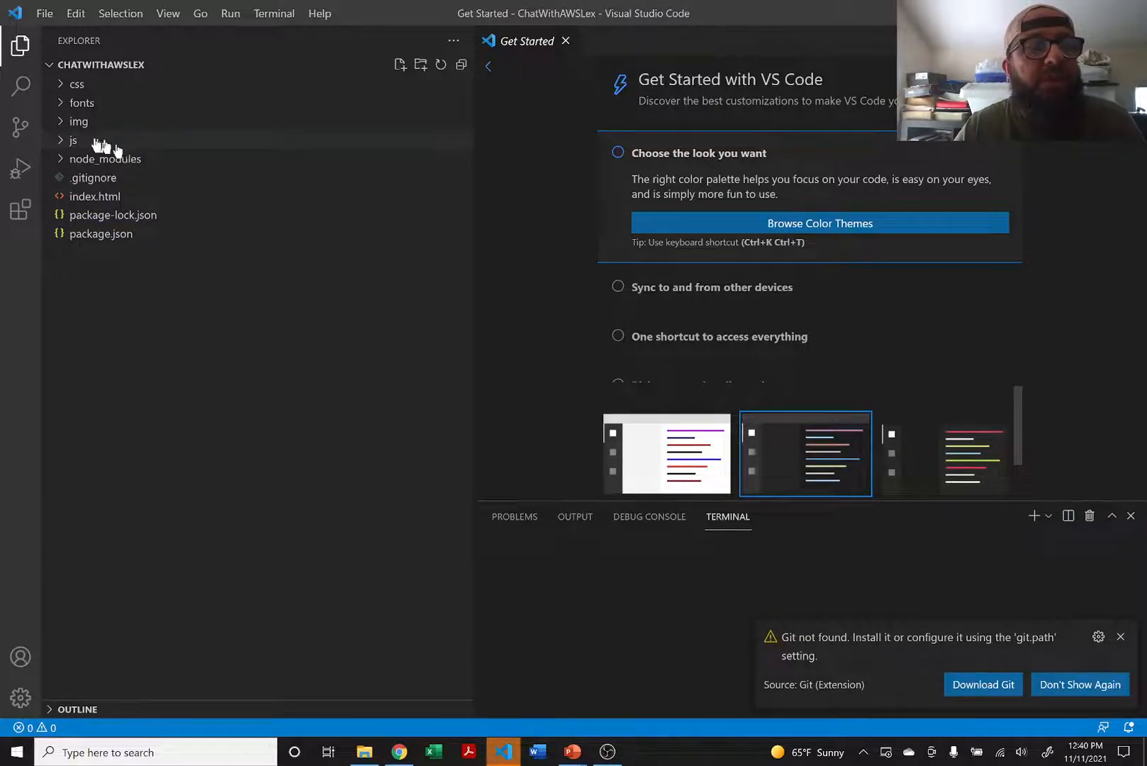
Examine the project's js, css and node_modules folders, including bootstrap's dist/css files, and collapse js and node_modules.
left_click(62, 142)
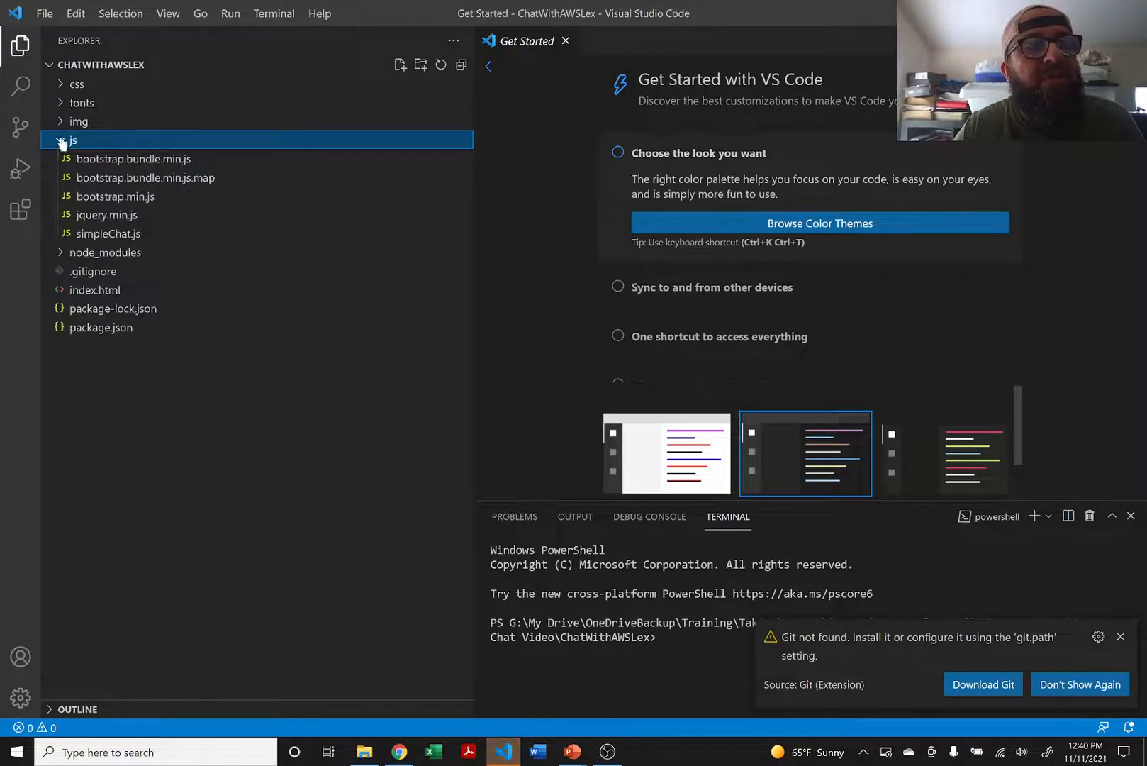
left_click(63, 85)
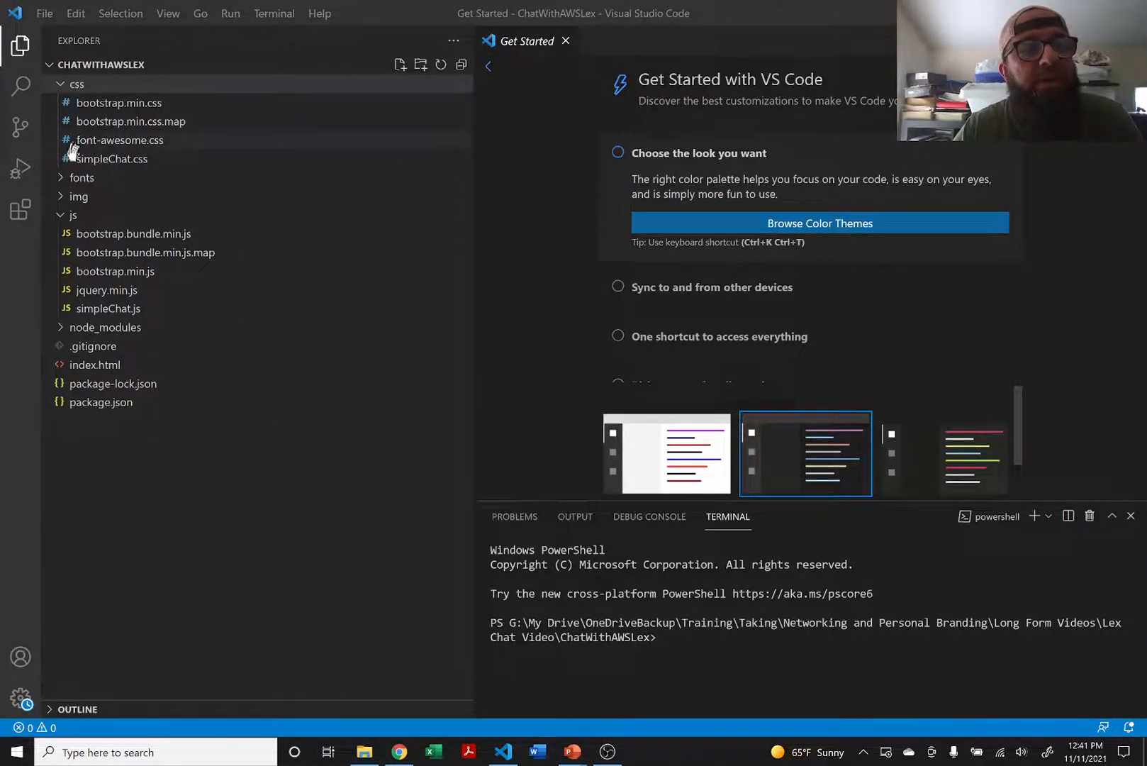
left_click(60, 329)
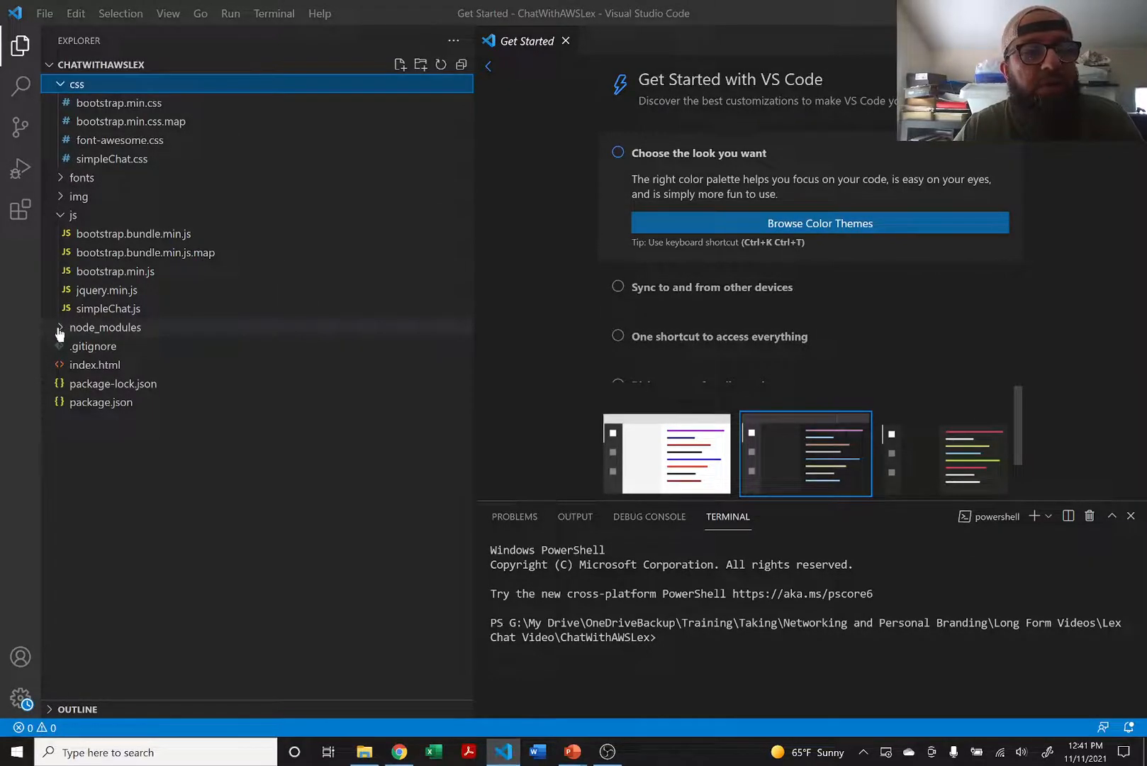
left_click(61, 330)
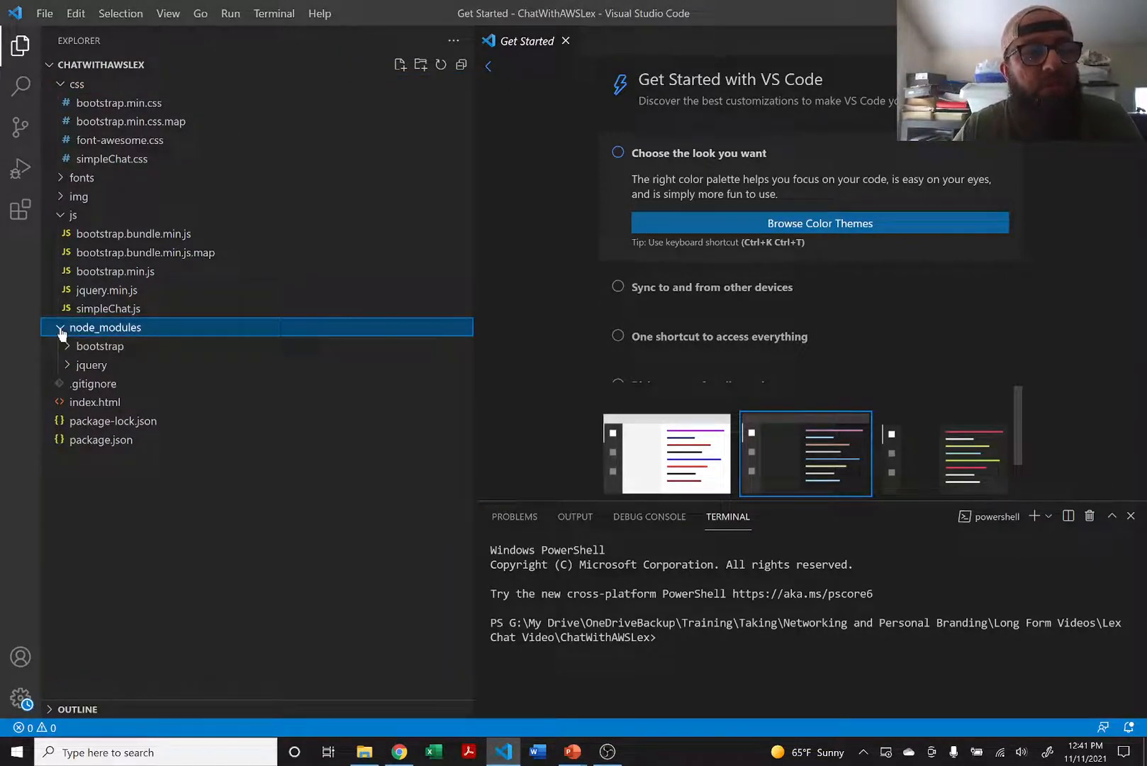
left_click(69, 349)
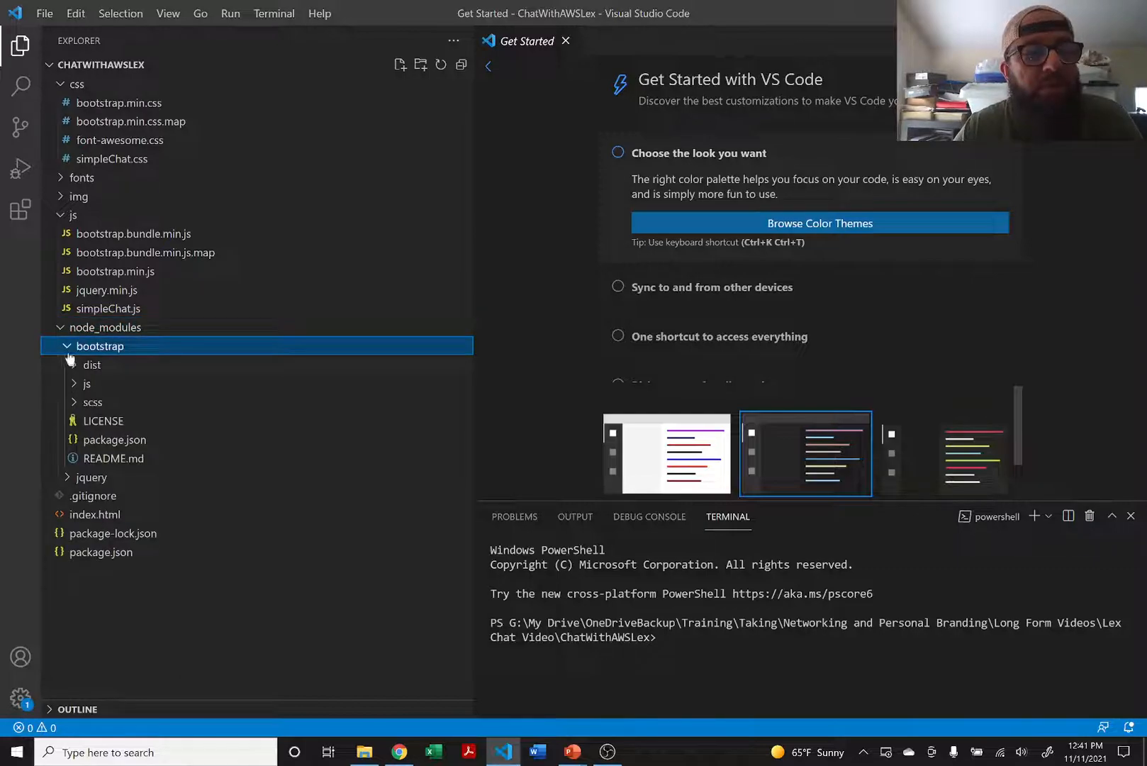
left_click(75, 366)
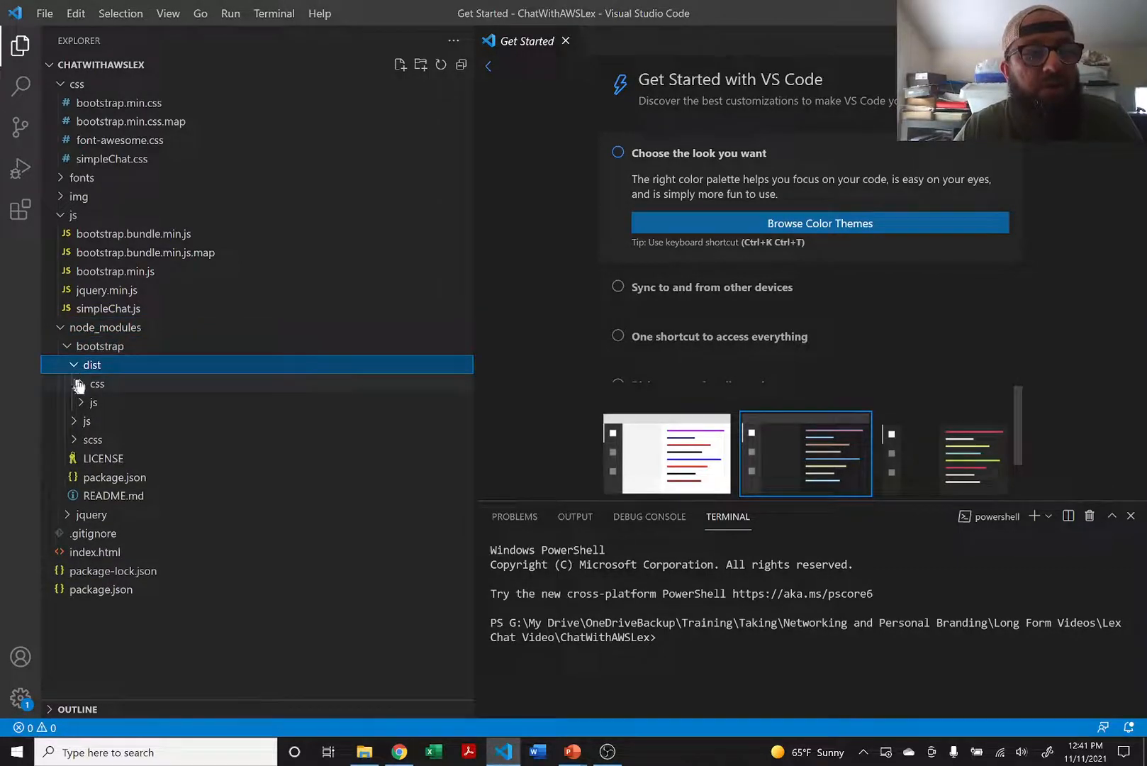
left_click(81, 383)
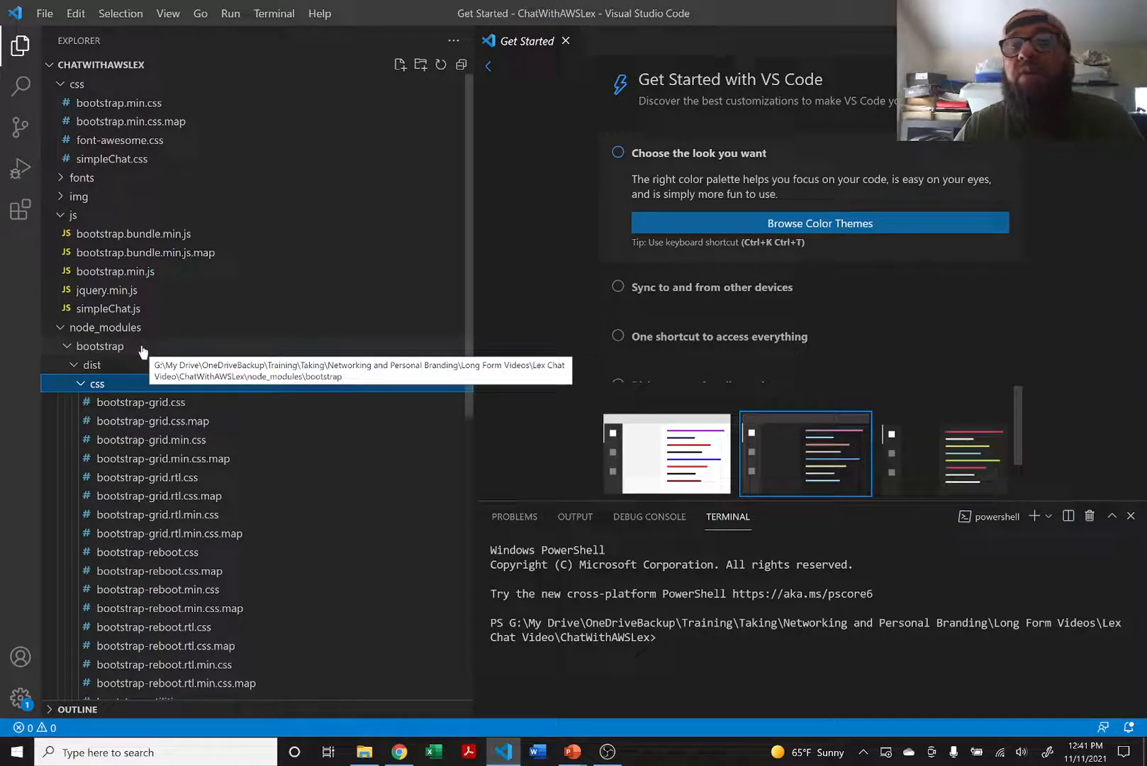
left_click(62, 218)
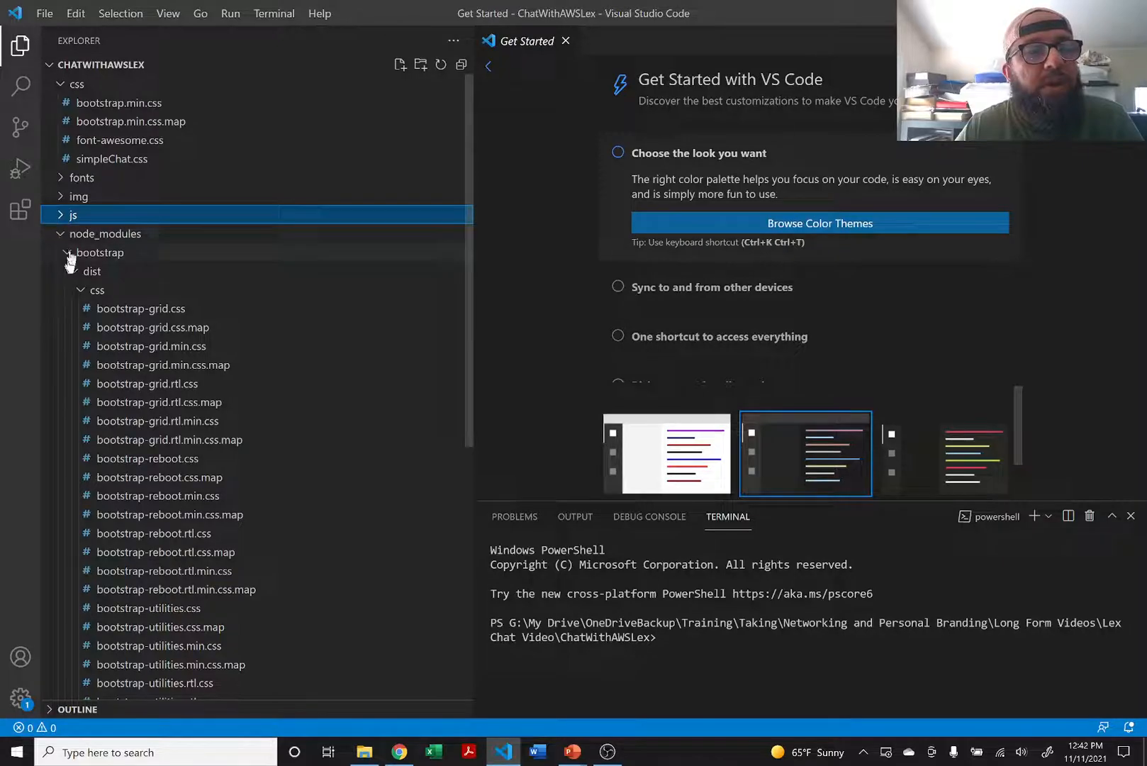
left_click(61, 235)
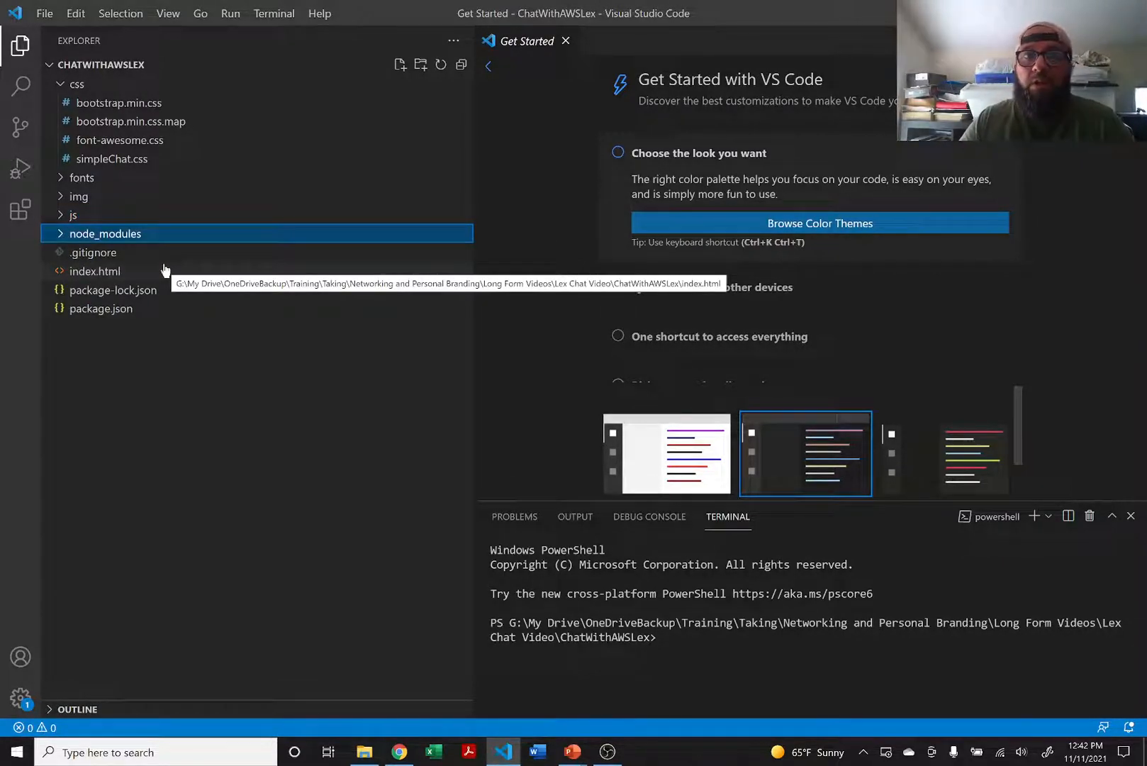
Switch to the Amazon S3 console in Chrome and start creating a new bucket.
left_click(396, 751)
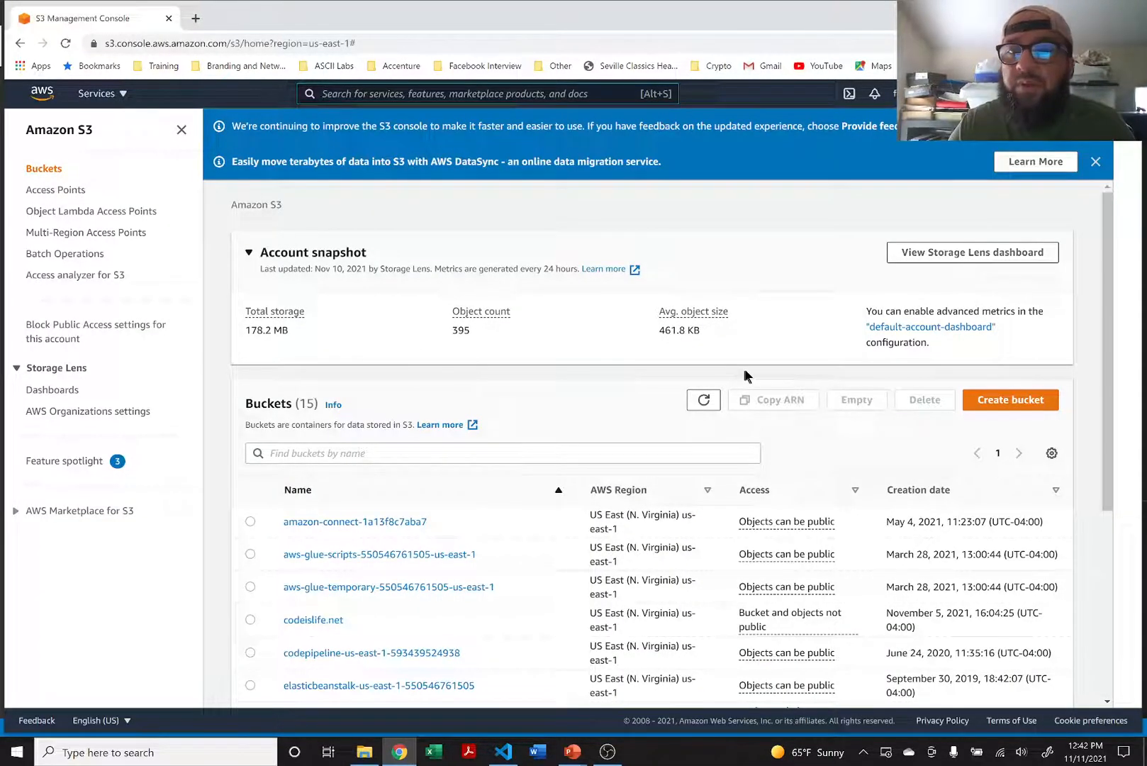
left_click(996, 400)
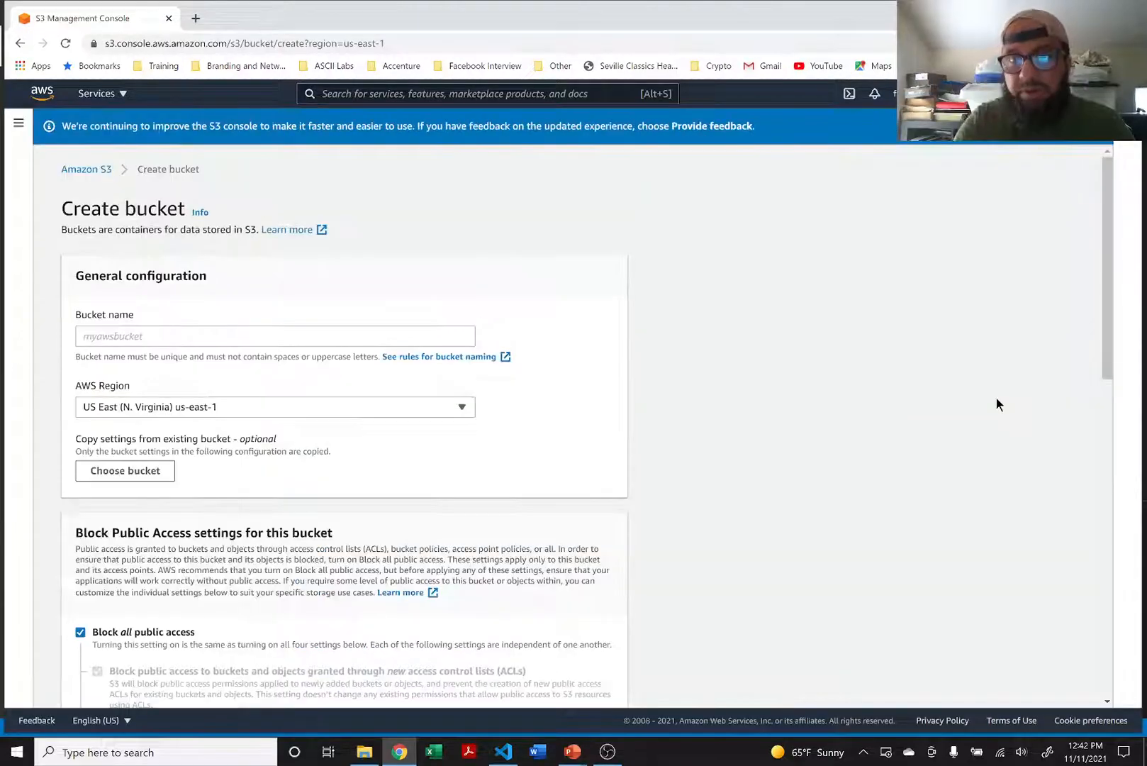
left_click(356, 338)
type("lex")
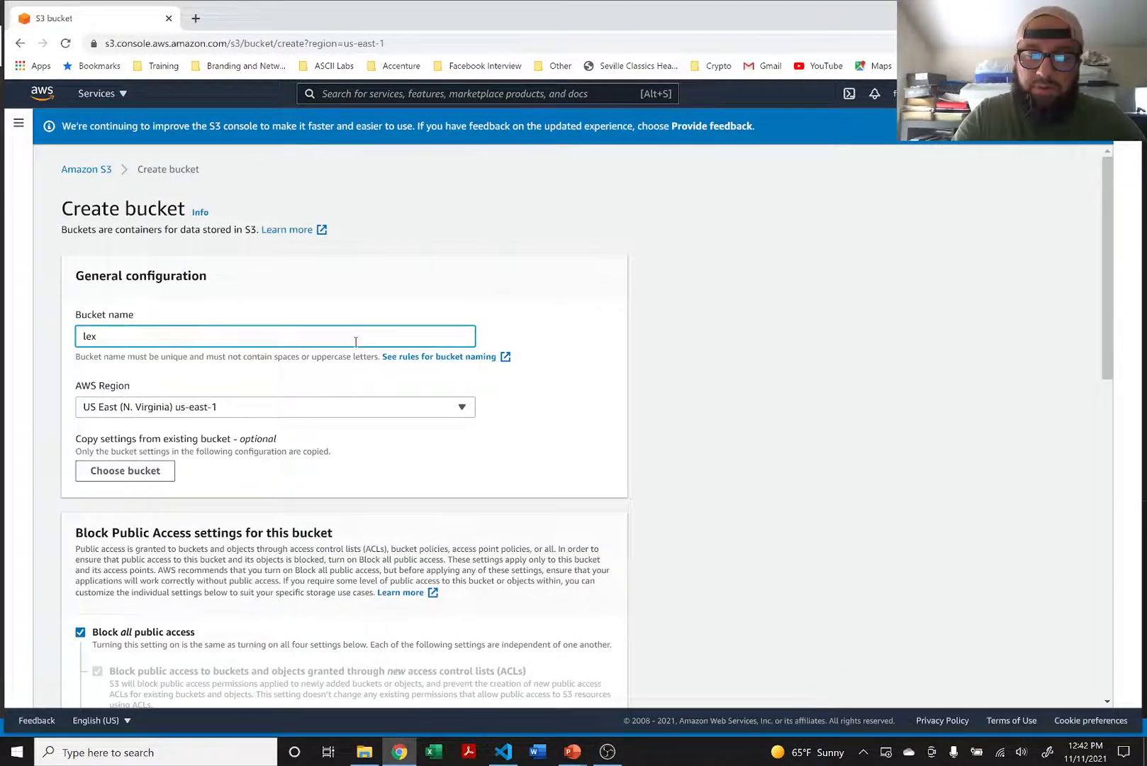
type("0sample0chat0")
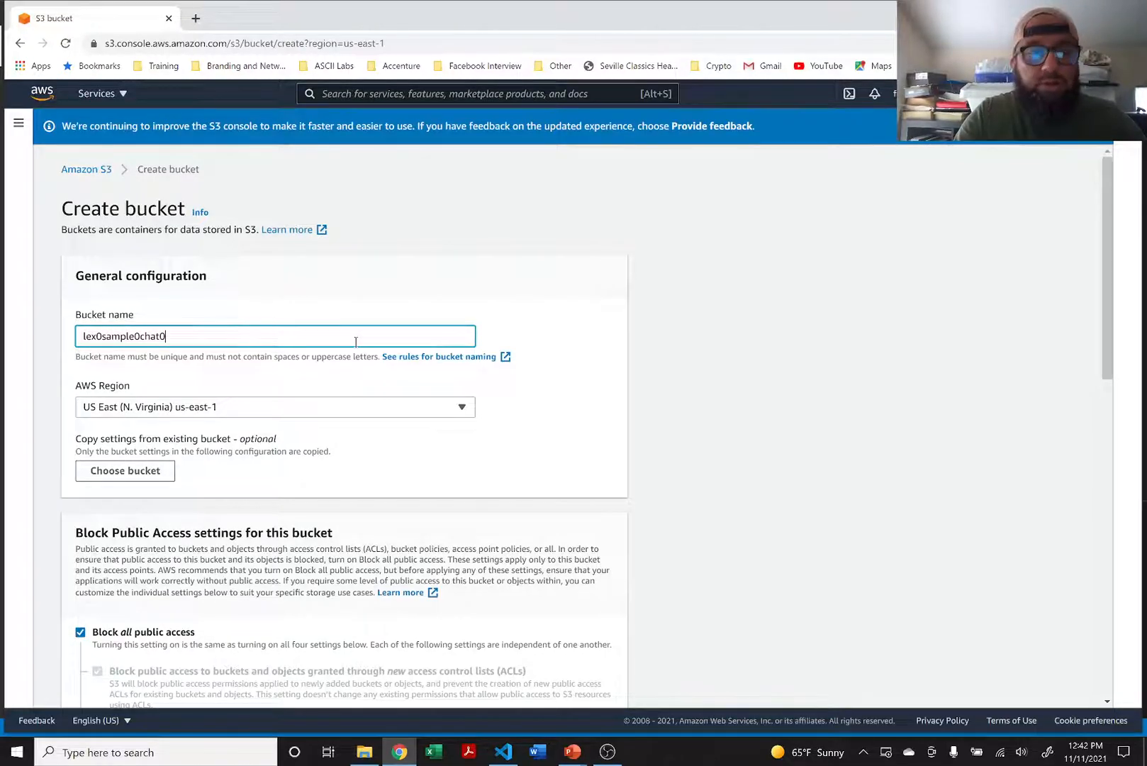
key("BackSpace")
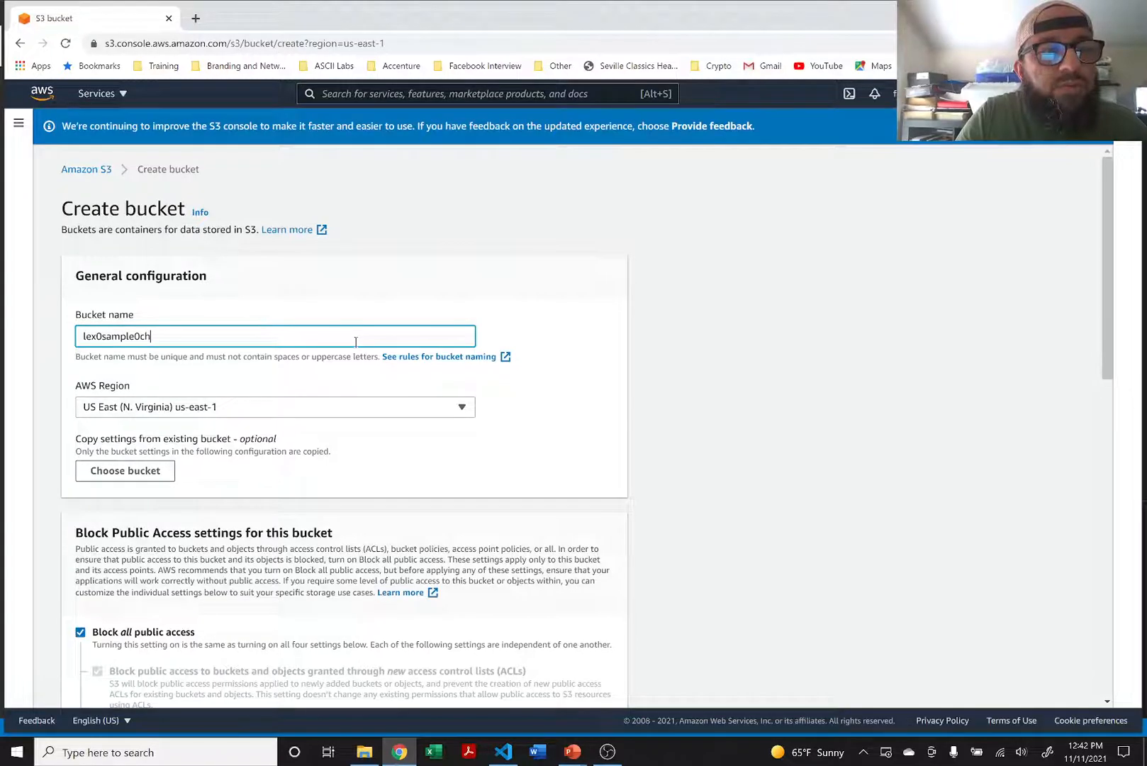
key("BackSpace")
key("BackSpace")
key("BackSpace")
key("BackSpace")
key("BackSpace")
key("BackSpace")
key("BackSpace")
key("BackSpace")
key("BackSpace")
key("BackSpace")
key("BackSpace")
key("BackSpace")
key("BackSpace")
Name the bucket "lex-sample-chat-" followed by the owner's first name and "-11-11-21".
type("lex-samp")
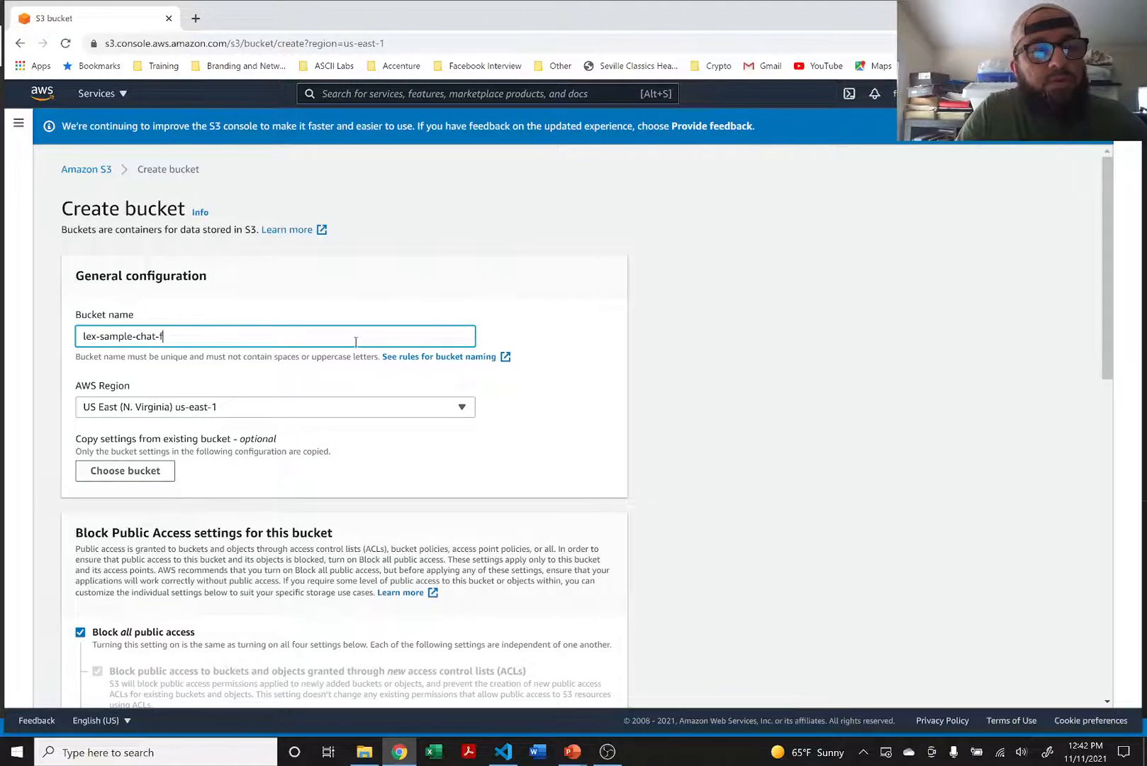
type("le-chat-faisal-110")
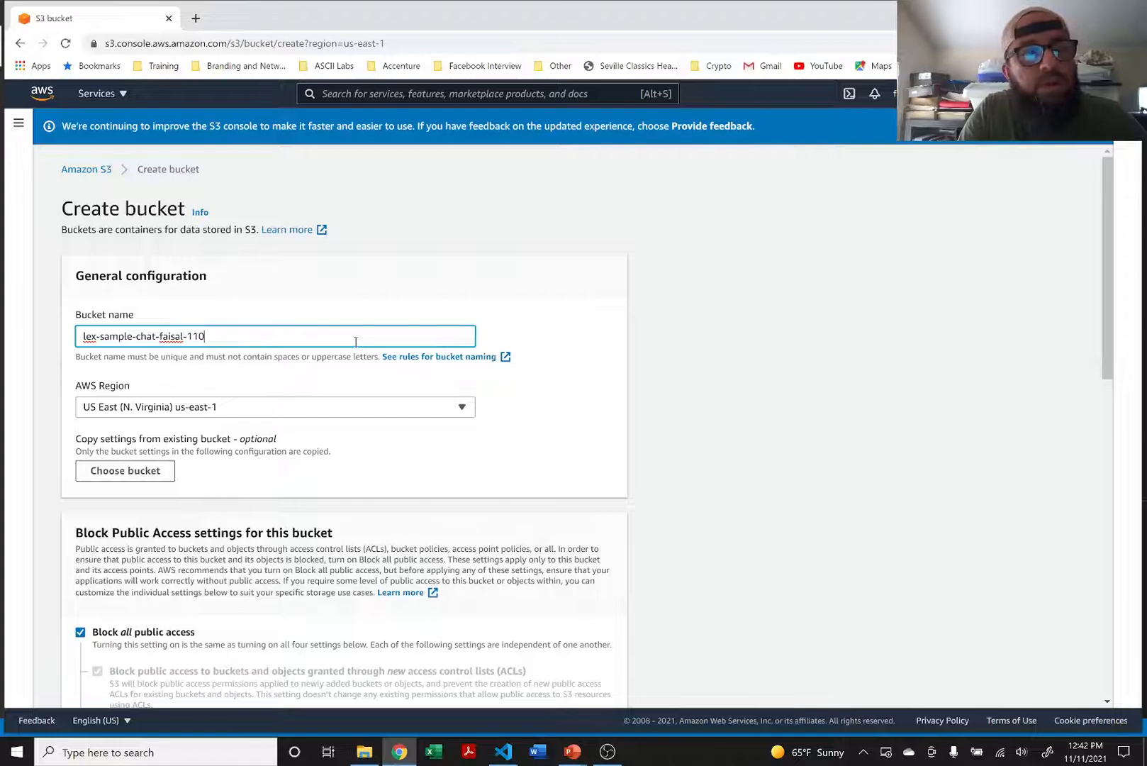
key("BackSpace")
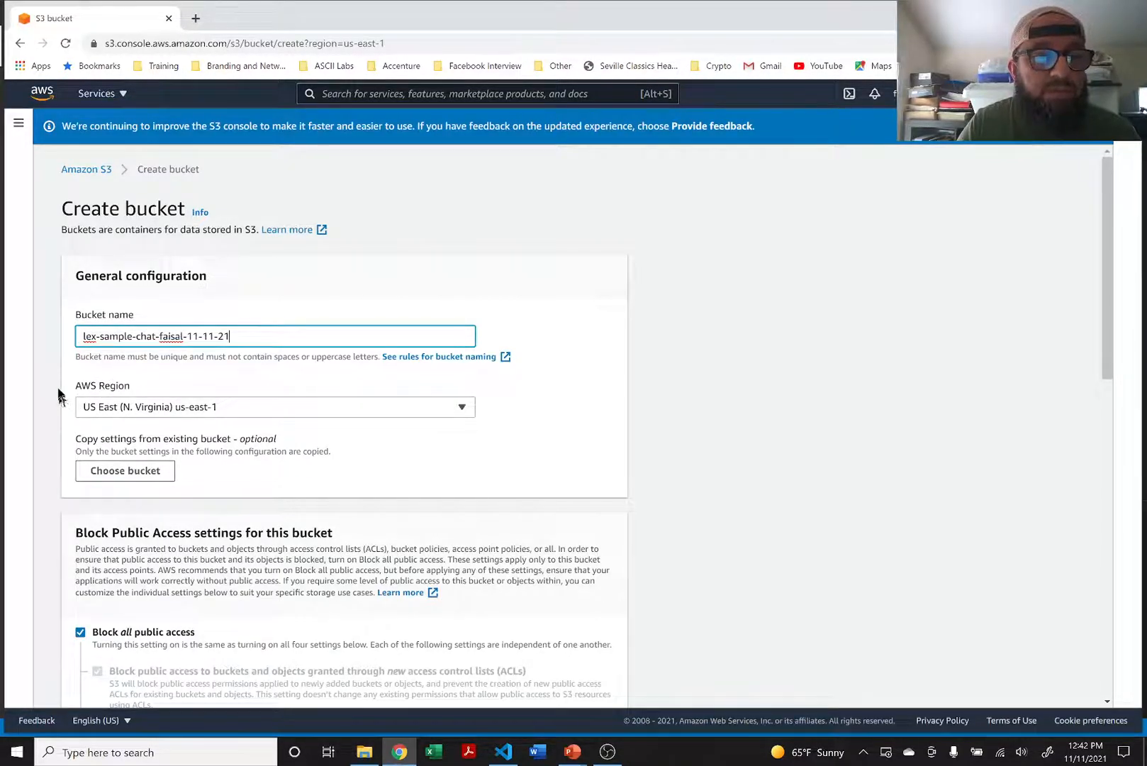
Add a tag with key Owner and the owner's name as its value, and create the bucket.
scroll(58, 394, "down", 5)
scroll(57, 393, "down", 4)
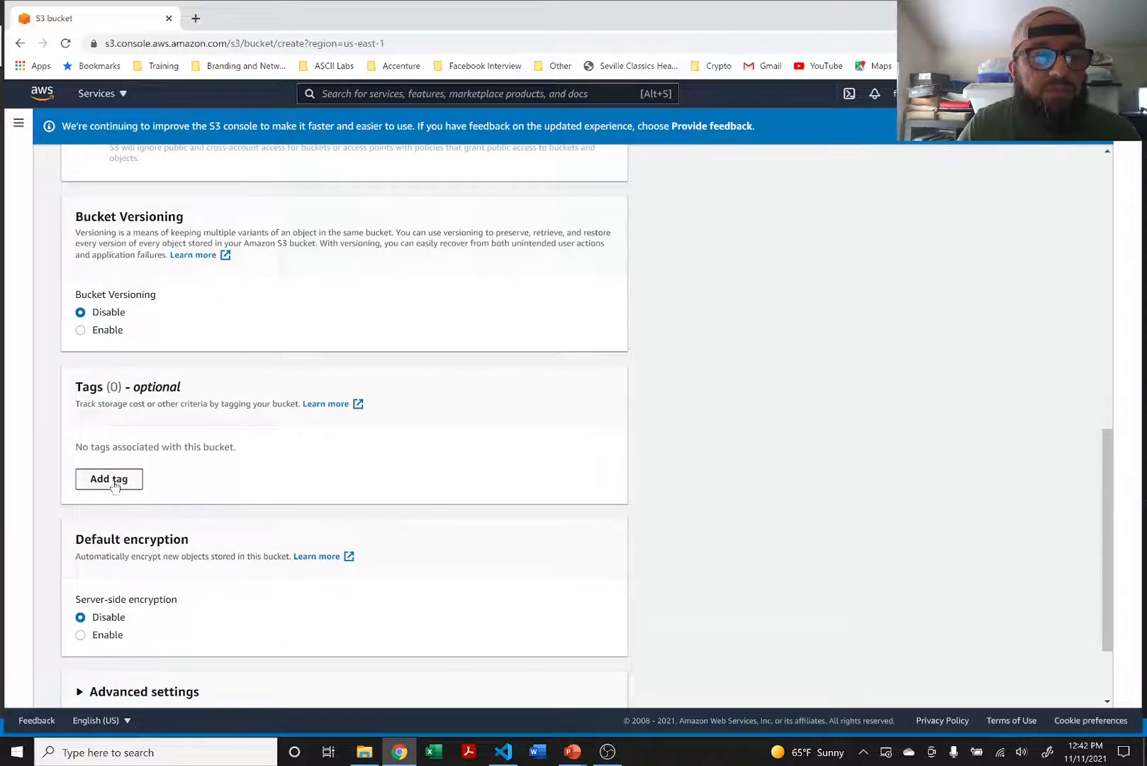
left_click(113, 479)
left_click(118, 470)
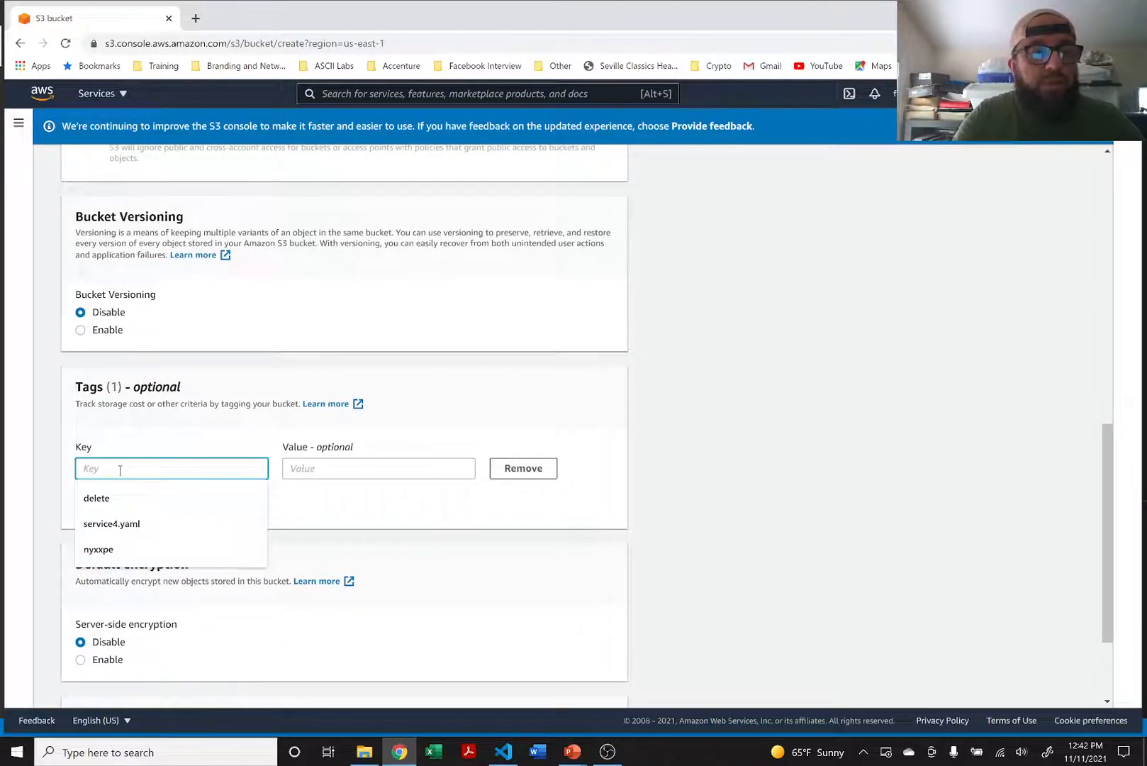
type("Owne")
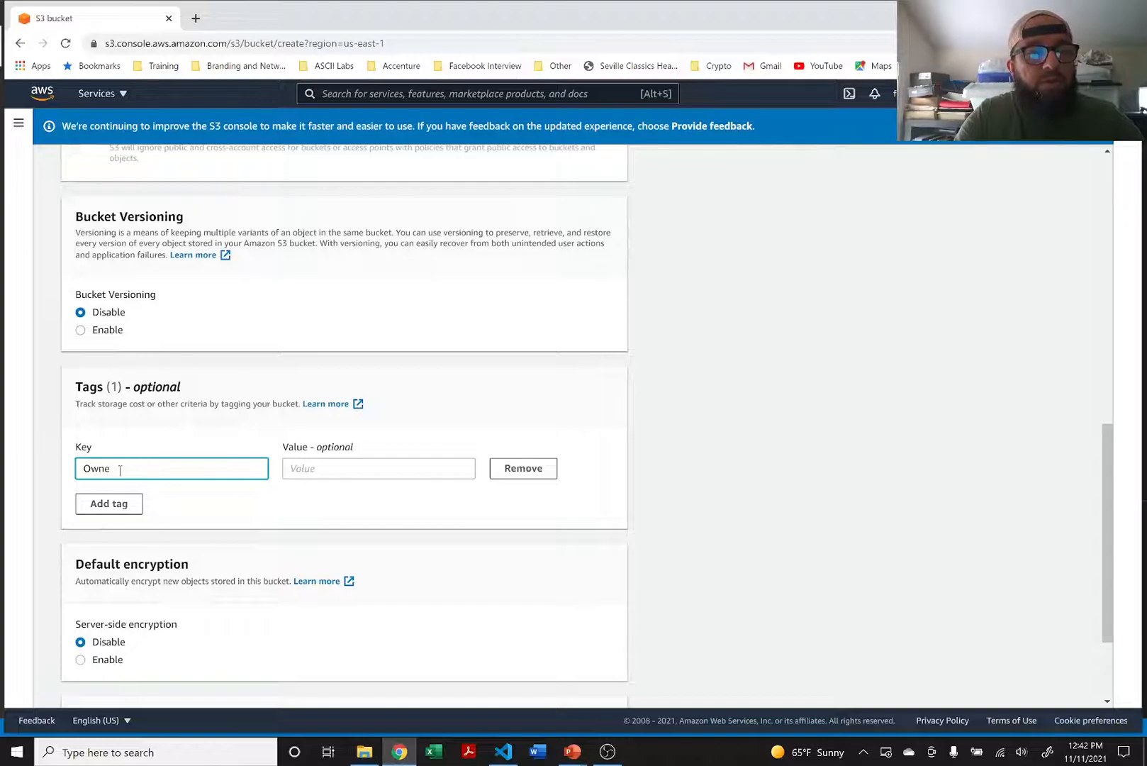
type("r")
key("Tab")
type("faisal.a")
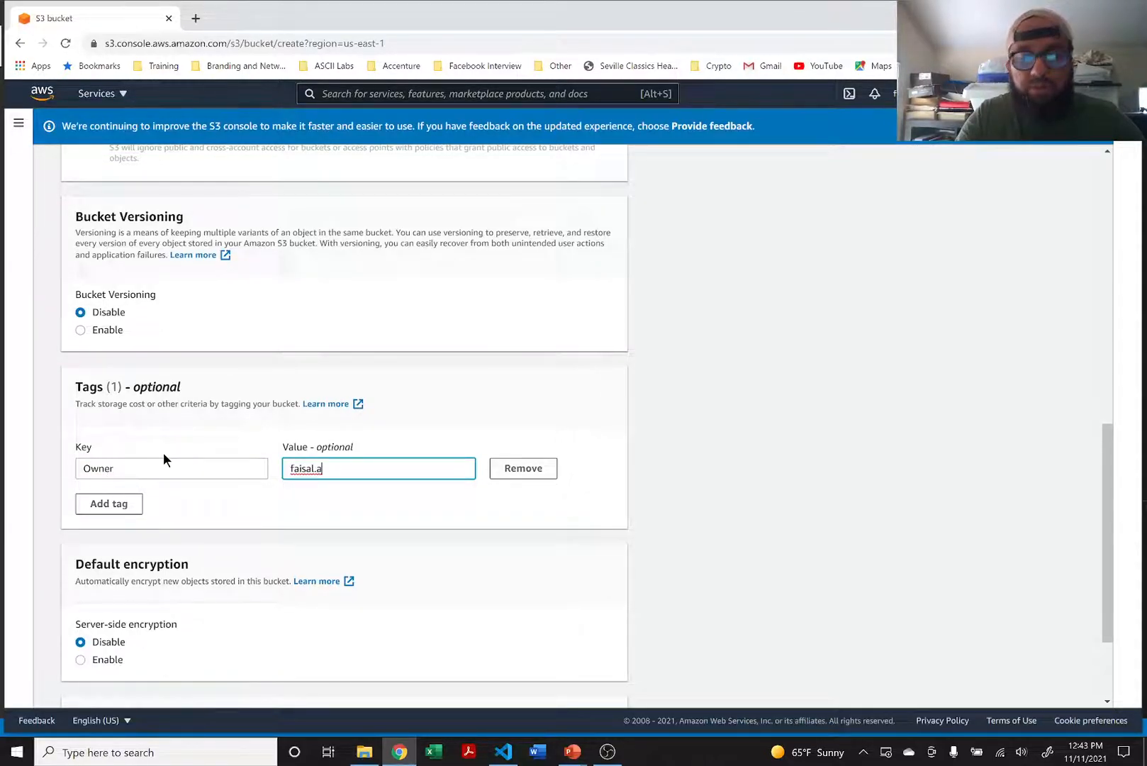
type("khtar")
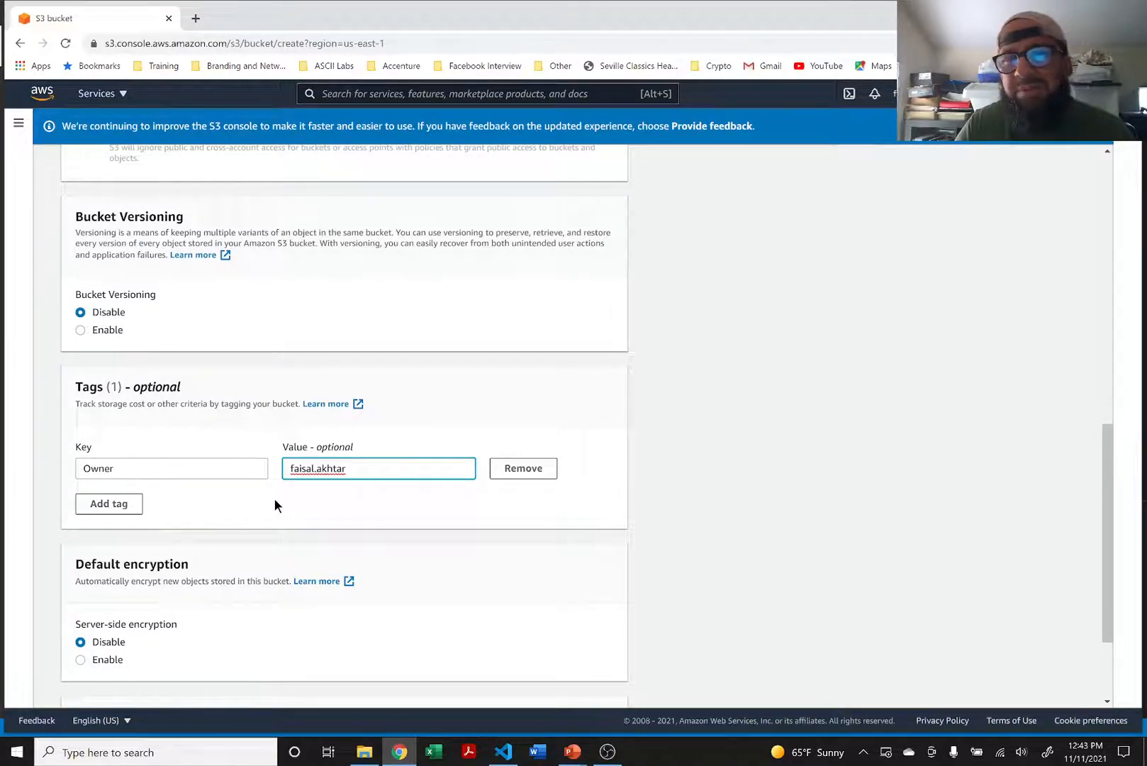
scroll(276, 503, "down", 3)
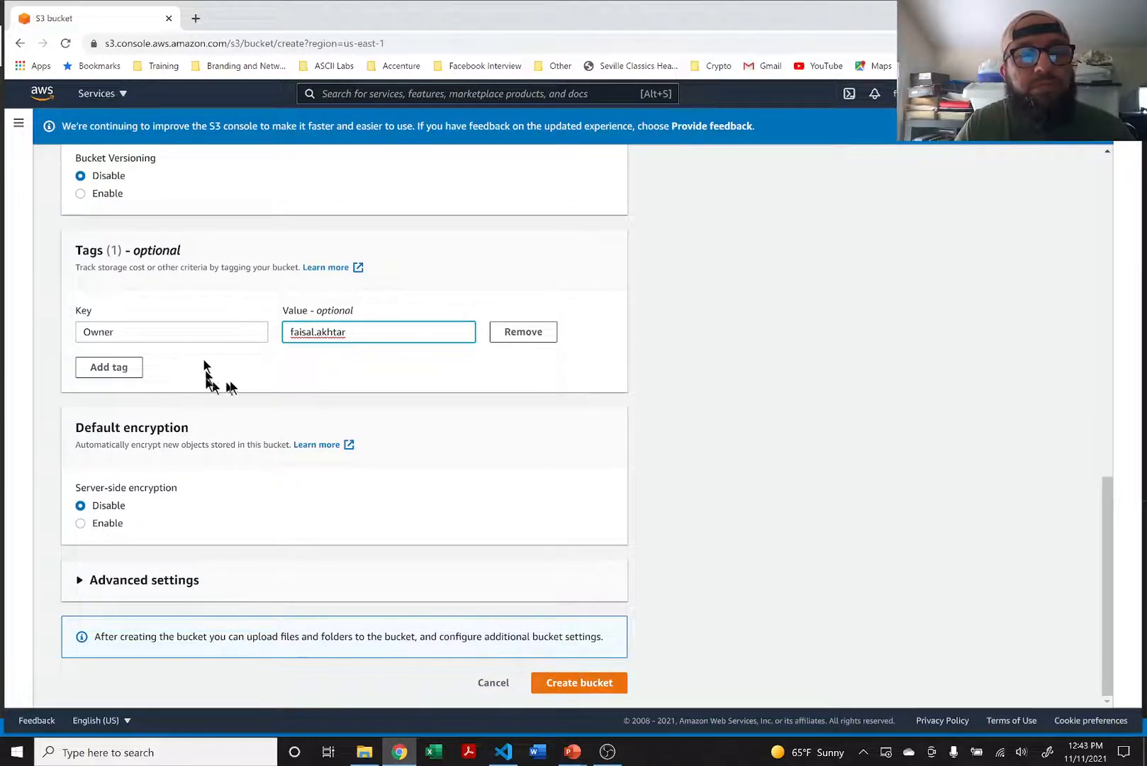
left_click(571, 683)
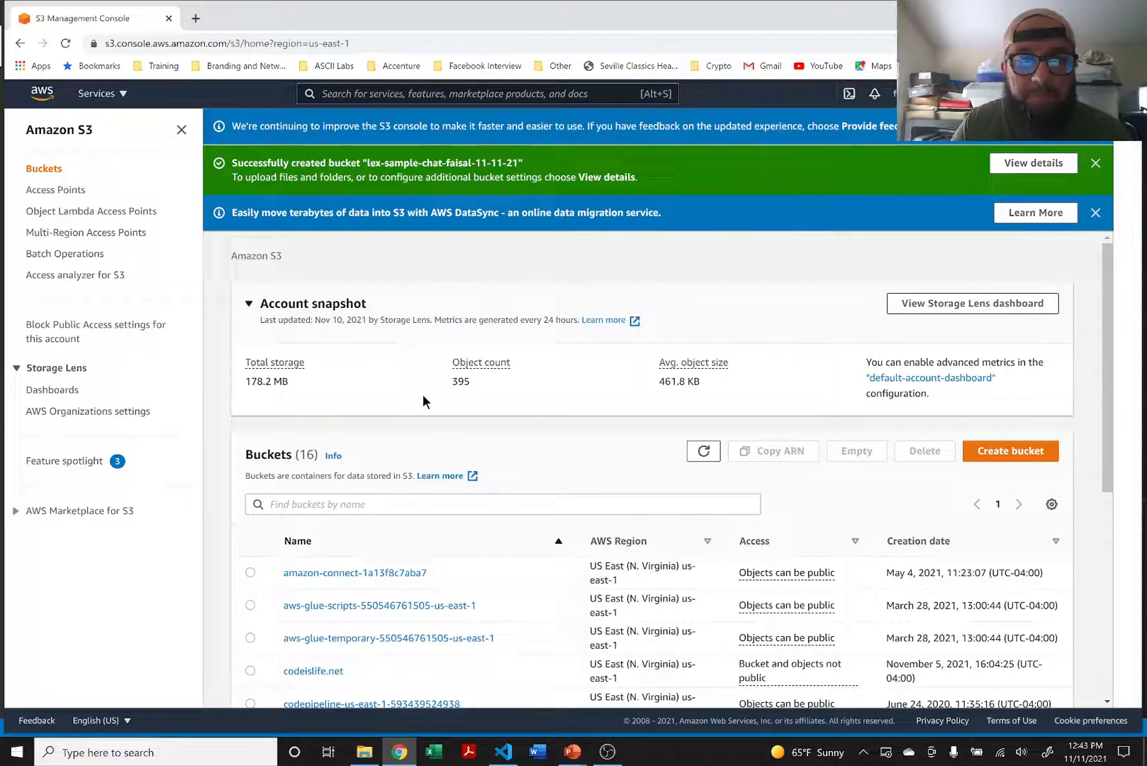
Dismiss all the notification banners above the bucket list.
scroll(423, 401, "down", 2)
scroll(339, 312, "up", 1)
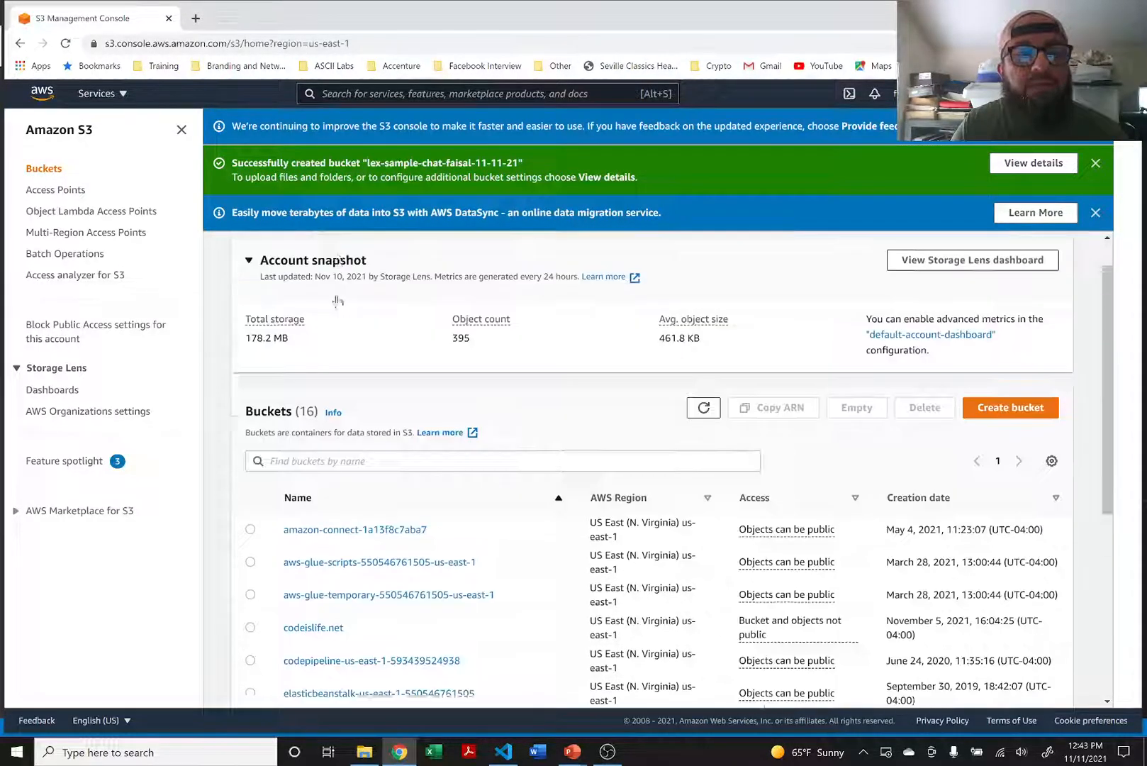
scroll(338, 301, "up", 1)
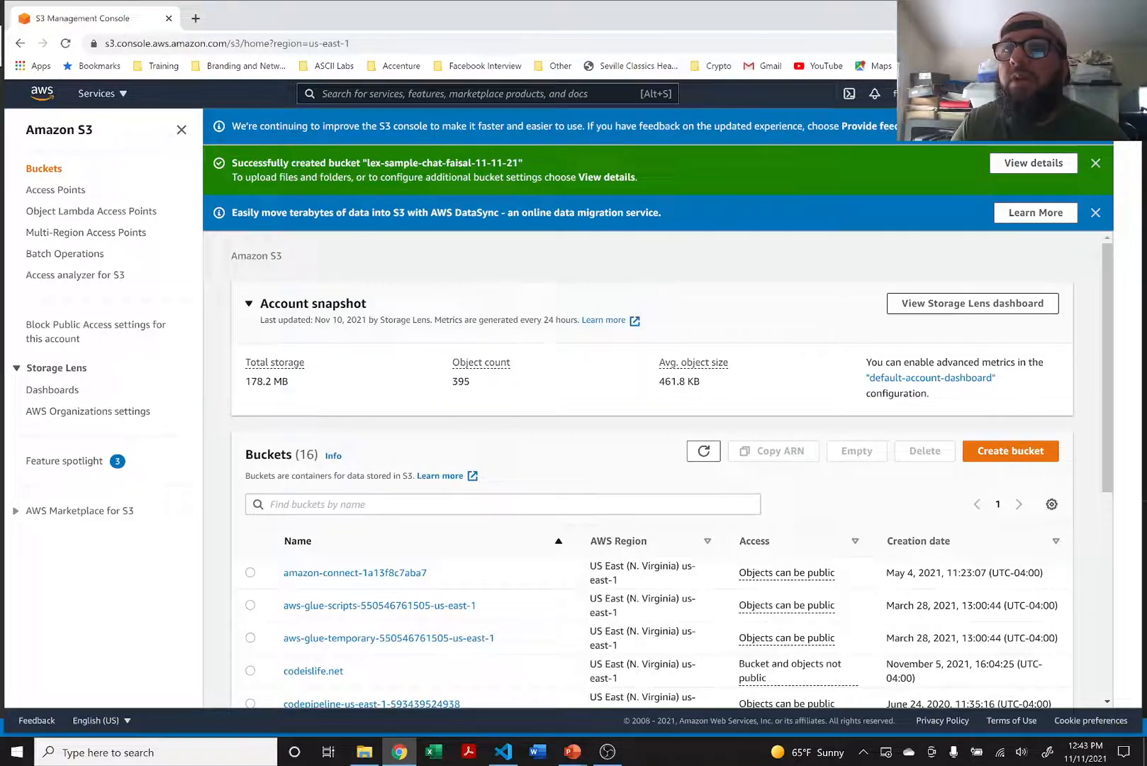
left_click(1095, 126)
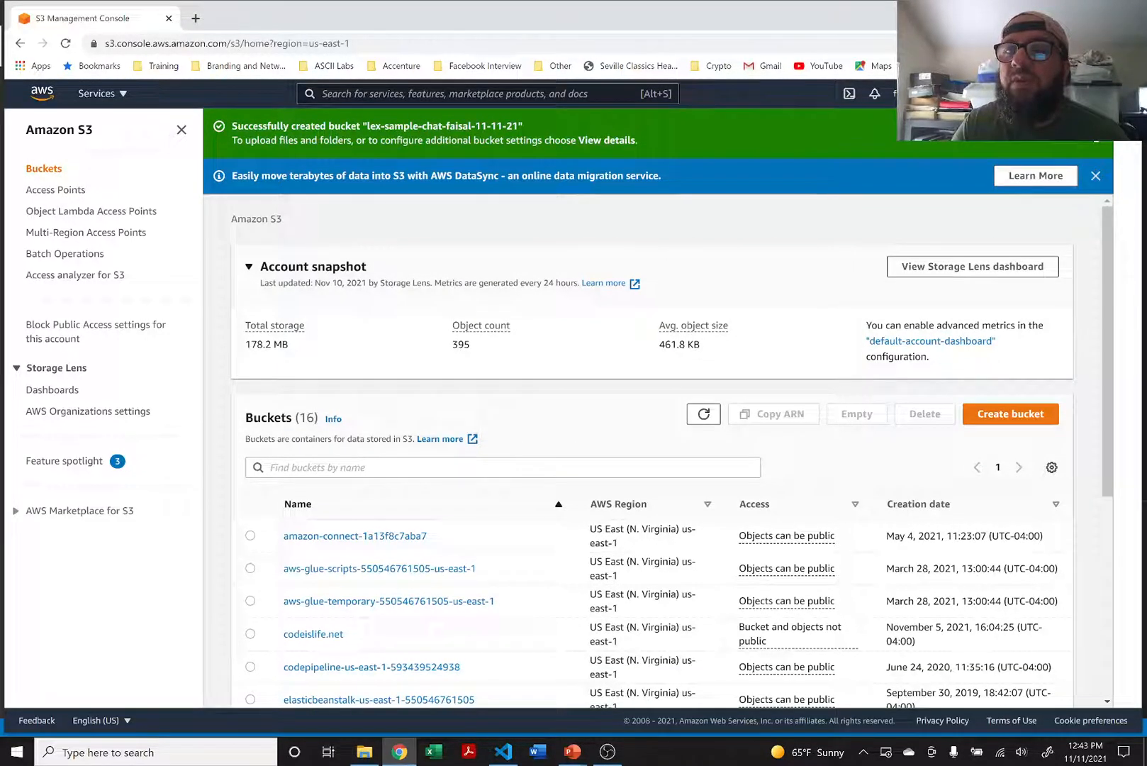
left_click(1097, 135)
left_click(1095, 126)
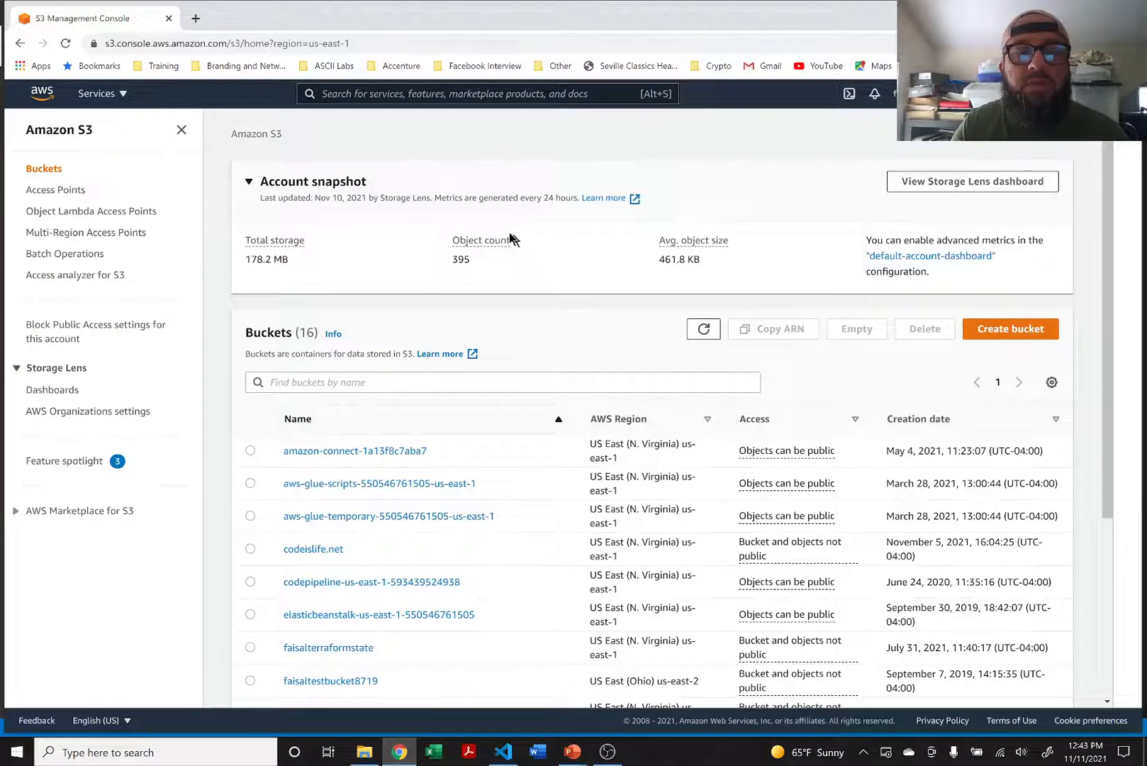
Filter the buckets by "lex" and open the newly created lex-sample-chat bucket.
left_click(475, 380)
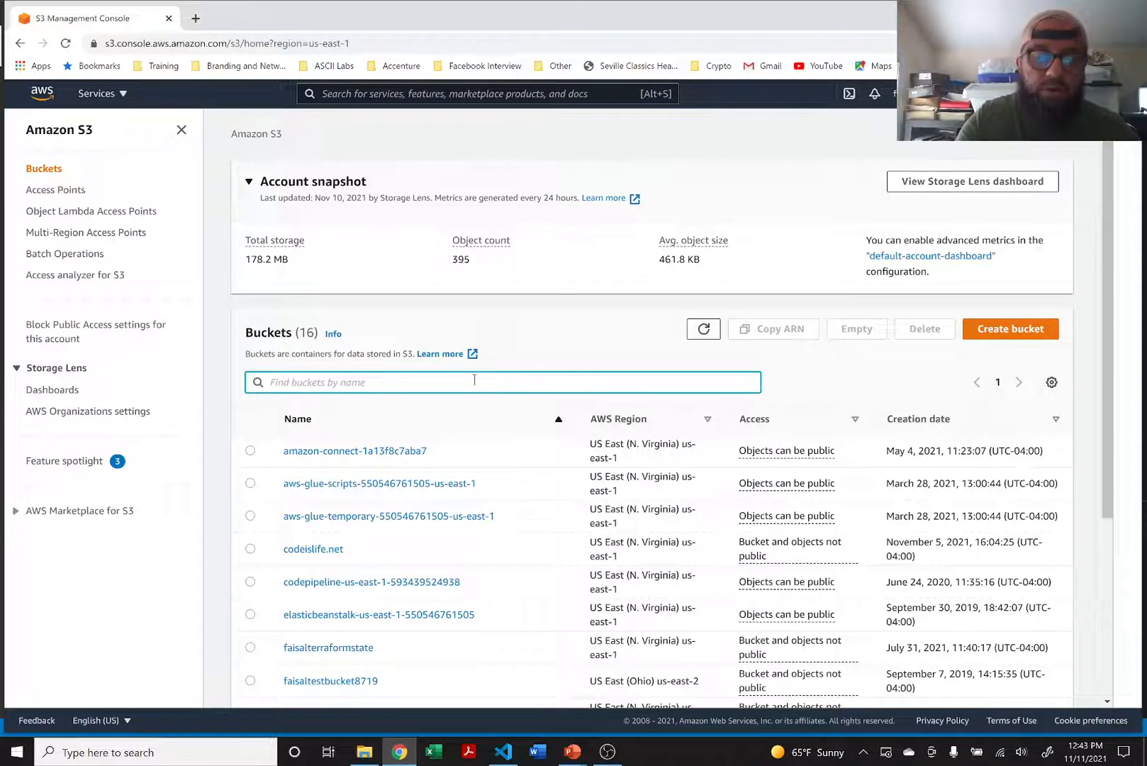
type("lex")
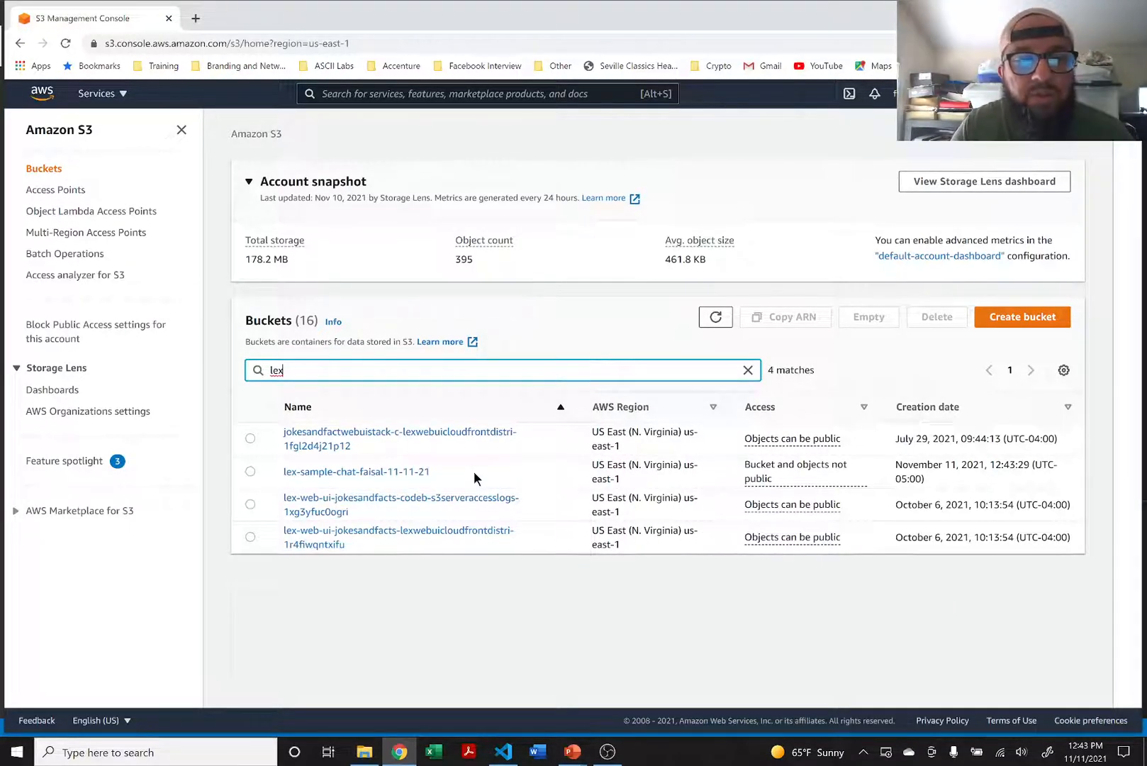
left_click(406, 474)
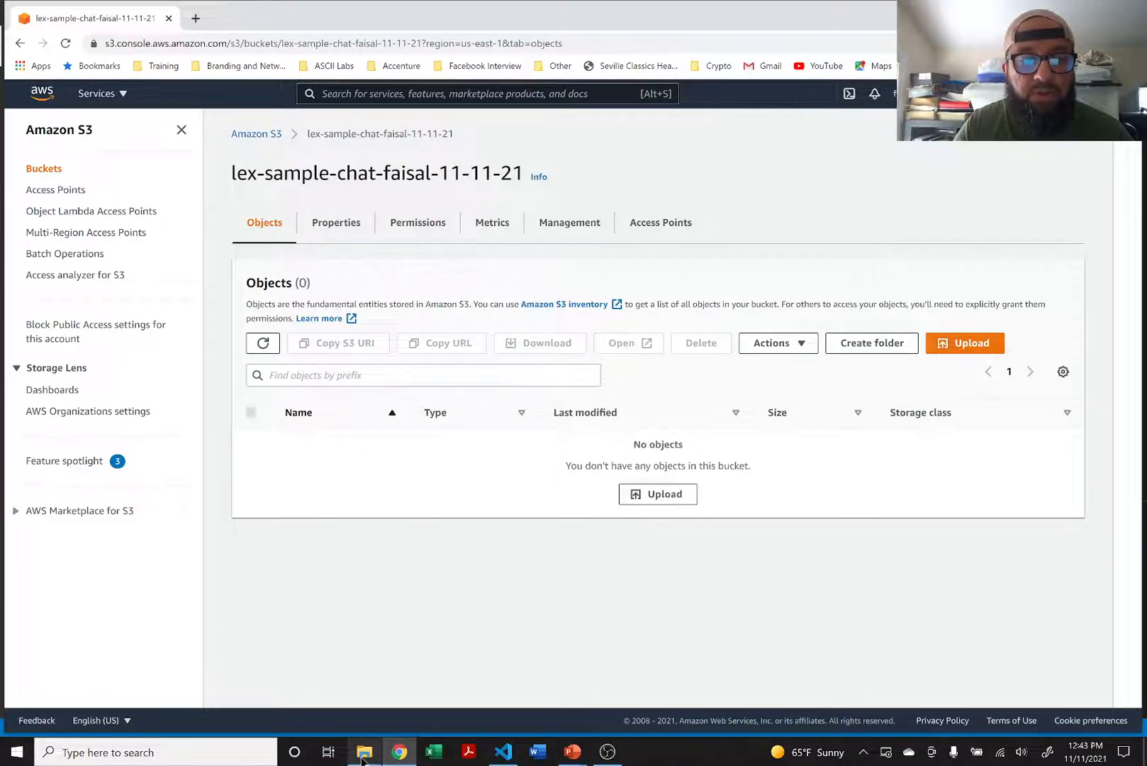
Switch to Visual Studio Code, reveal the project's css folder in File Explorer, and maximize that window.
left_click(504, 752)
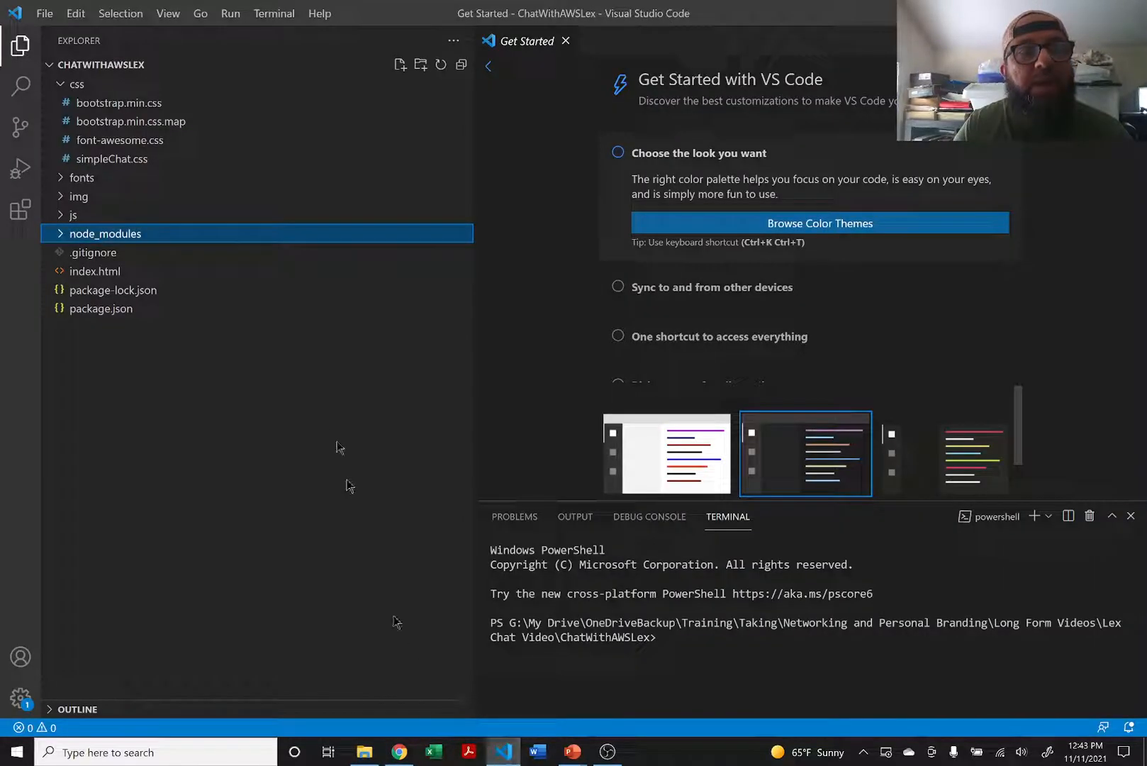
right_click(138, 88)
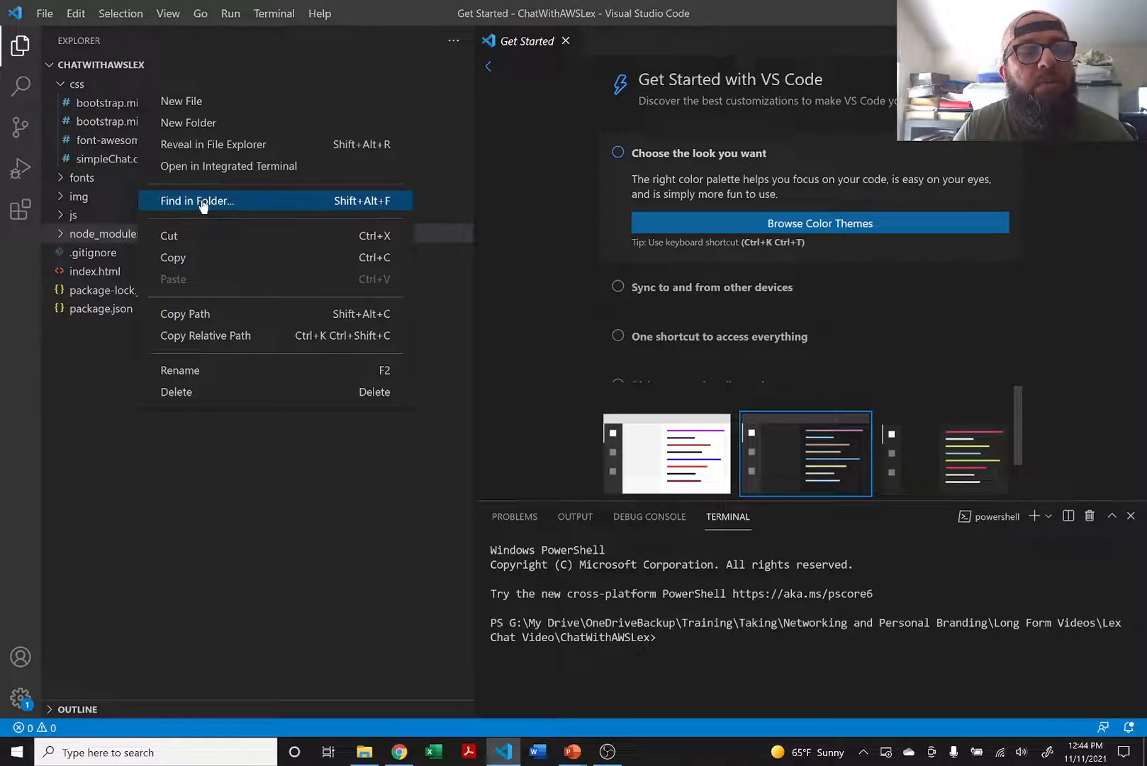
left_click(226, 145)
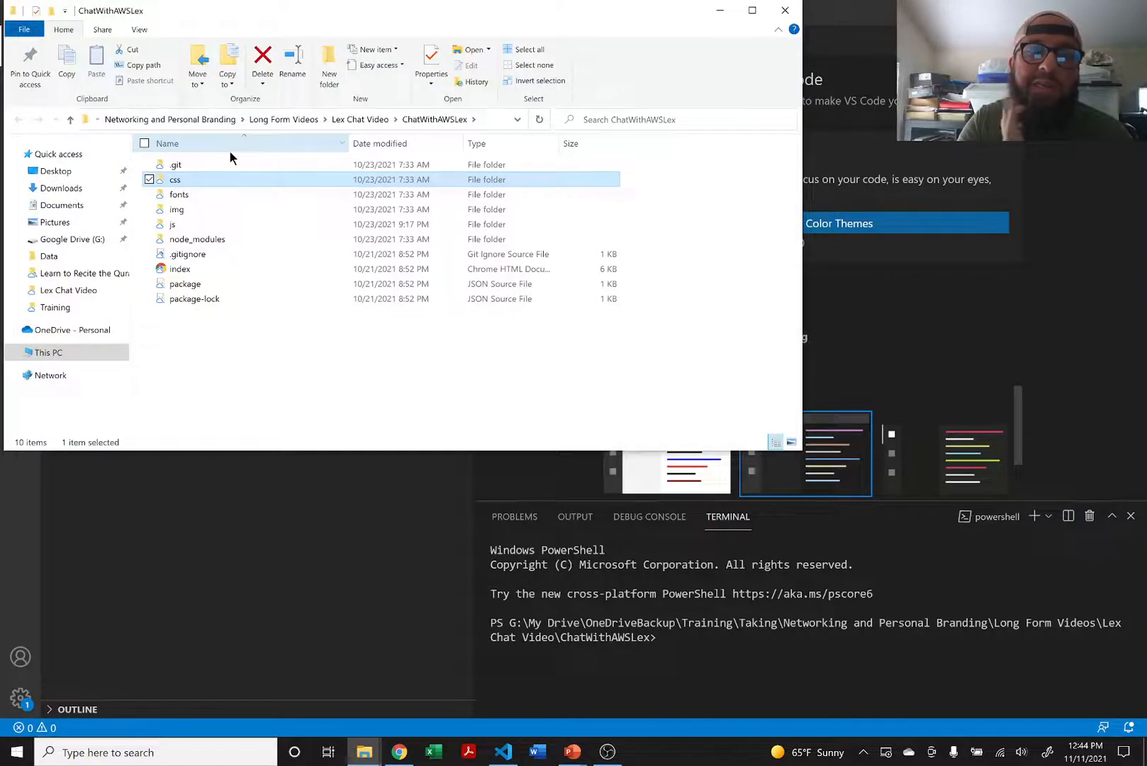
left_click(753, 10)
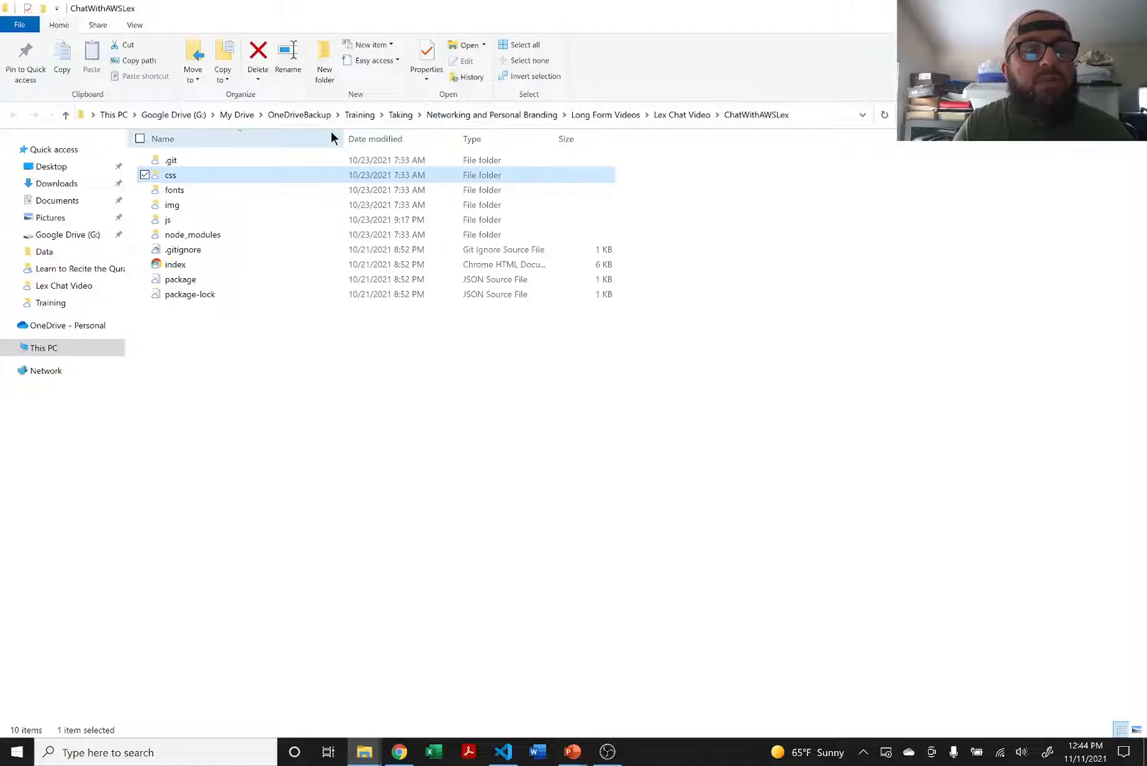
Select the css, fonts, img and js folders together with the index file in the ChatWithAWSLex folder.
mouse_move(190, 178)
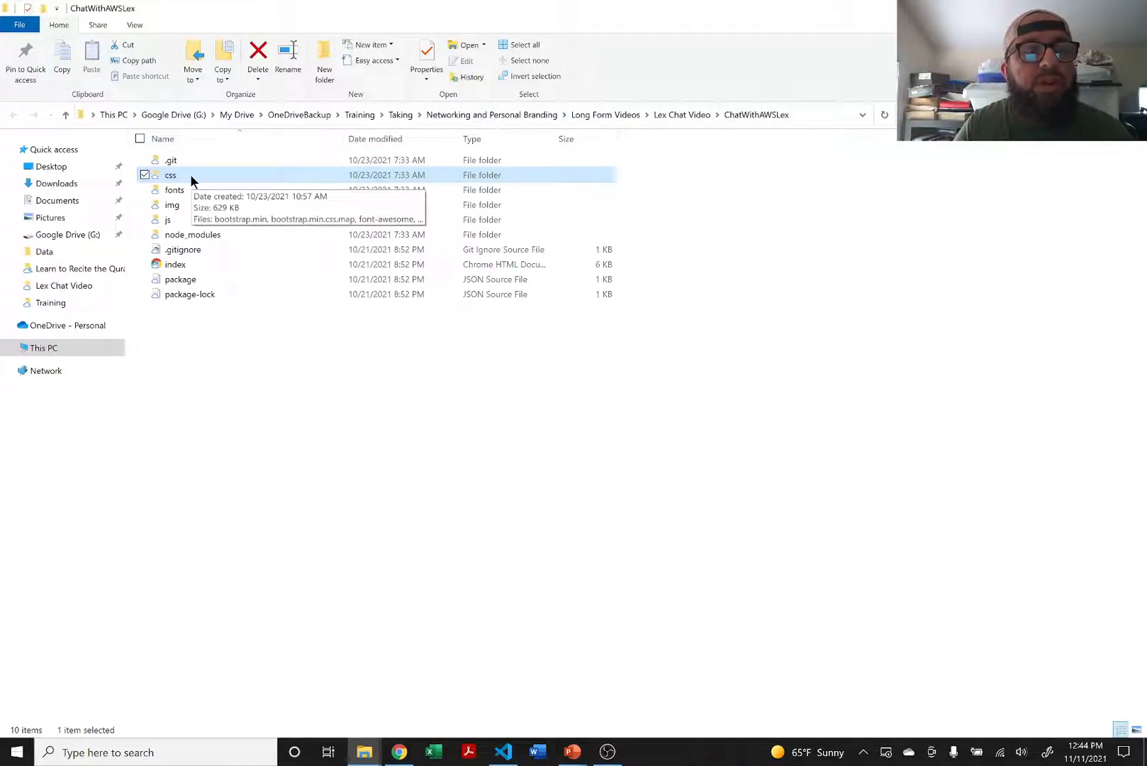
left_click(178, 189)
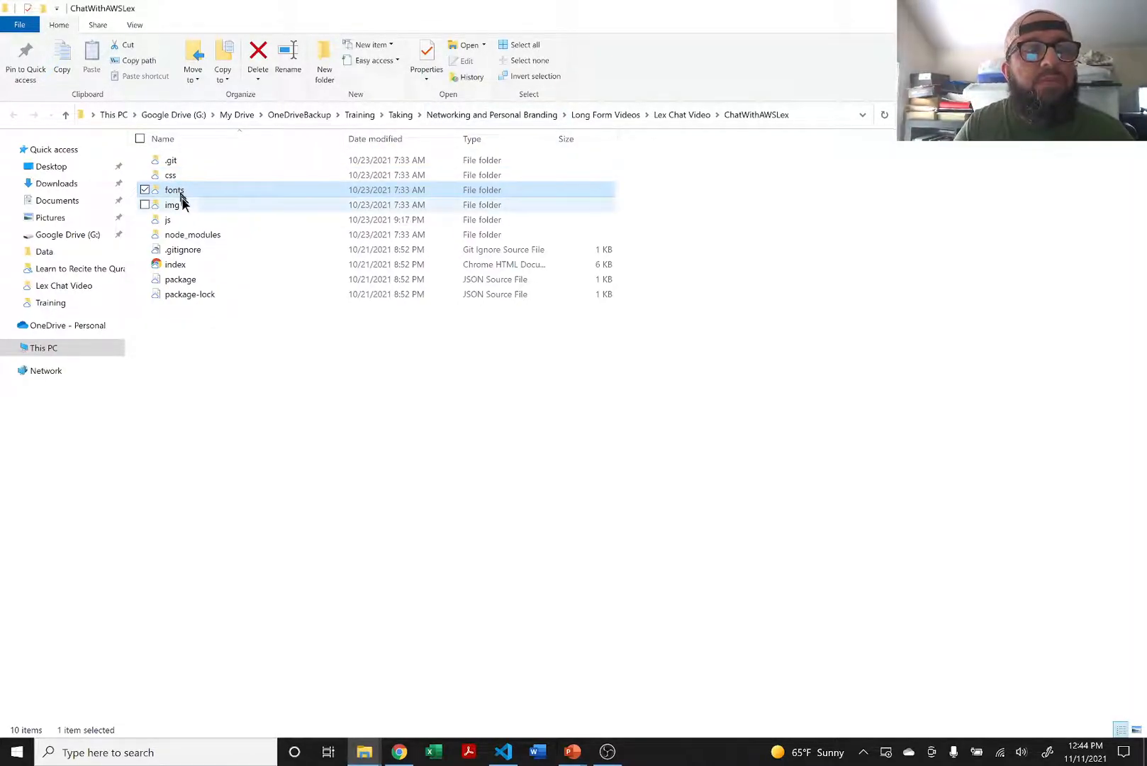
left_click(182, 205)
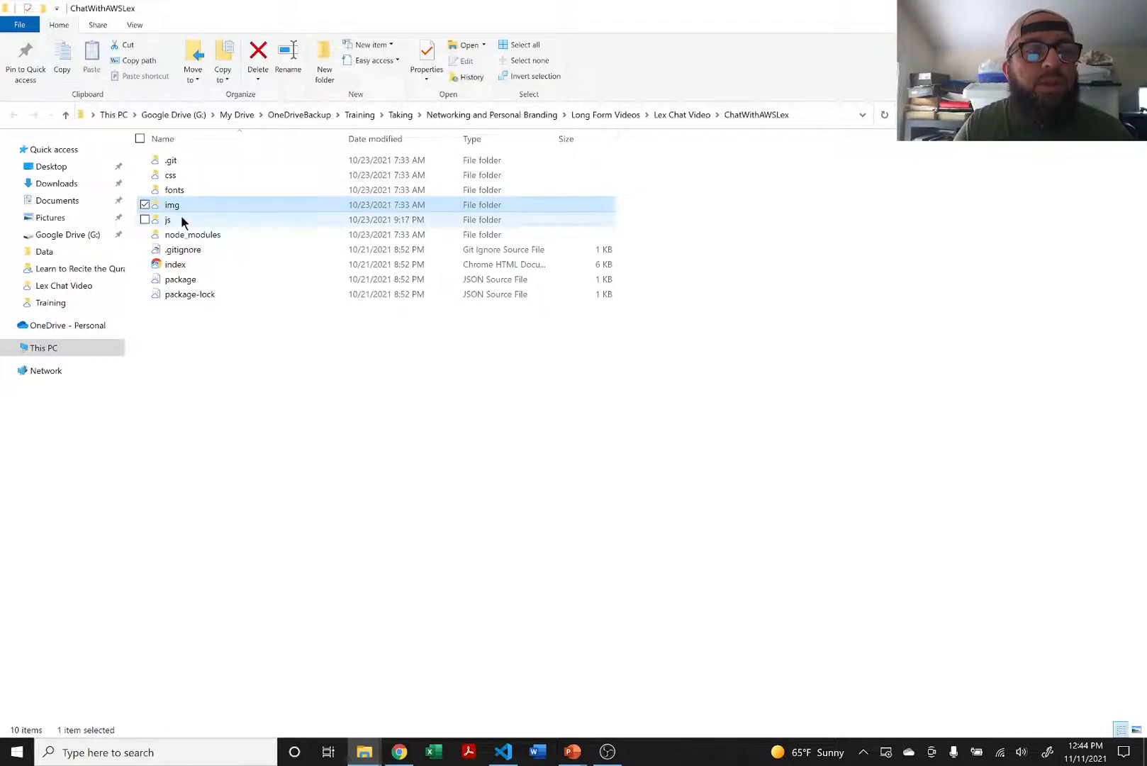
left_click(181, 220)
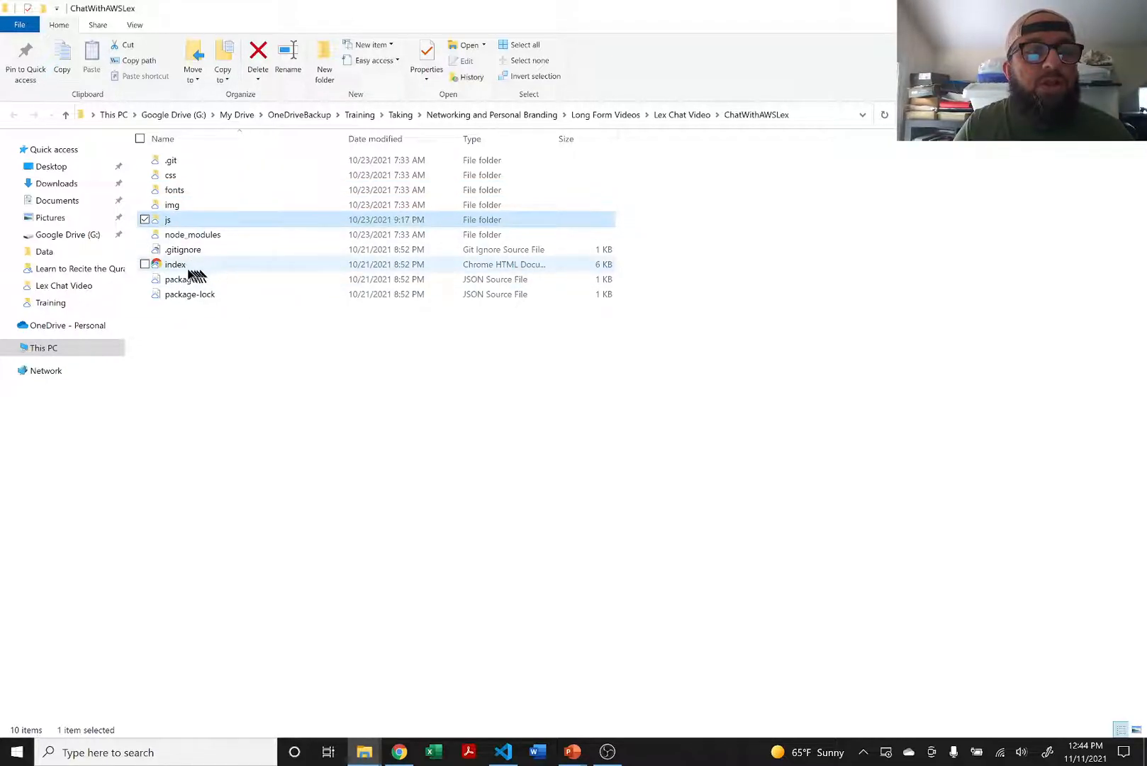
mouse_move(181, 268)
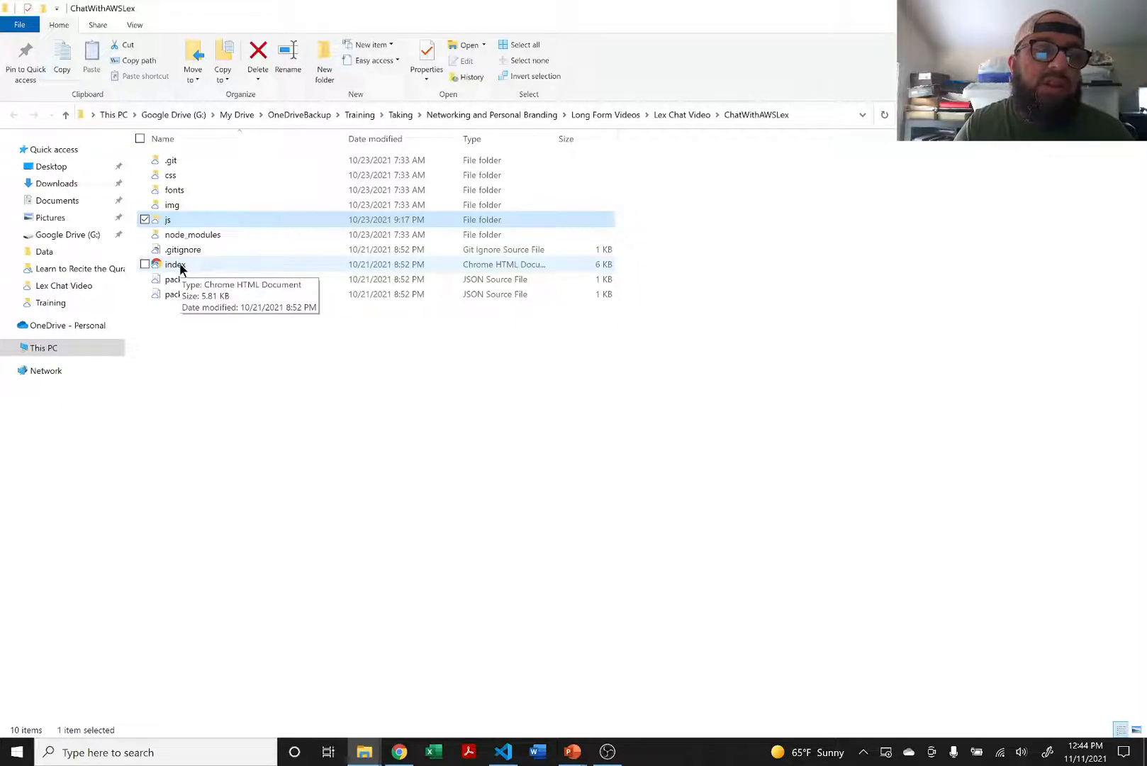
left_click(181, 266)
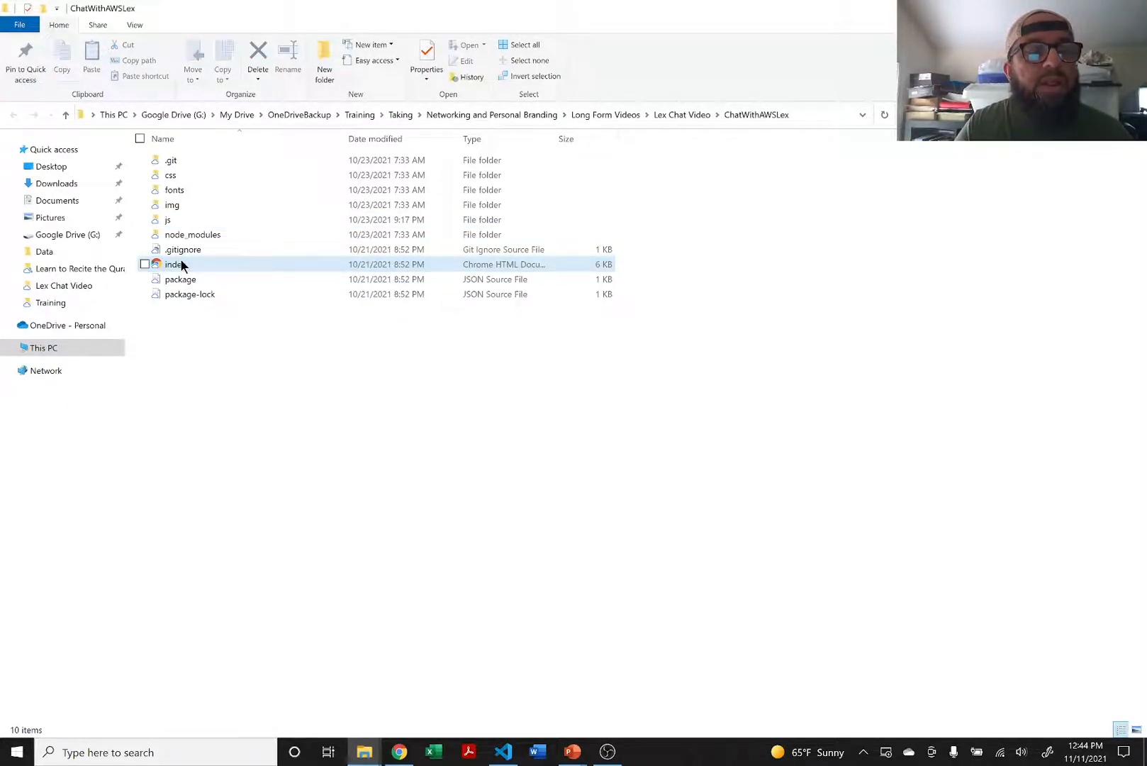
left_click(182, 265)
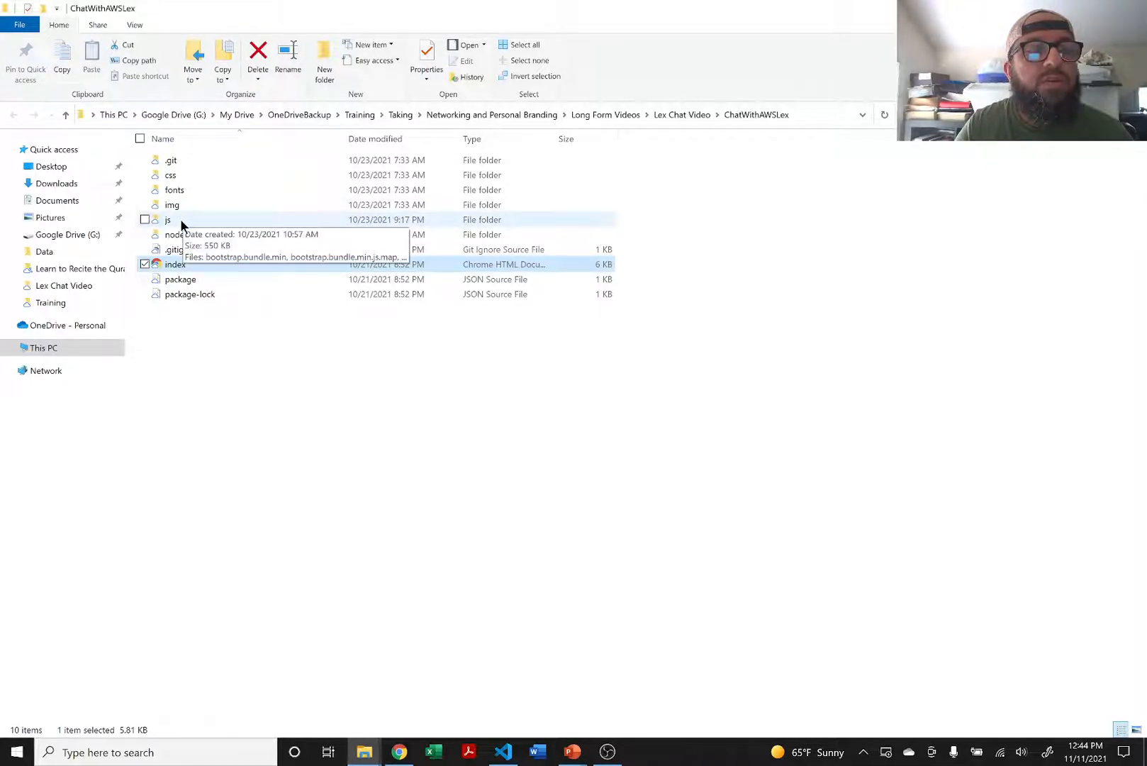
left_click(180, 219, "ctrl")
left_click(183, 203, "ctrl")
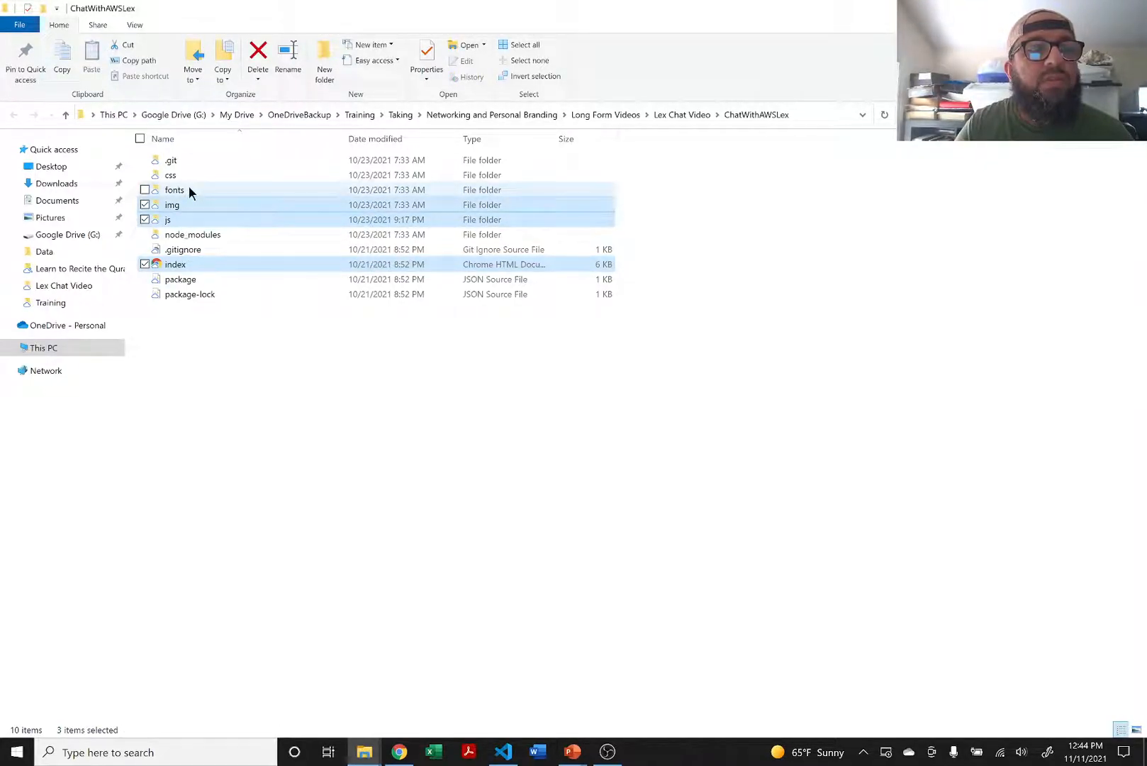
left_click(188, 189, "ctrl")
left_click(193, 176, "ctrl")
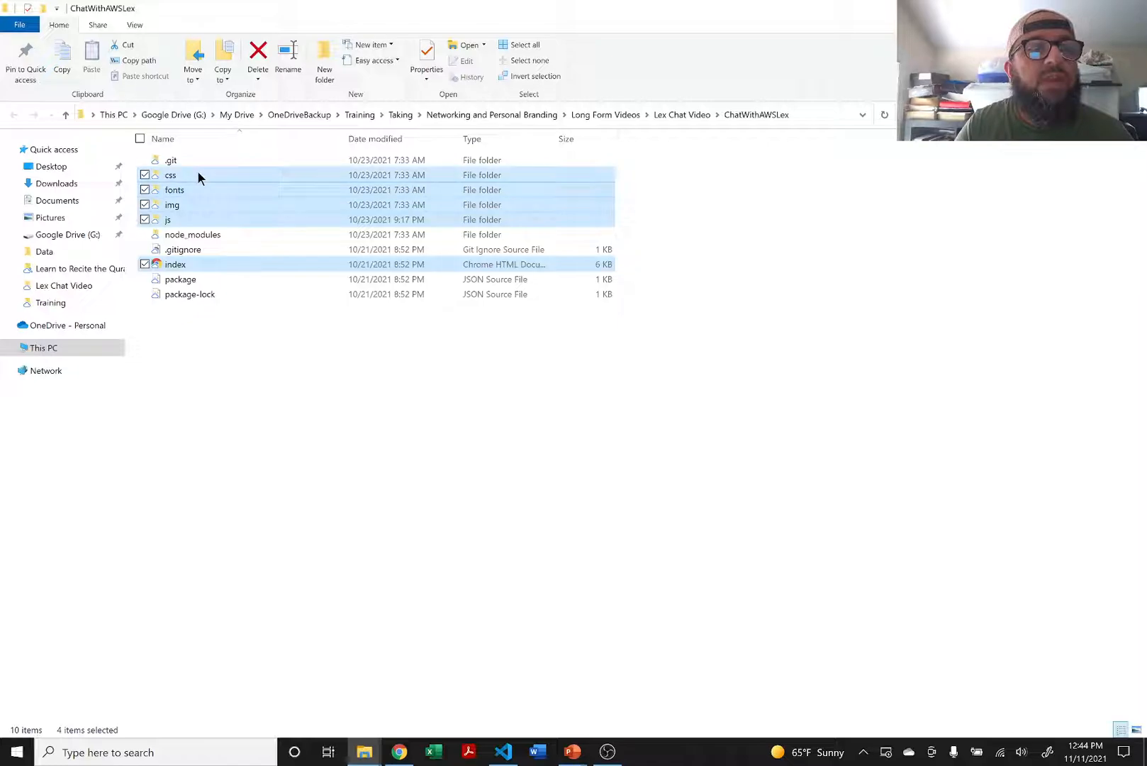
Place File Explorer beside the Chrome bucket page, add the selected items to the bucket's upload list, and maximize Chrome.
key("super+Right")
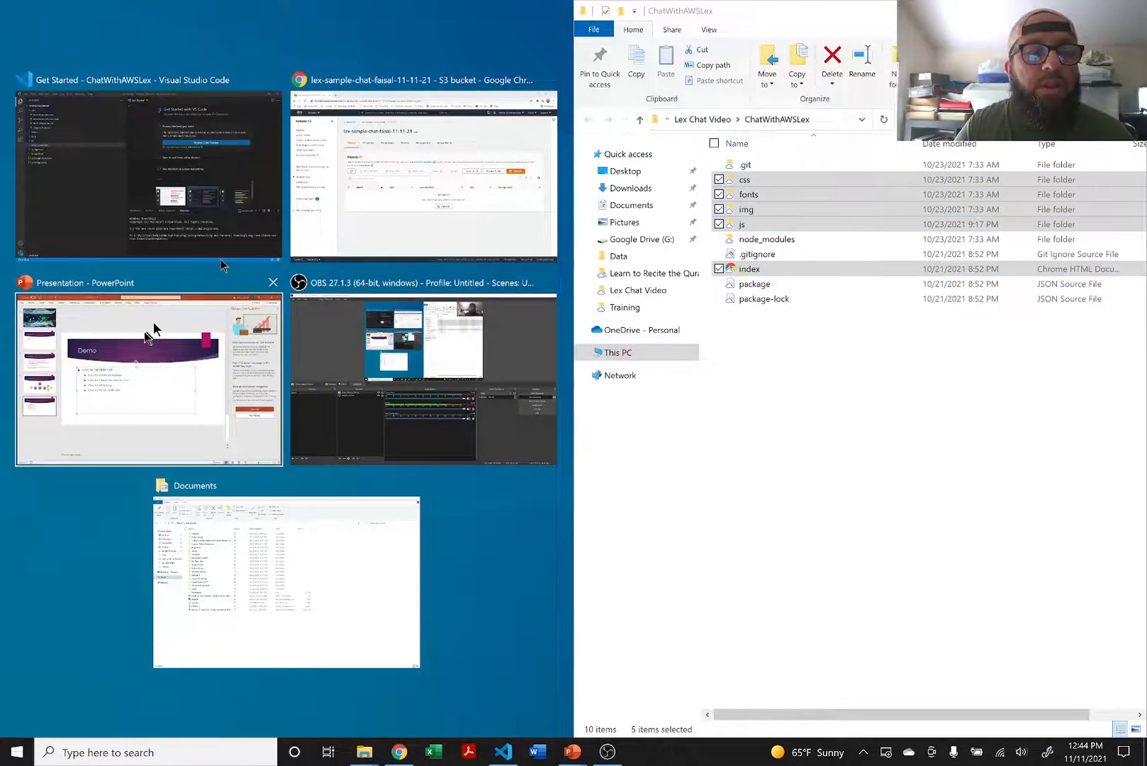
left_click(366, 179)
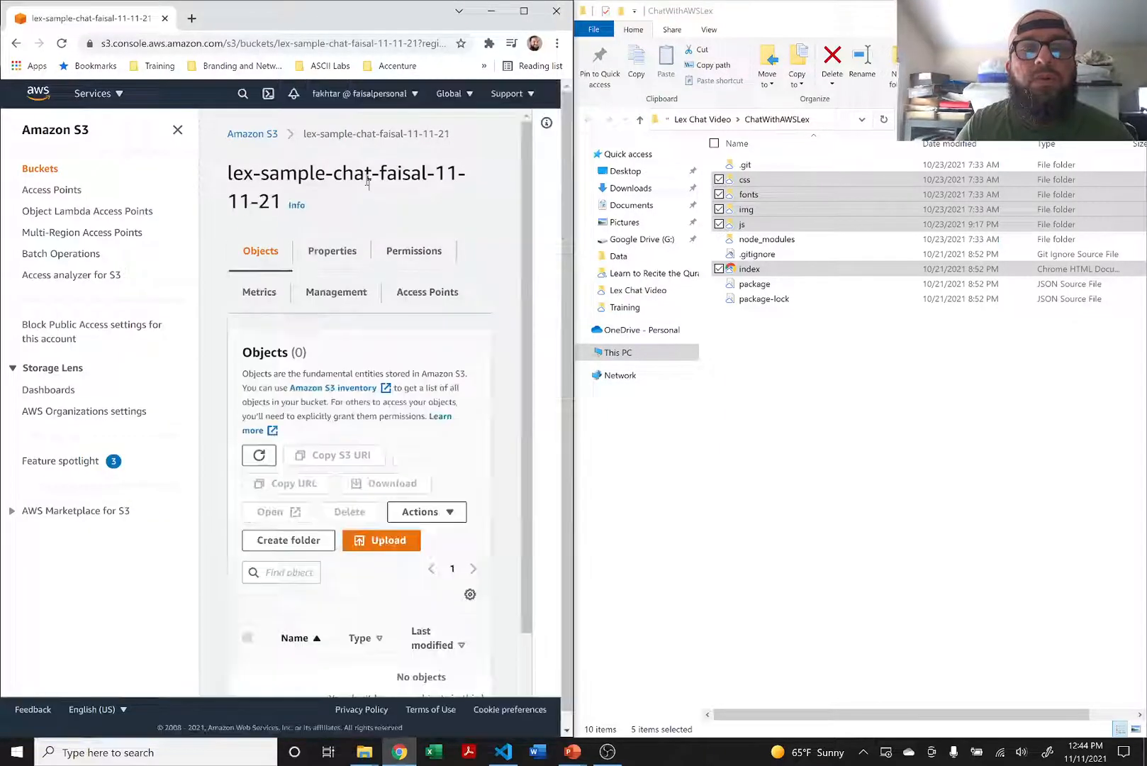
left_click_drag(812, 214, 377, 427)
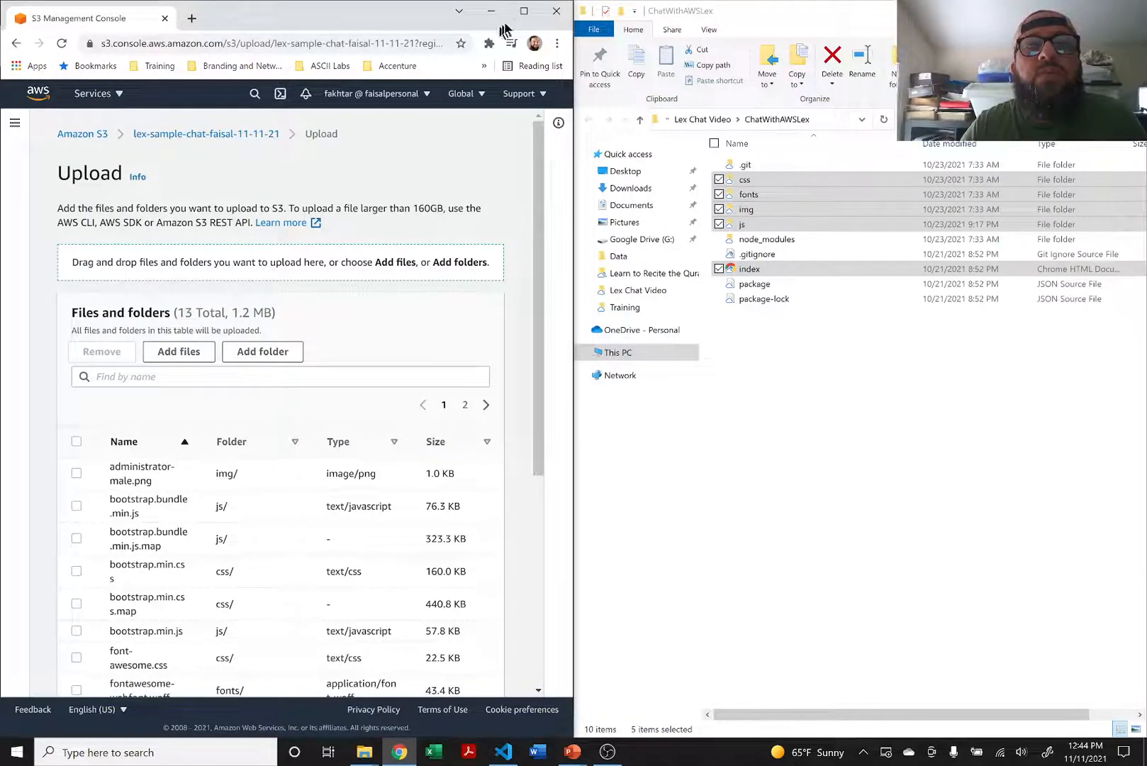
left_click(524, 12)
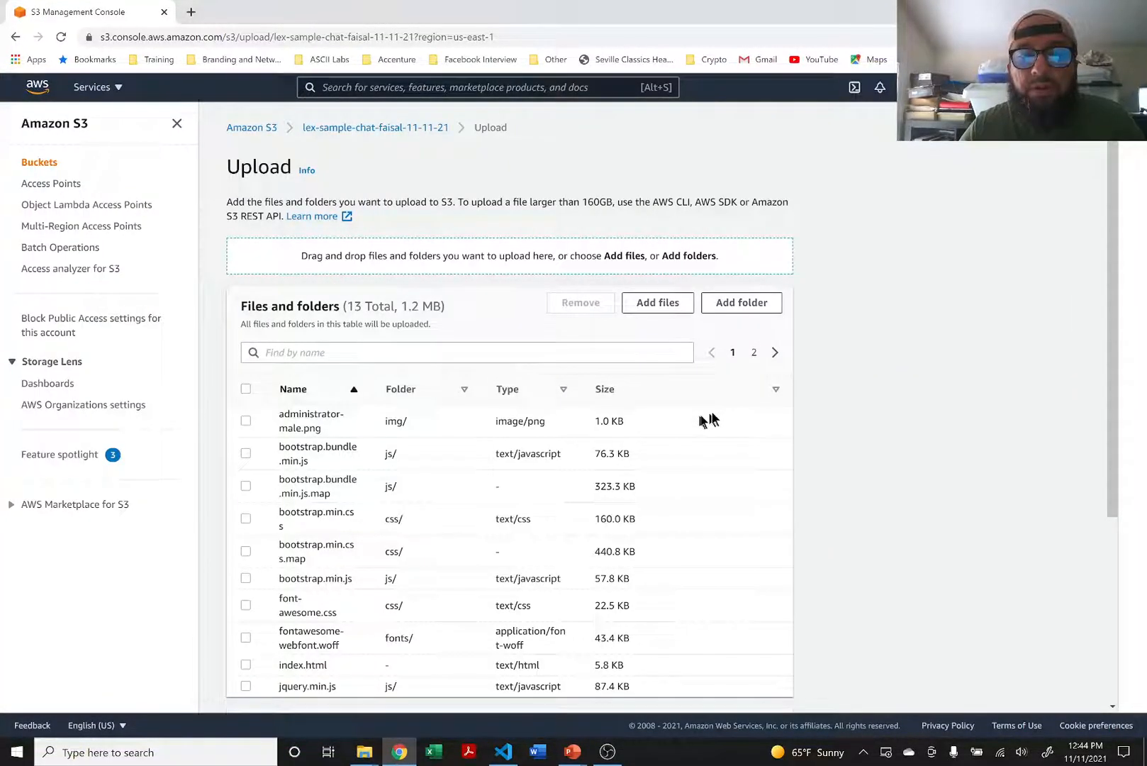
Upload the listed files and folders to the bucket, check their upload status, and close the status page.
scroll(699, 421, "down", 2)
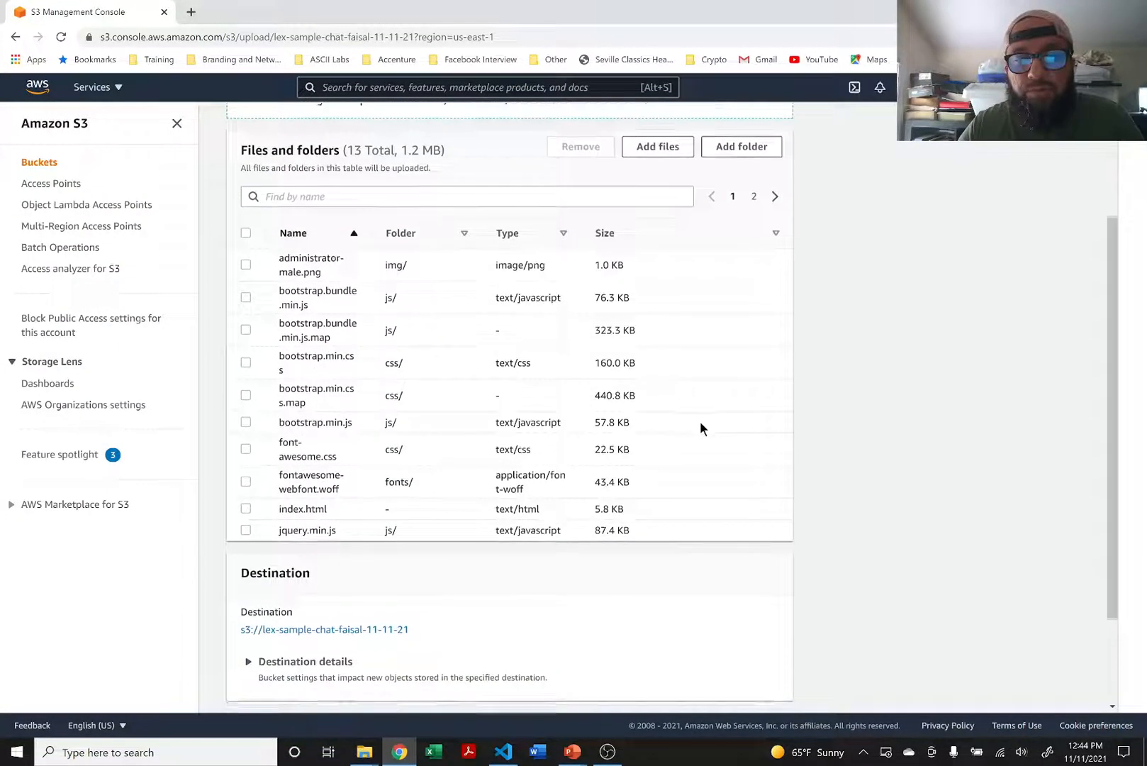
scroll(539, 464, "down", 2)
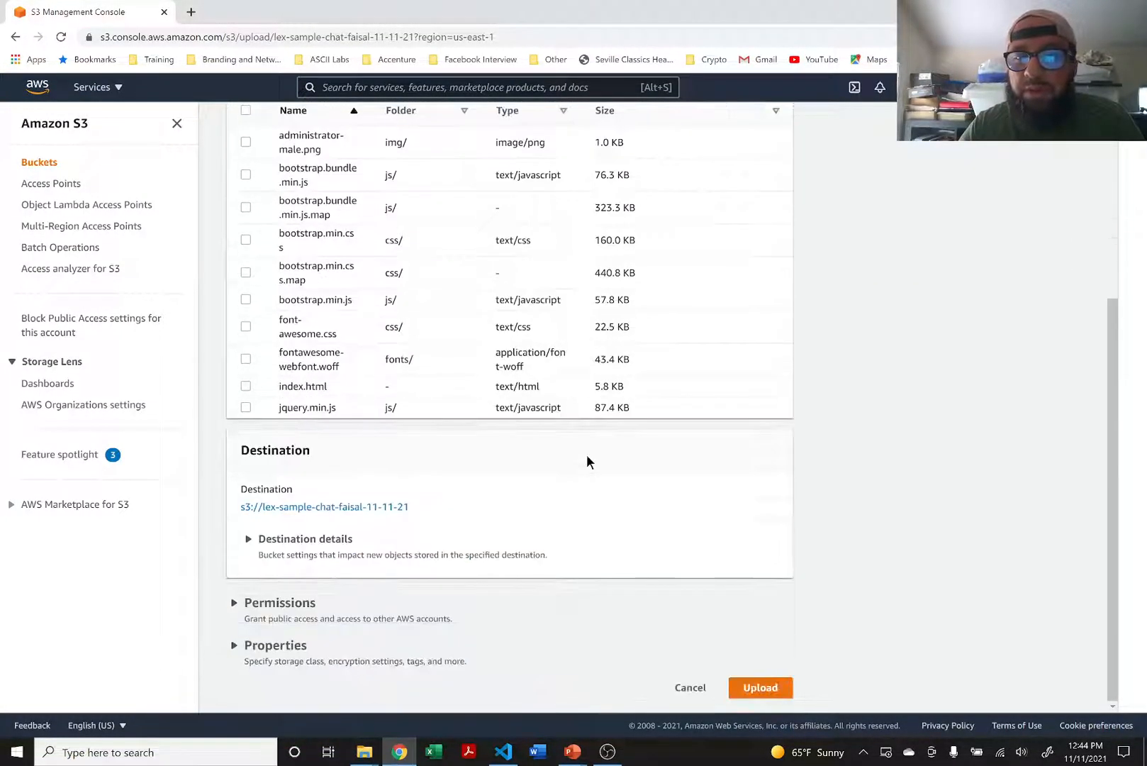
left_click(760, 688)
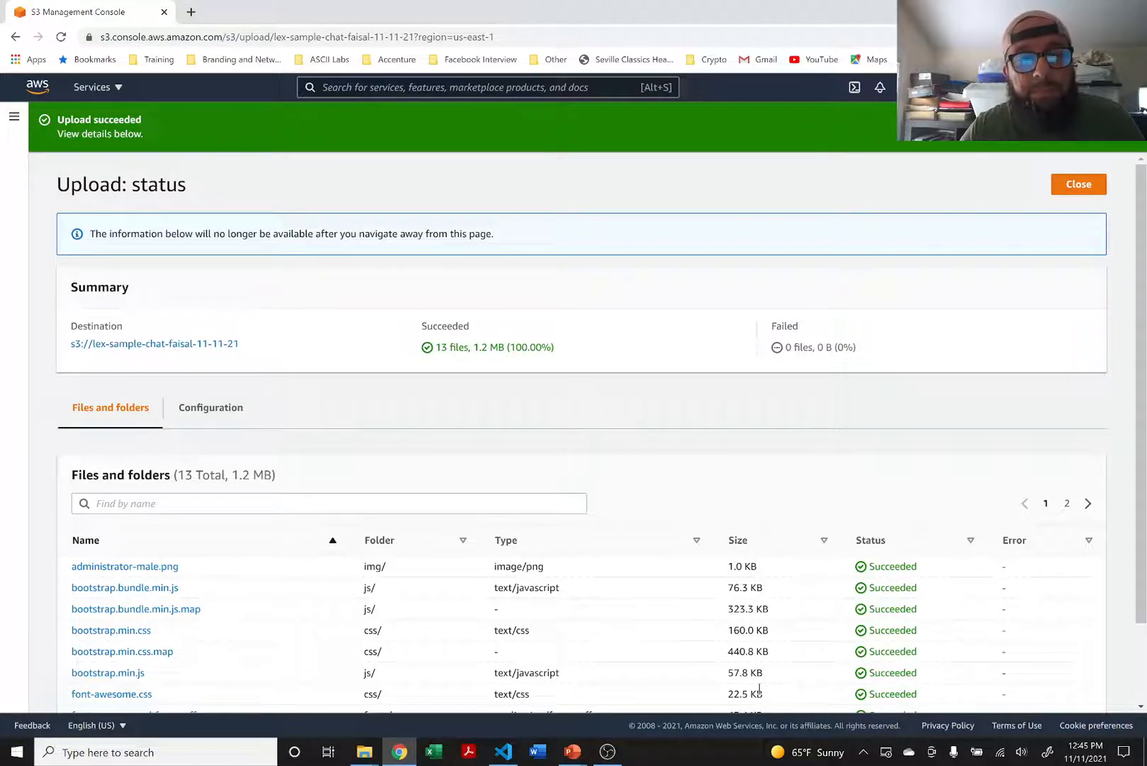
scroll(760, 689, "down", 3)
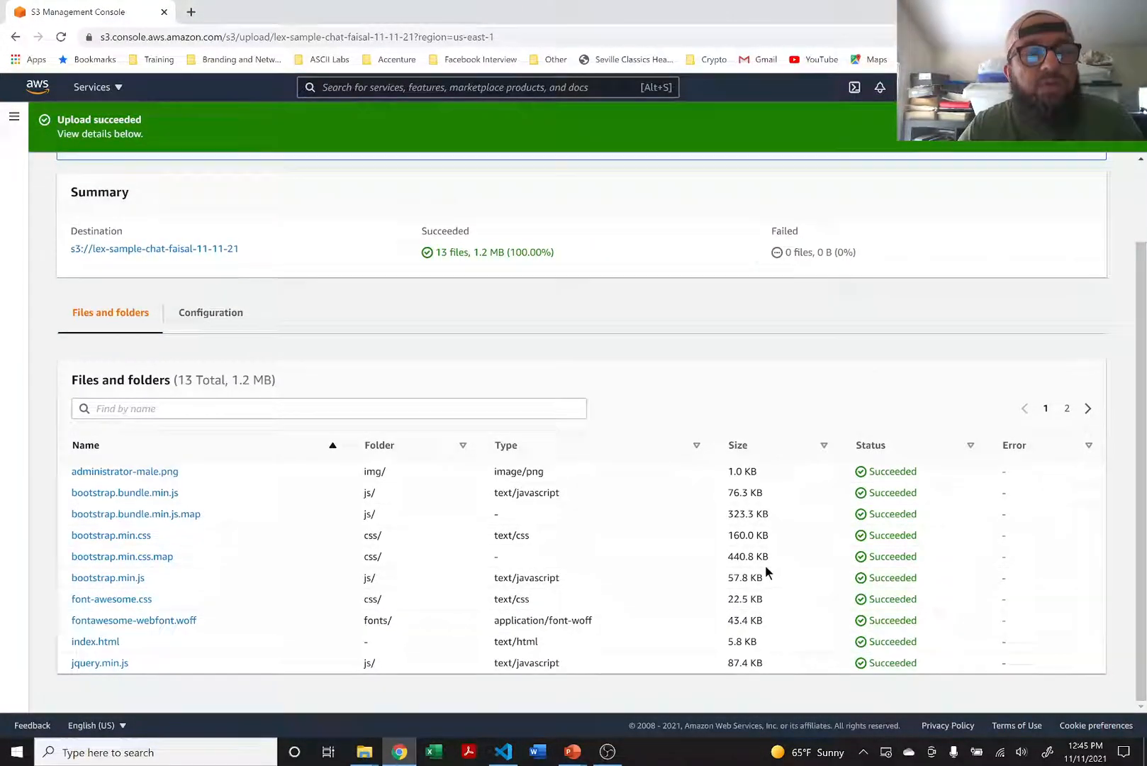
scroll(766, 565, "up", 3)
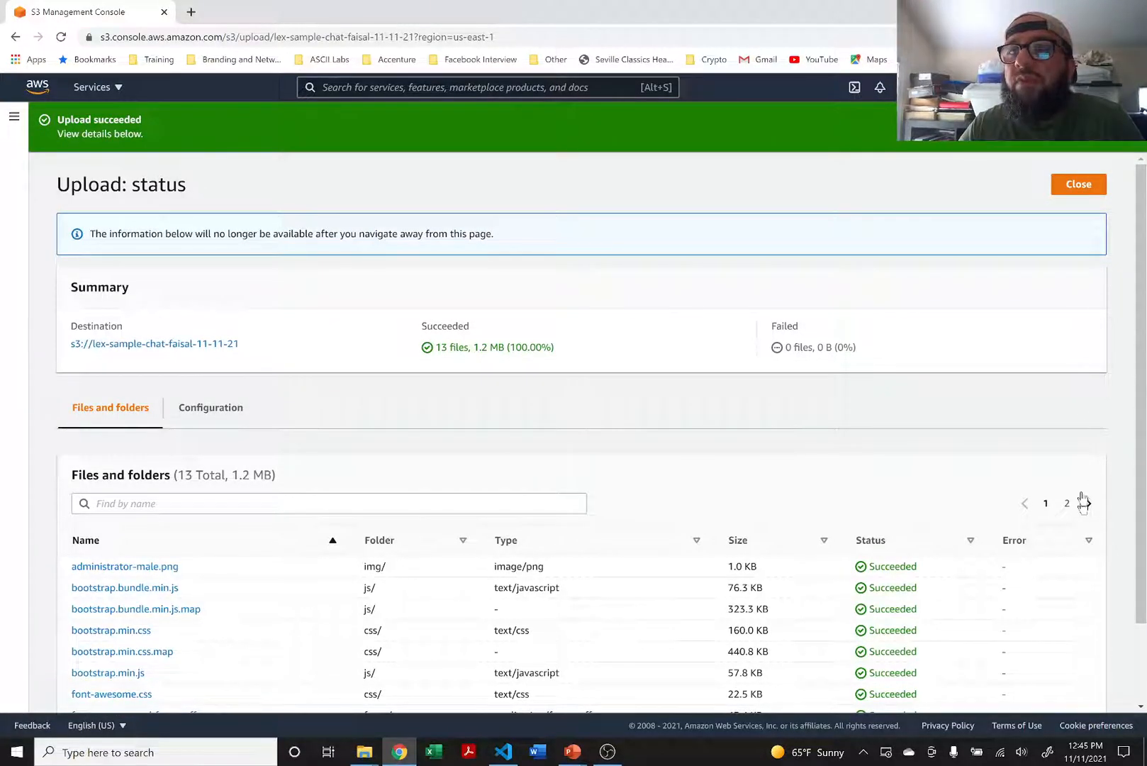
left_click(1079, 185)
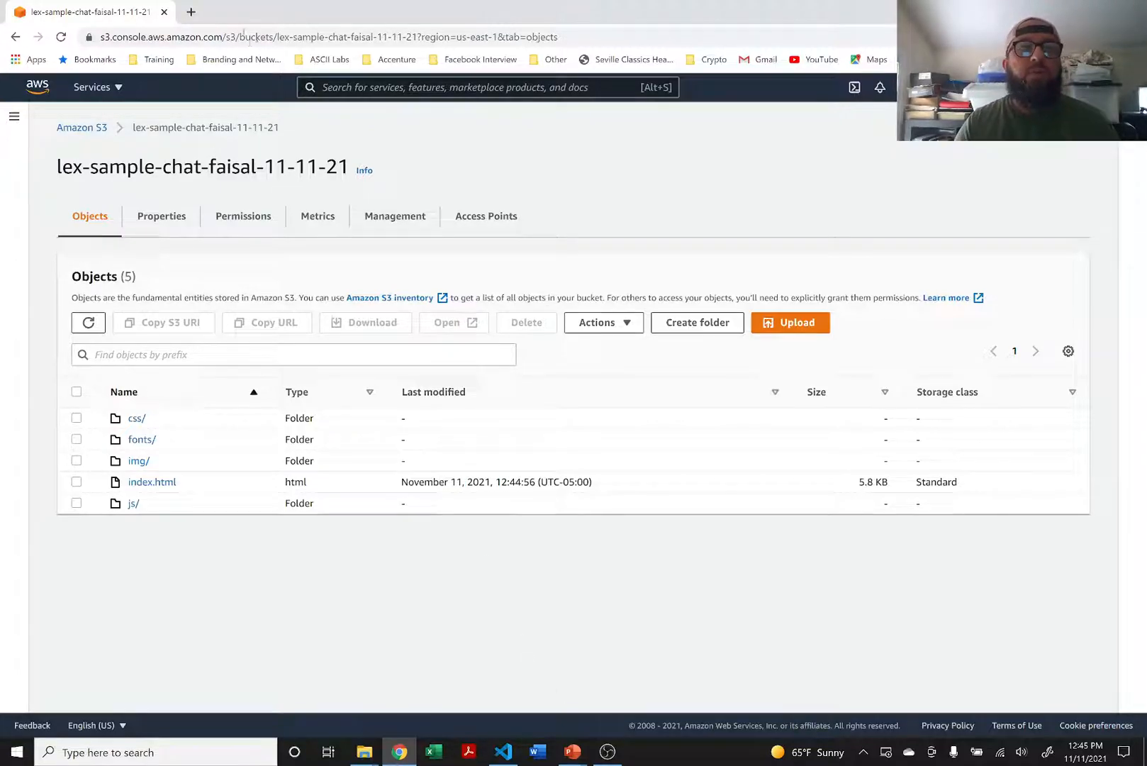
Search the AWS services for "cloudf", open CloudFront, and start creating a distribution.
left_click(428, 88)
type("cloudf")
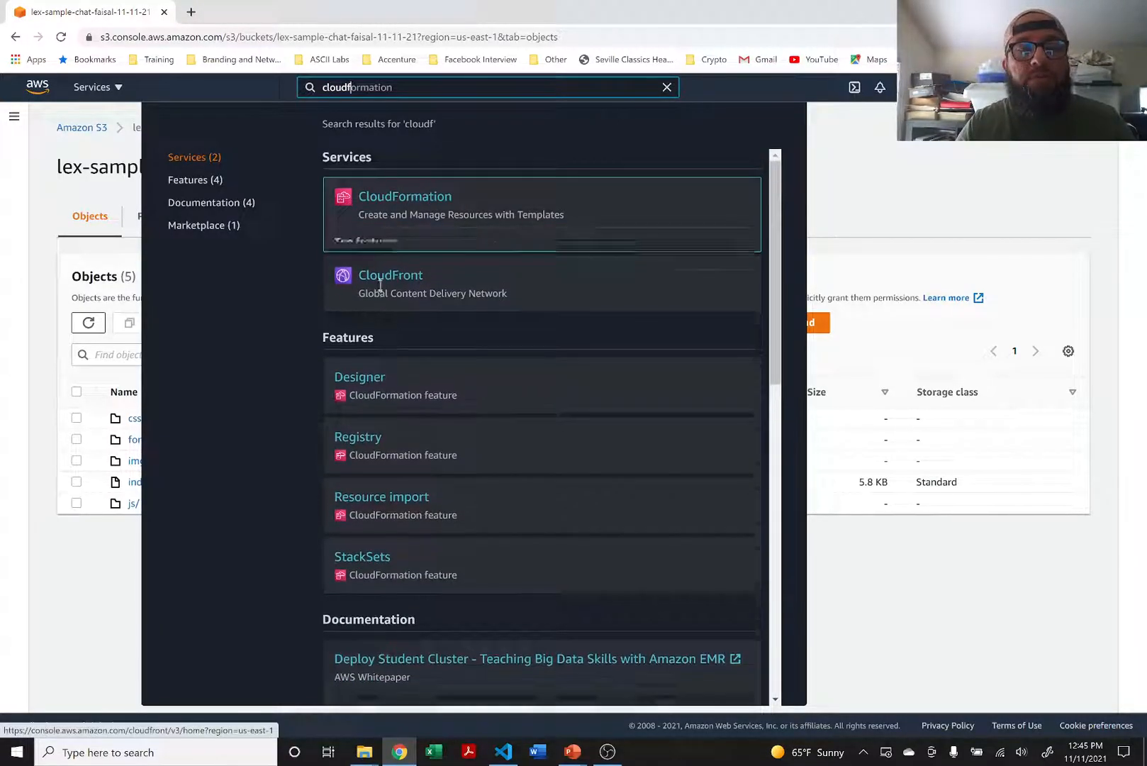
left_click(401, 257)
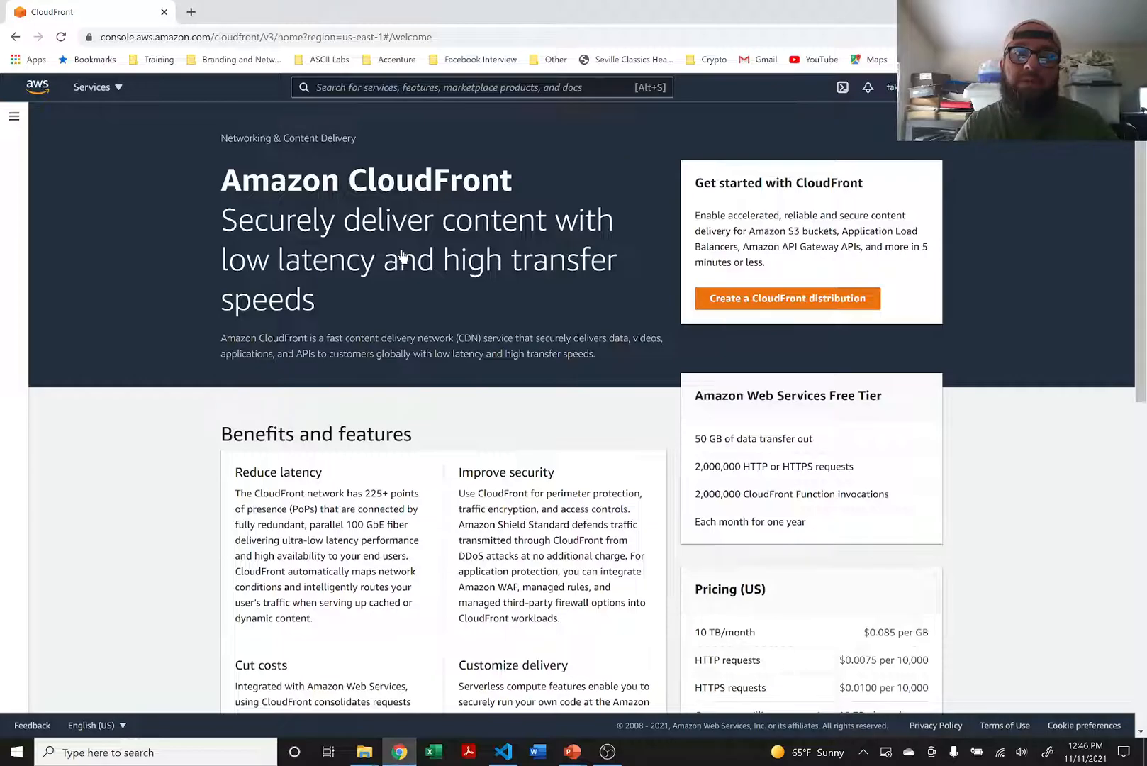
left_click(739, 301)
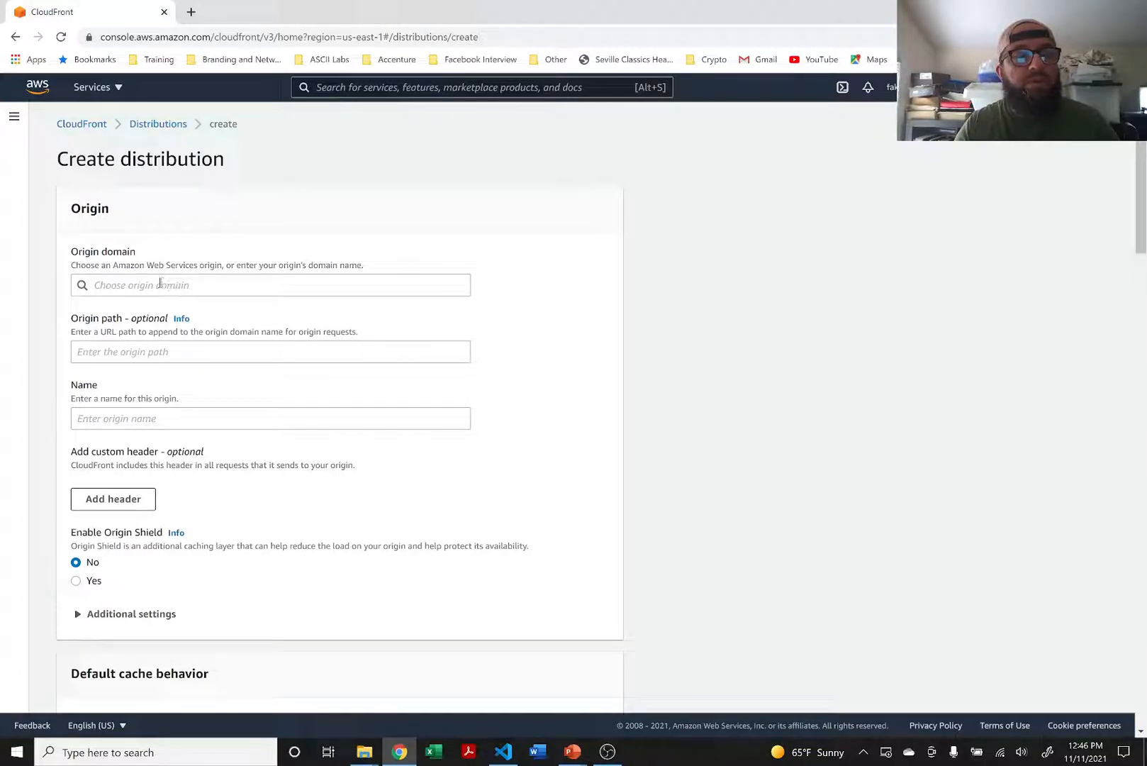
Filter the origin domains by "lex" and choose the lex-sample-chat S3 bucket as the distribution's origin.
left_click(160, 283)
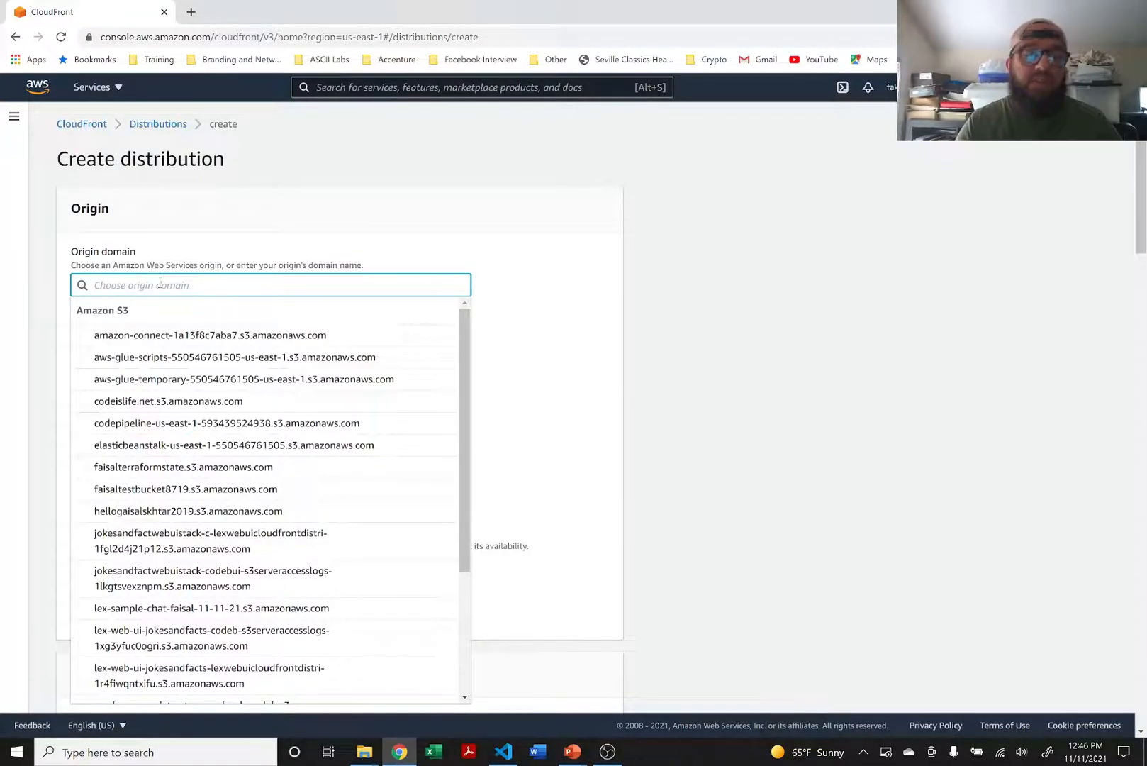
type("lex")
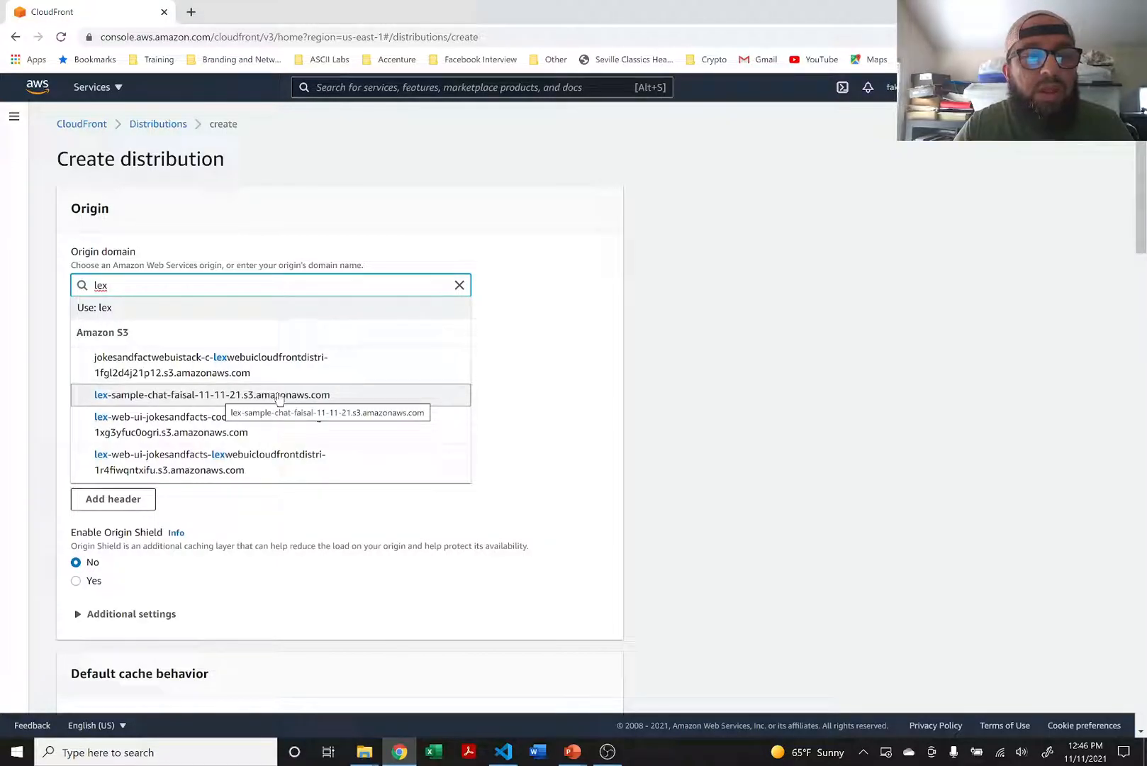
left_click(326, 396)
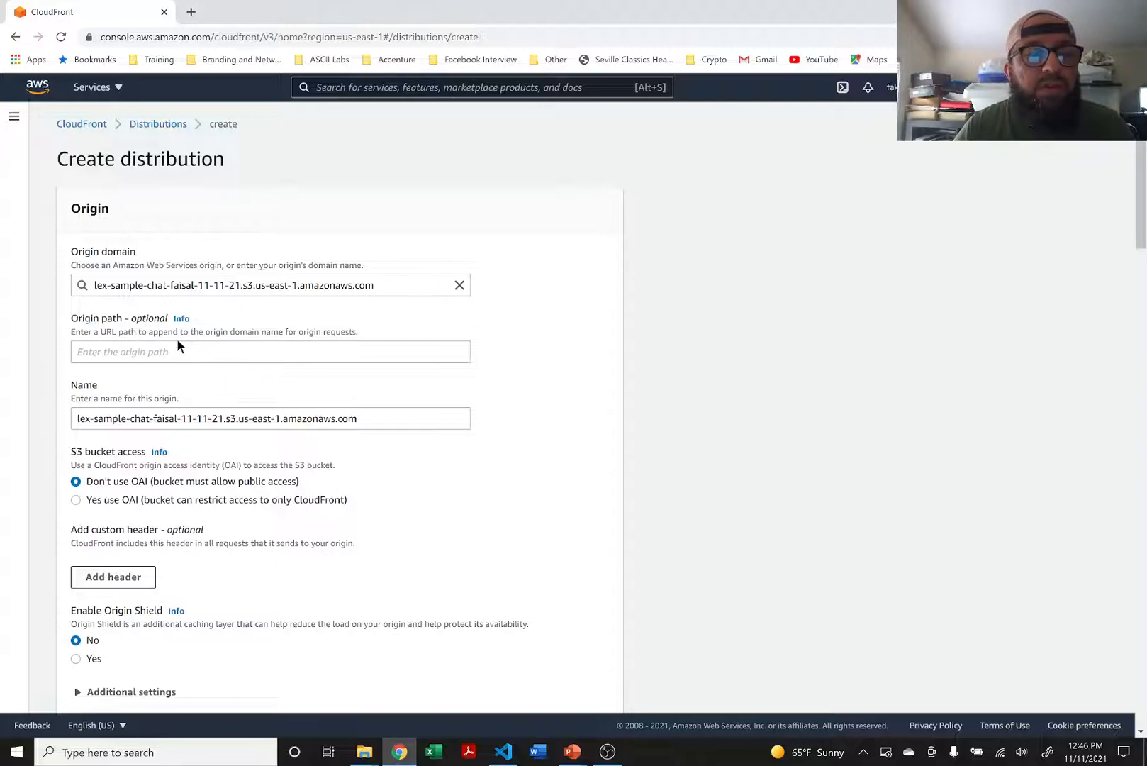
Set the origin's S3 bucket access to use an OAI and look through the existing origin access identities.
scroll(177, 344, "down", 1)
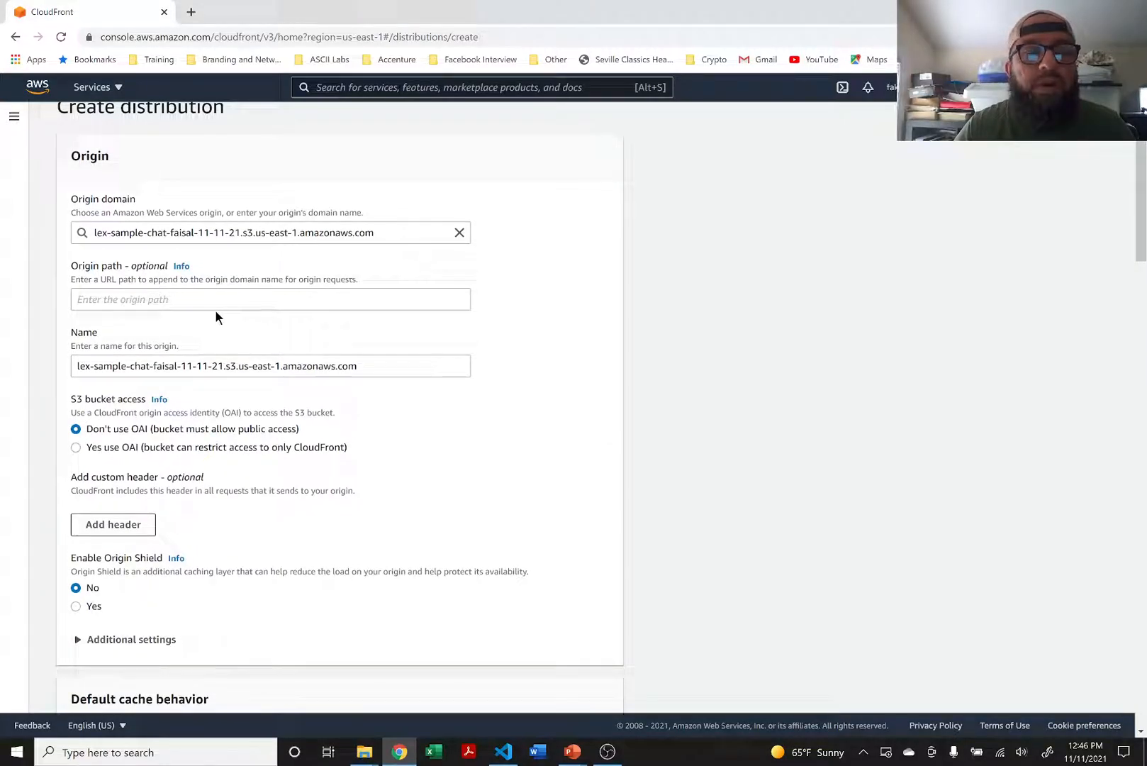
scroll(238, 320, "down", 2)
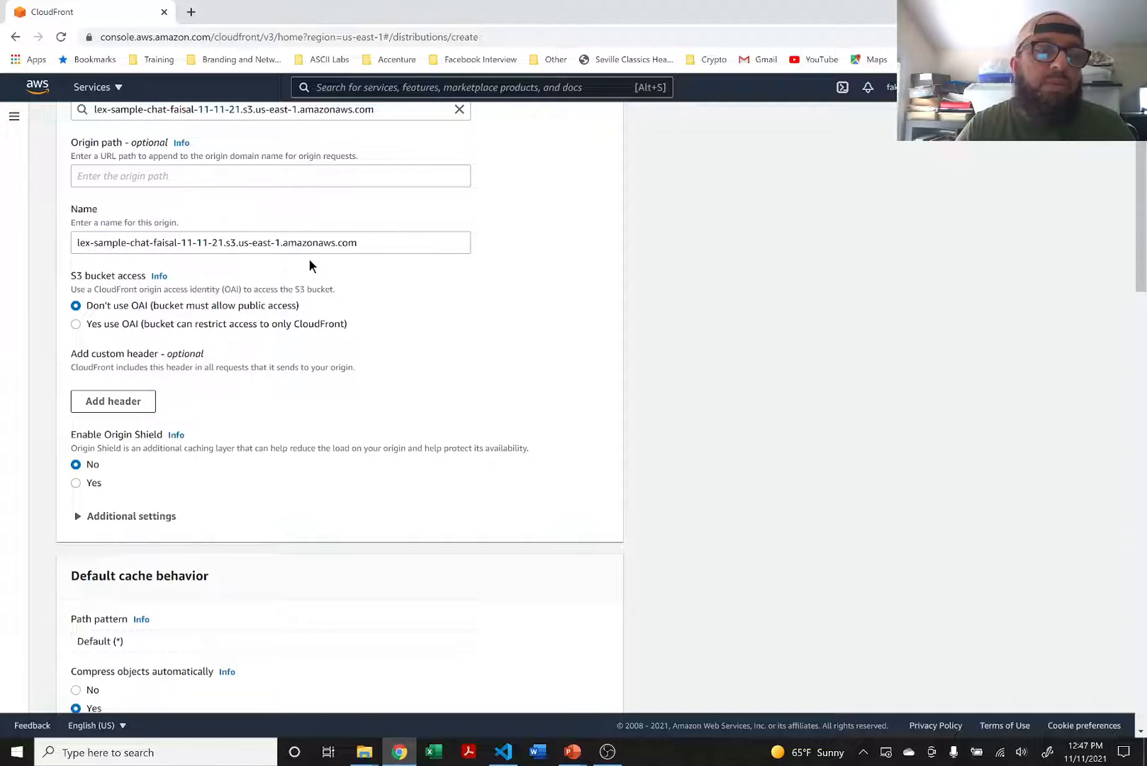
scroll(329, 242, "up", 2)
scroll(329, 244, "down", 2)
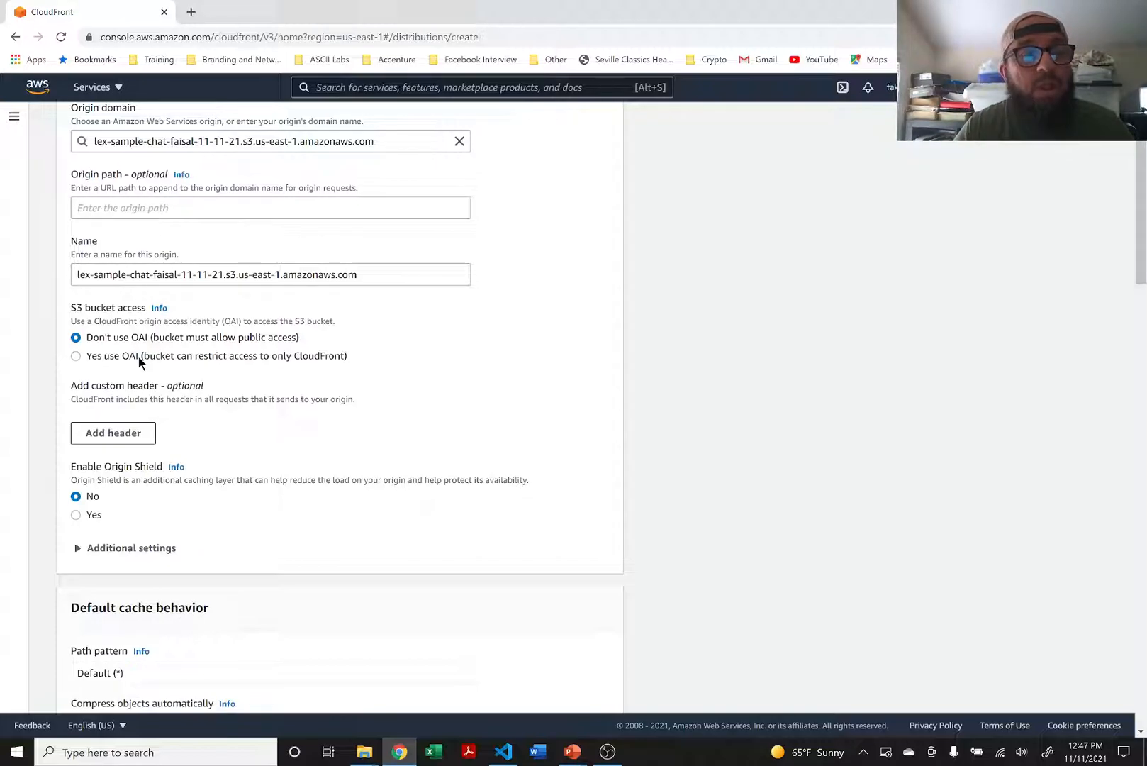
left_click(138, 356)
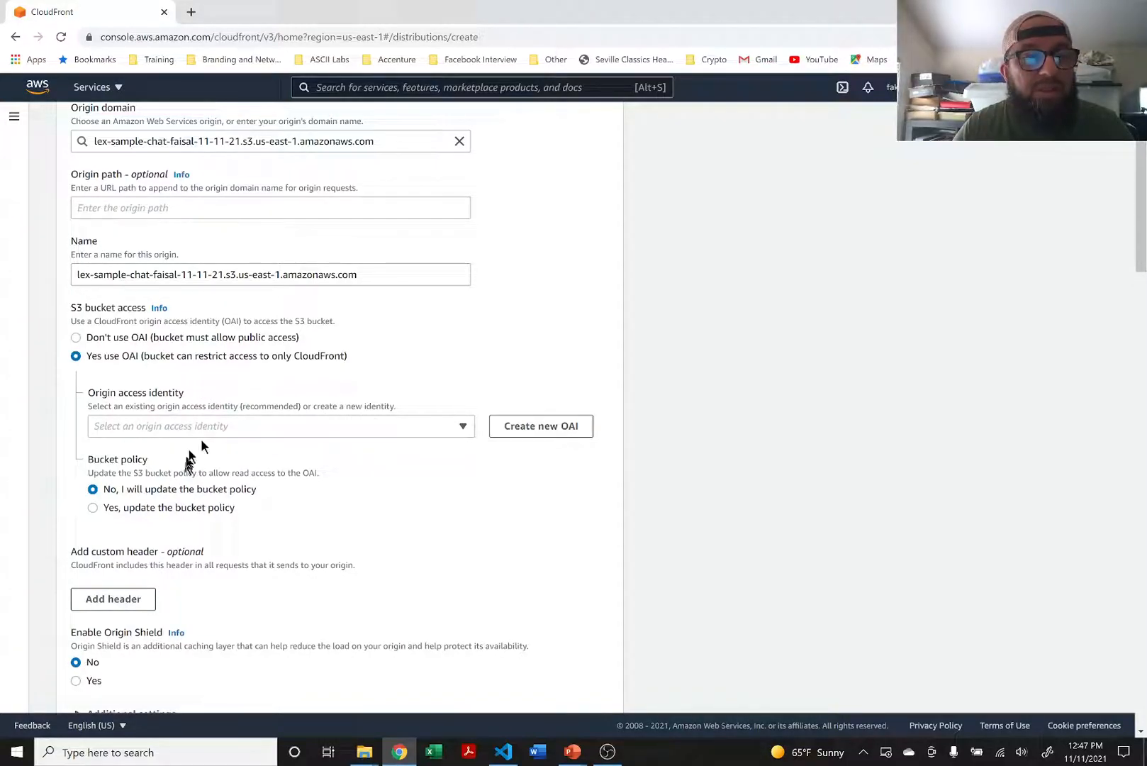
left_click(291, 426)
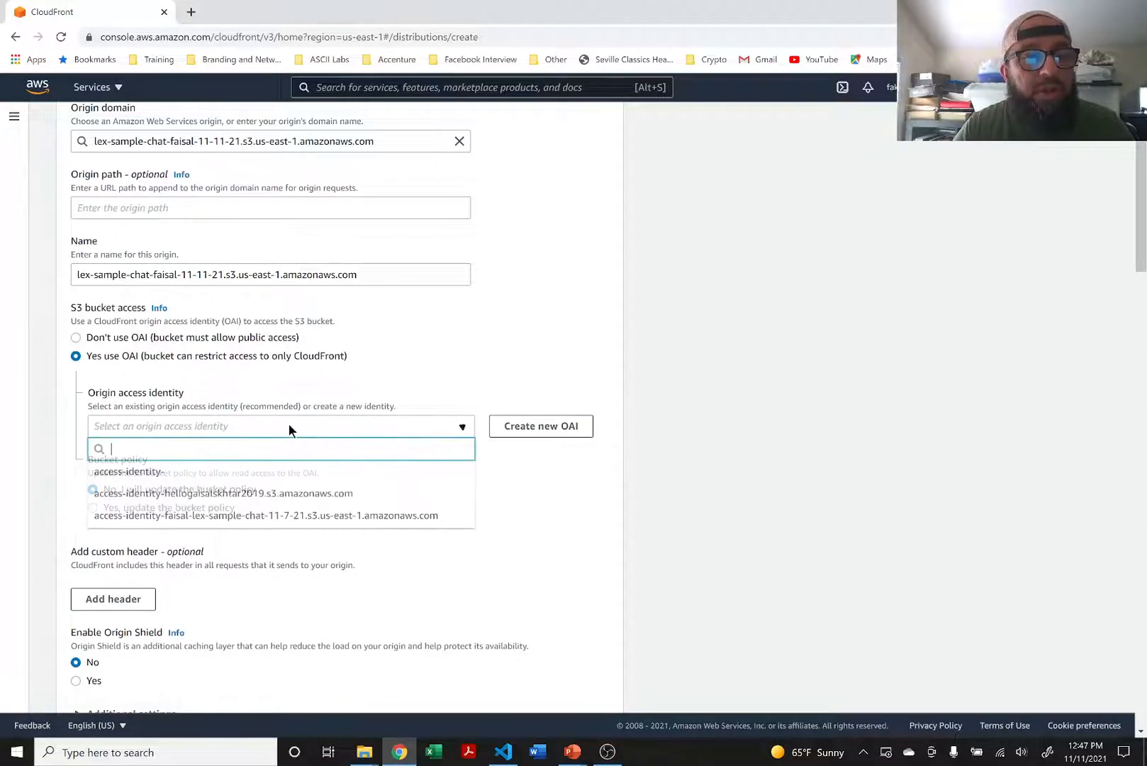
left_click(327, 390)
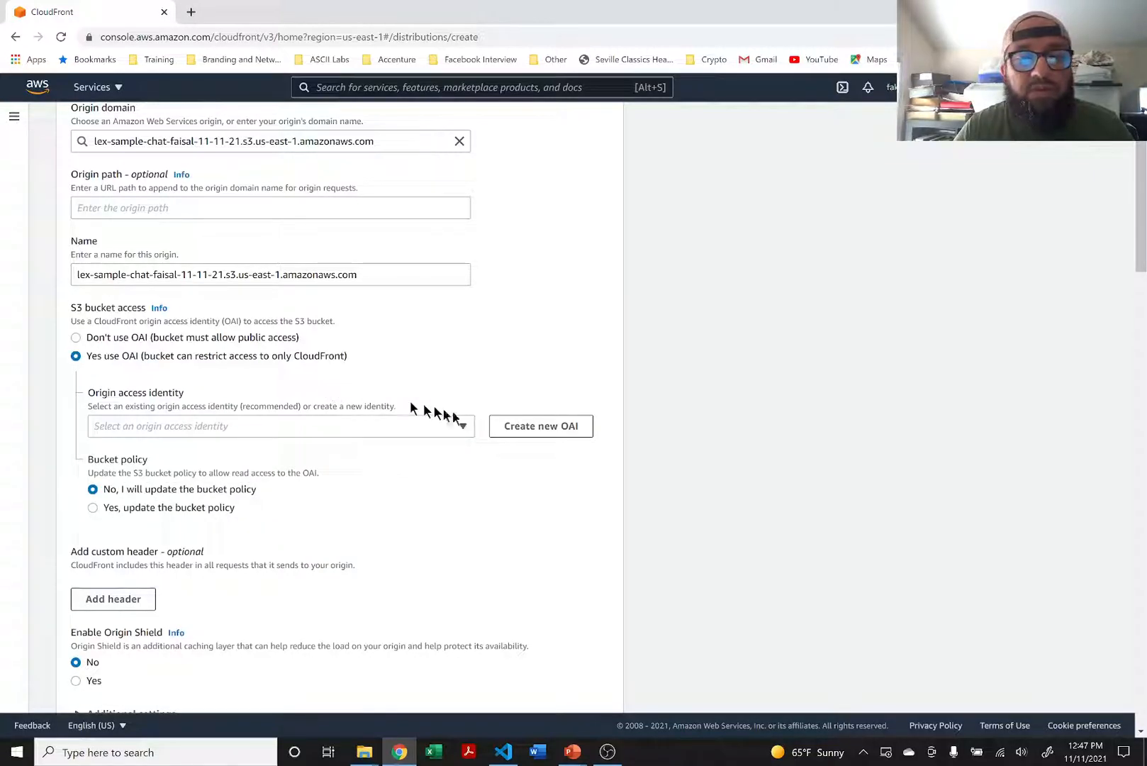
Create a new origin access identity with the suggested name and choose "Yes, update the bucket policy".
left_click(529, 438)
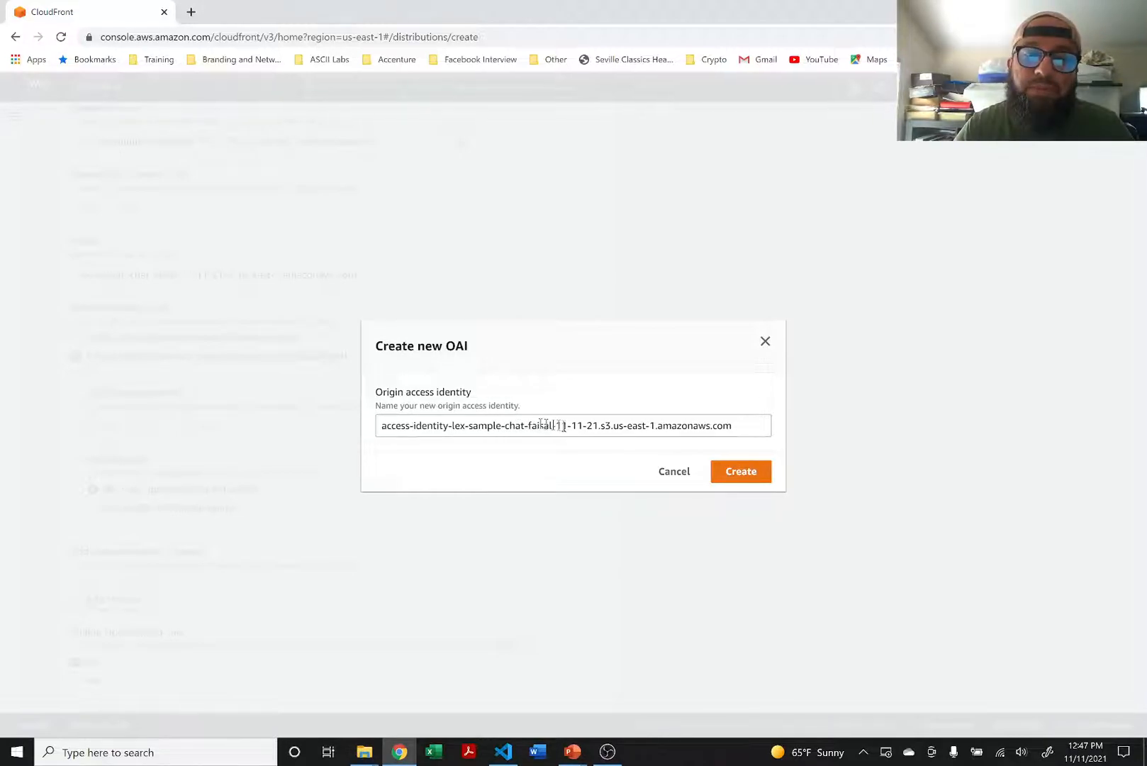
left_click(742, 477)
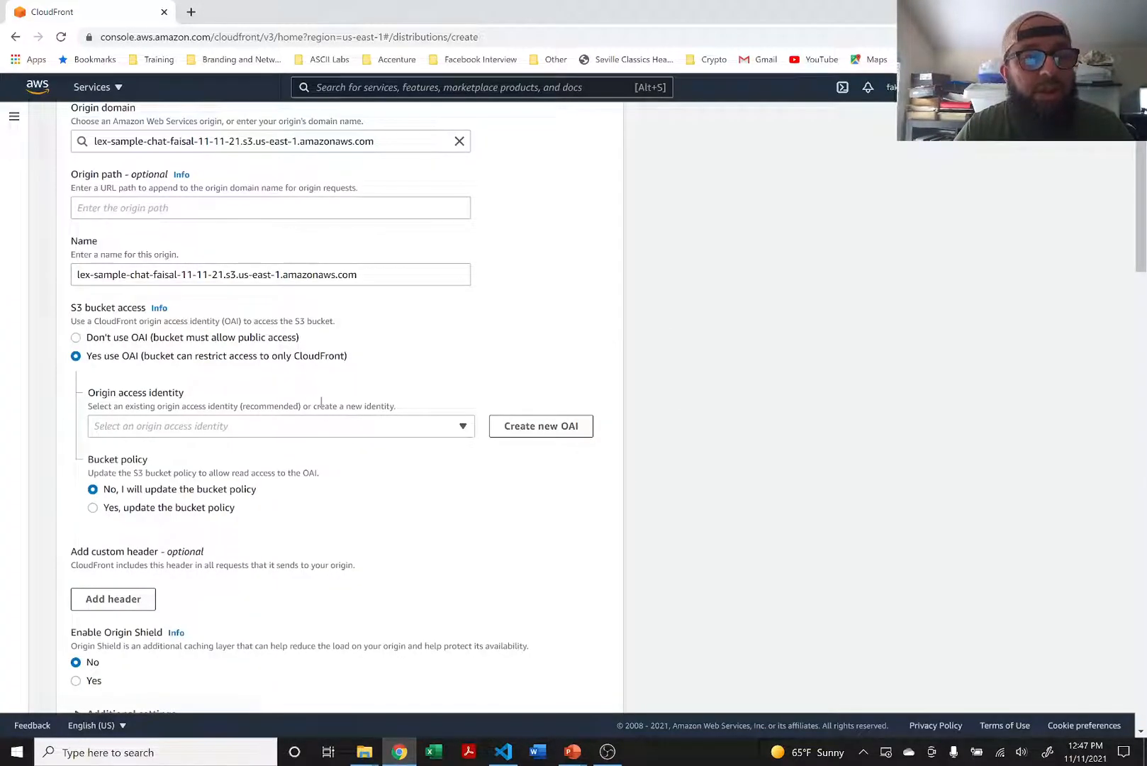
left_click(118, 508)
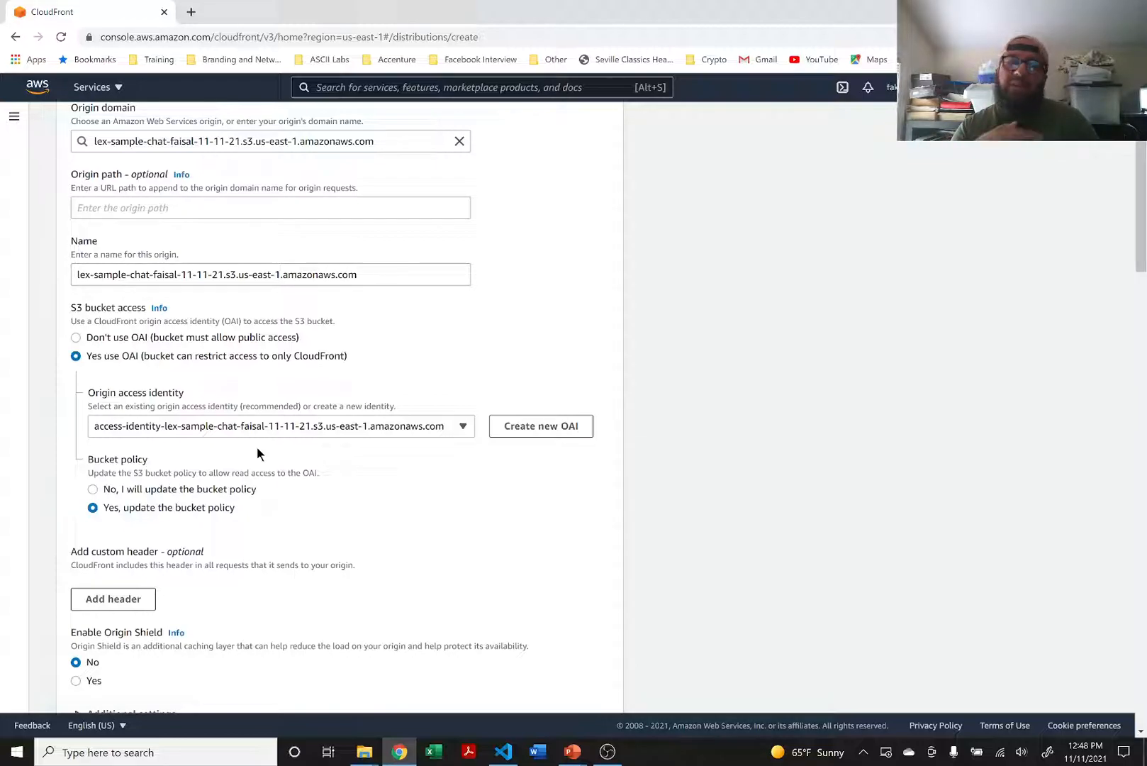
scroll(257, 449, "down", 2)
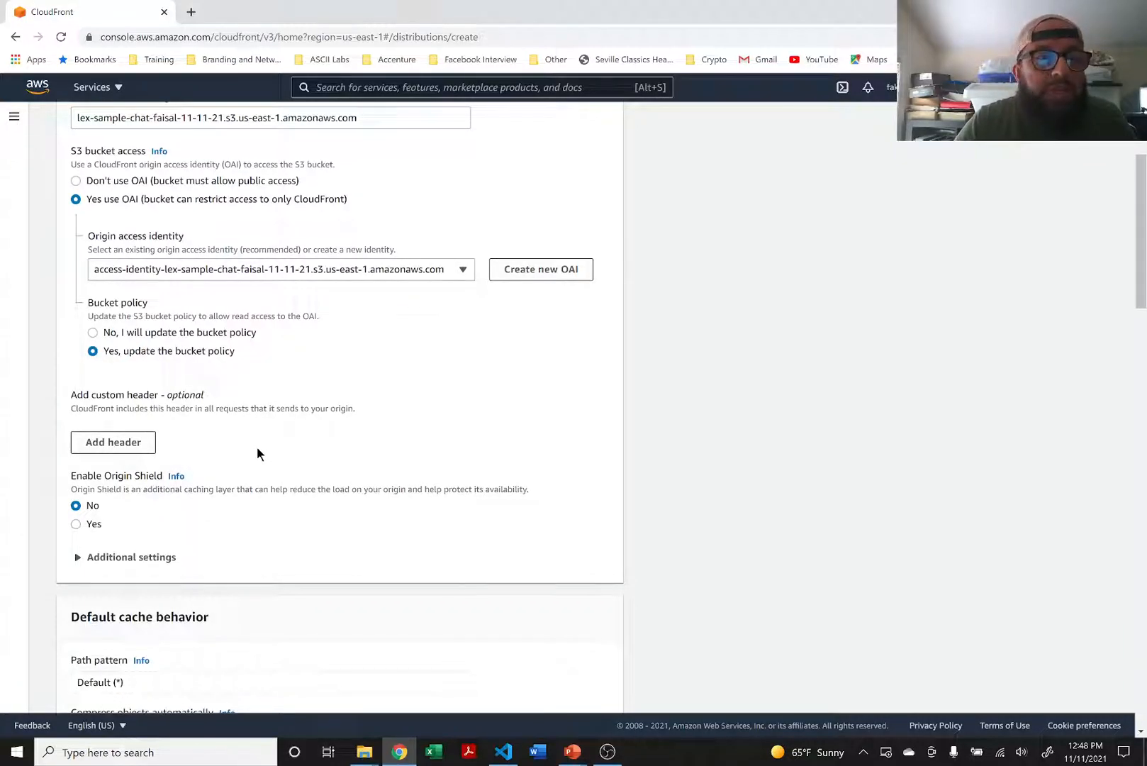
Review the distribution's Origin Shield, default cache behavior, viewer and cache policy settings, and the function types available for the viewer request association.
scroll(256, 447, "down", 1)
scroll(257, 448, "down", 1)
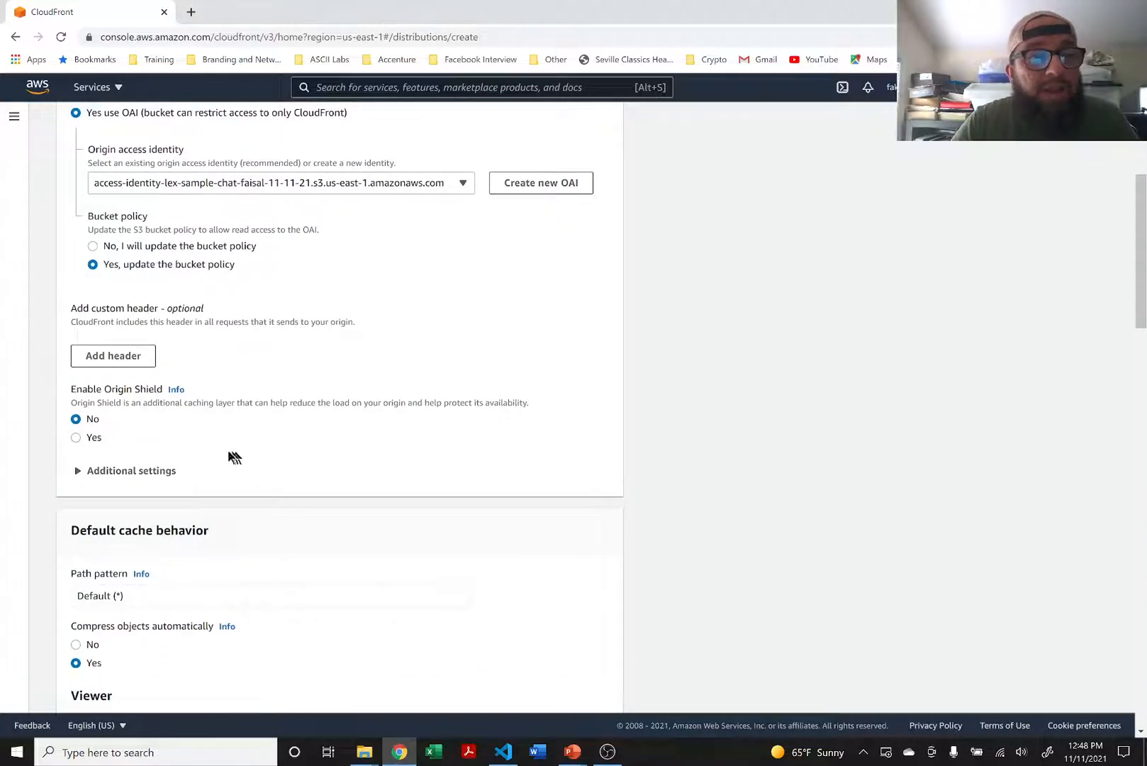
scroll(212, 418, "down", 1)
scroll(222, 408, "down", 1)
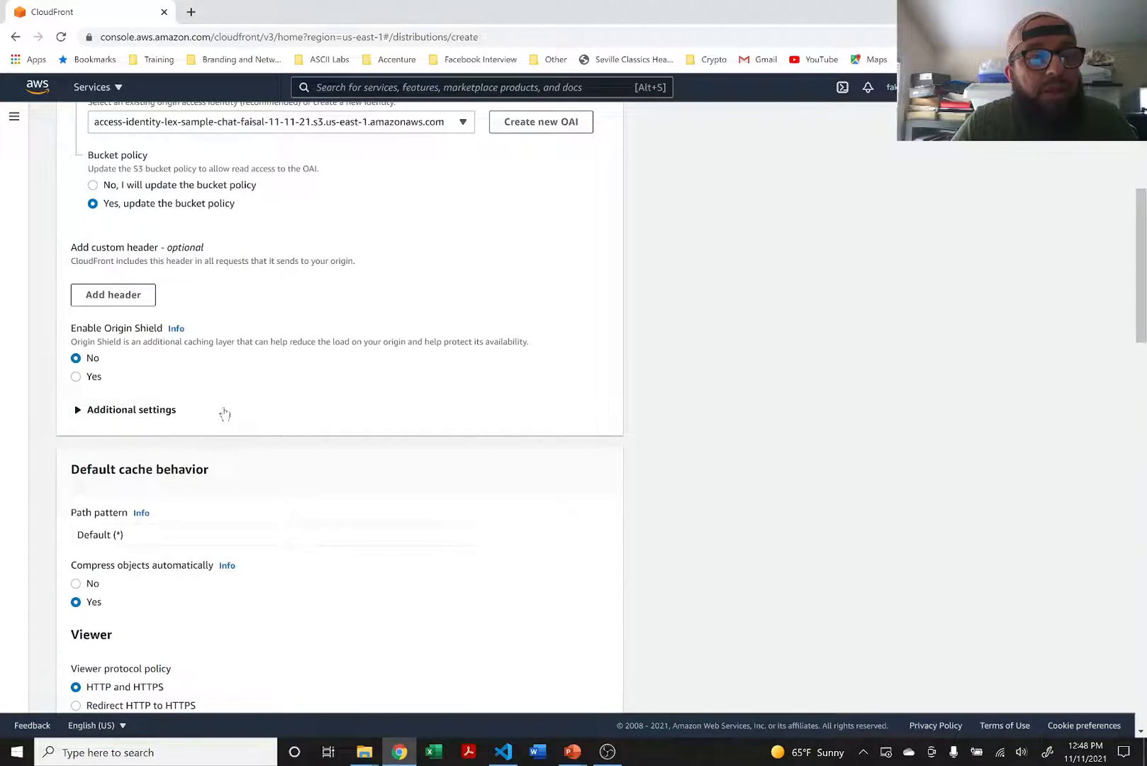
scroll(236, 374, "down", 1)
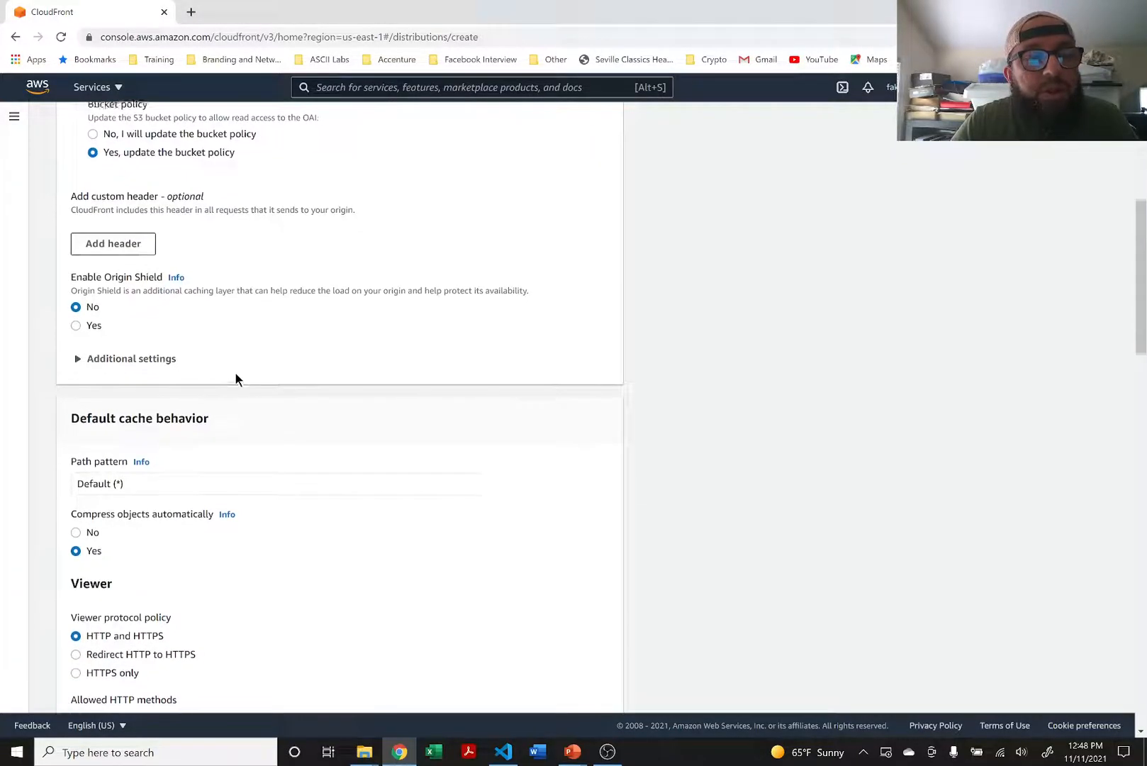
scroll(236, 374, "down", 1)
scroll(235, 373, "down", 1)
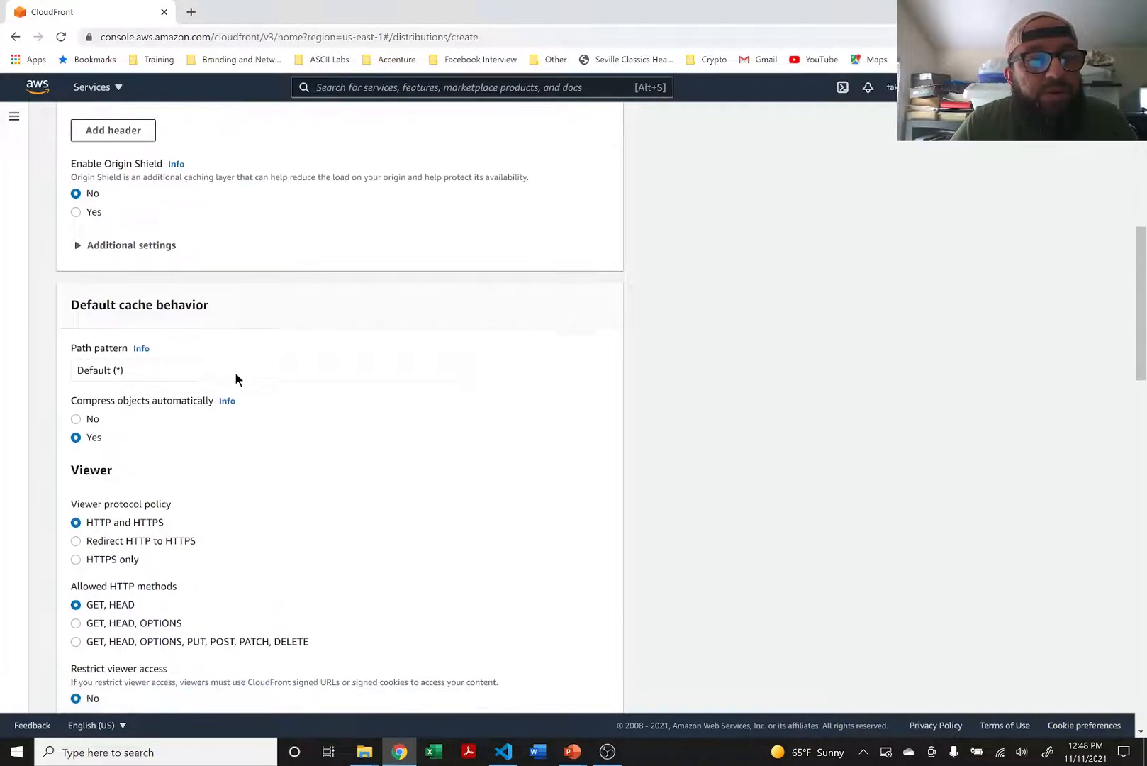
scroll(236, 373, "down", 1)
scroll(236, 373, "down", 1)
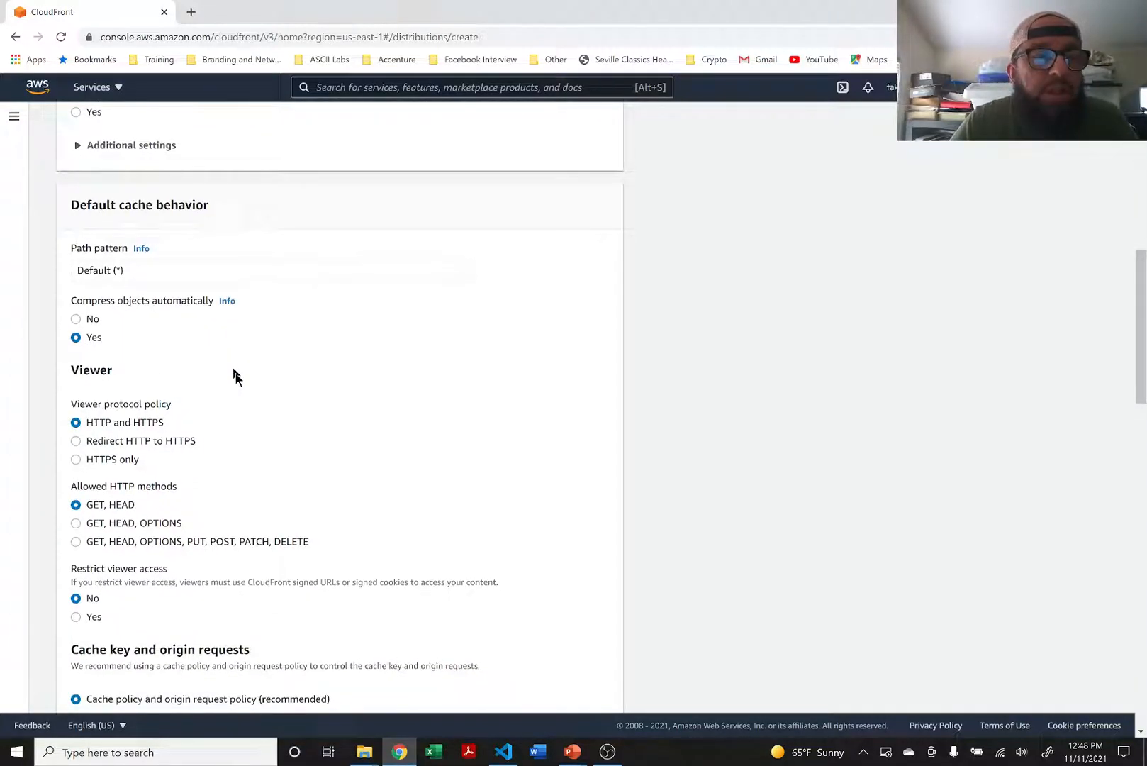
scroll(235, 373, "down", 1)
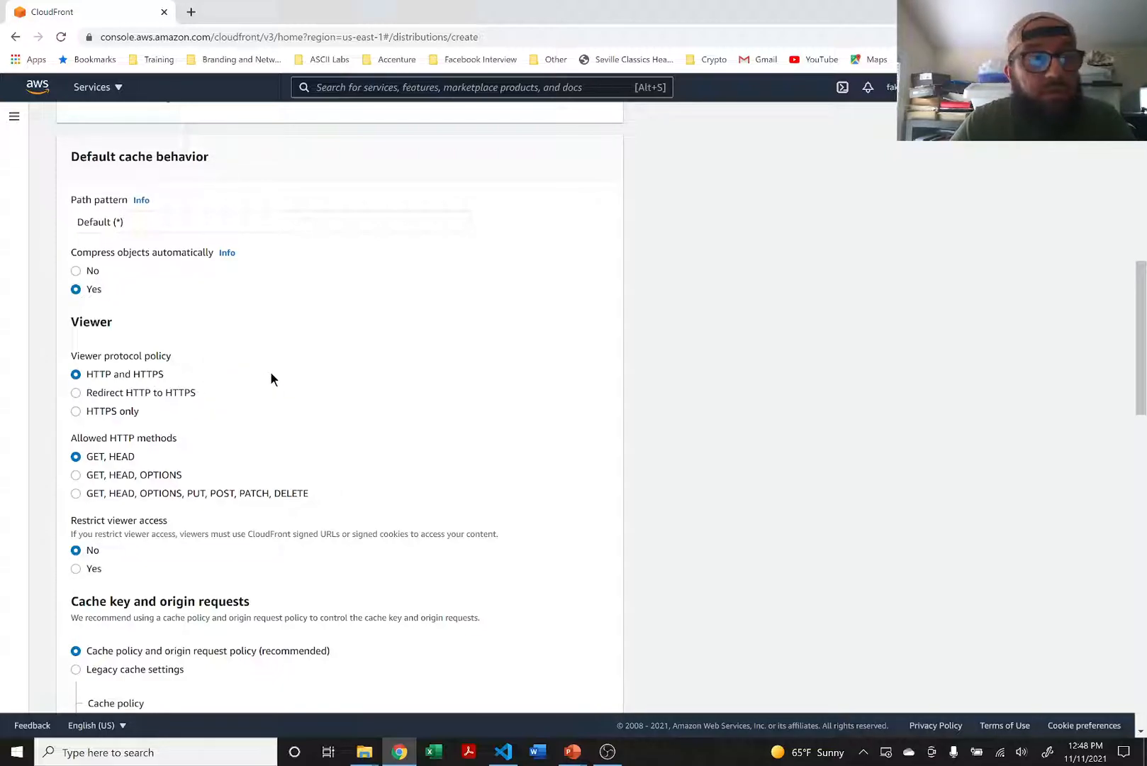
scroll(271, 379, "down", 3)
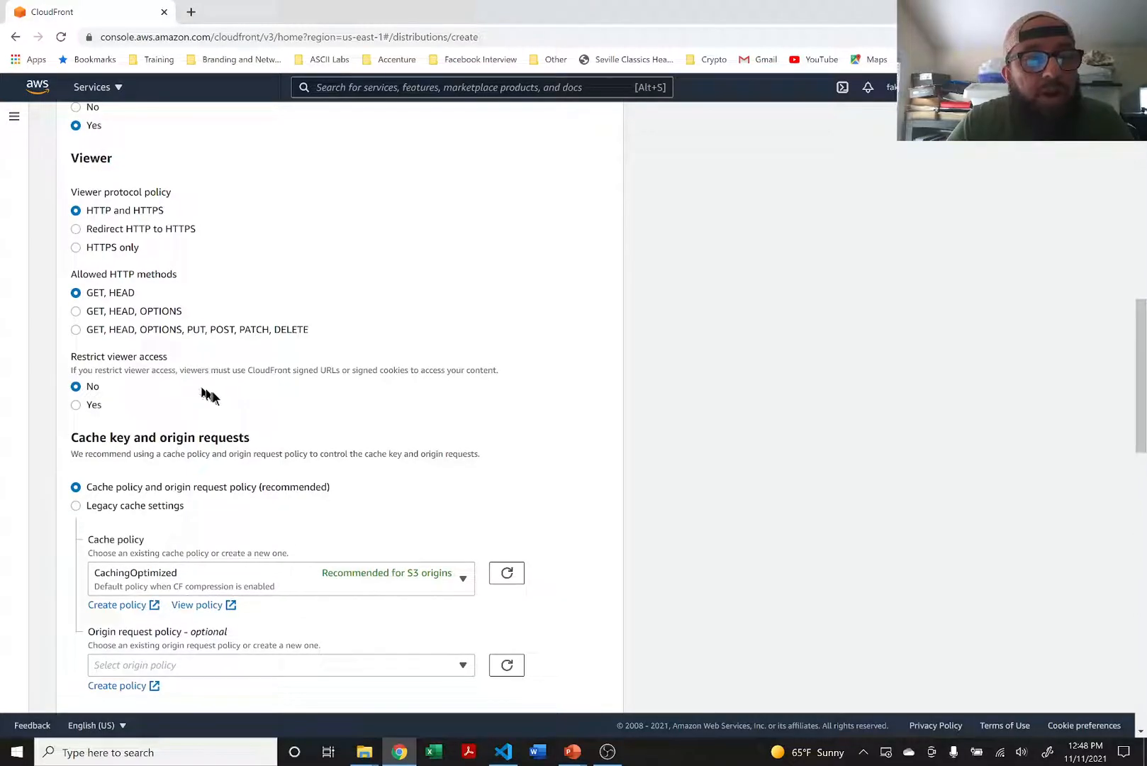
scroll(230, 402, "down", 2)
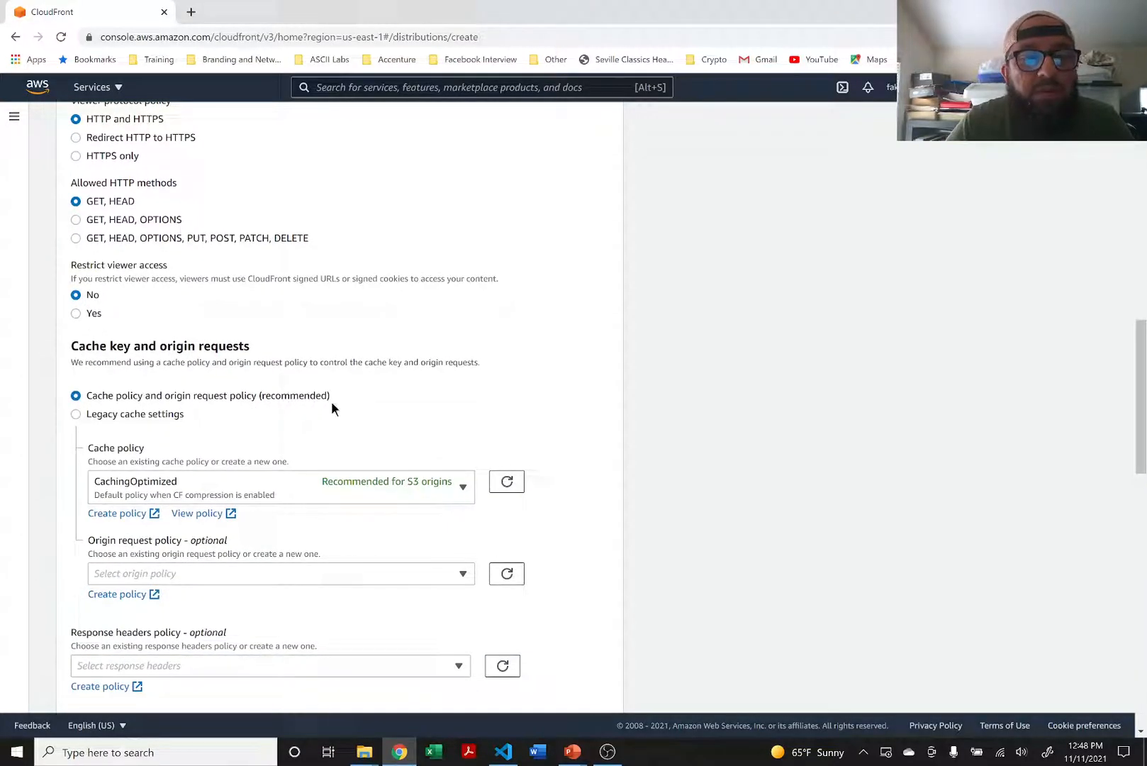
scroll(224, 359, "down", 2)
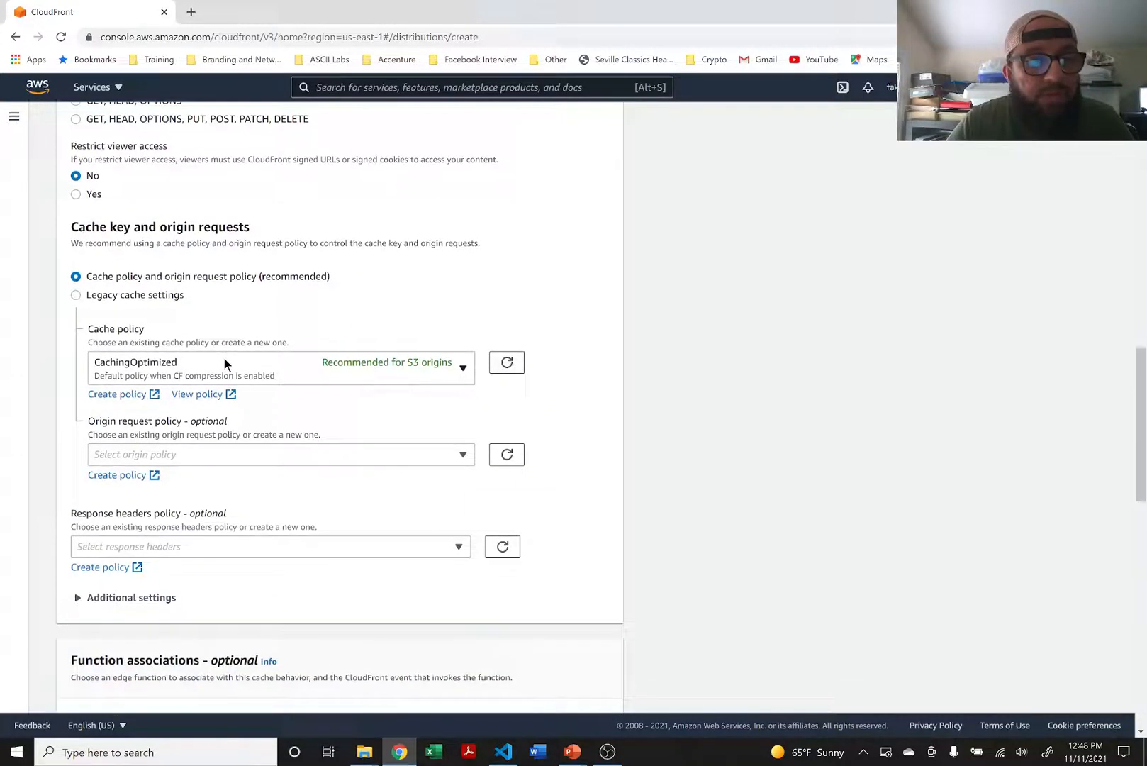
scroll(219, 417, "down", 3)
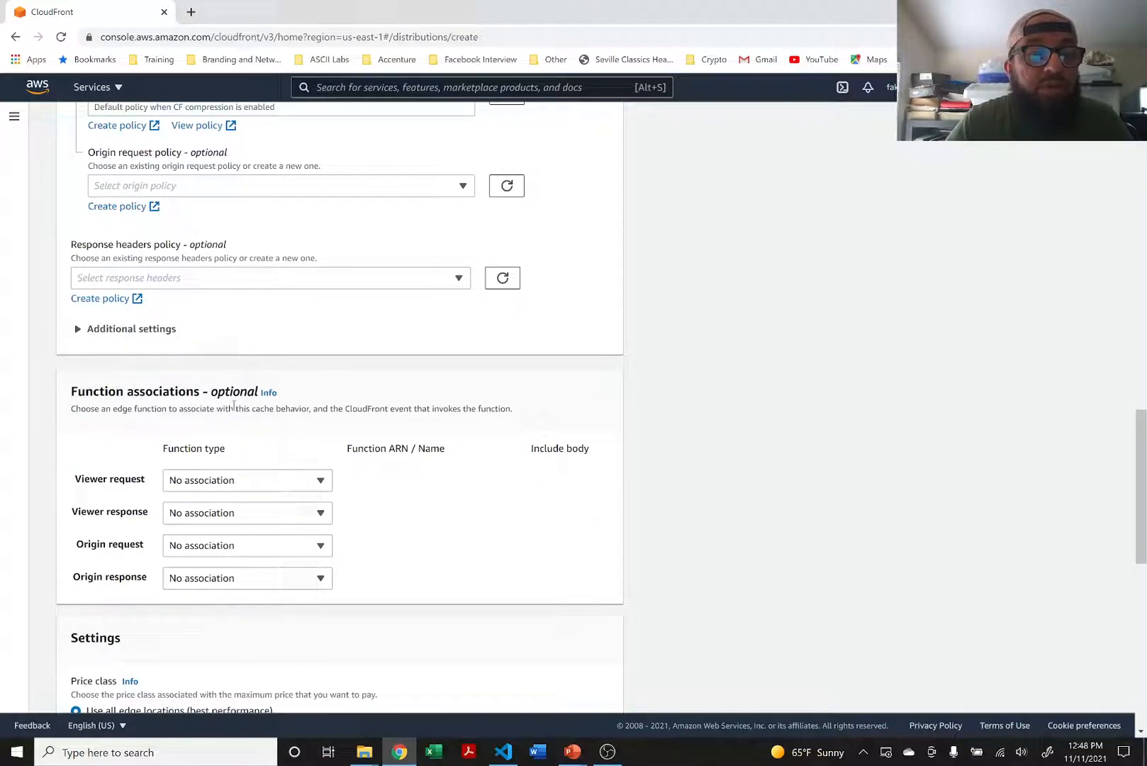
left_click(307, 488)
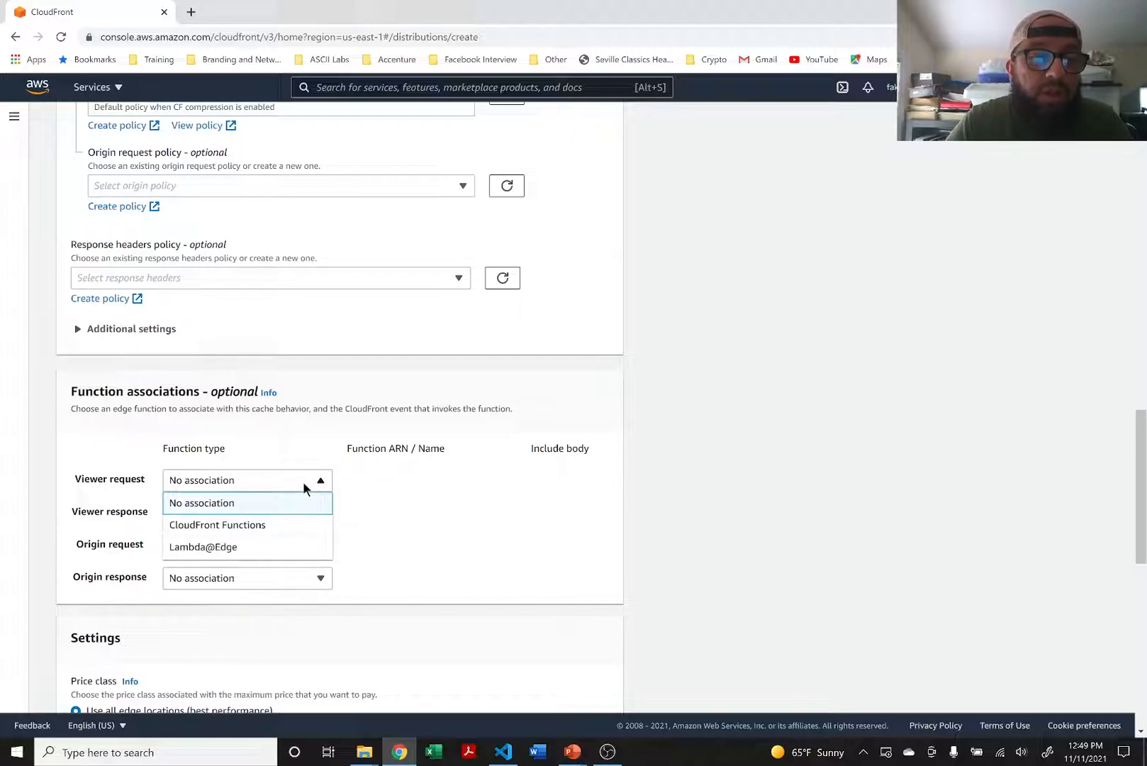
left_click(98, 431)
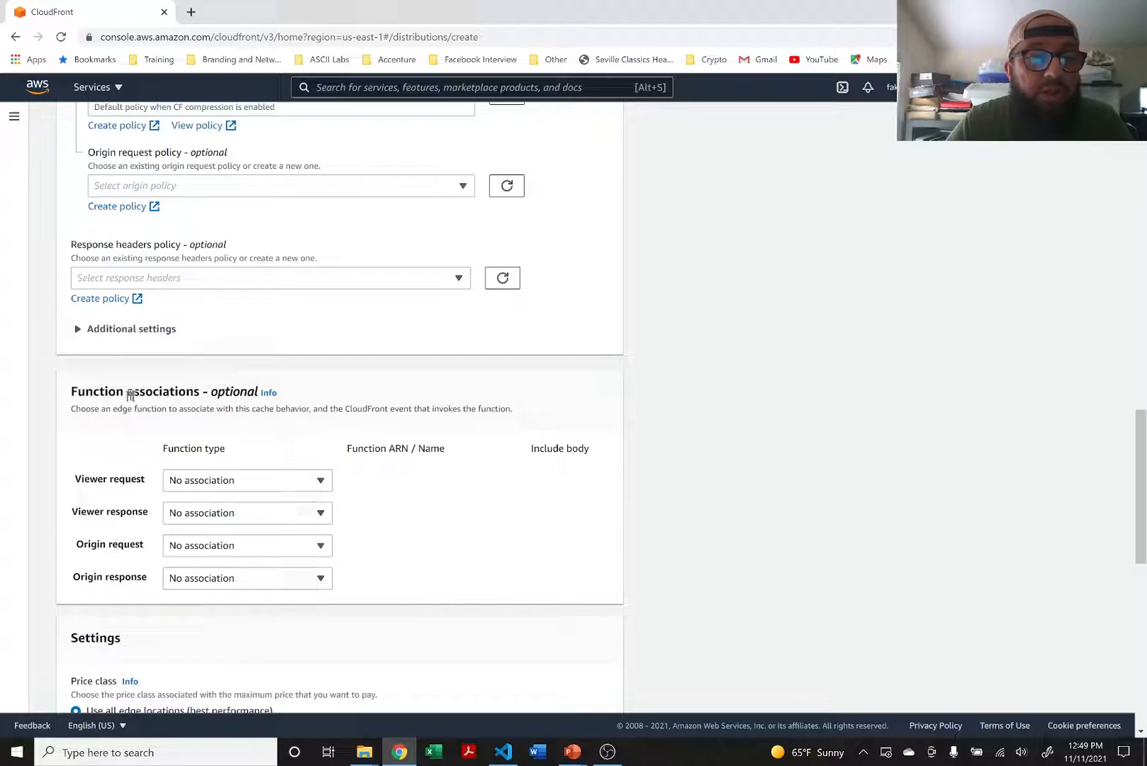
Set the distribution's price class to "Use only North America and Europe".
scroll(92, 408, "down", 2)
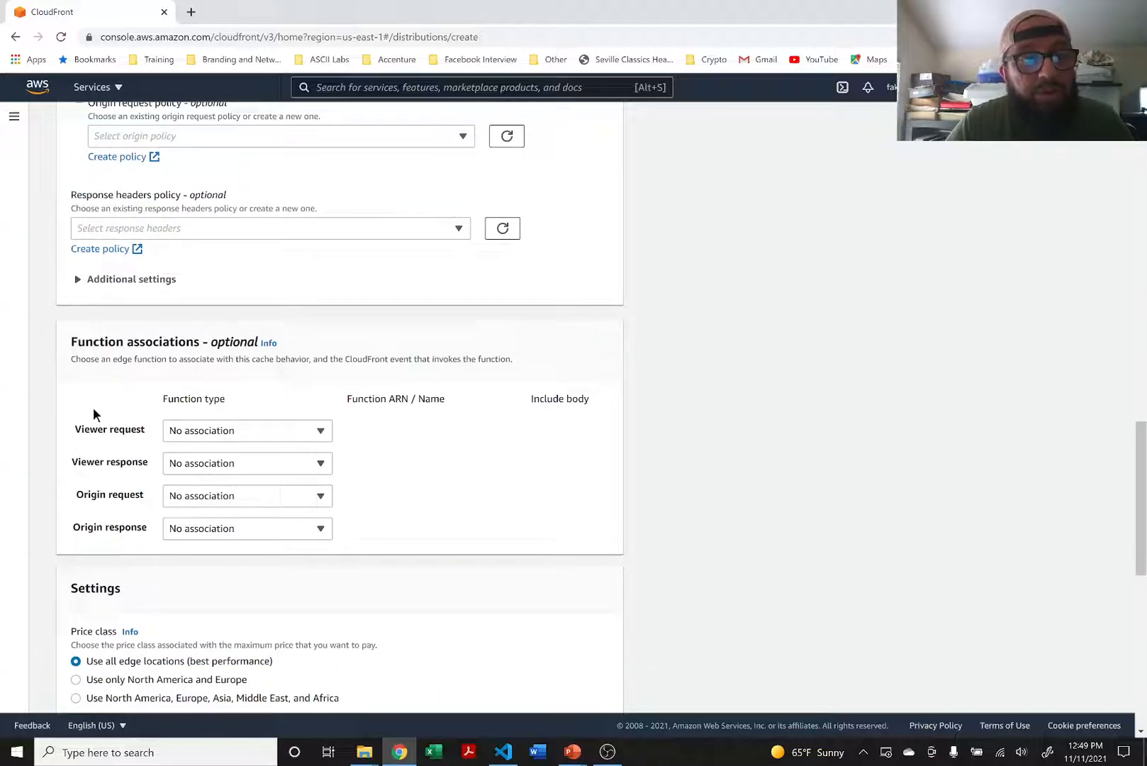
scroll(95, 413, "down", 2)
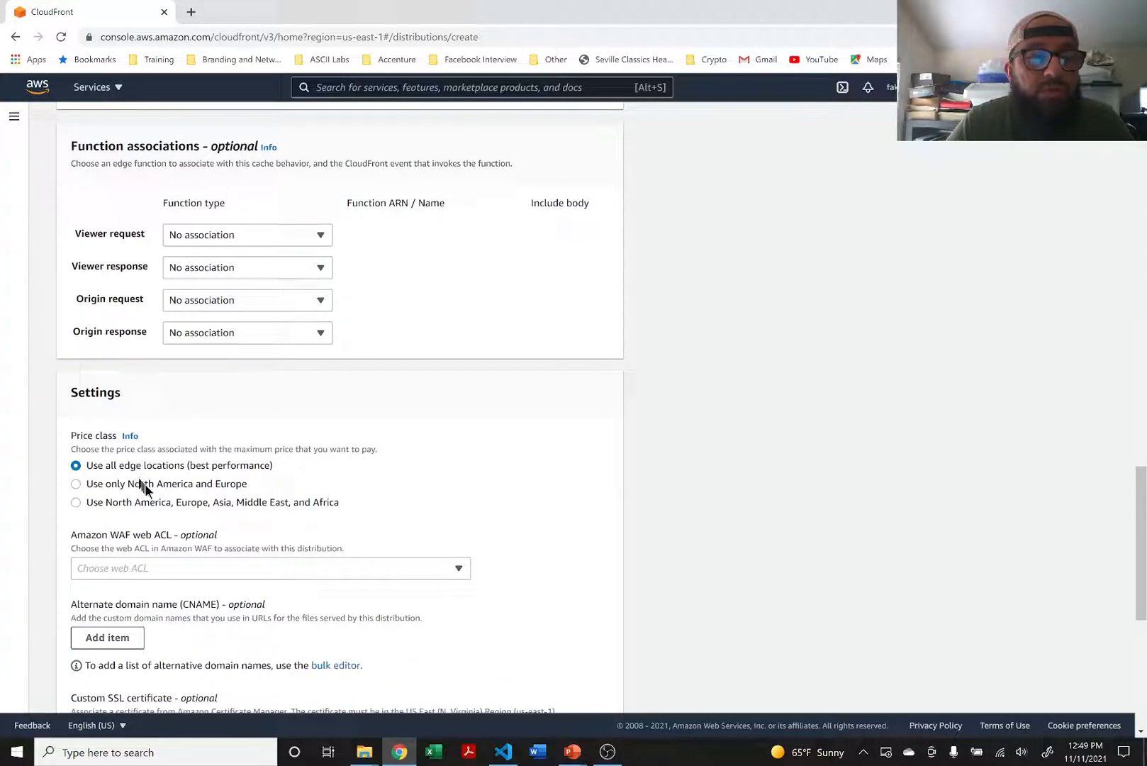
left_click(210, 501)
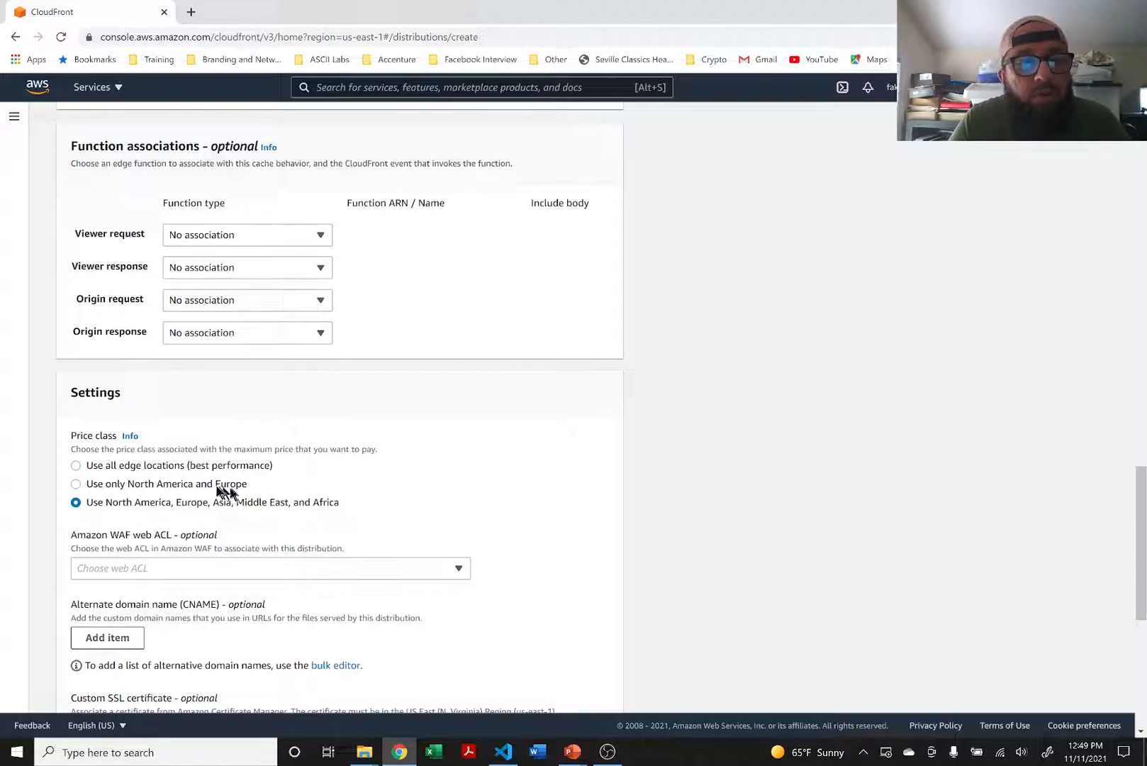
left_click(215, 484)
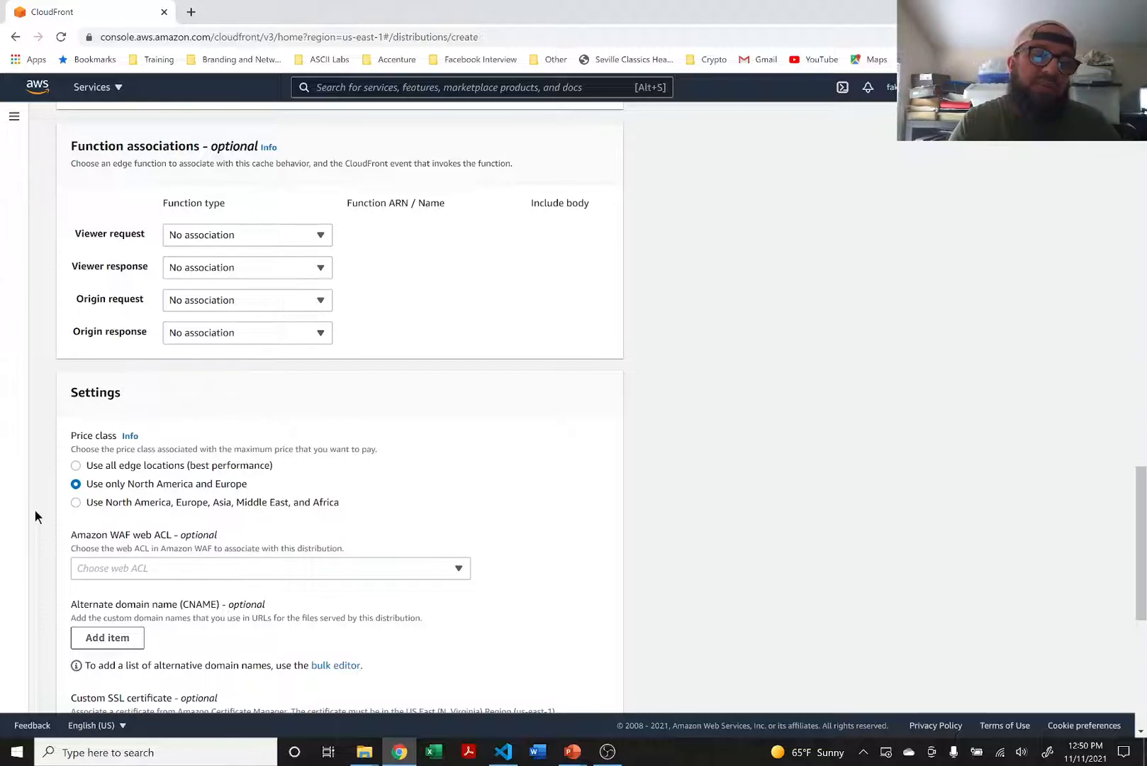
Set the default root object to index.html and create the distribution.
scroll(35, 509, "down", 1)
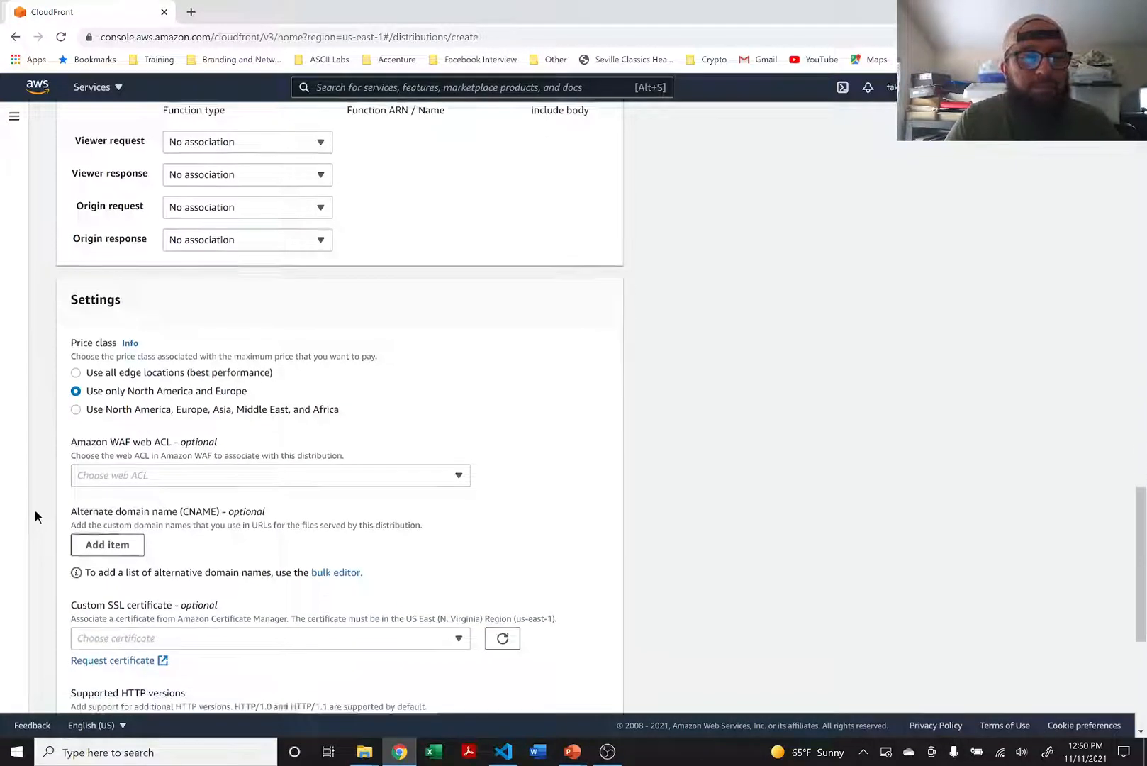
scroll(35, 509, "down", 1)
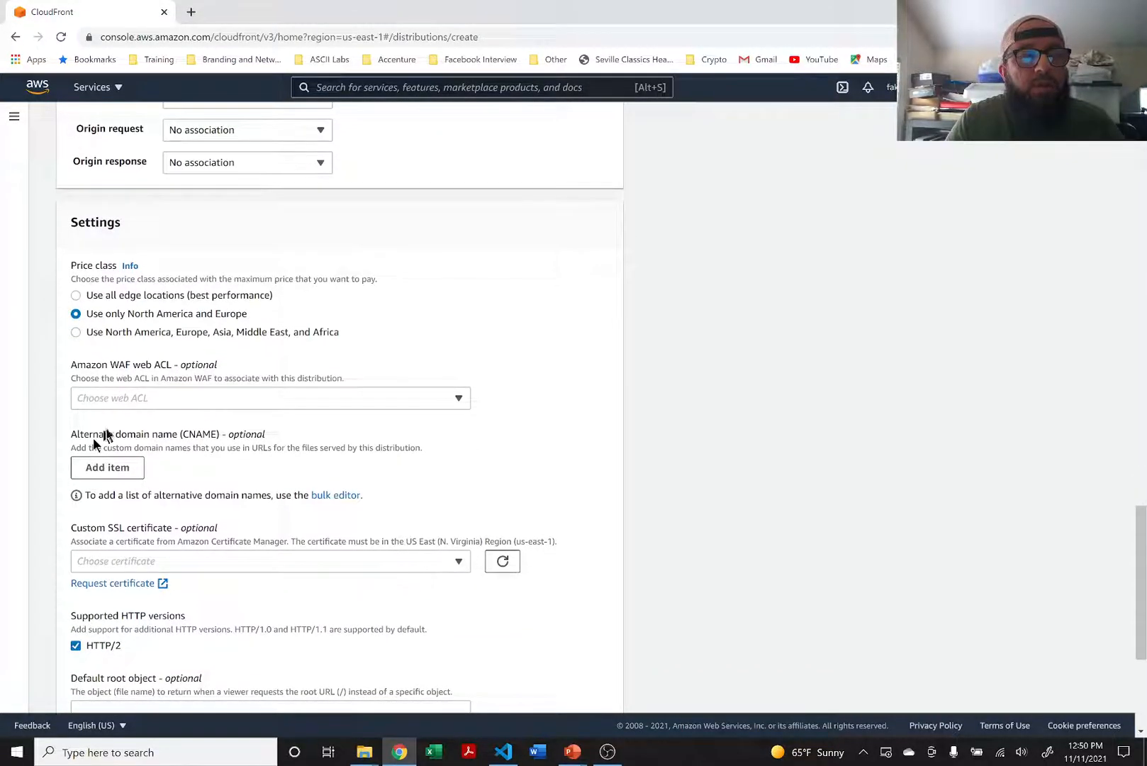
scroll(38, 425, "down", 1)
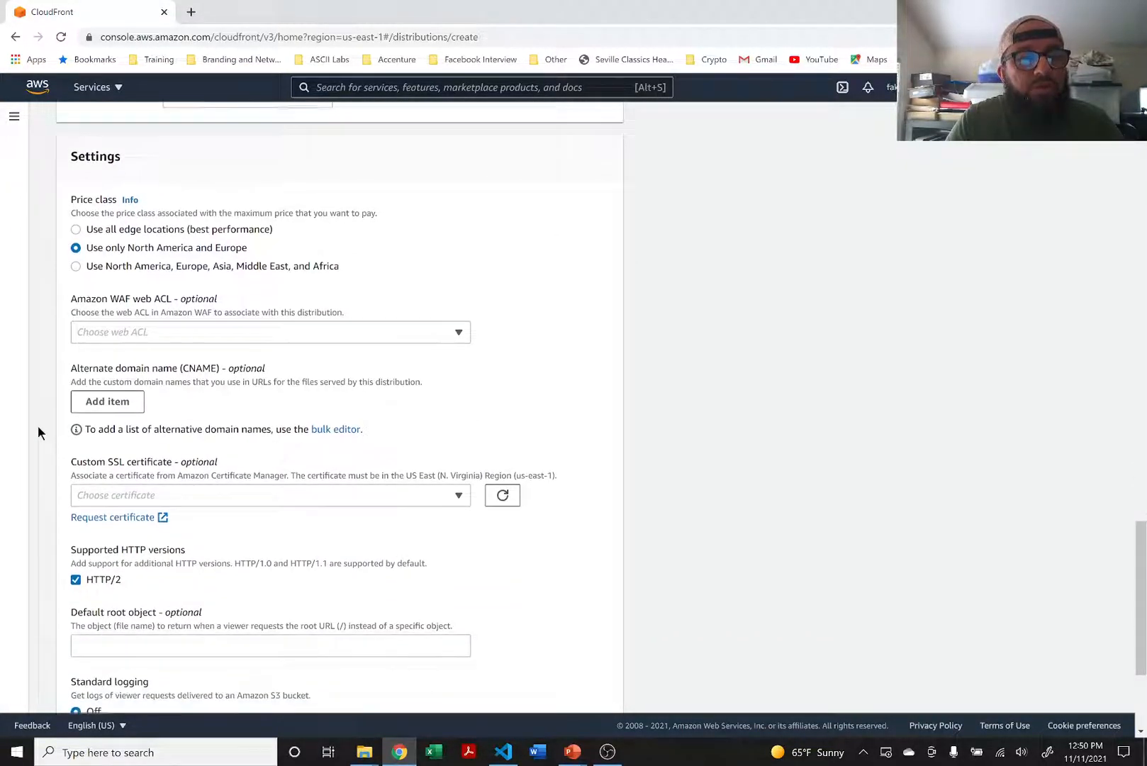
scroll(38, 425, "down", 1)
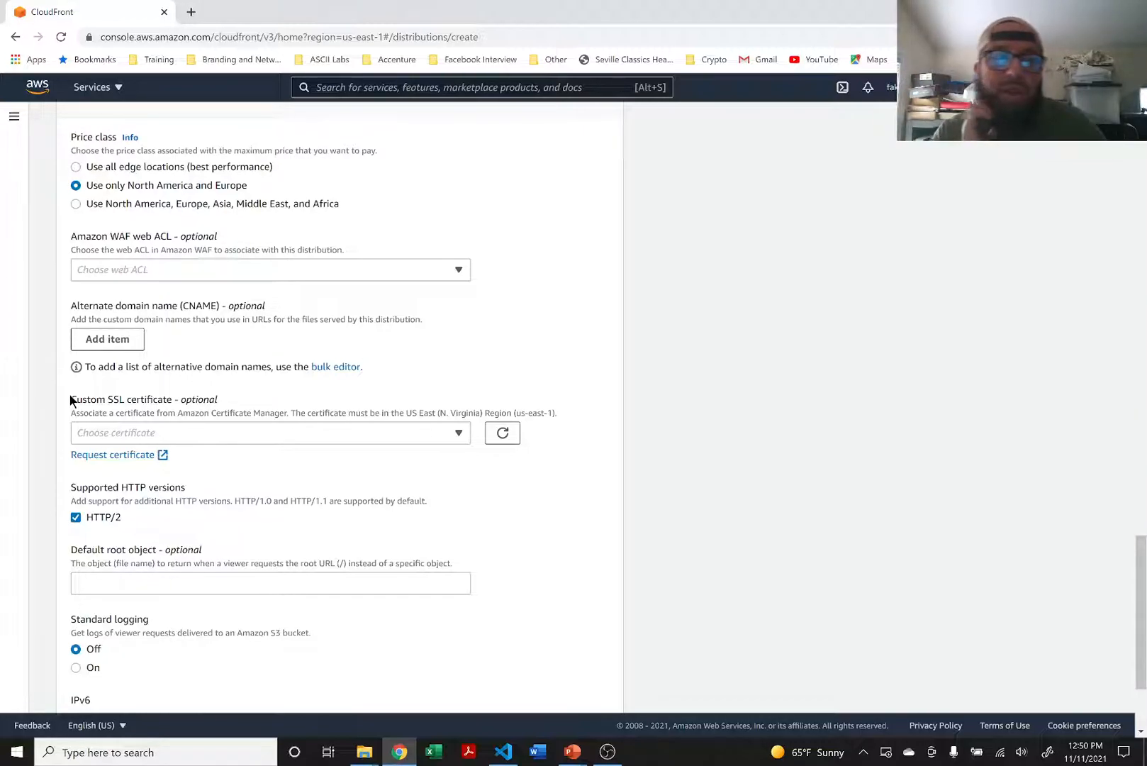
scroll(150, 386, "down", 1)
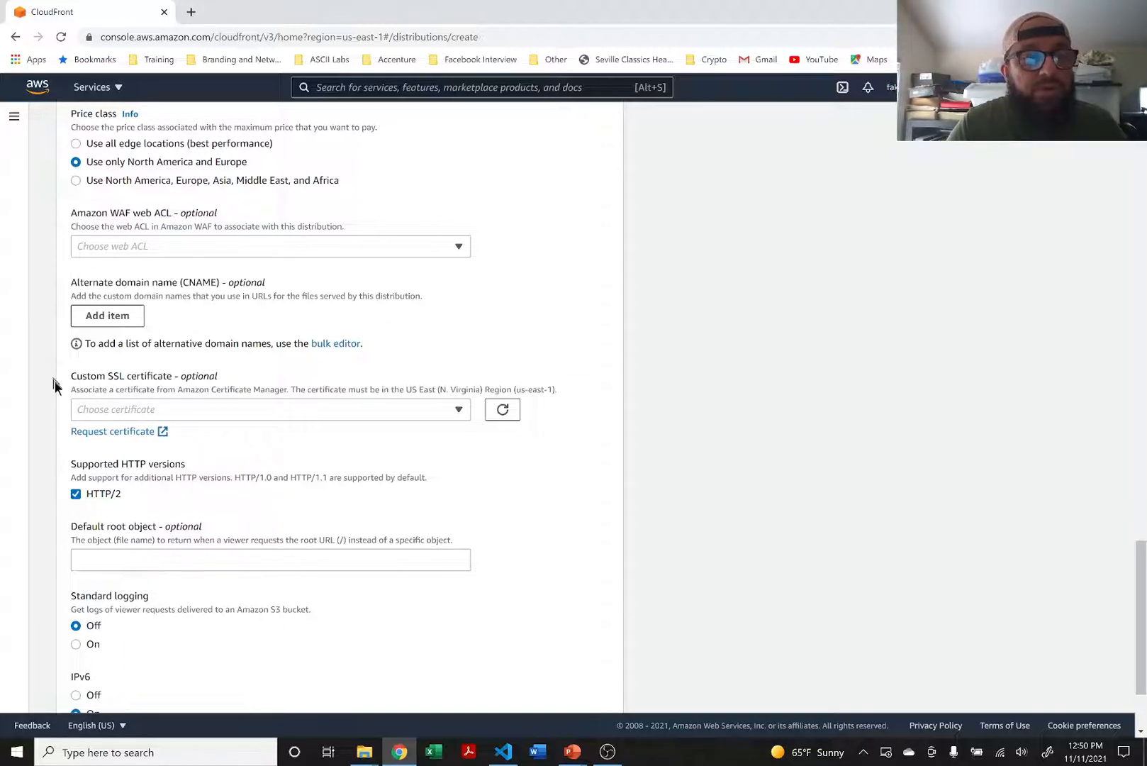
scroll(55, 388, "down", 1)
scroll(55, 383, "down", 2)
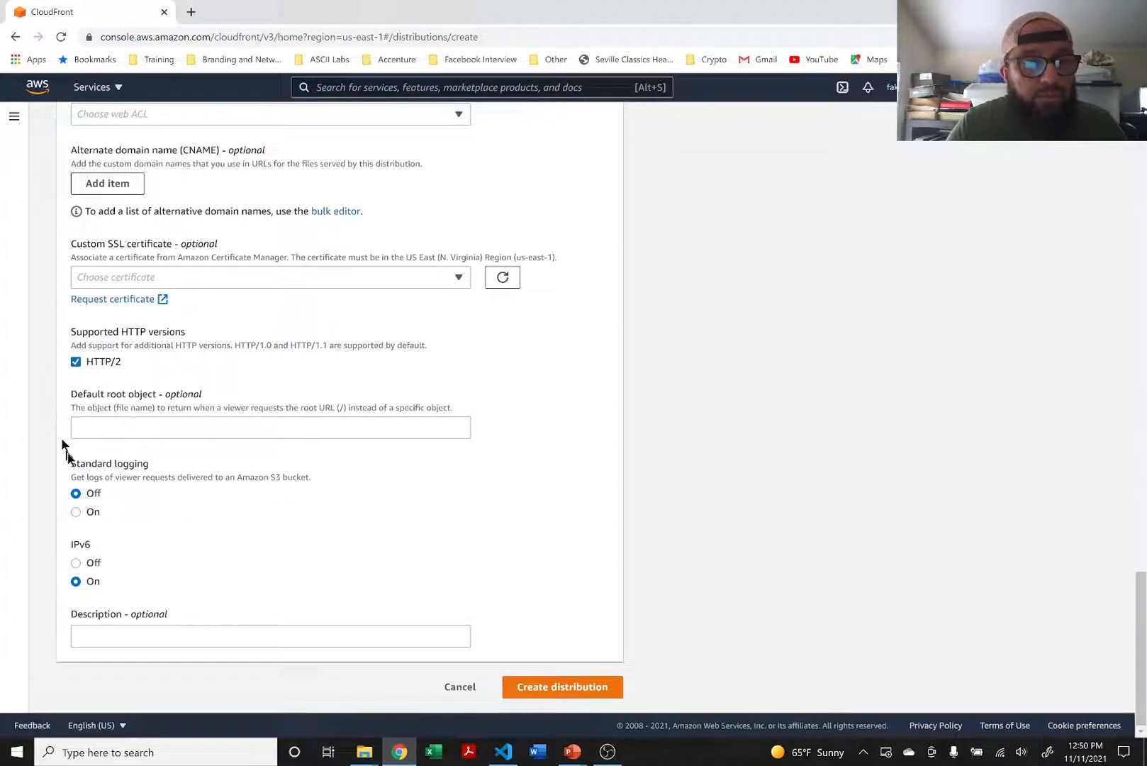
left_click(121, 428)
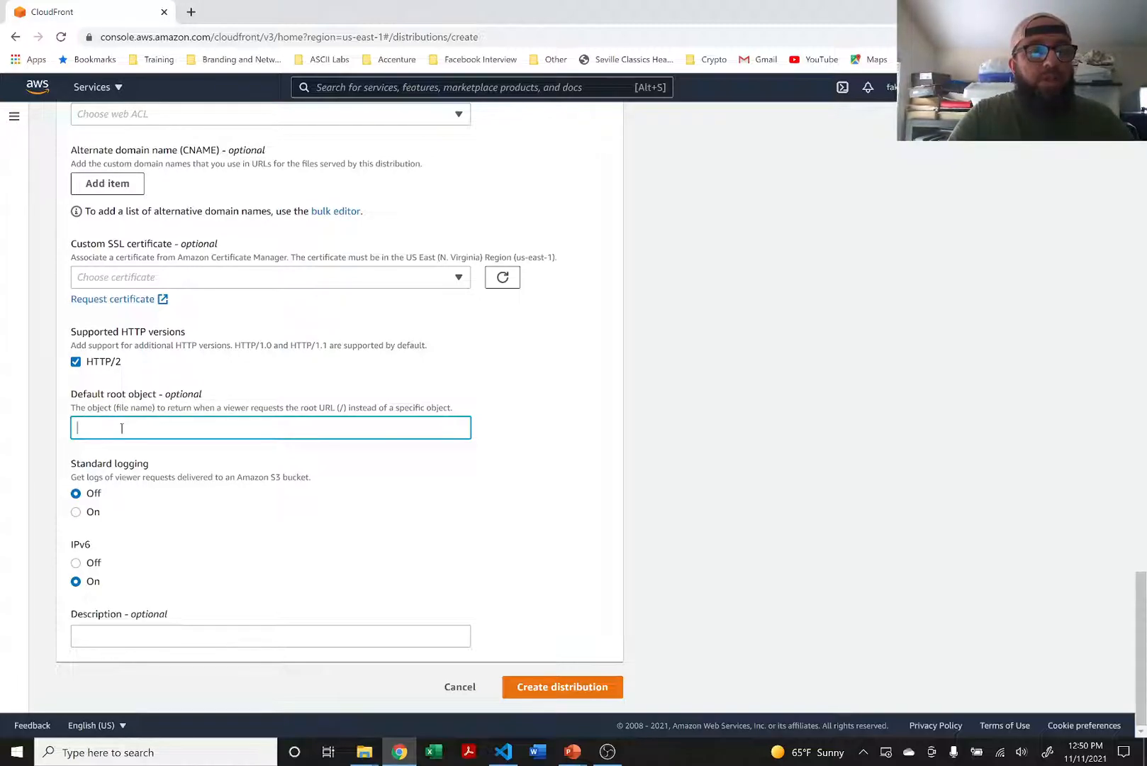
type("index")
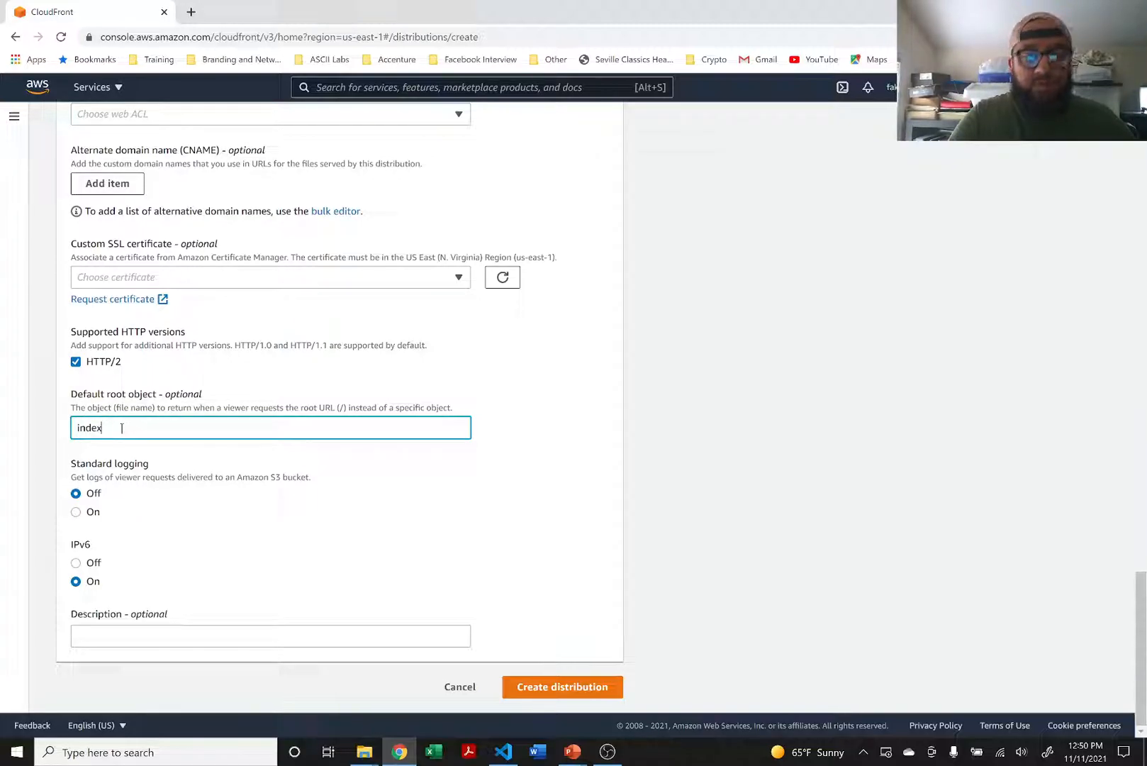
type(".html")
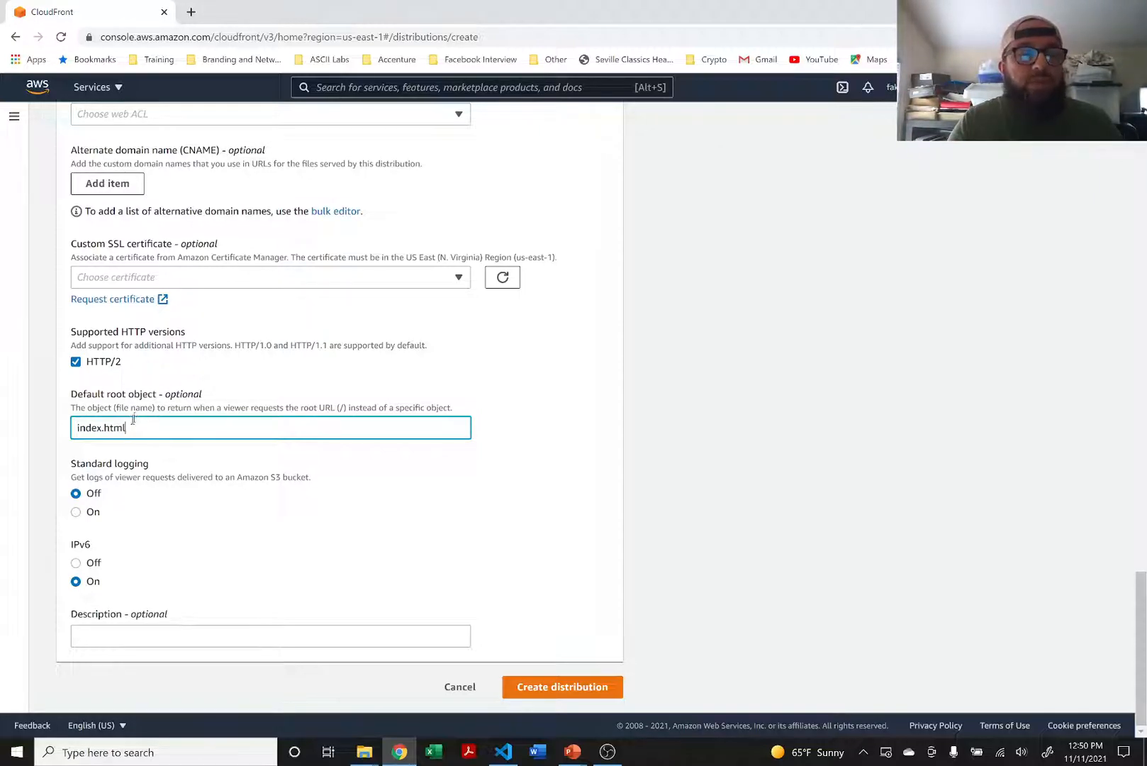
left_click(560, 686)
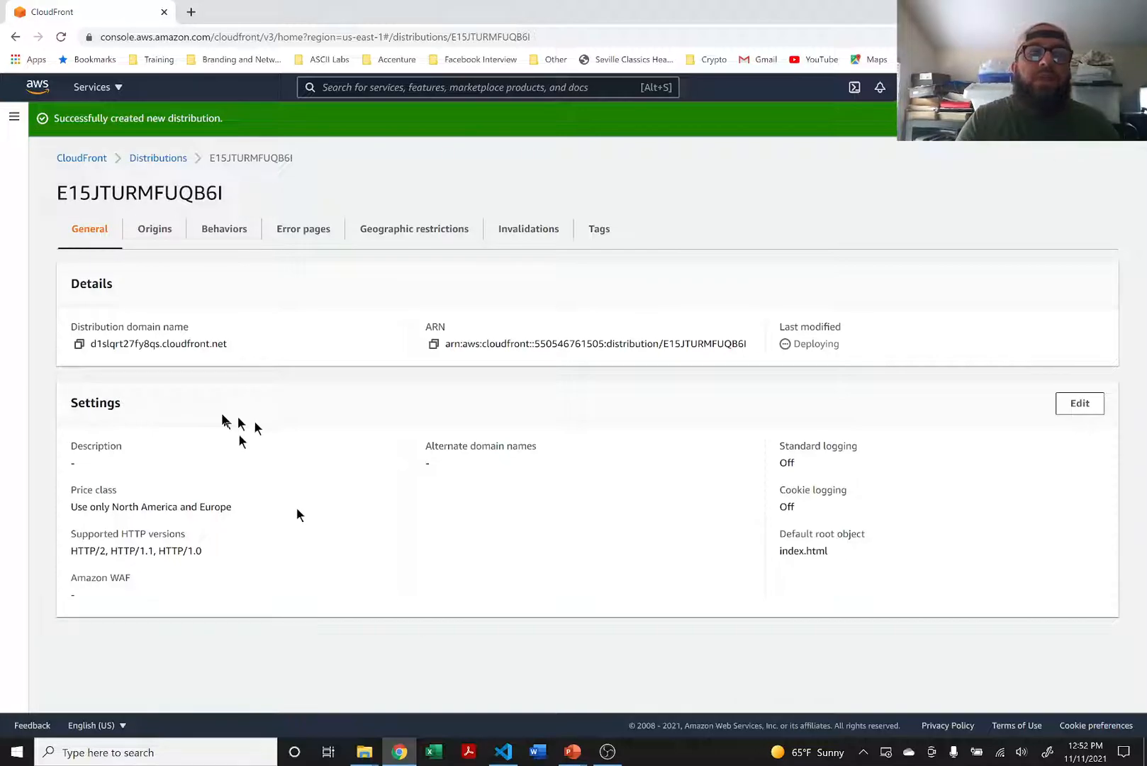
Search the AWS services for "certificate", open Certificate Manager, and start a request for a public certificate.
left_click(369, 88)
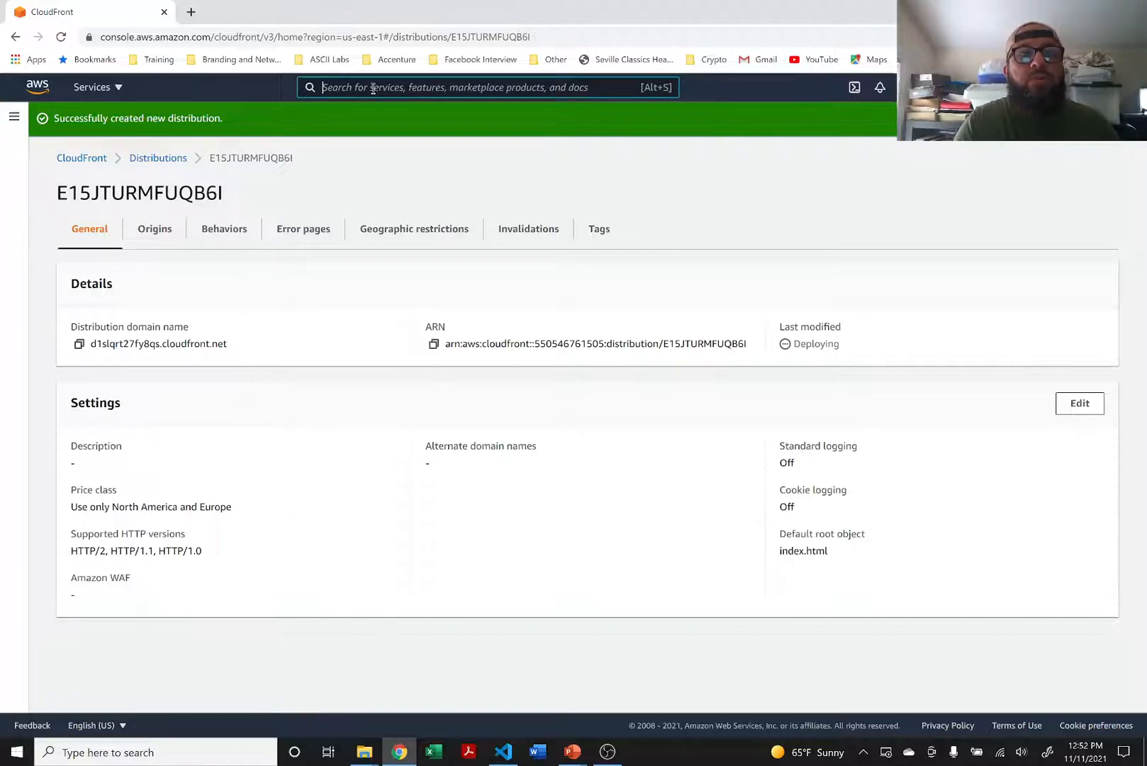
type("certificate")
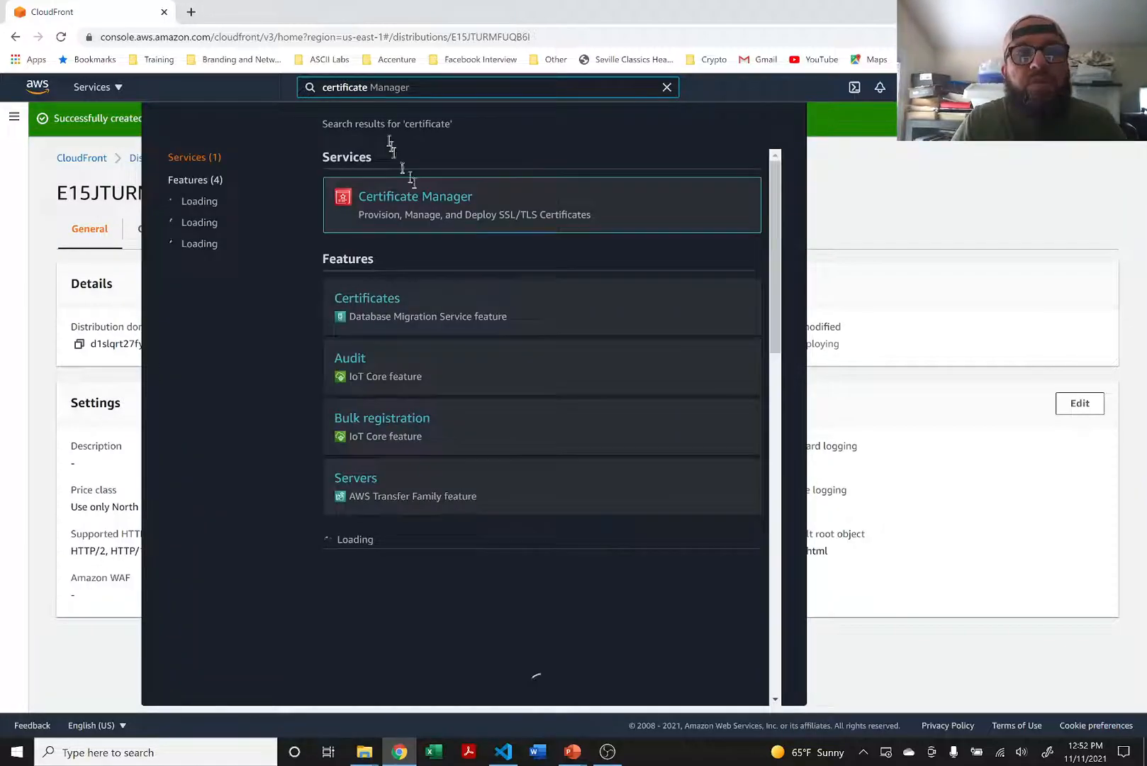
left_click(421, 205)
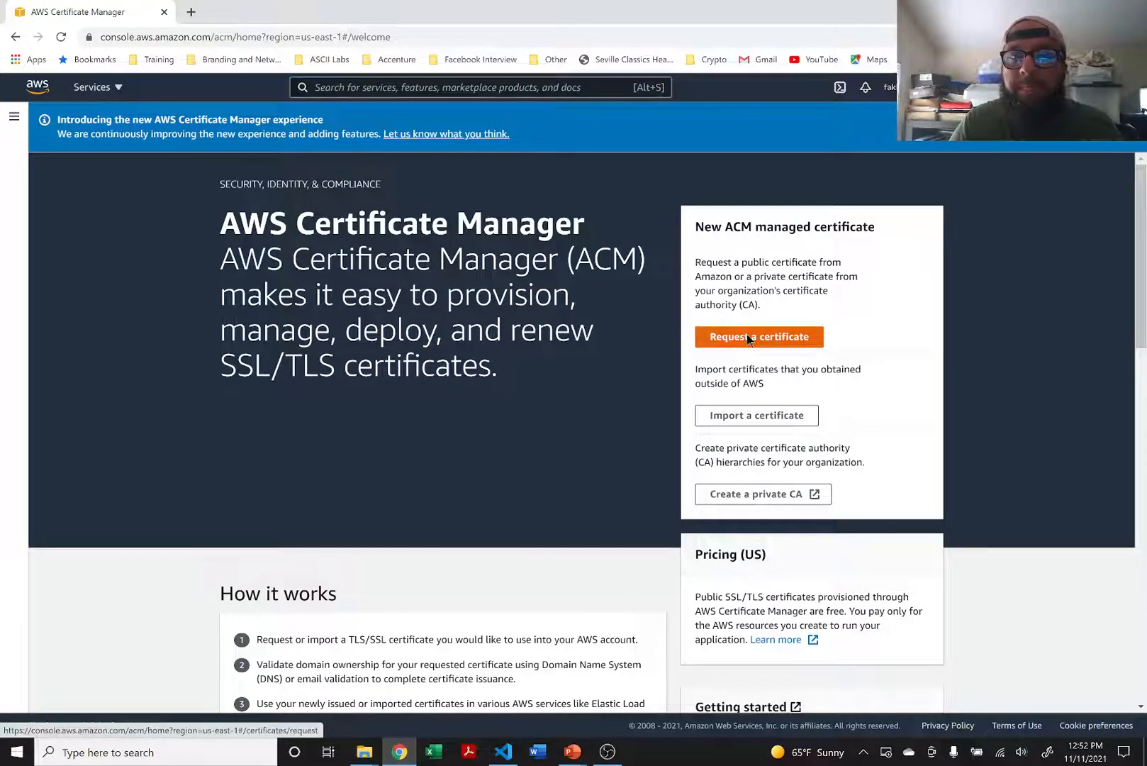
left_click(741, 338)
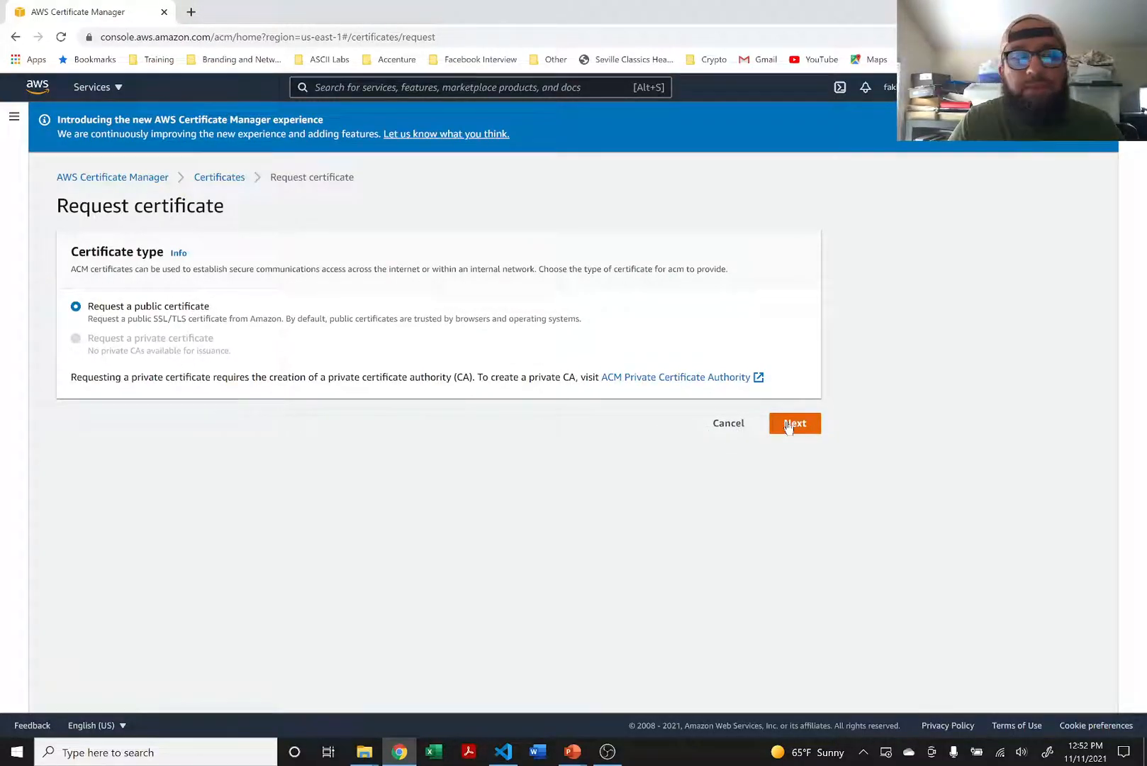
left_click(786, 423)
Enter codeislife.de as the fully qualified domain name for the public certificate.
left_click(130, 316)
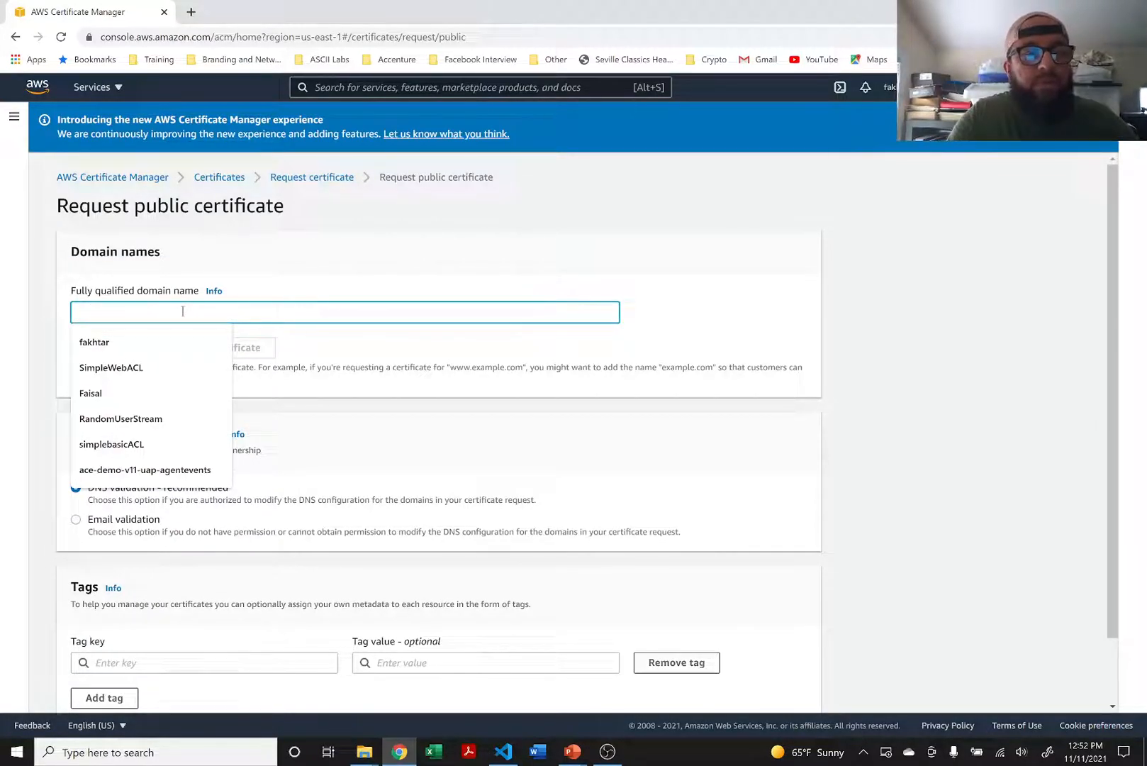
type("codei")
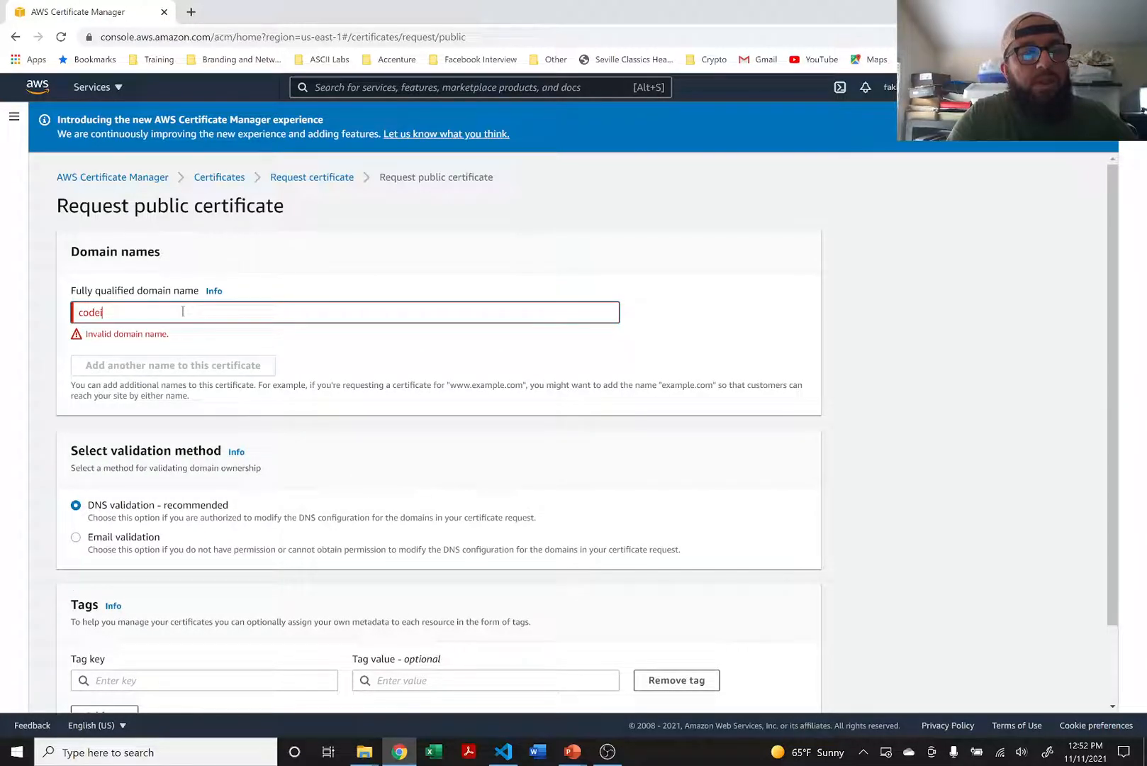
type("slife.d")
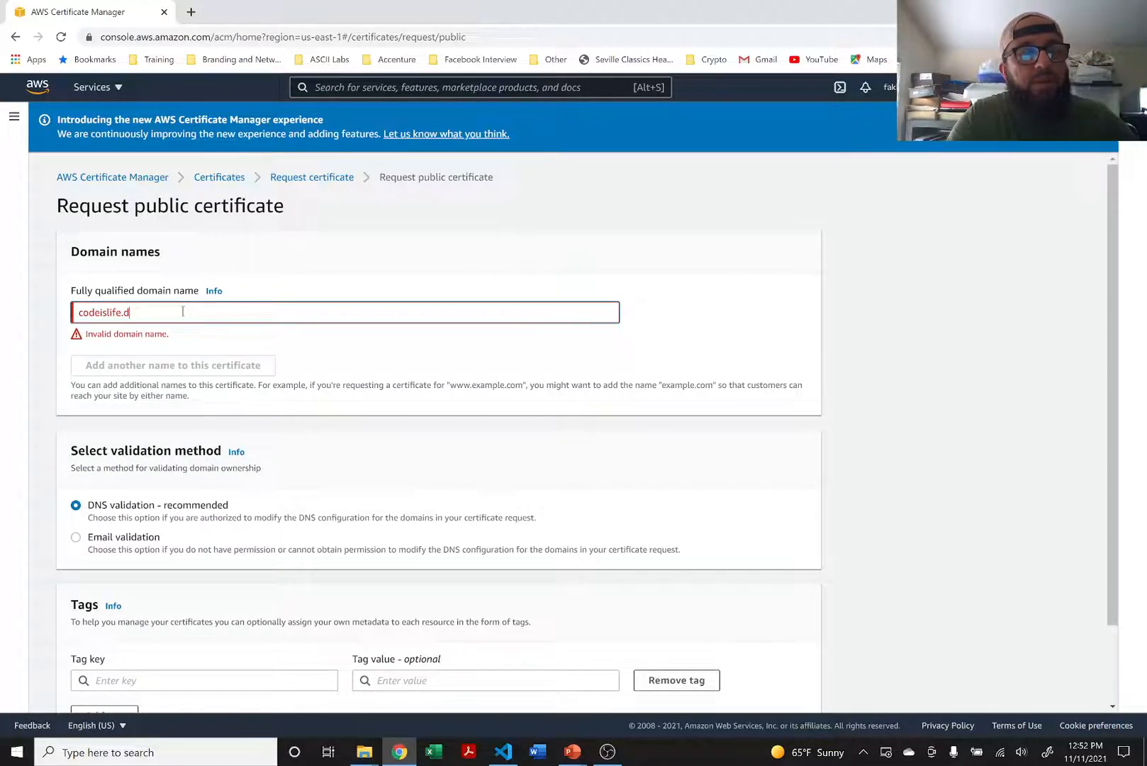
type("e")
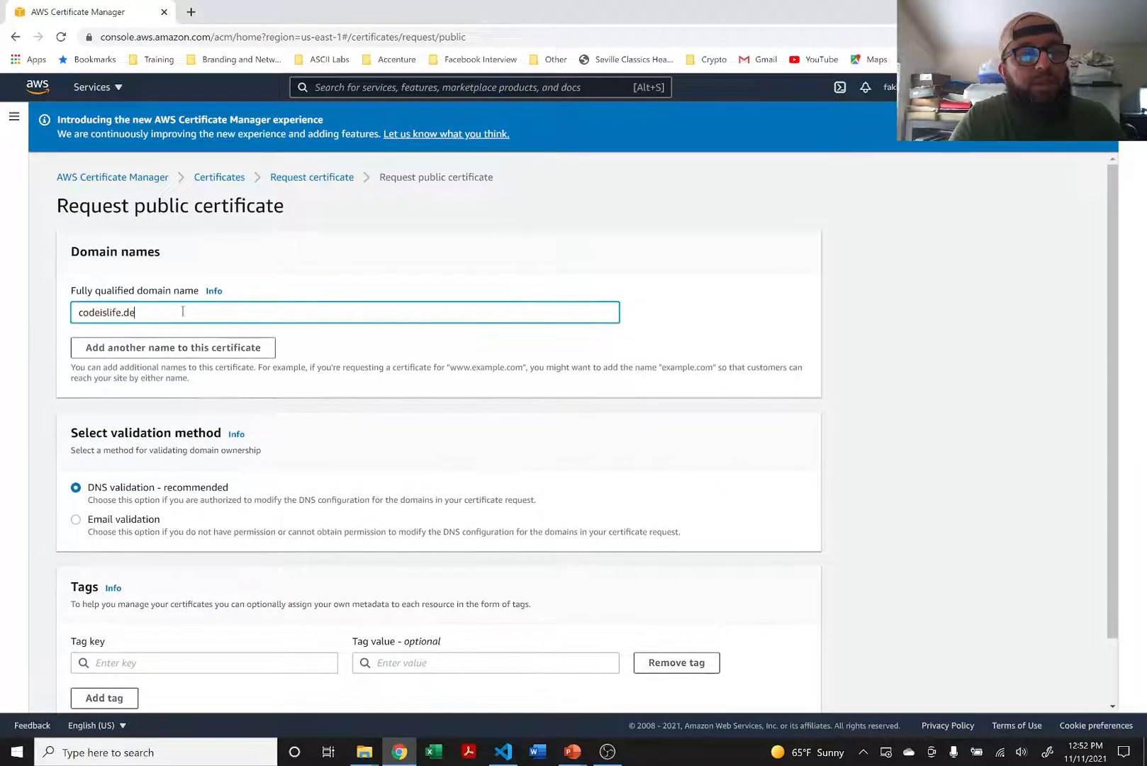
left_click(45, 354)
scroll(45, 355, "down", 2)
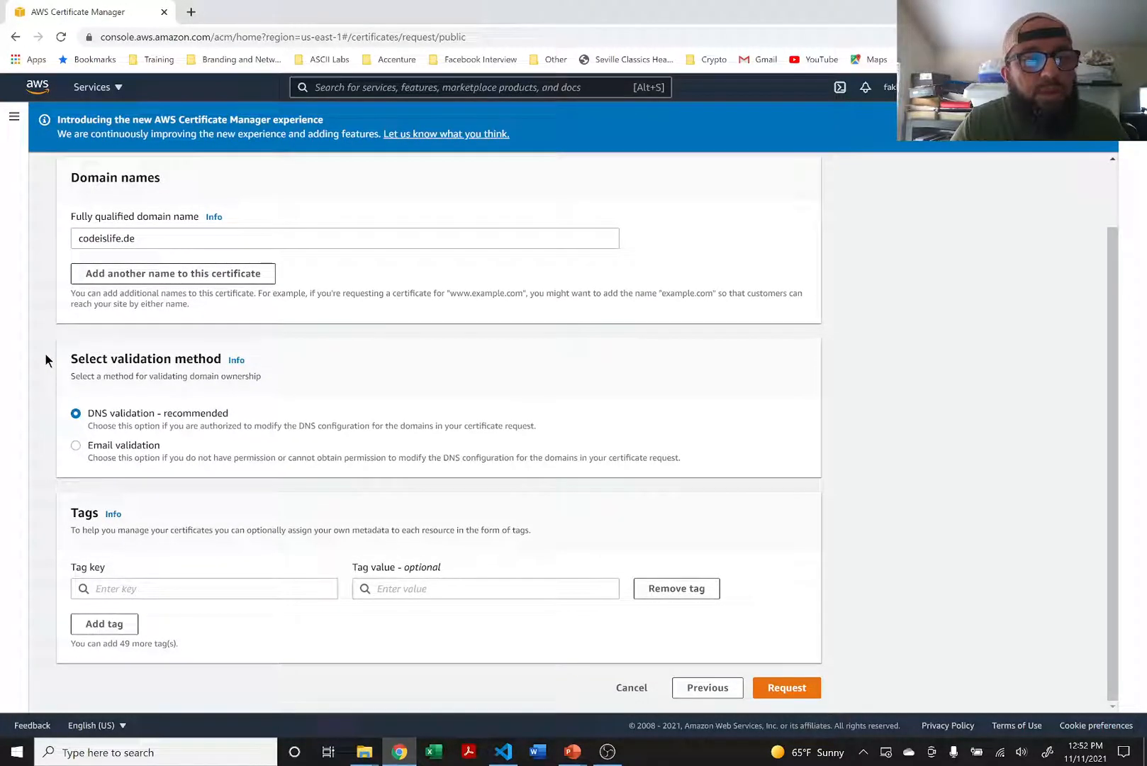
Add *.codeislife.de as another domain name on the certificate request.
left_click(142, 275)
left_click(121, 272)
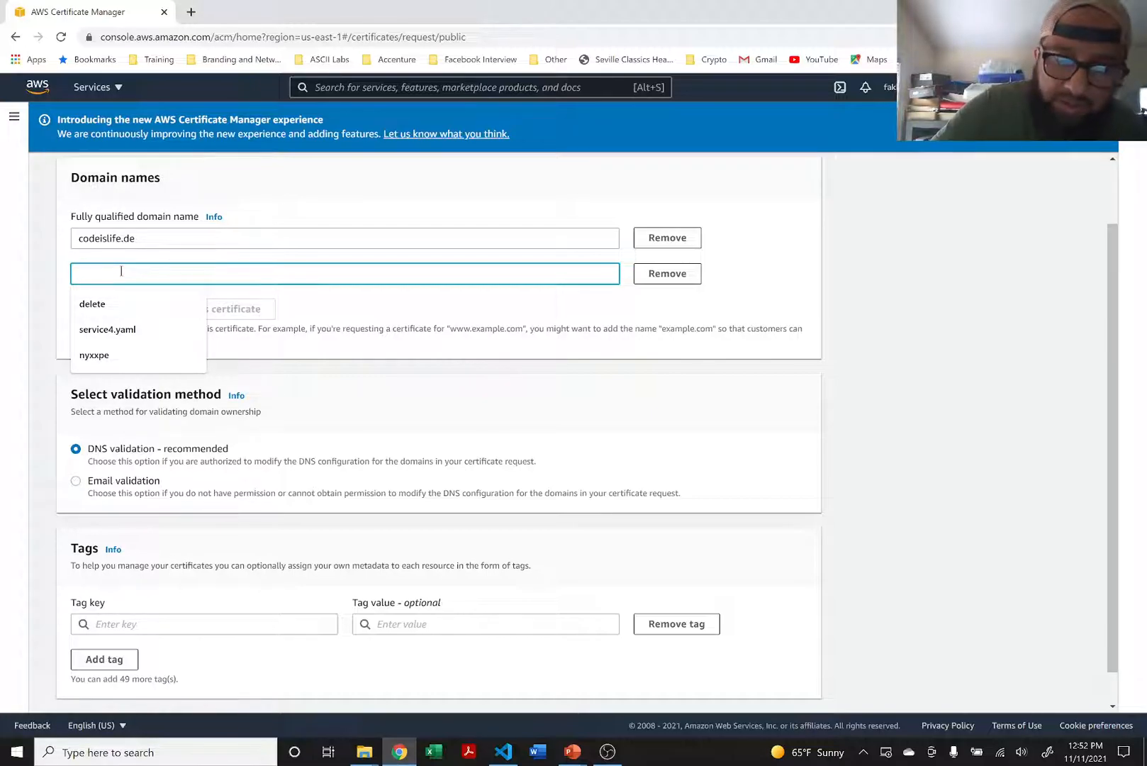
type("*")
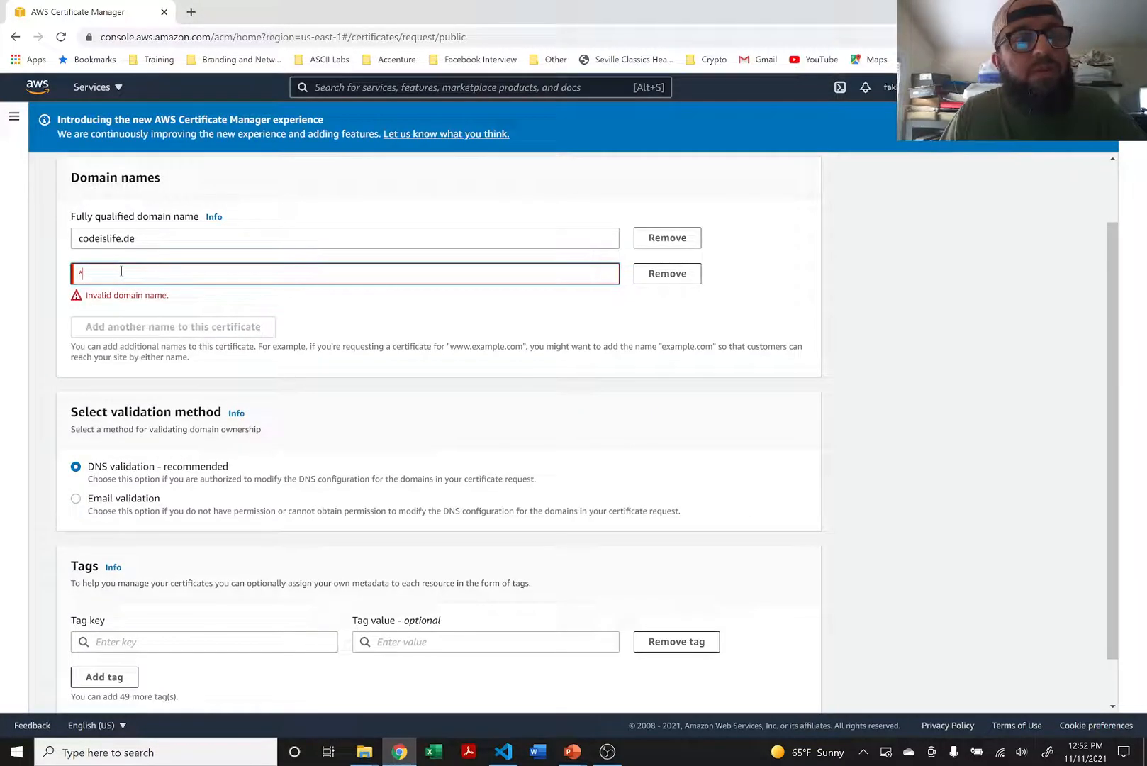
type(".c")
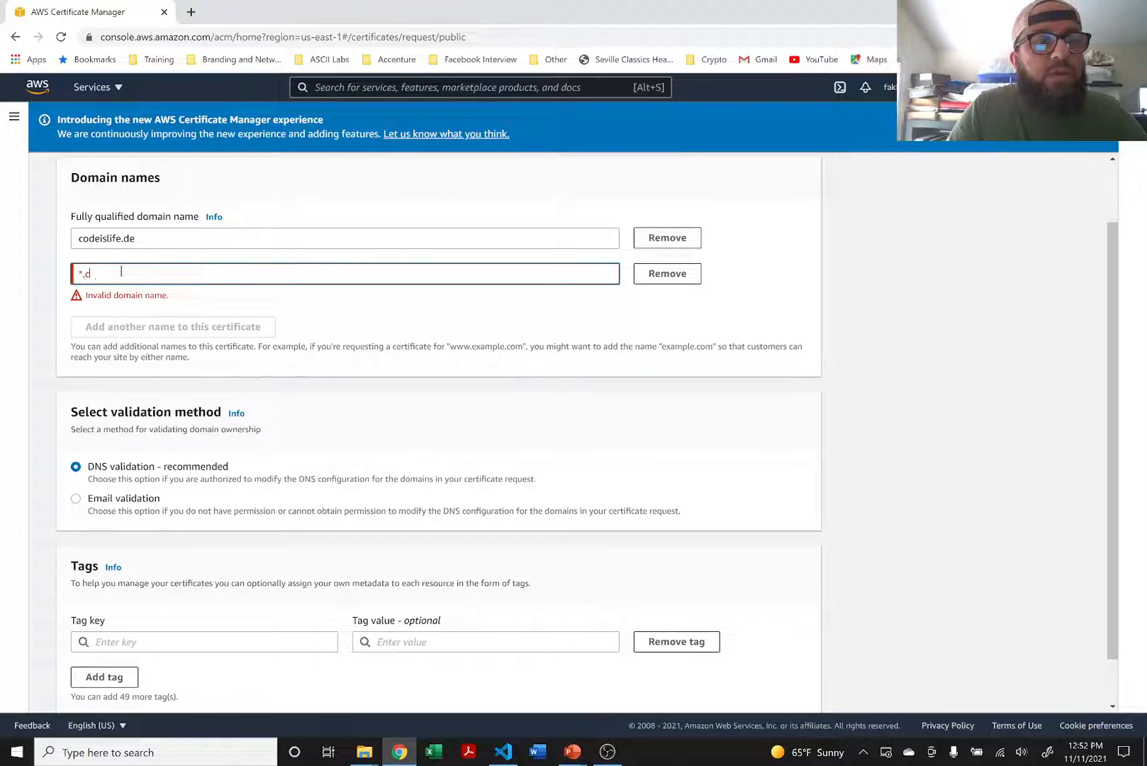
type("odeislife.de")
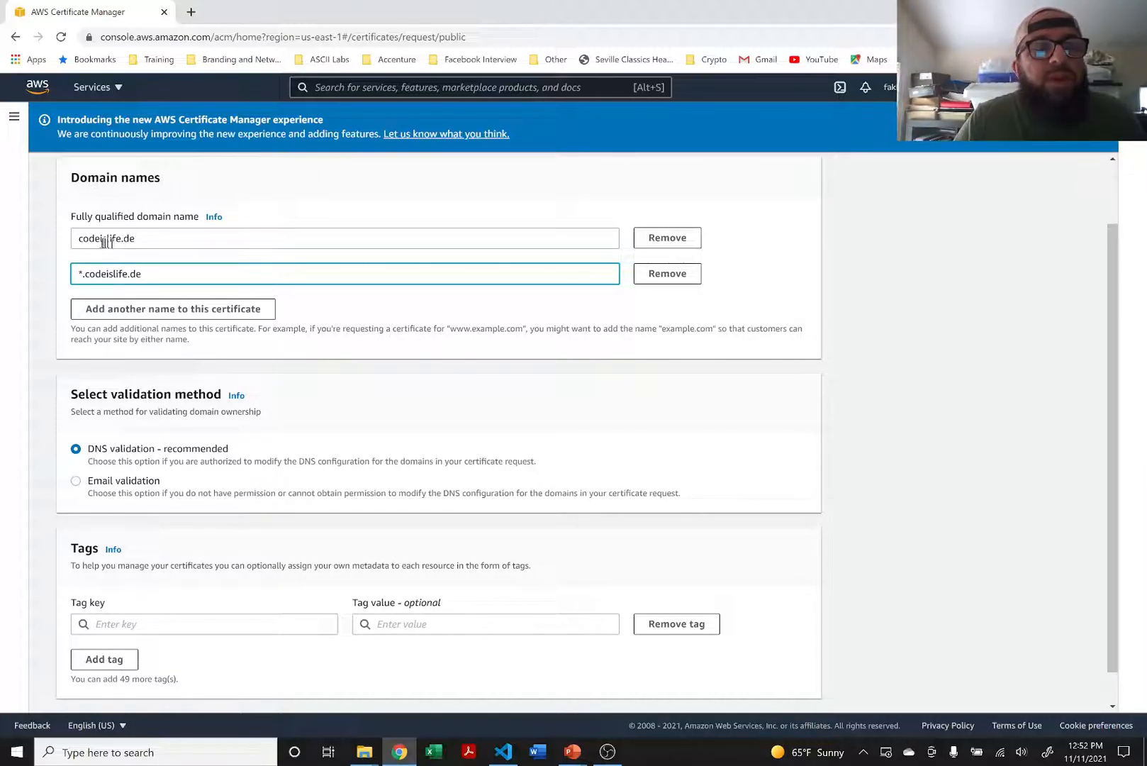
left_click(152, 233)
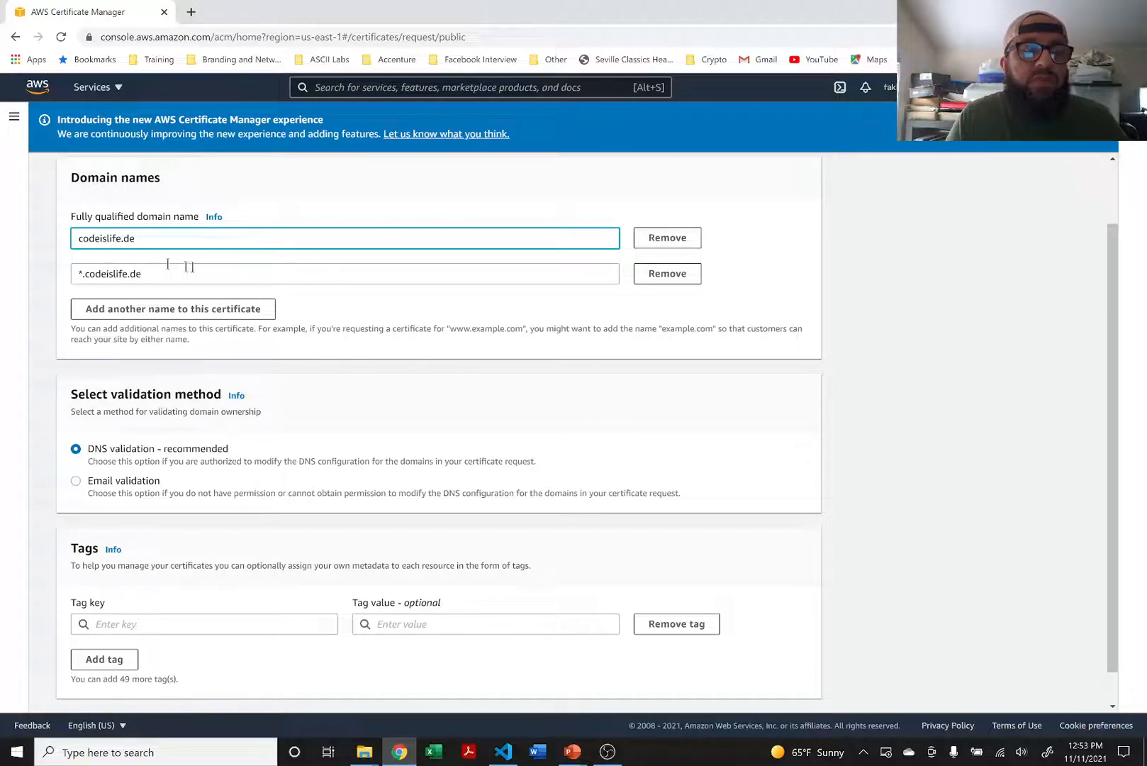
scroll(170, 266, "down", 1)
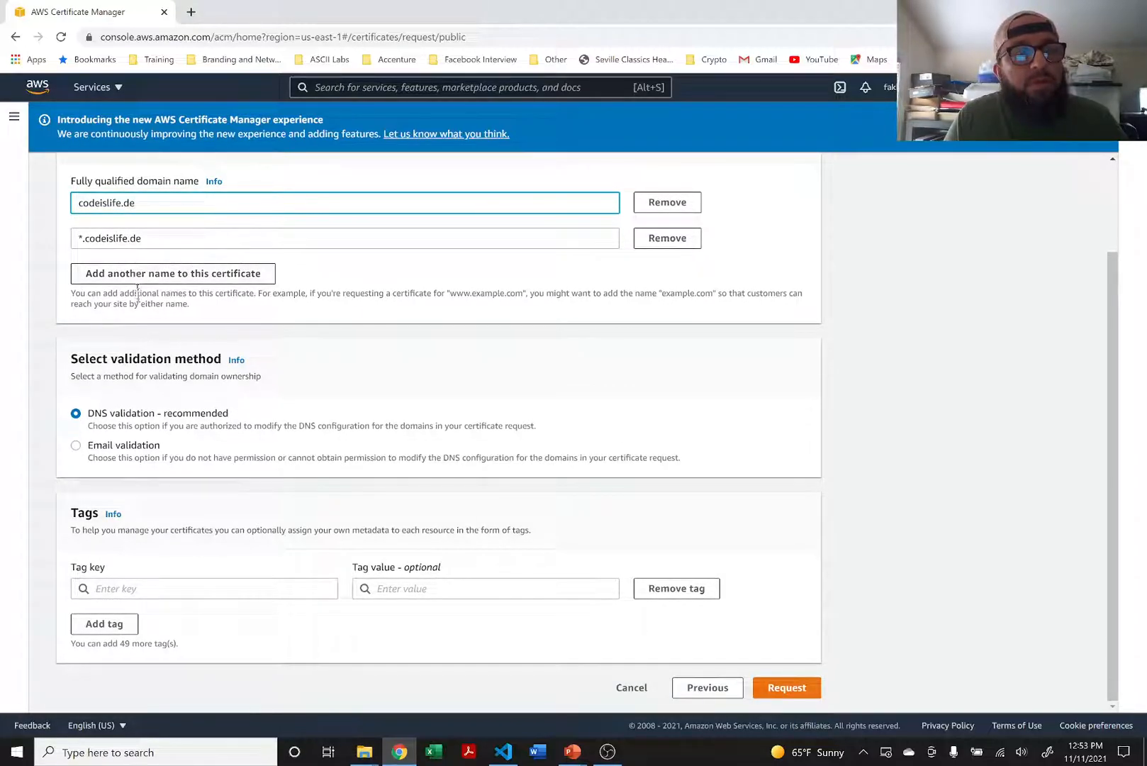
double_click(108, 204)
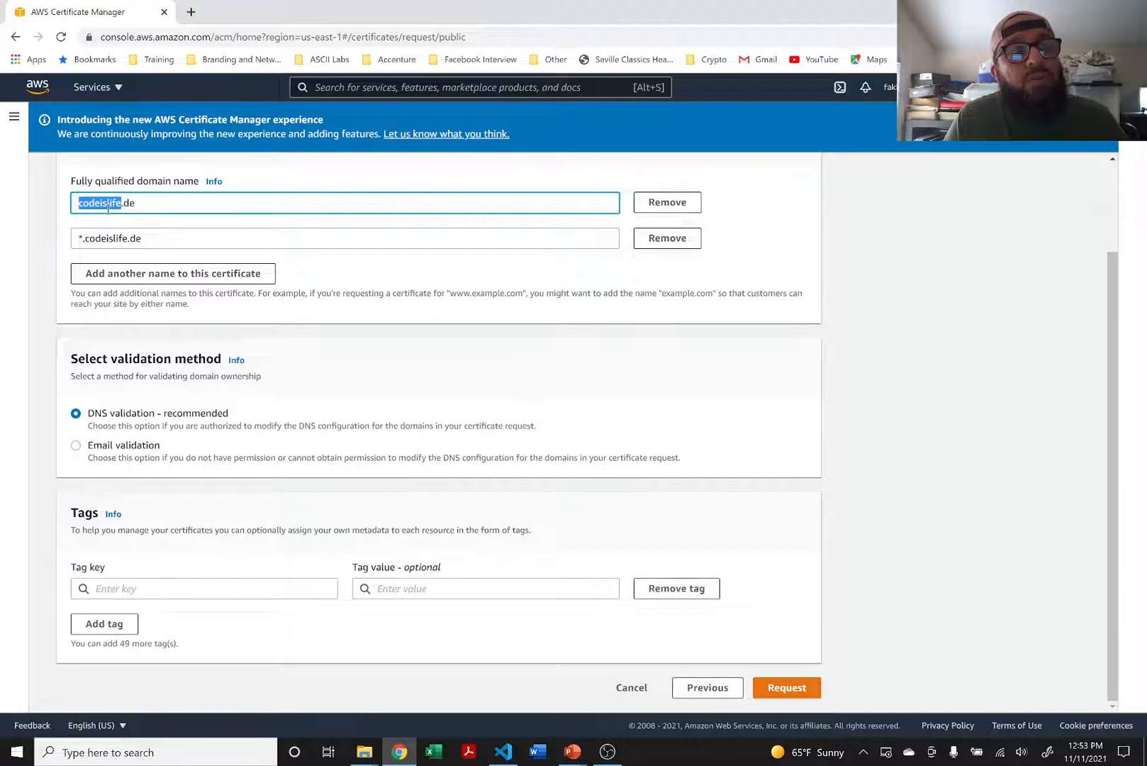
left_click(160, 206)
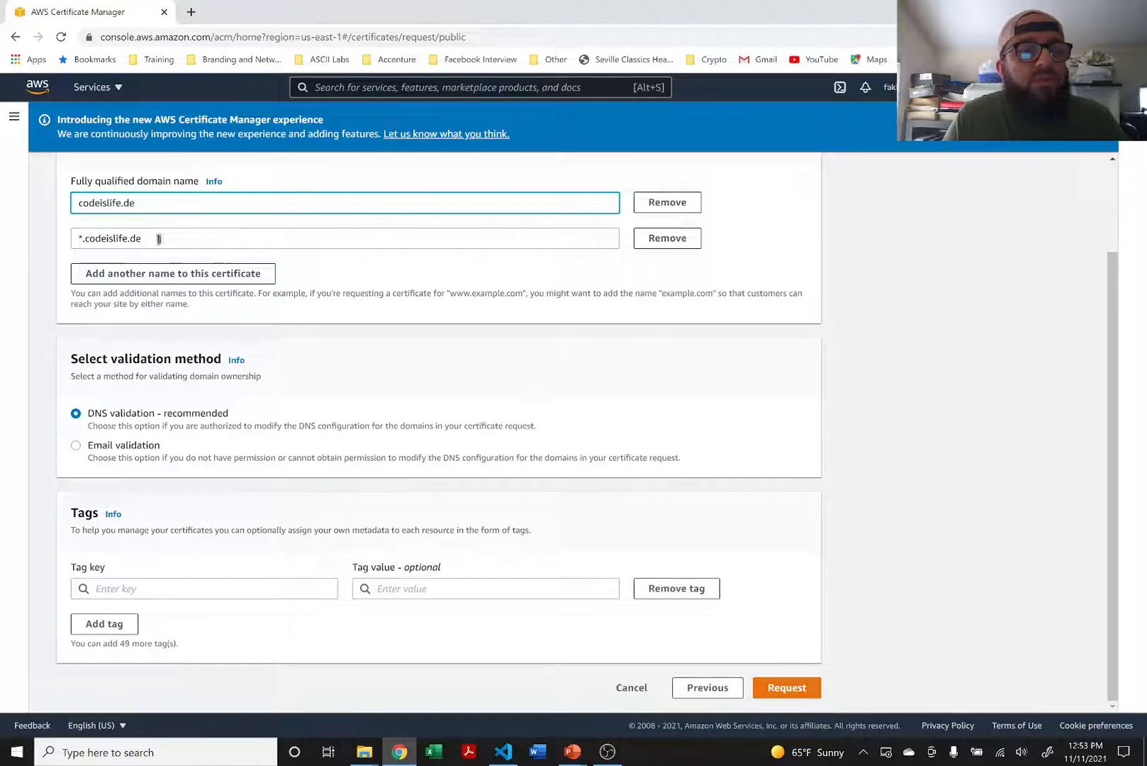
left_click(155, 239)
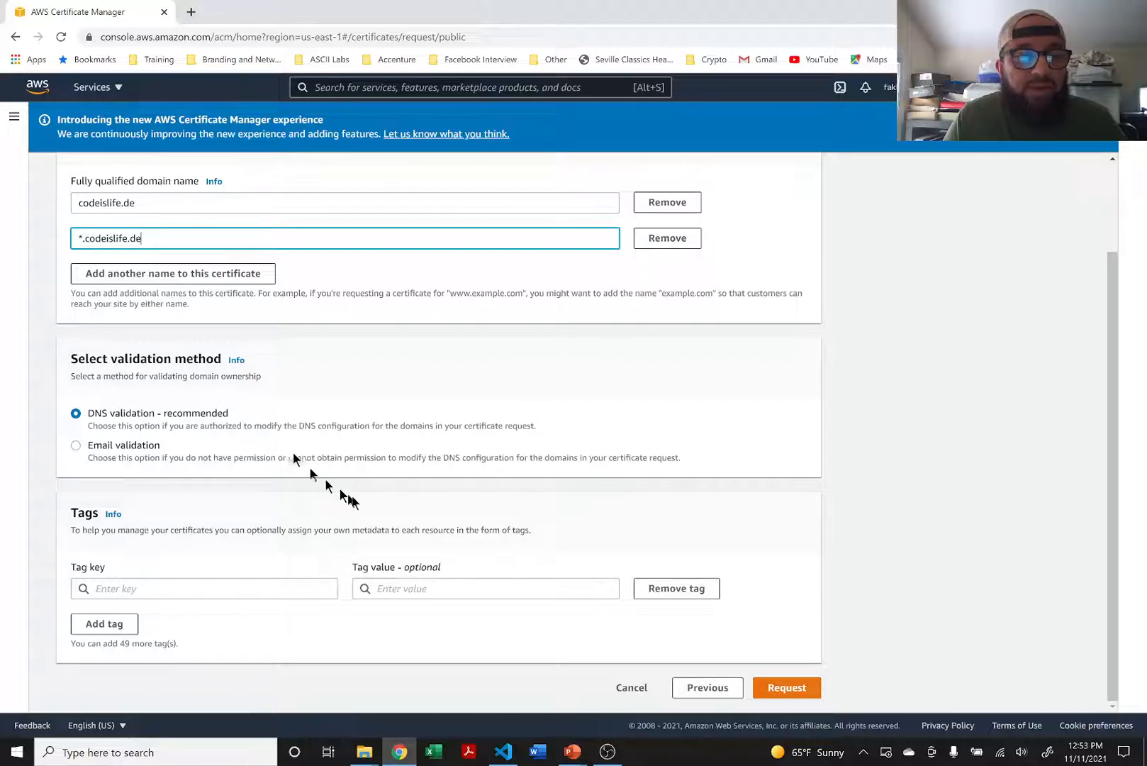
Add a tag with the key Owner and the owner's name as its value, and submit the certificate request.
left_click(147, 588)
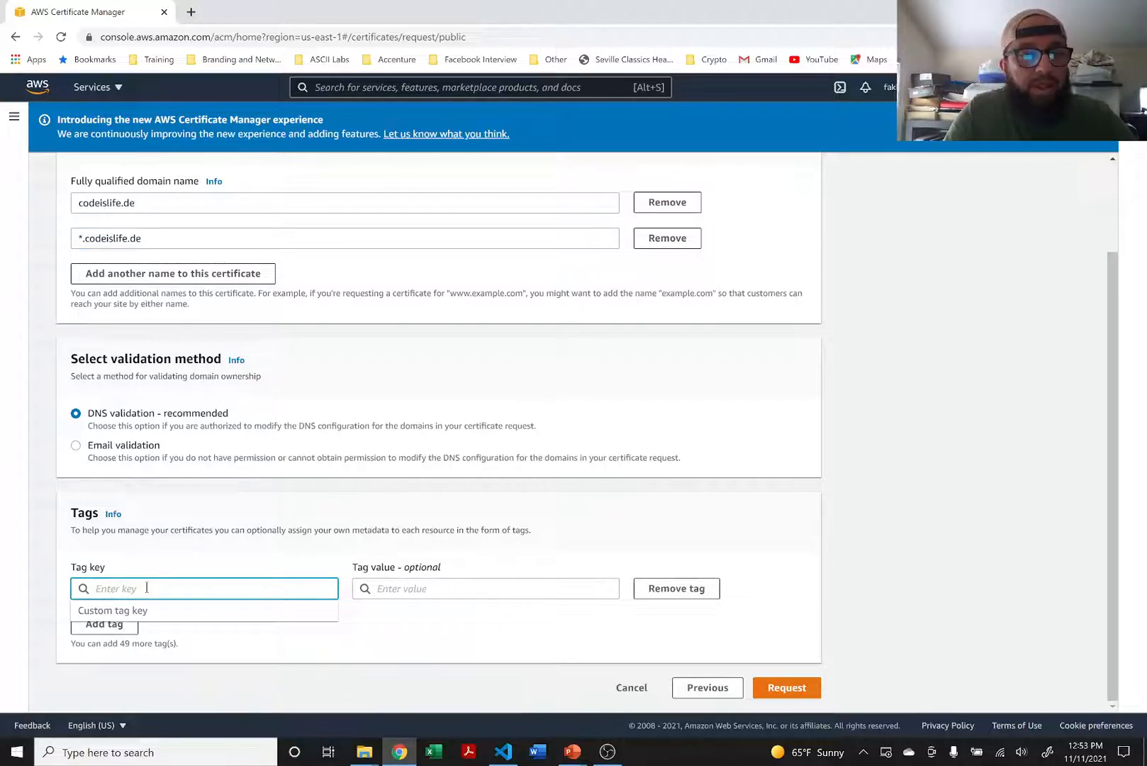
type("Owner")
key("Tab")
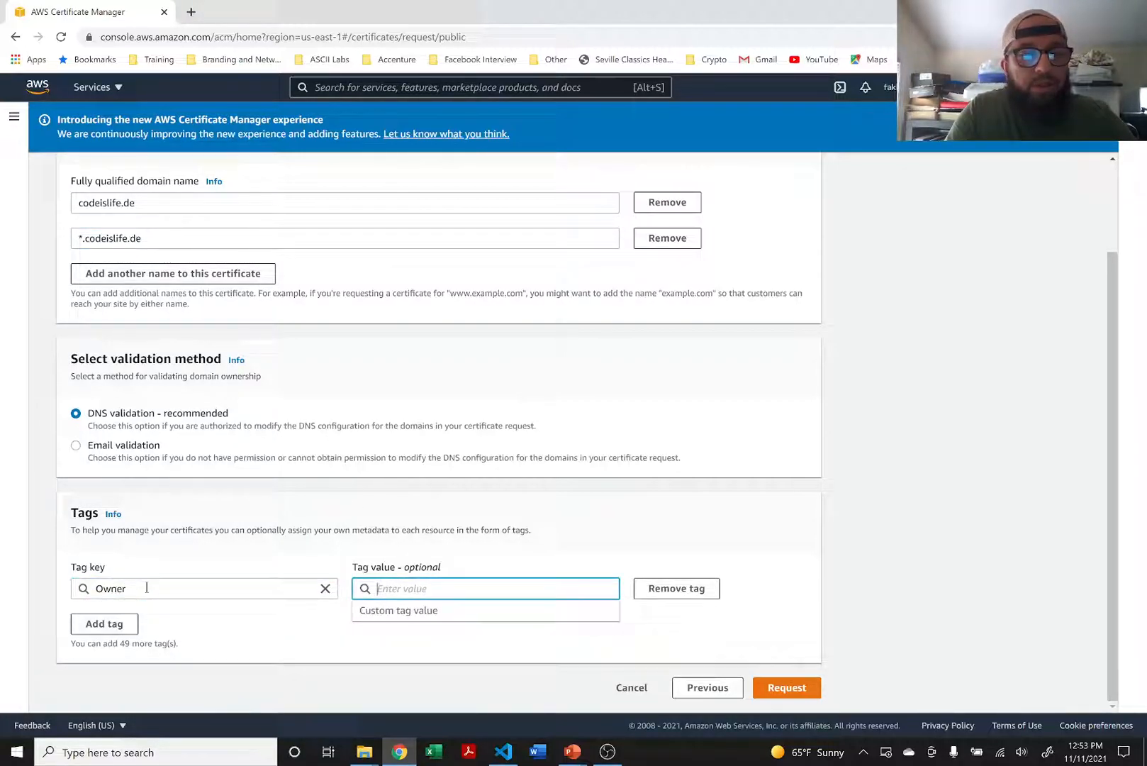
type("faisal.akhtar")
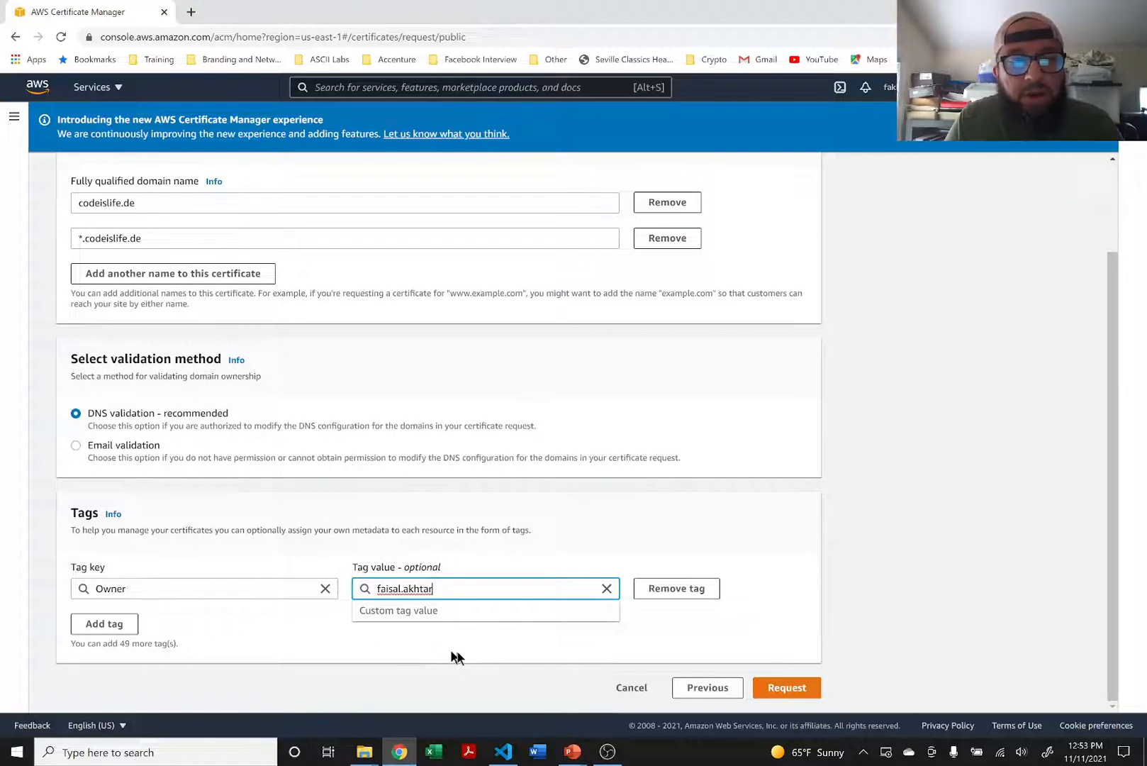
left_click(773, 690)
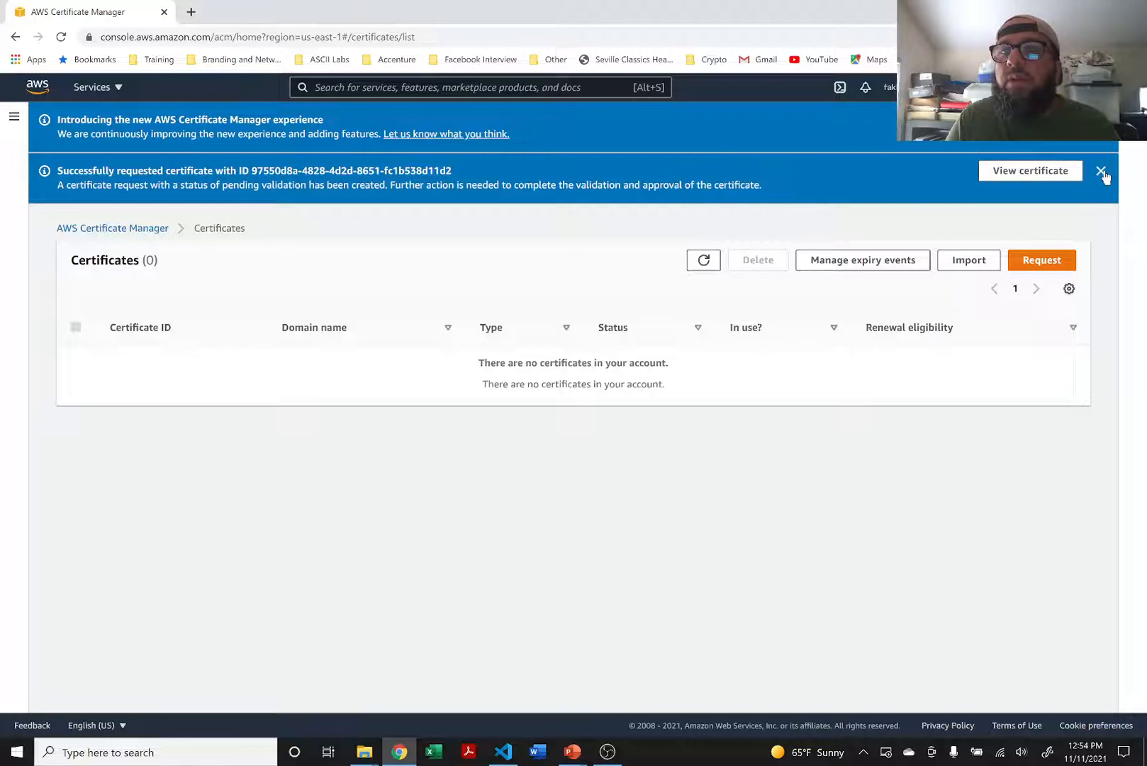
Dismiss the notification banners, refresh the certificates list, and open the codeislife.de certificate's details.
left_click(1101, 170)
left_click(1102, 120)
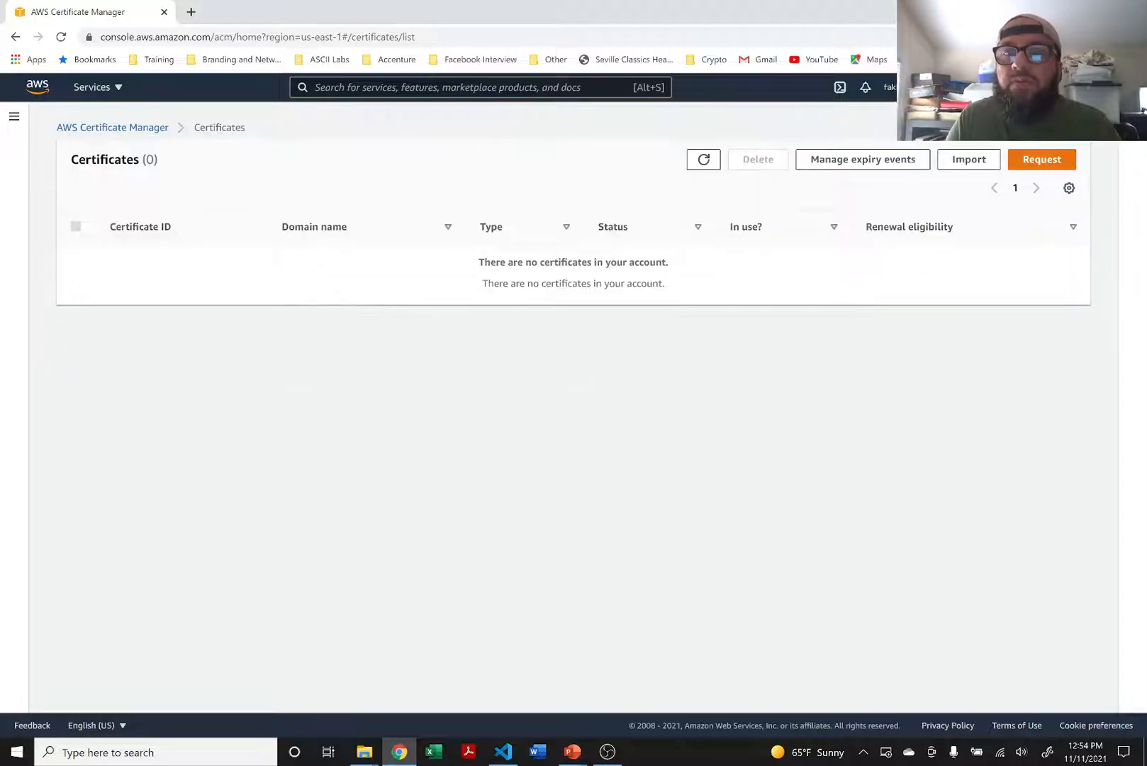
left_click(704, 160)
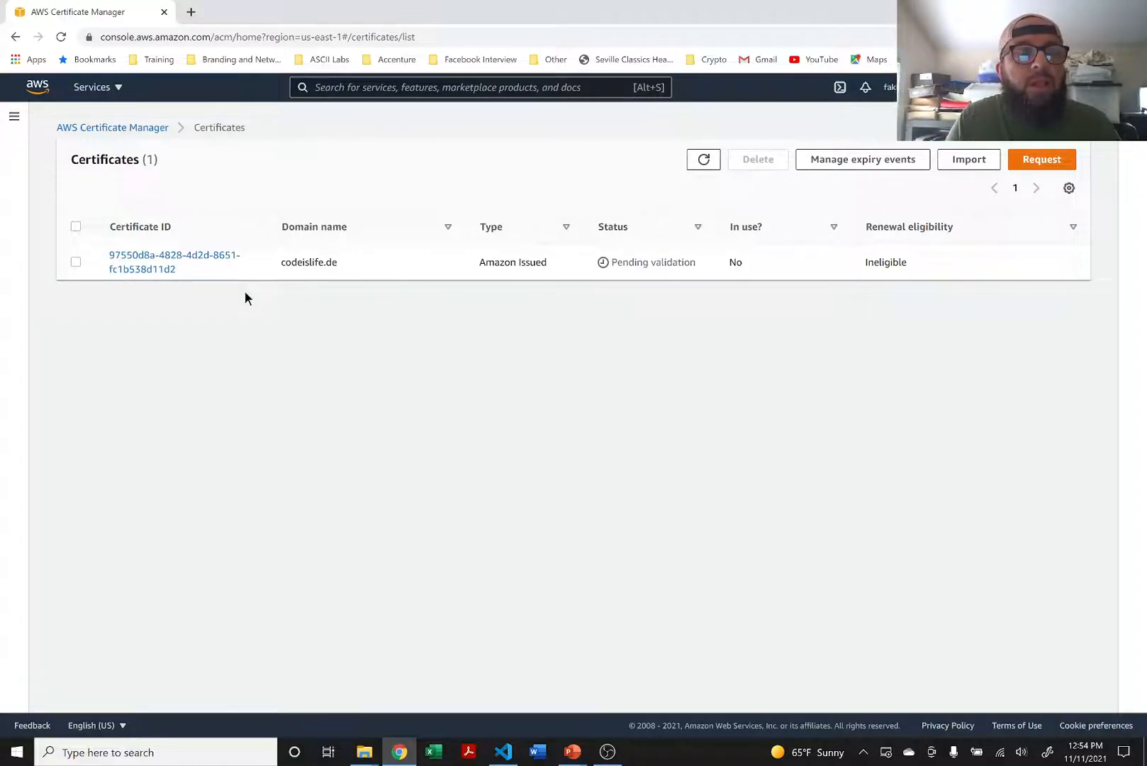
left_click(177, 263)
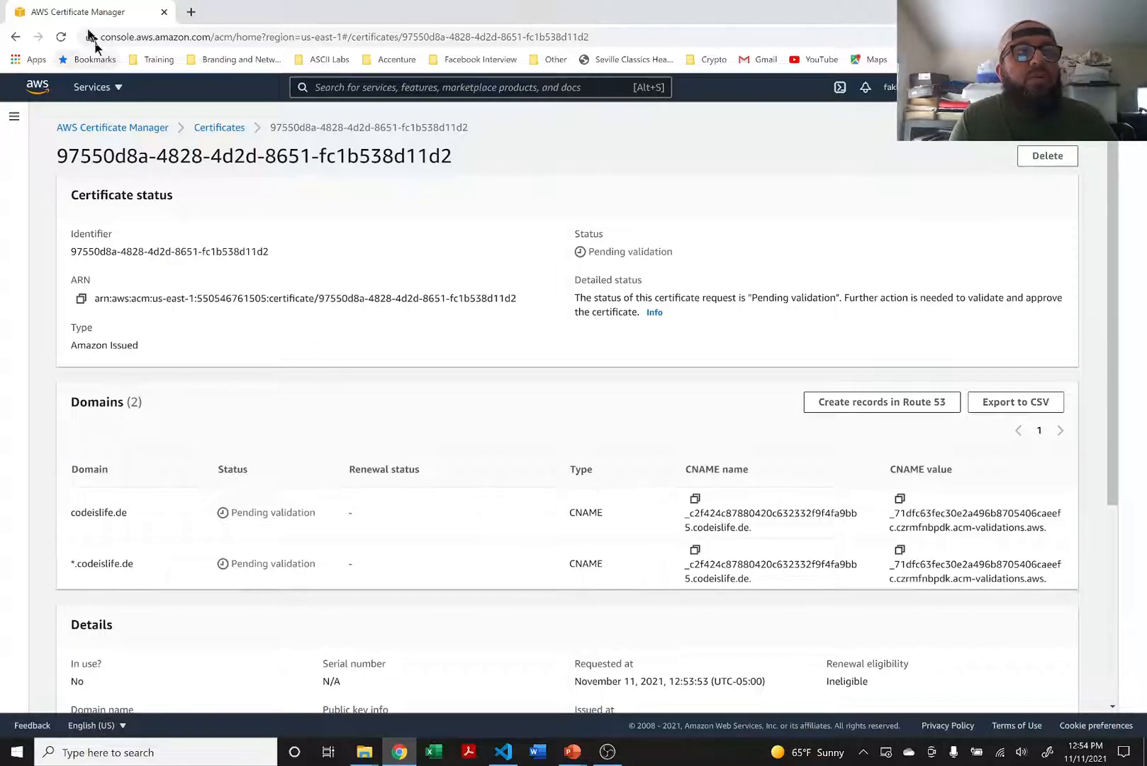
Duplicate the certificate's browser tab and open the Route 53 service in the copy by searching for "Route 53".
right_click(109, 20)
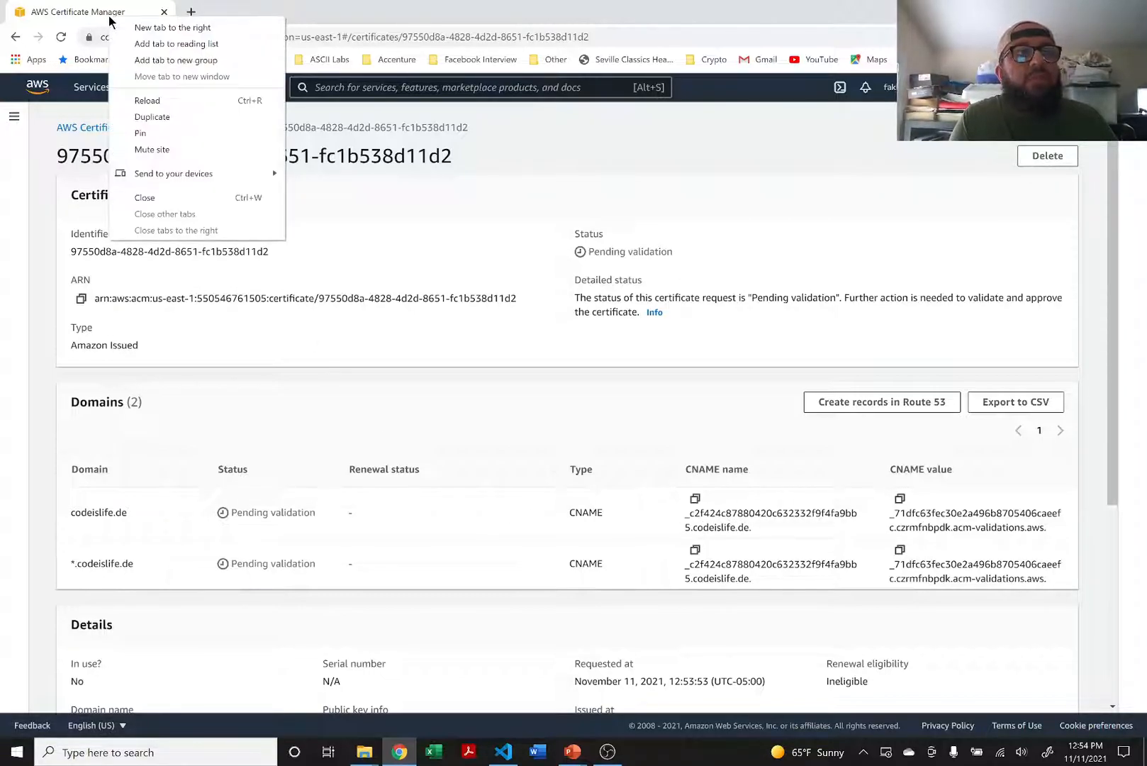
left_click(185, 116)
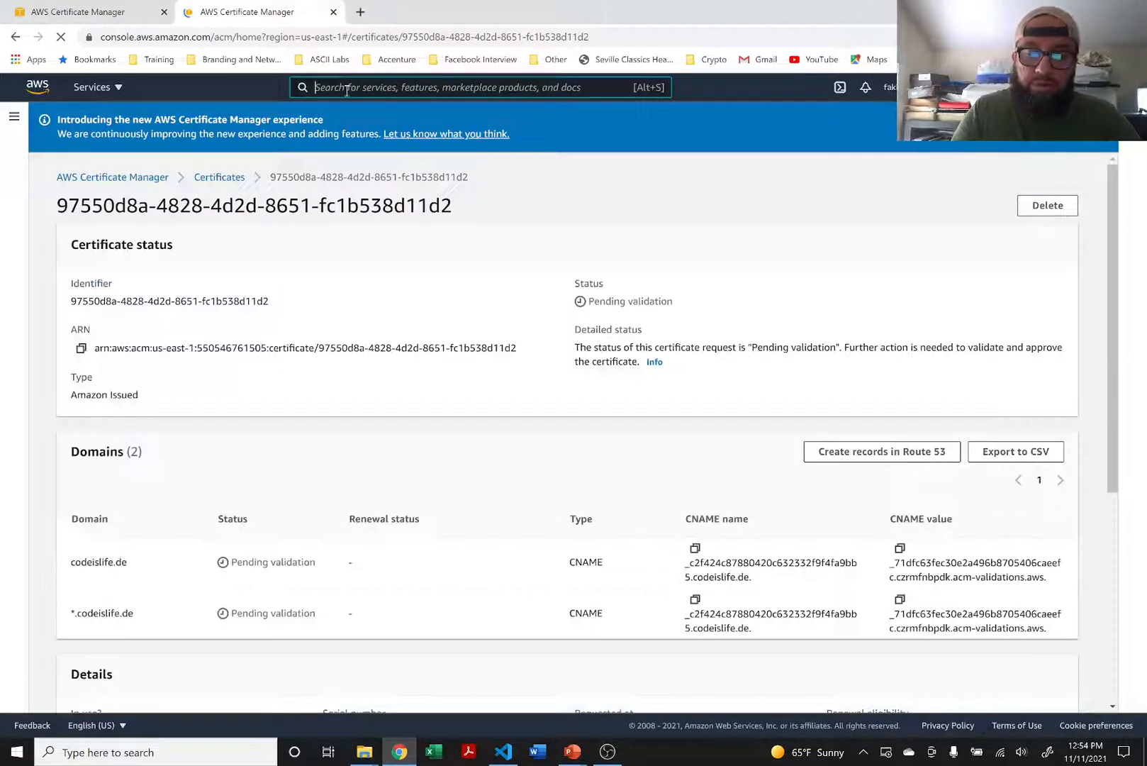
left_click(346, 87)
type("Route 53")
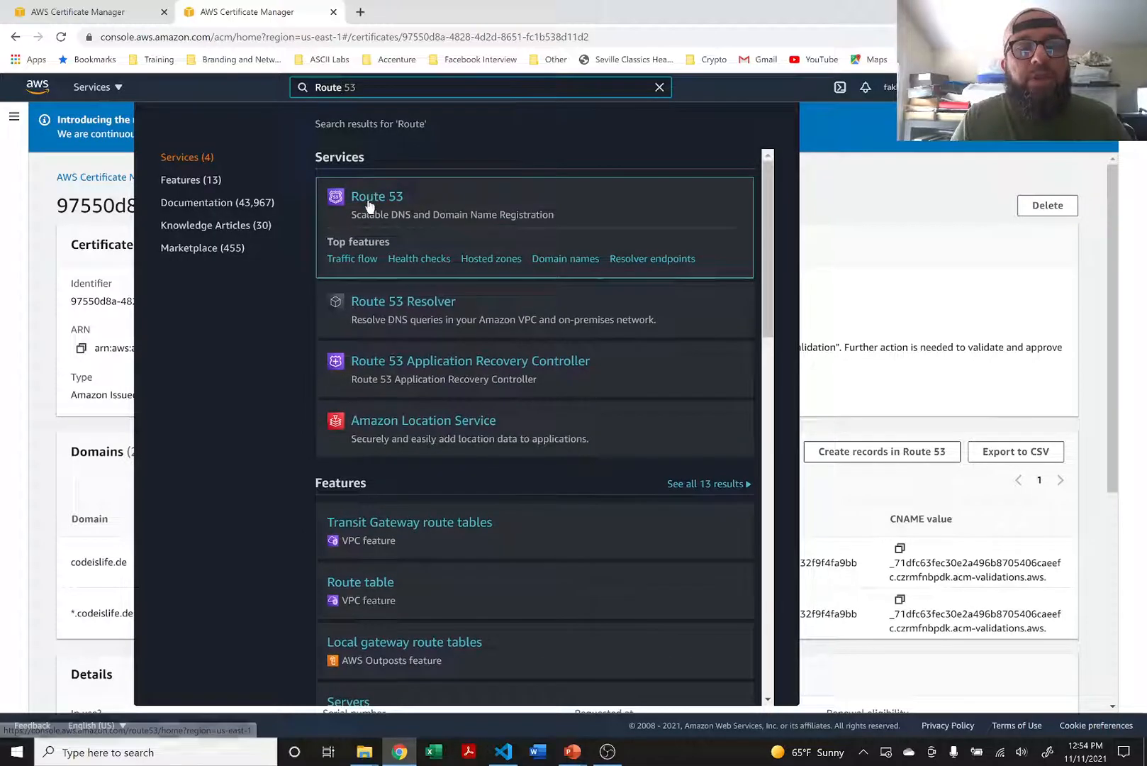
left_click(369, 203)
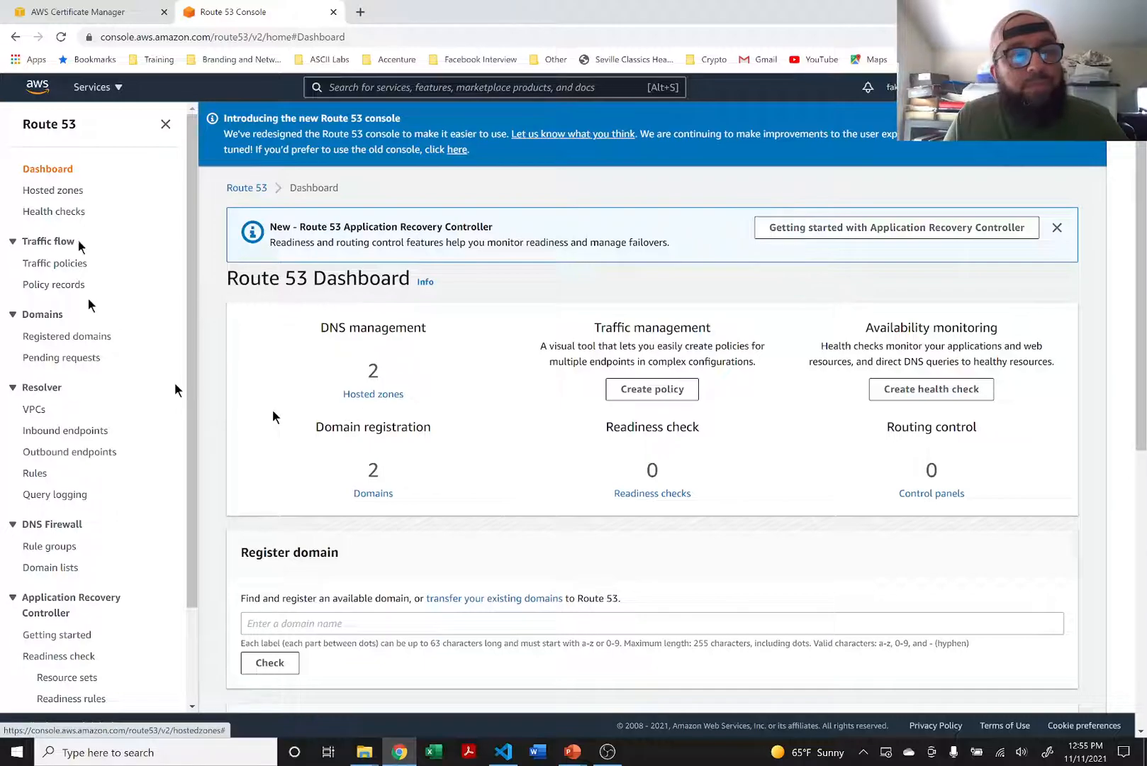
View the Route 53 hosted zones and the list of registered domains.
left_click(374, 394)
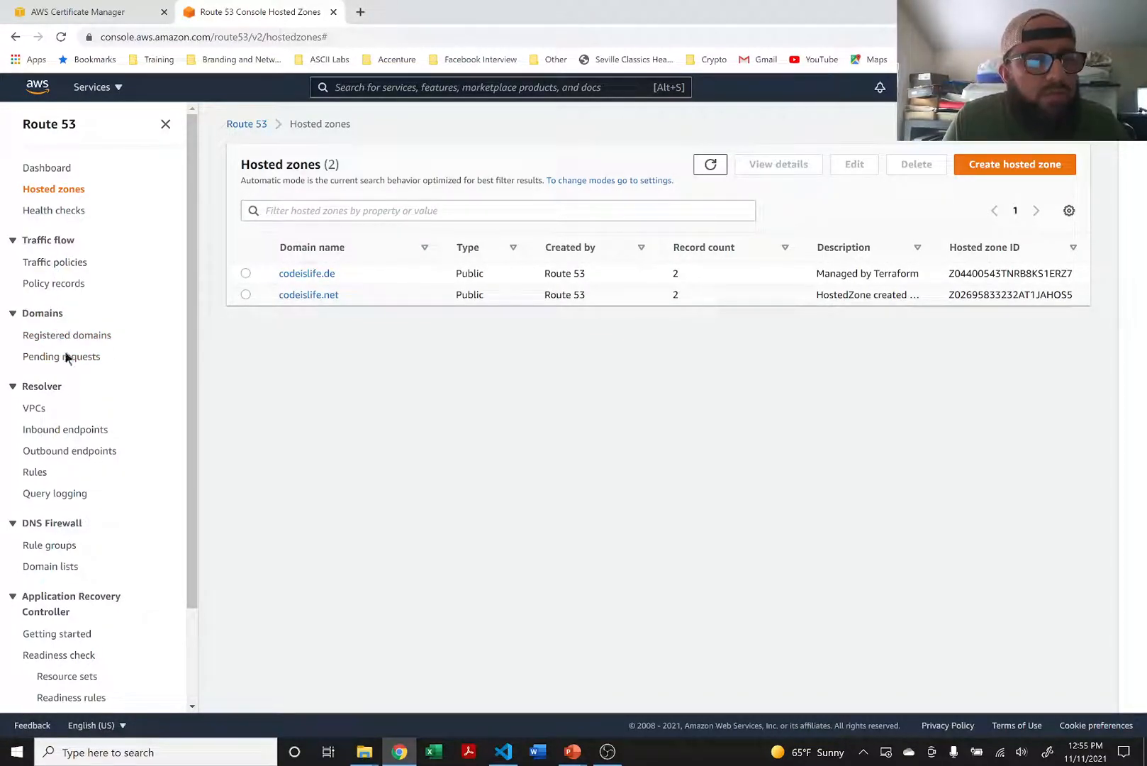
scroll(65, 358, "down", 3)
scroll(69, 397, "up", 3)
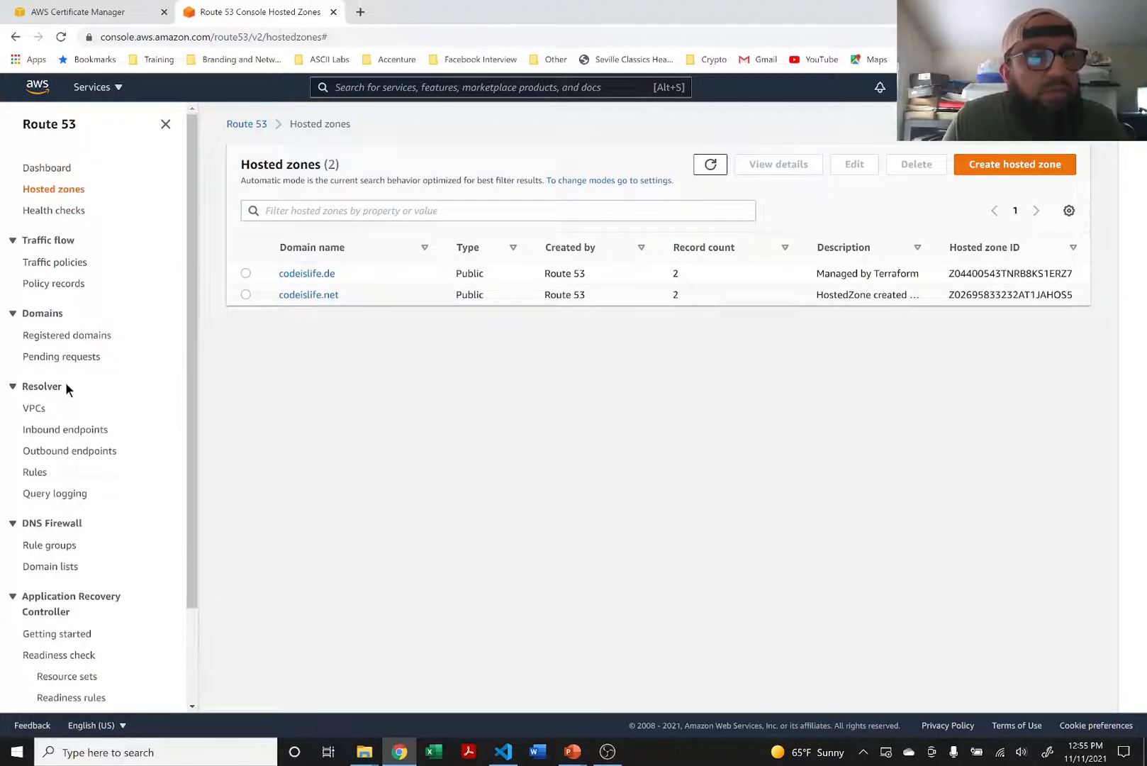
left_click(55, 314)
left_click(56, 314)
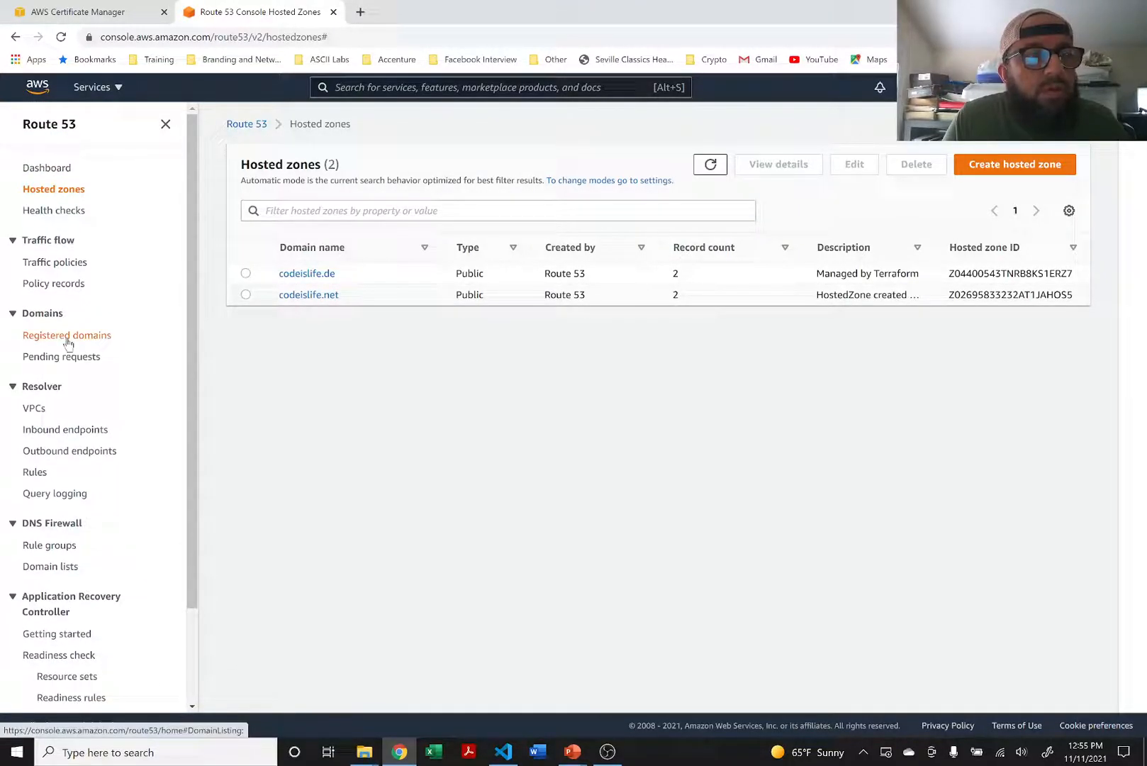
left_click(66, 337)
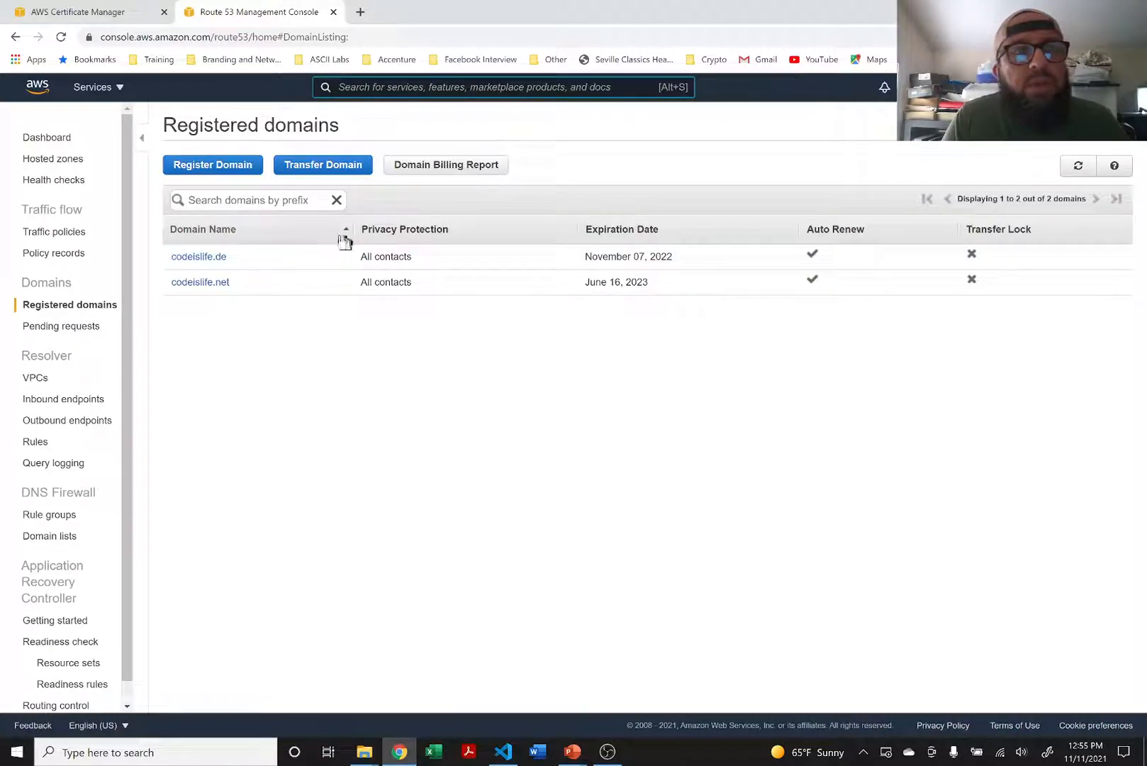
Check the availability of samplefun123123123 as a .com domain, look through the suggestions, and cancel the registration.
left_click(202, 166)
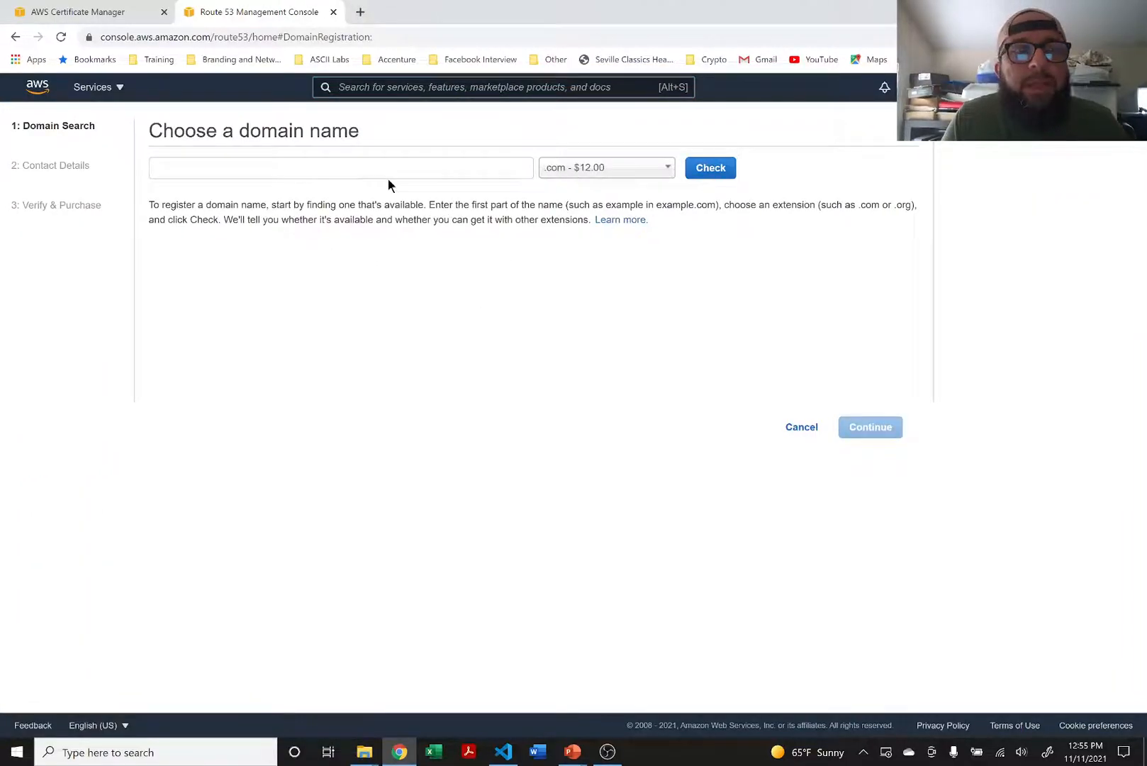
left_click(201, 160)
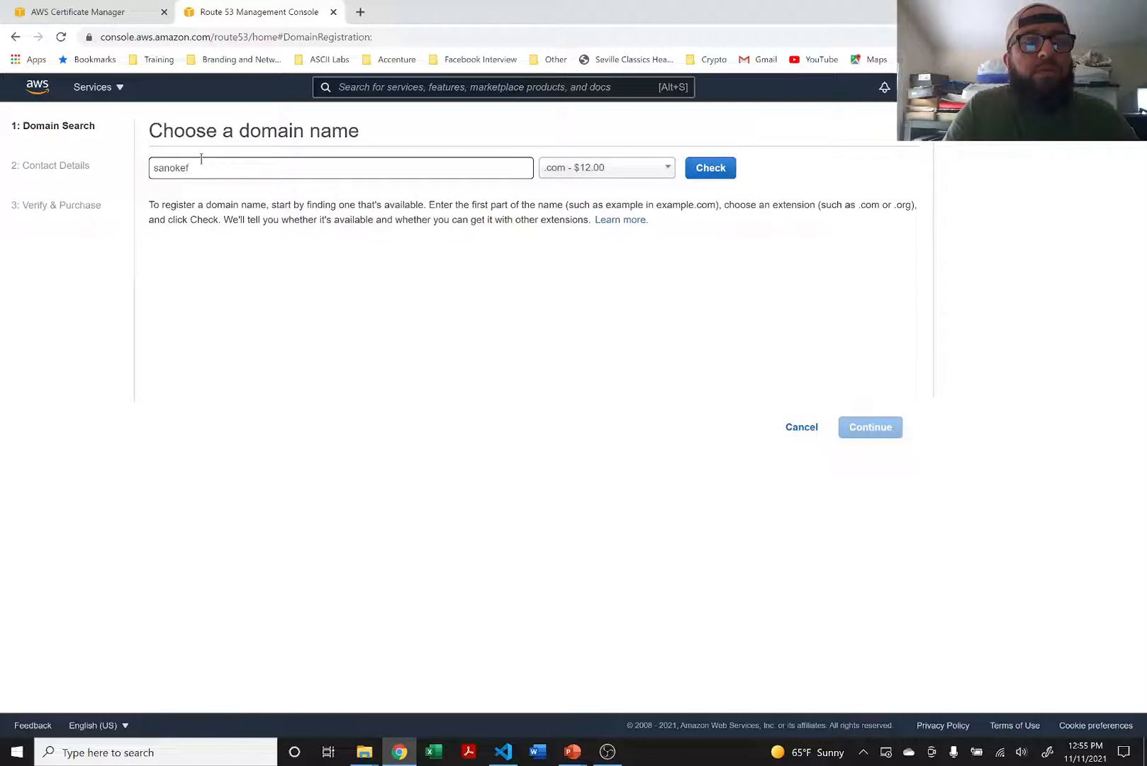
type("sanokef")
key("BackSpace")
key("BackSpace")
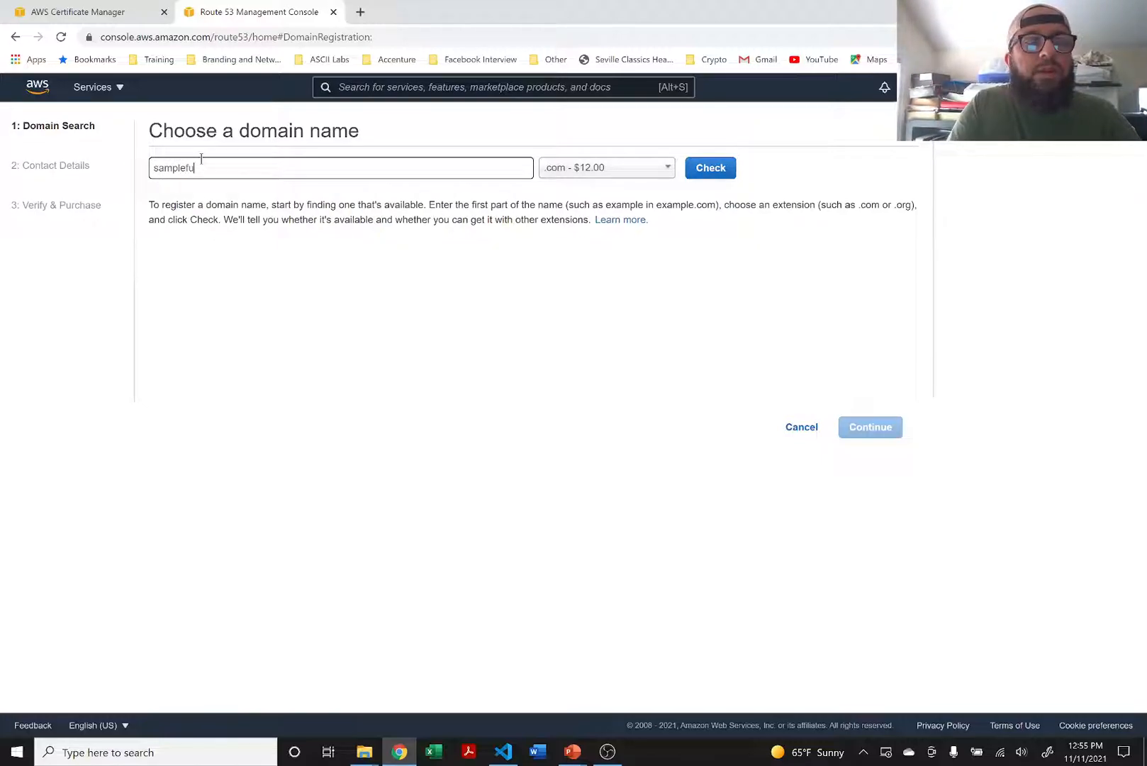
type("efun123123123")
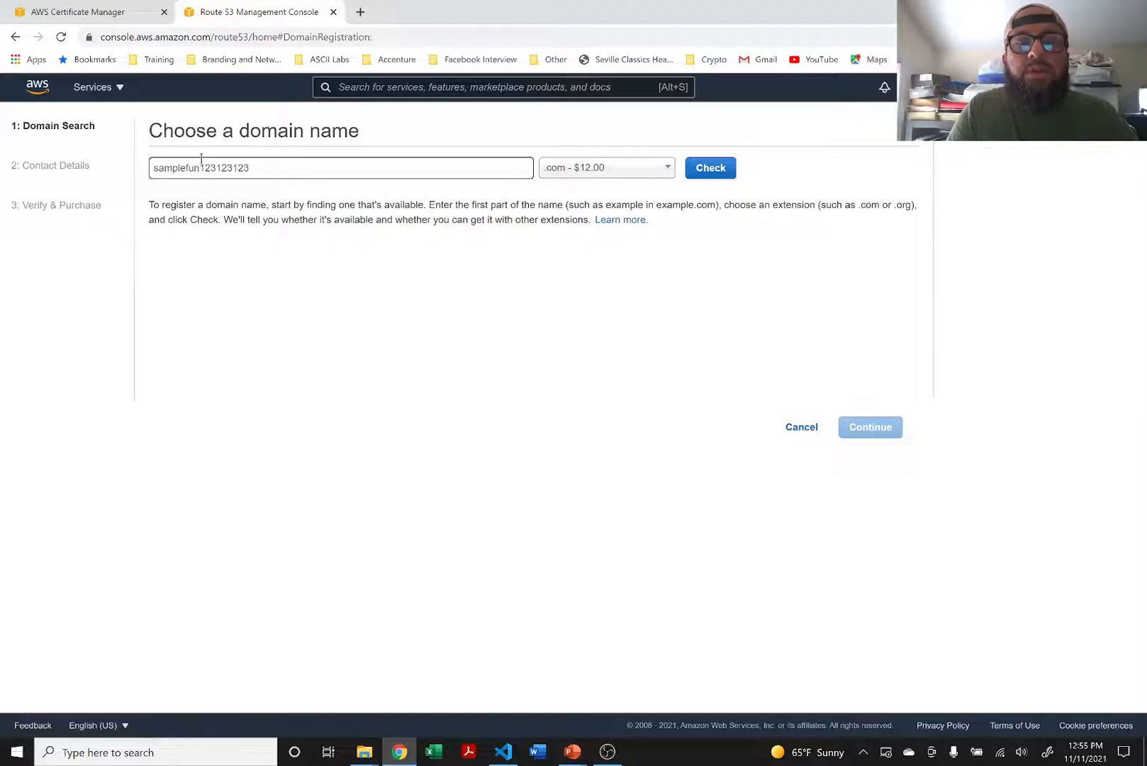
left_click(709, 173)
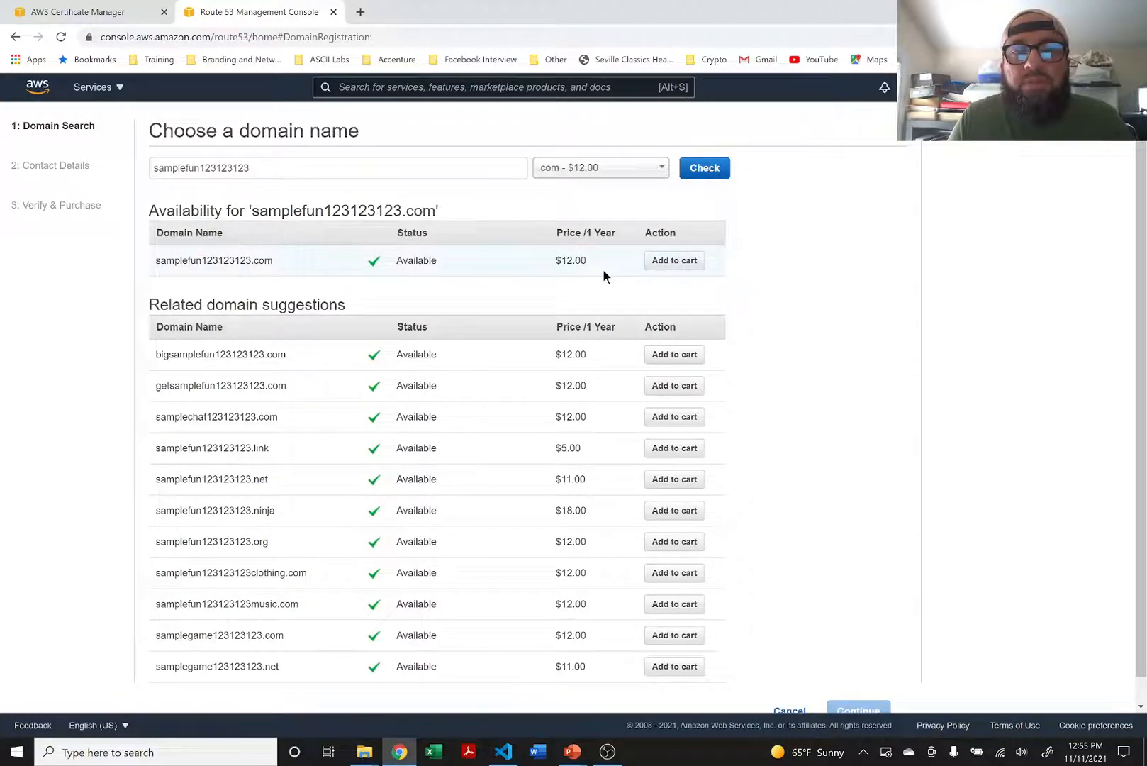
scroll(603, 275, "down", 1)
scroll(602, 268, "down", 1)
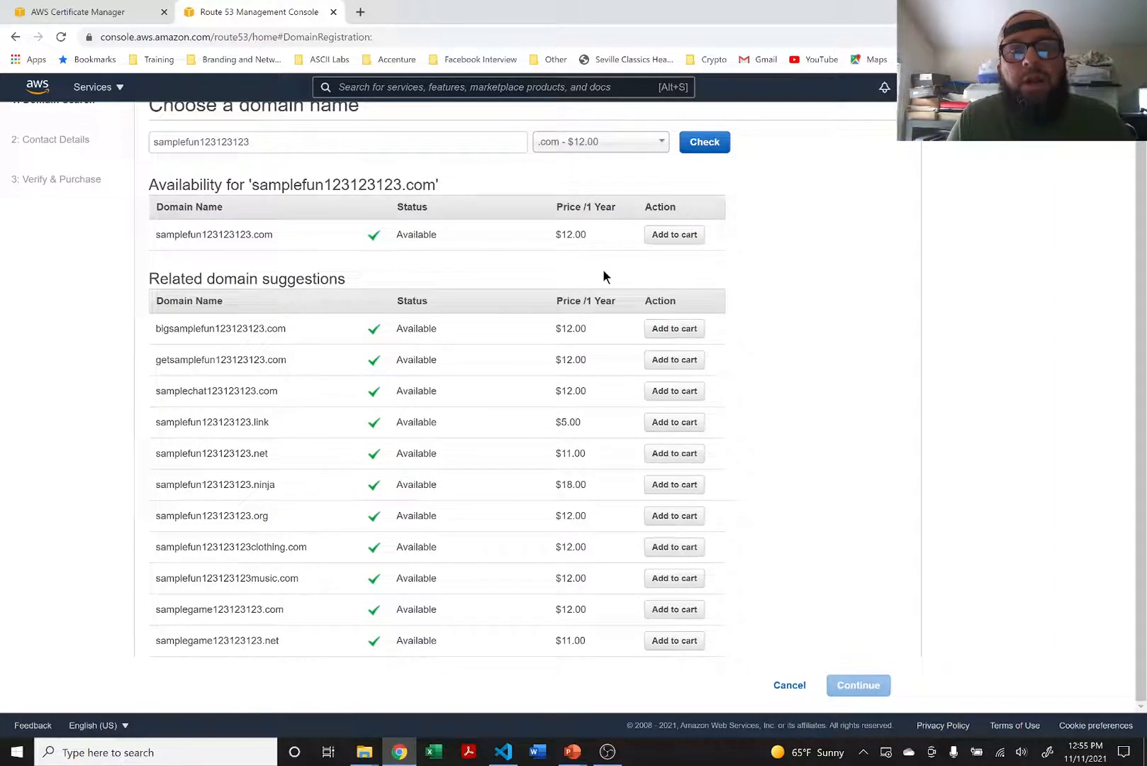
left_click(789, 686)
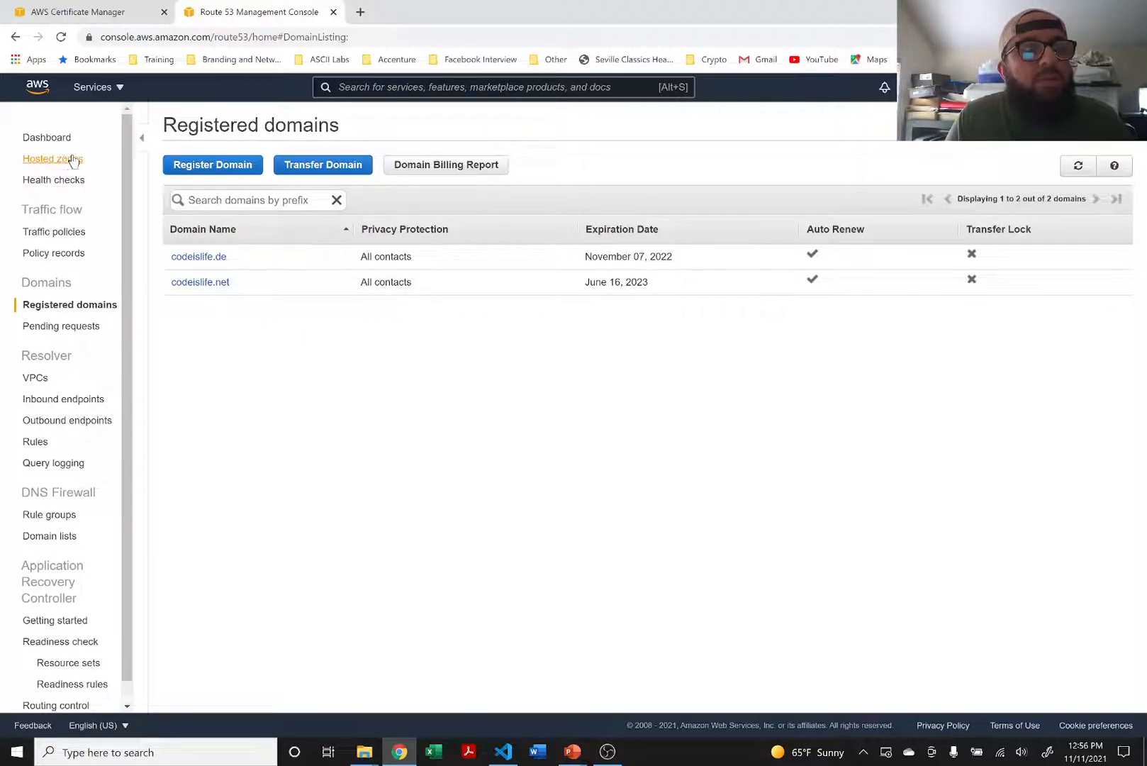
Open the records of the codeislife.de hosted zone in Route 53, and return to the certificate's details in the other tab.
left_click(47, 138)
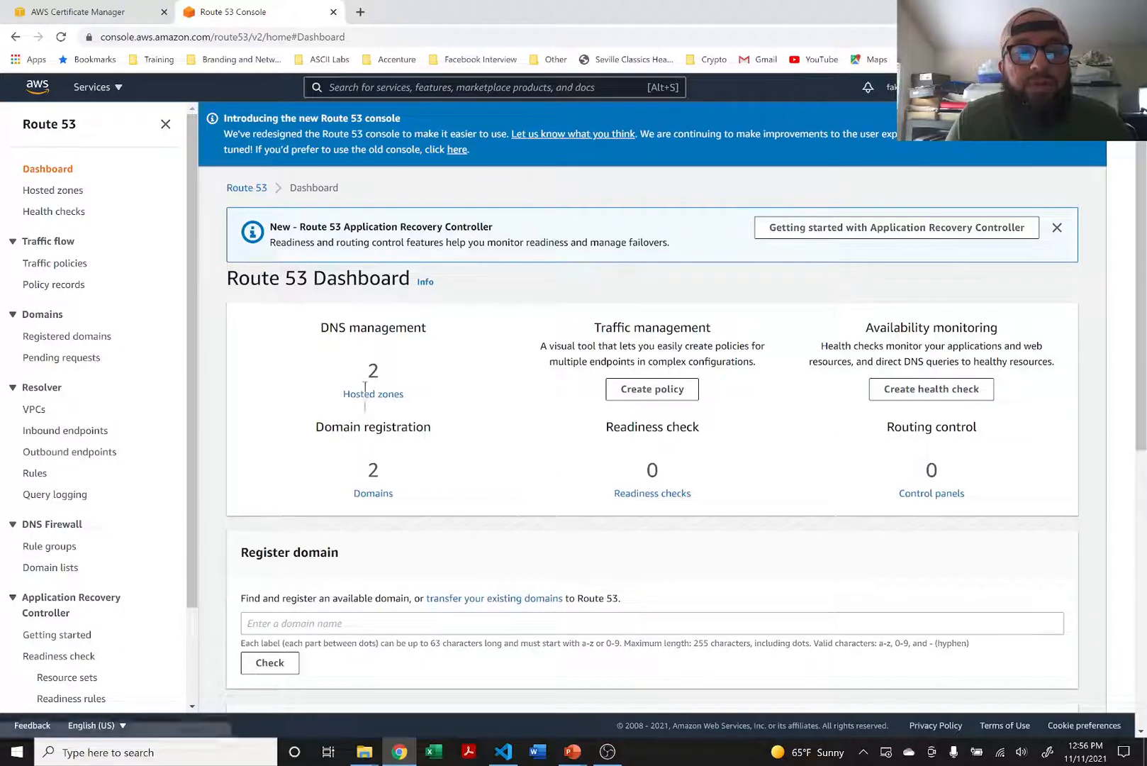
left_click(366, 395)
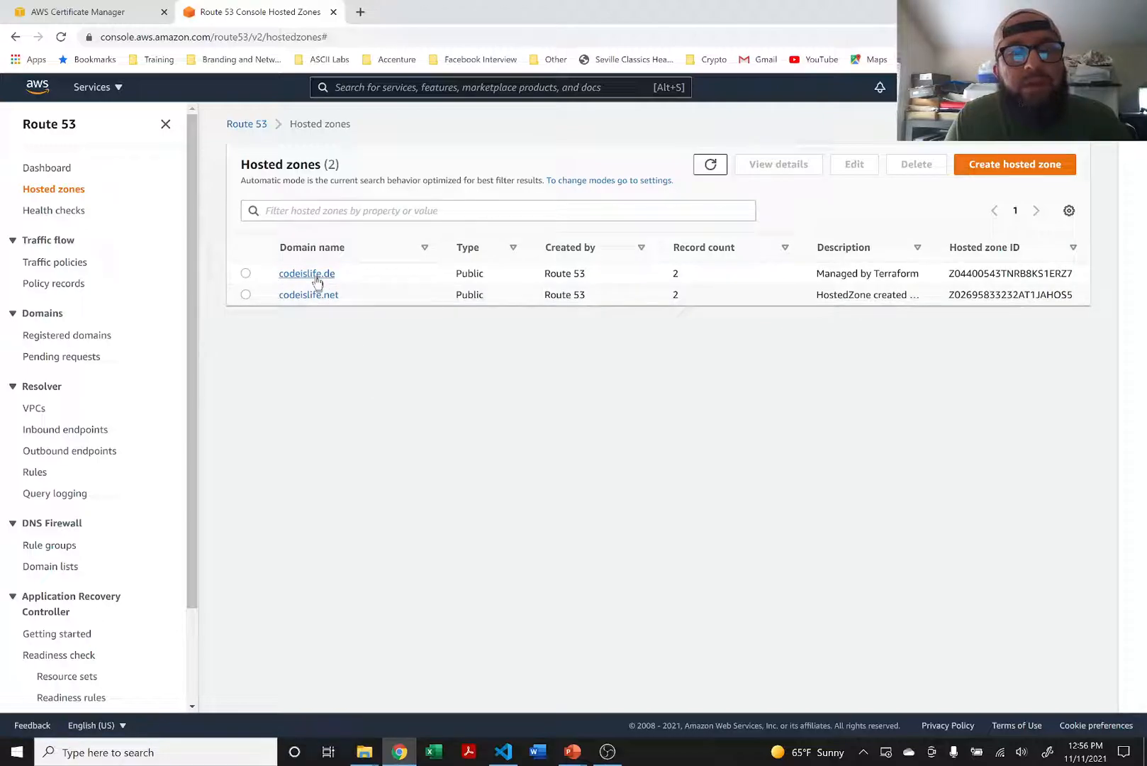
left_click(317, 274)
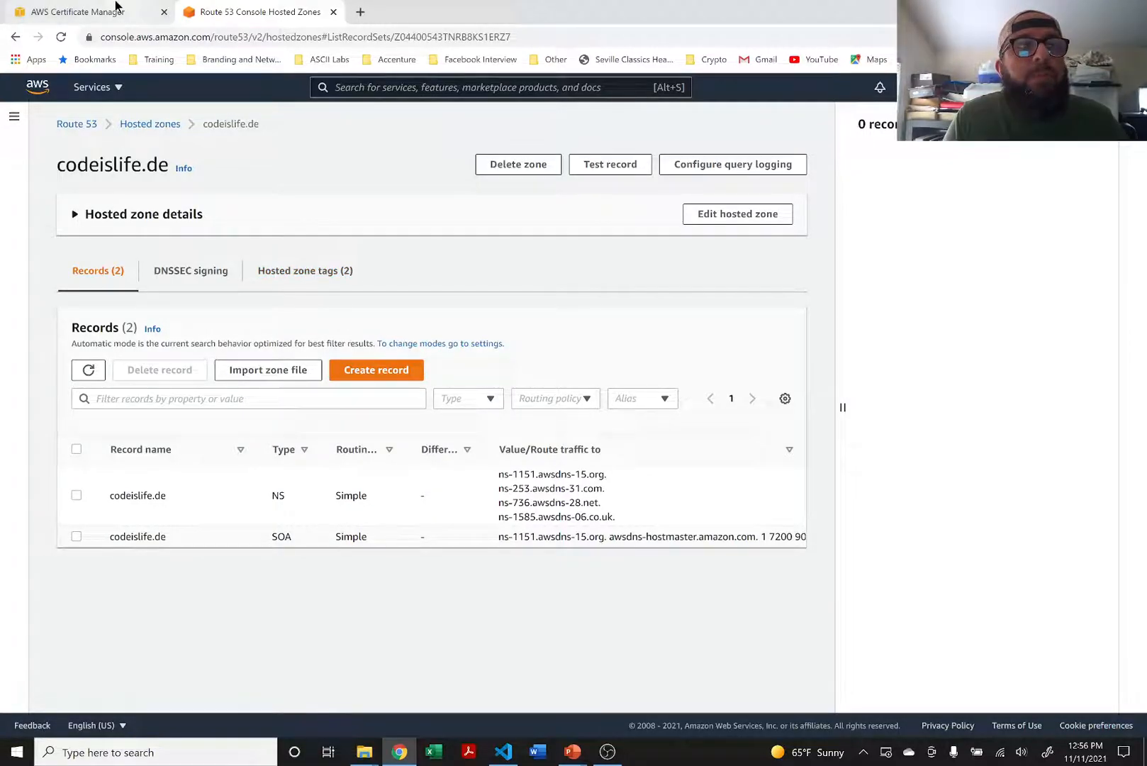
left_click(102, 19)
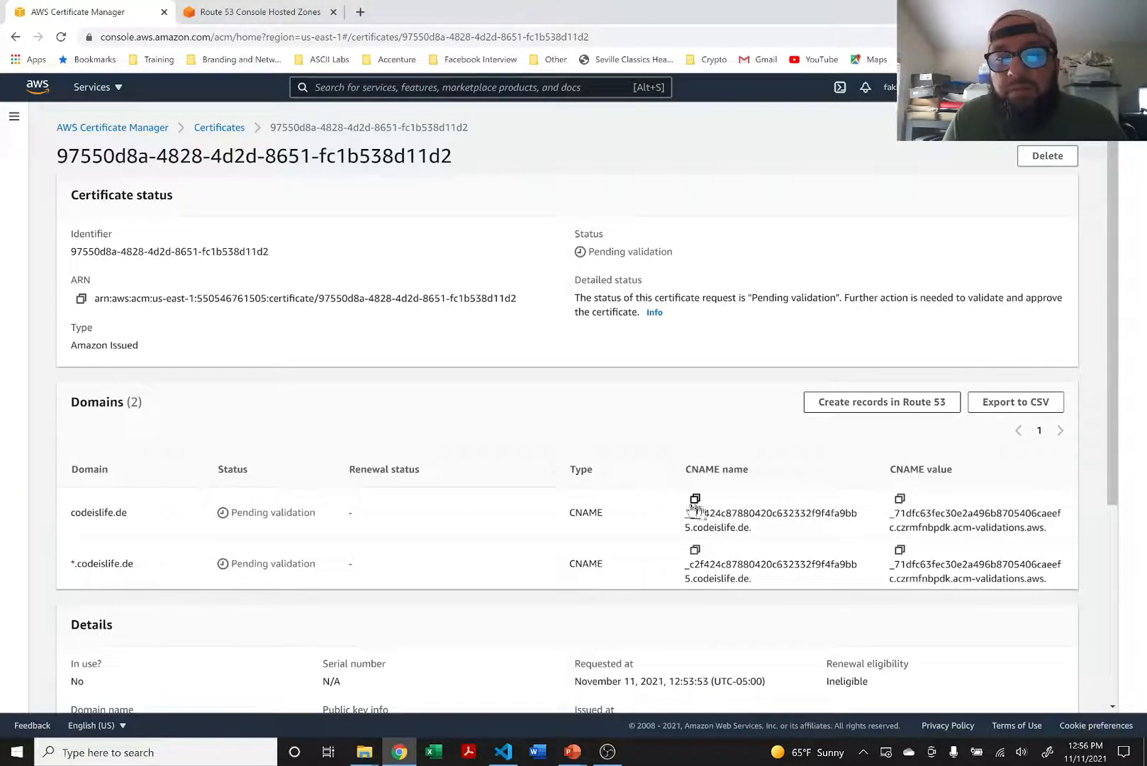
Copy the codeislife.de CNAME name from the certificate and start a new CNAME record in the Route 53 hosted zone.
left_click_drag(783, 529, 682, 516)
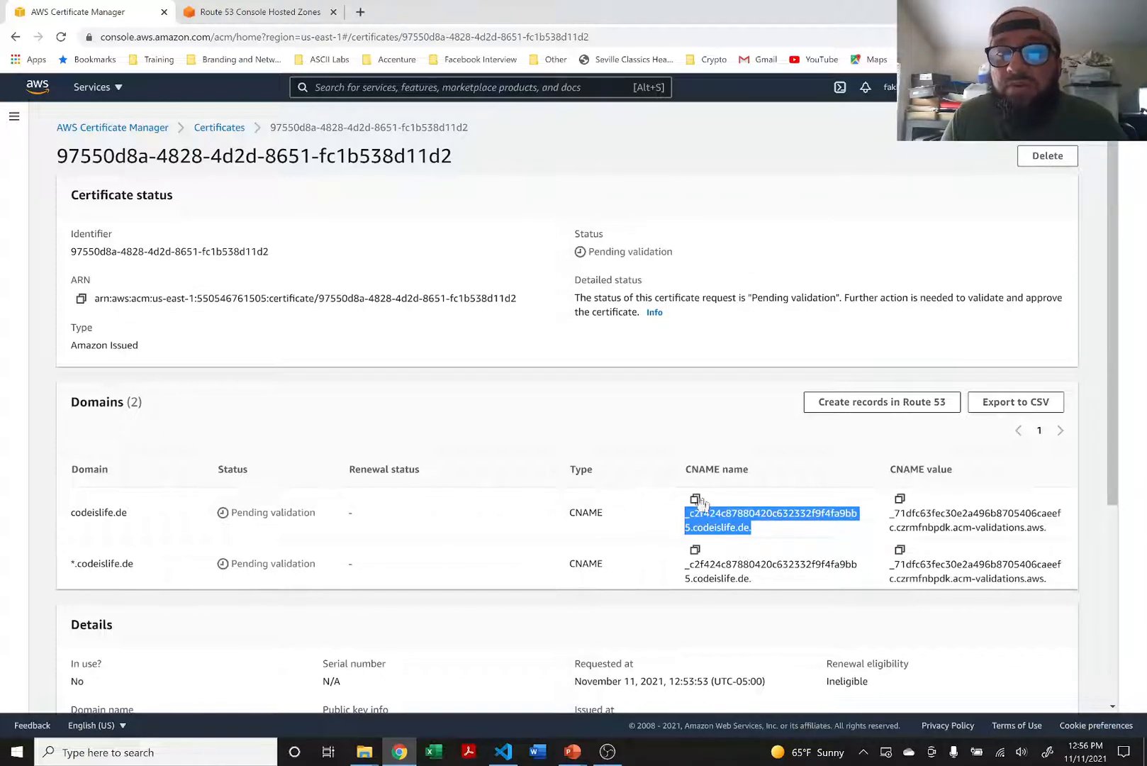
left_click(696, 500)
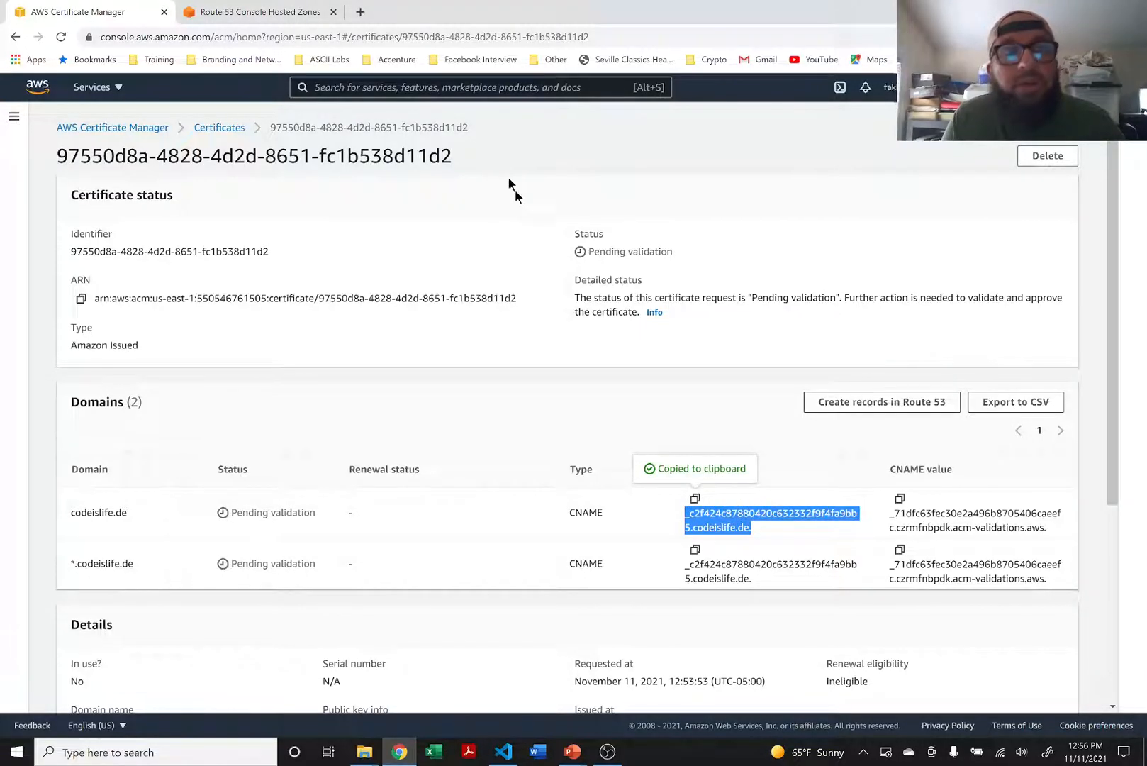
left_click(300, 20)
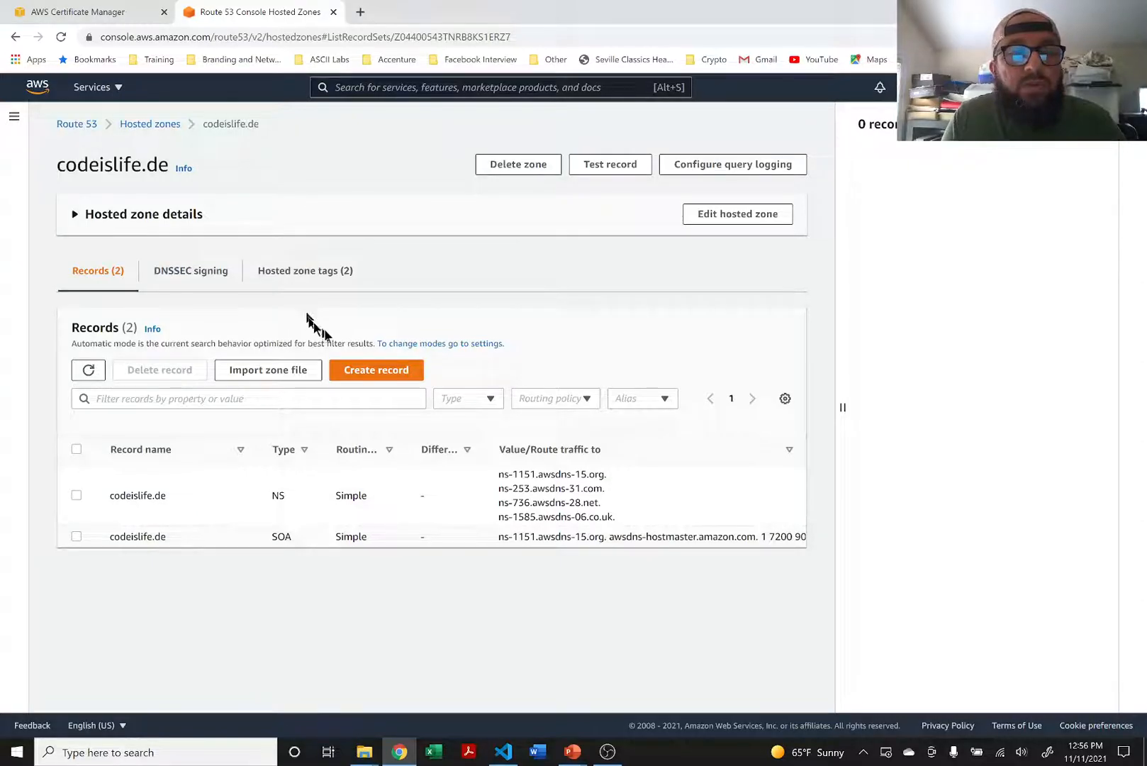
left_click(374, 370)
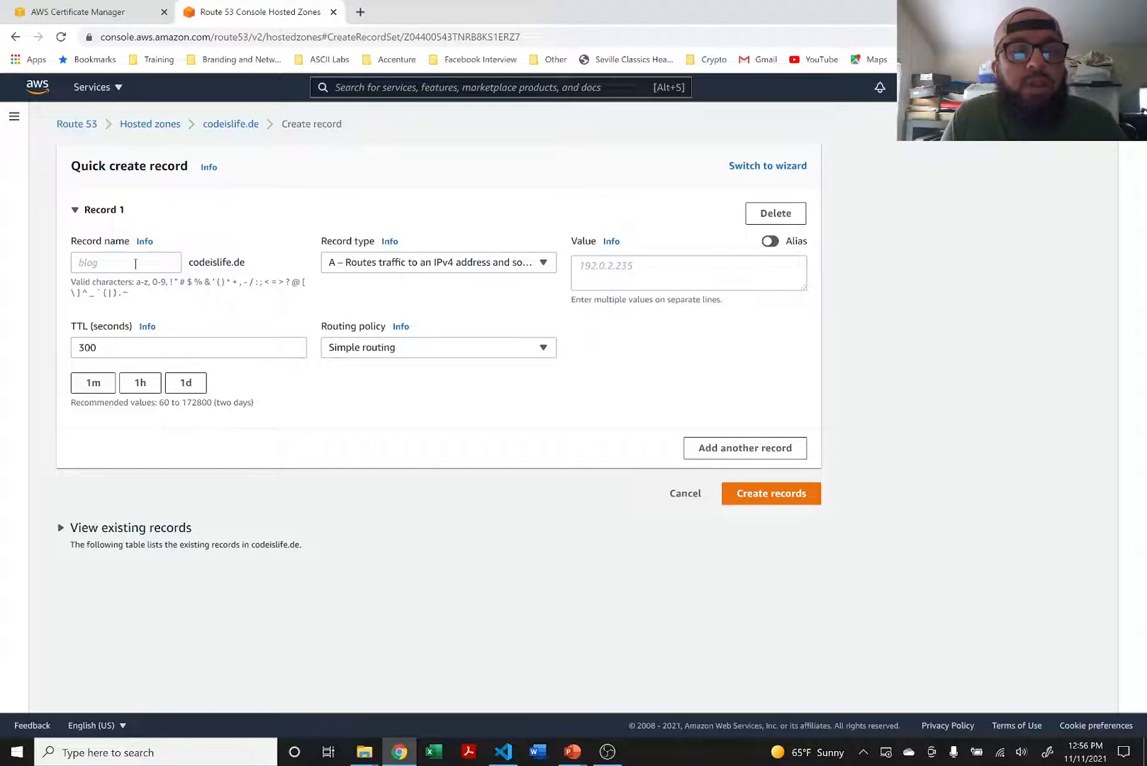
left_click(386, 262)
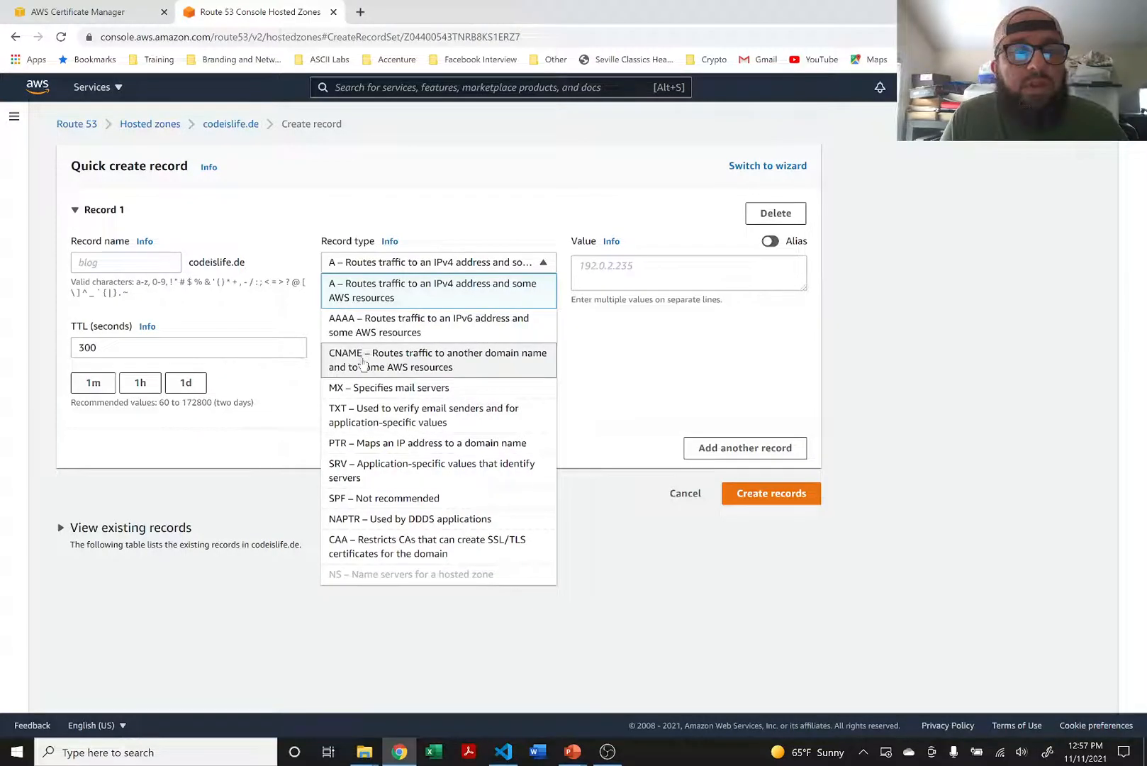
left_click(362, 362)
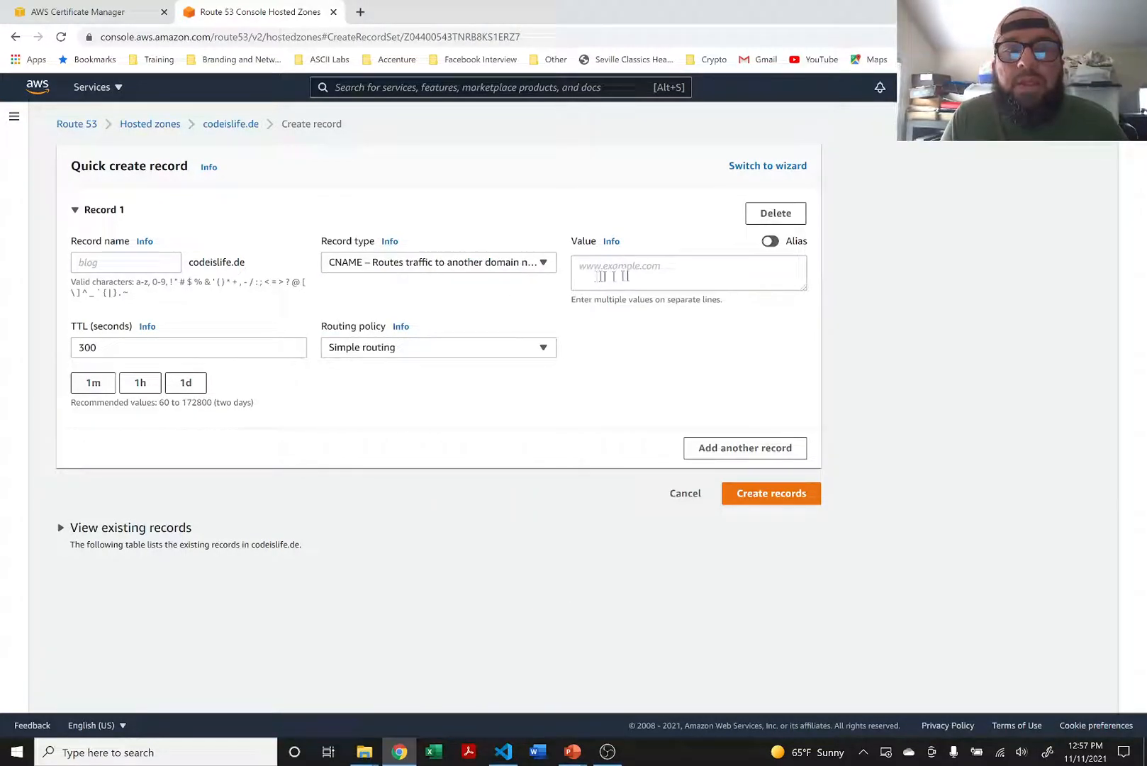
Paste the copied CNAME name as the record name and compare it with the one in the certificate's details.
left_click(626, 277)
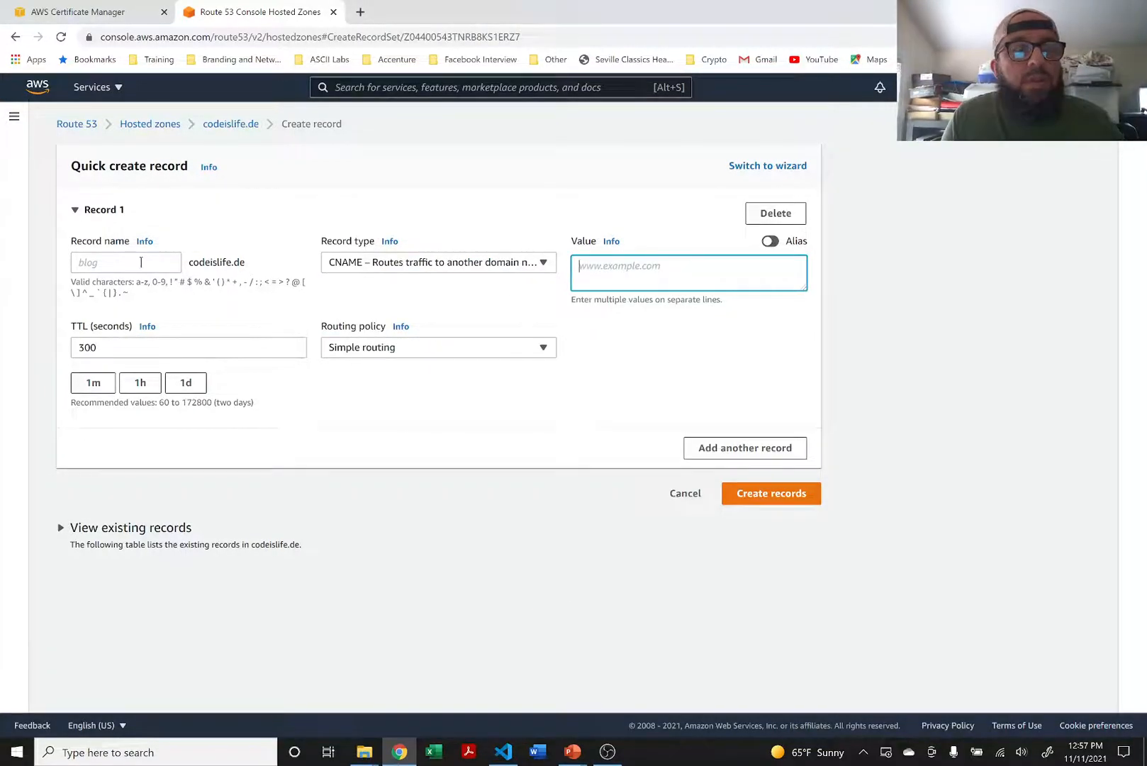
left_click(140, 262)
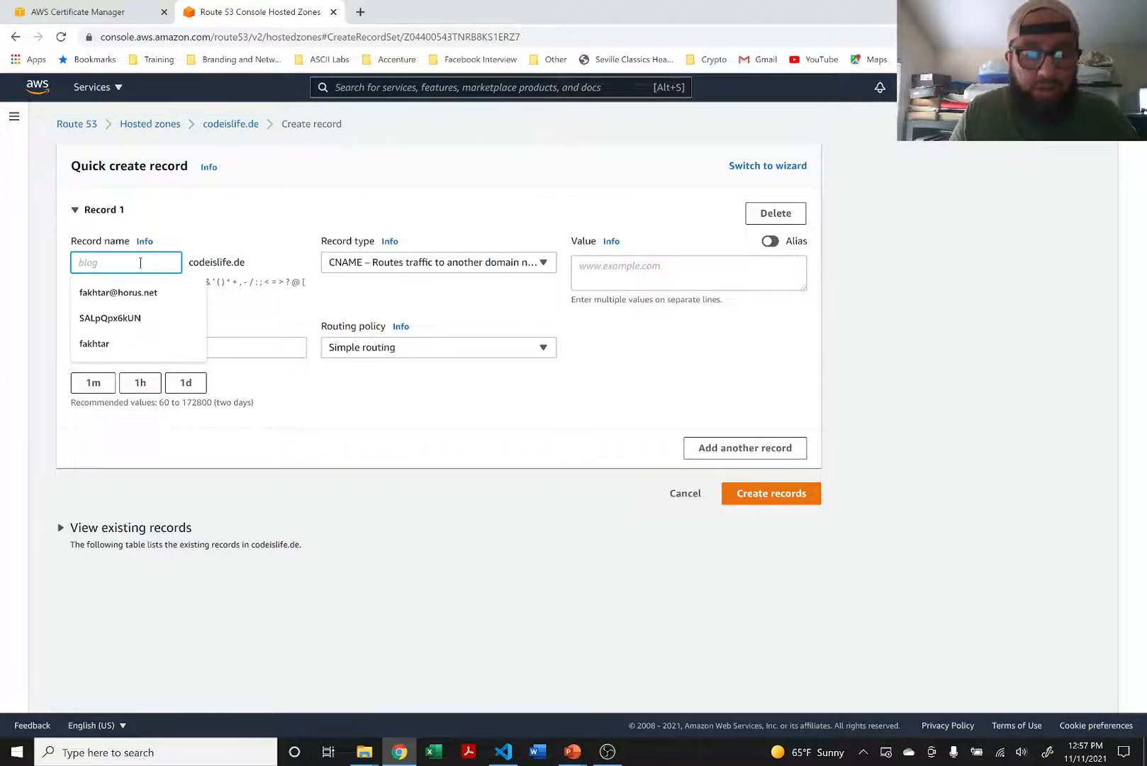
key("ctrl+v")
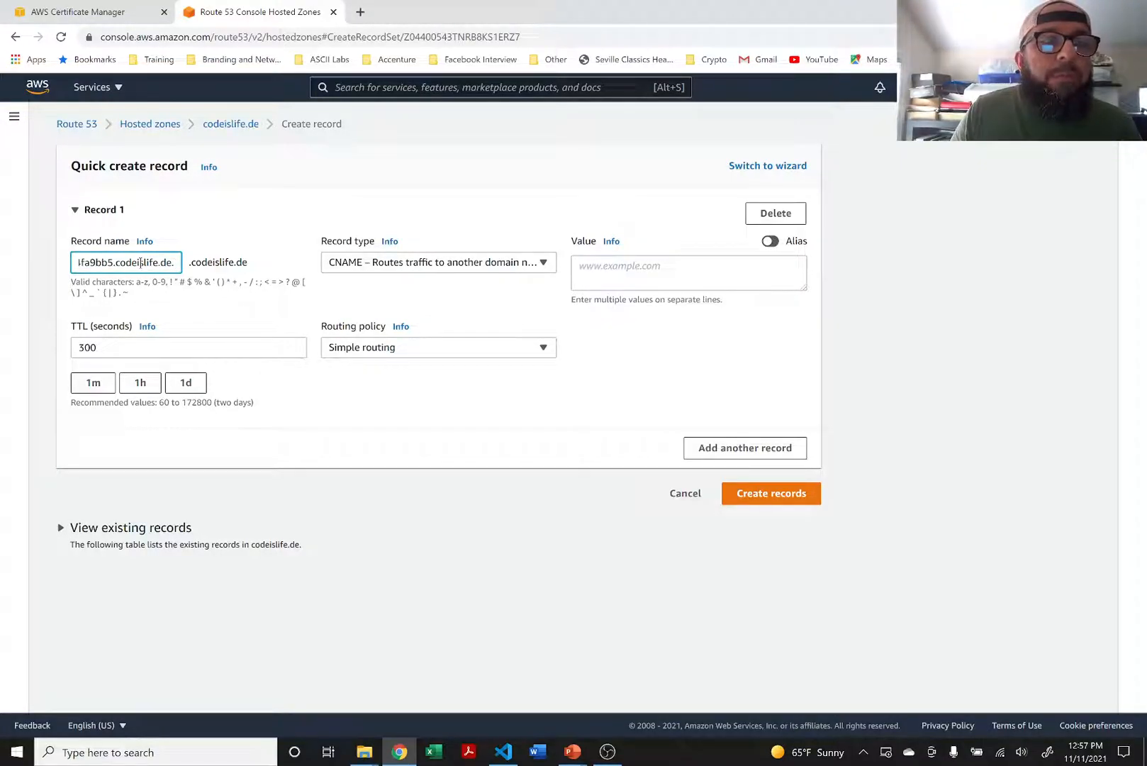
left_click(102, 13)
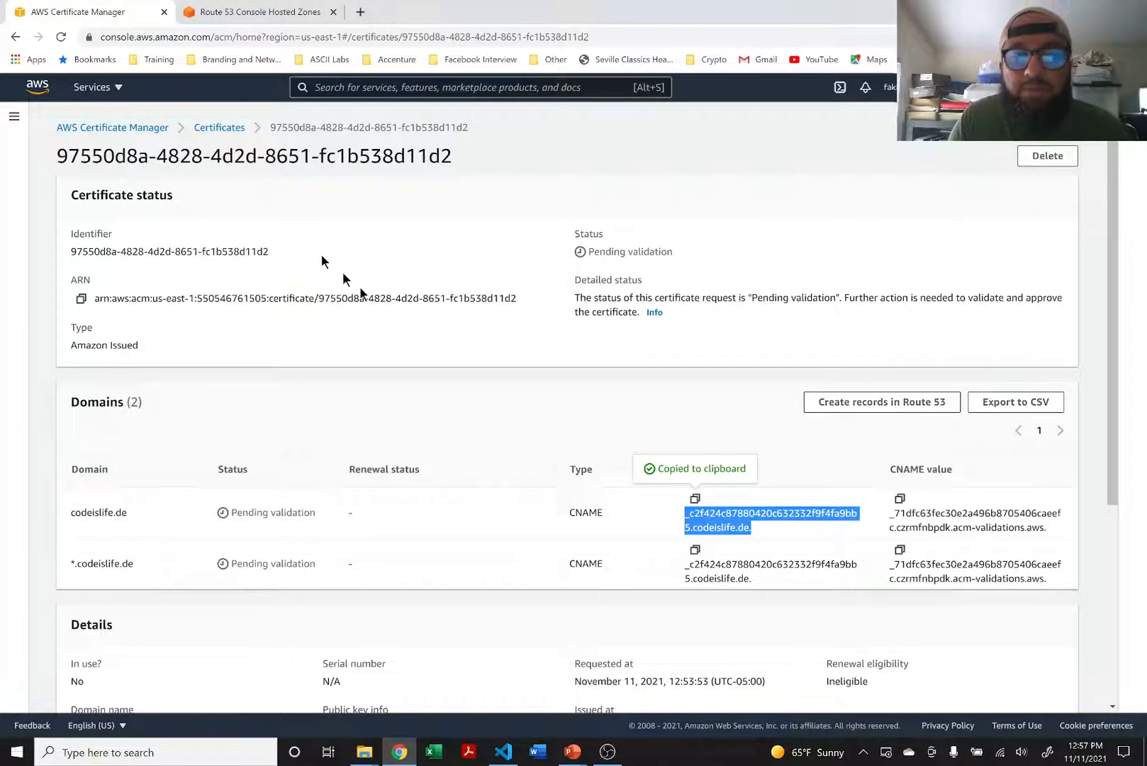
left_click(762, 532)
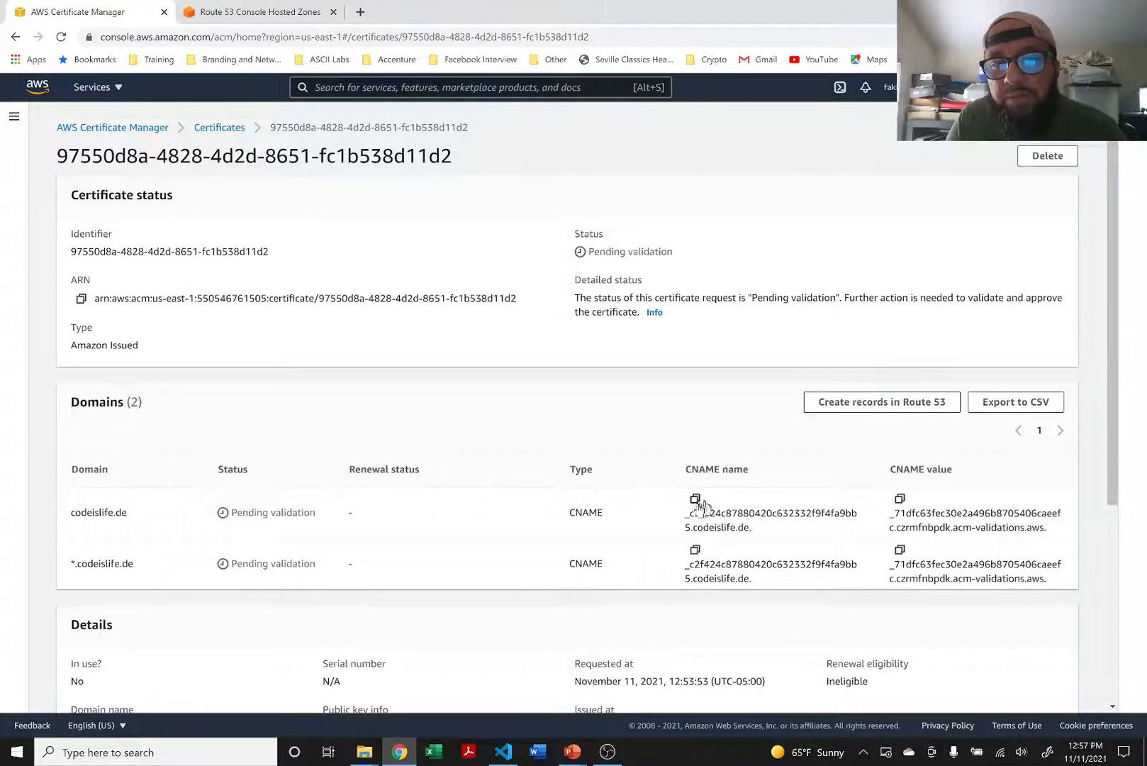
left_click(223, 12)
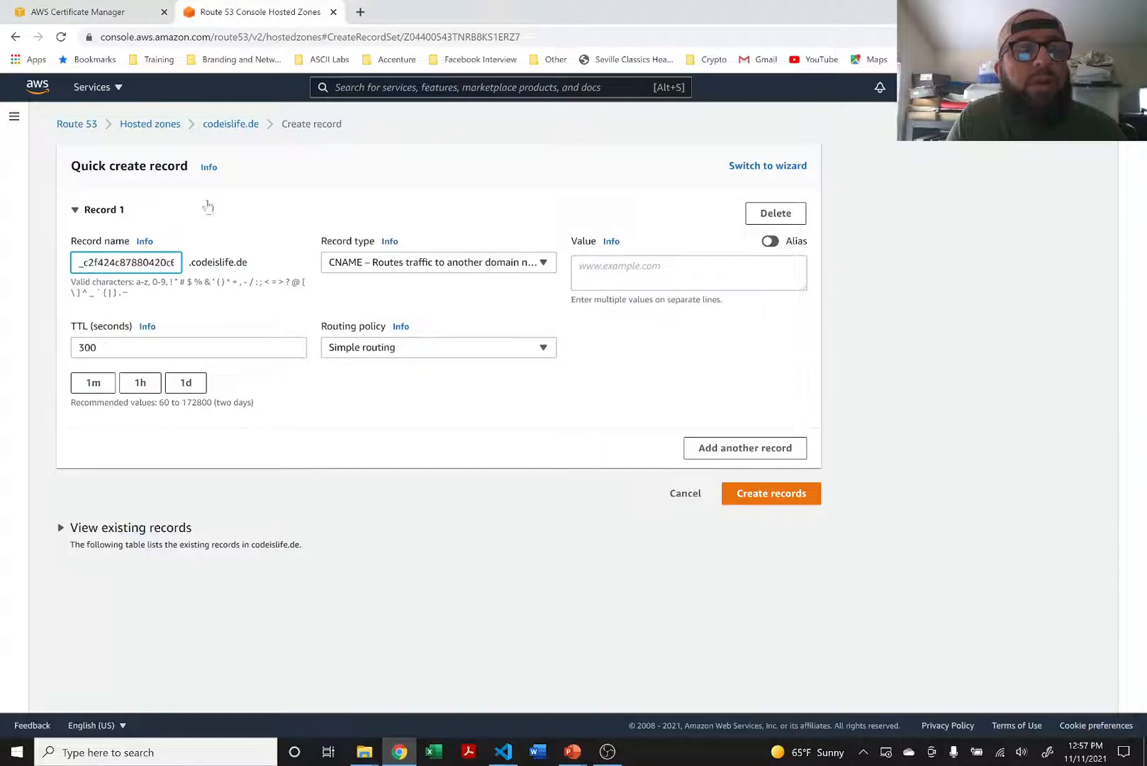
Remove the trailing ".codeislife.de." from the pasted record name, keeping only the part before the domain.
left_click(160, 264)
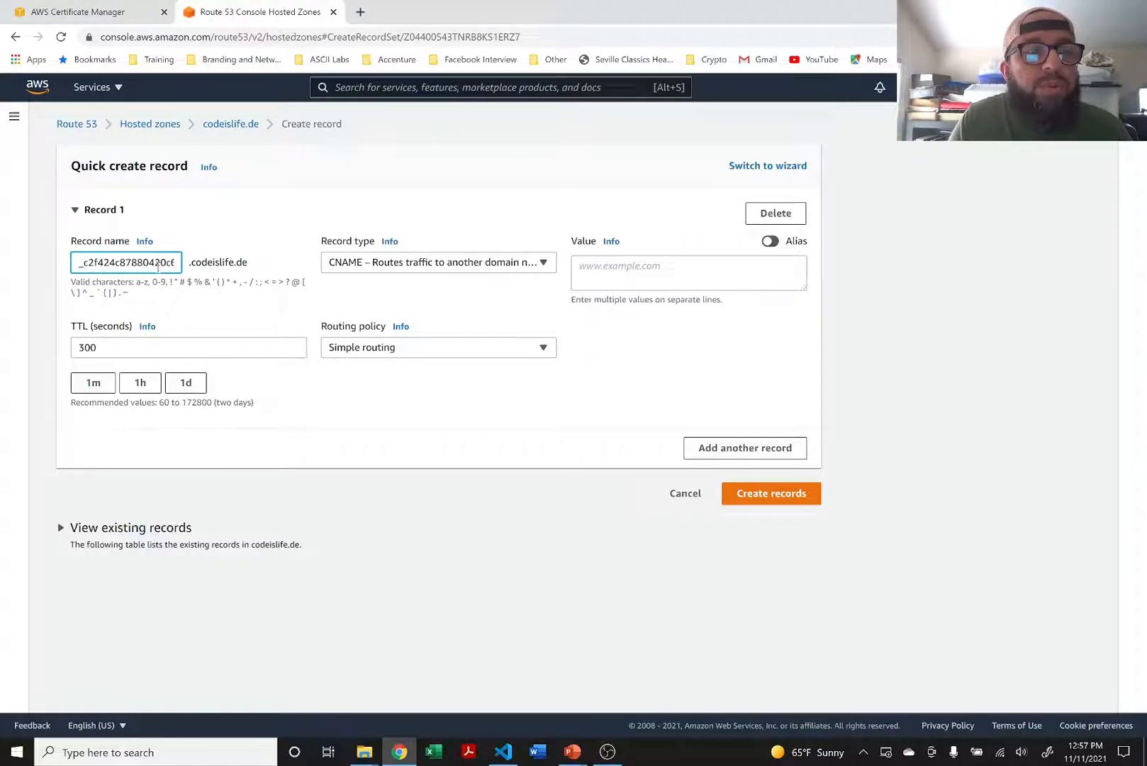
key("Right")
key("Right")
key("Right")
key("Right")
key("Right")
key("Right")
key("Right")
key("Right")
key("Right")
key("Right")
key("Right")
key("Right")
key("Right")
key("Right")
key("Right")
key("Right")
key("Right")
key("Right")
key("Right")
key("Right")
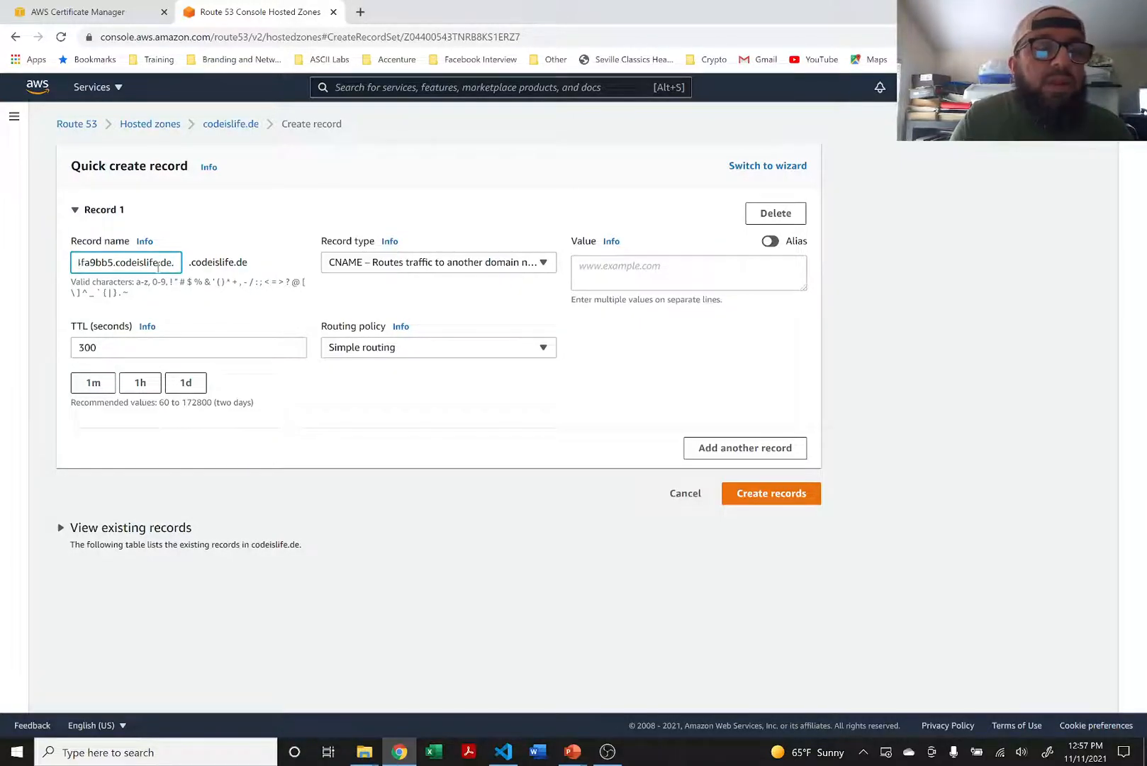
key("Left")
key("Left")
key("Left")
key("Left")
key("Left")
key("Left")
key("Left")
key("Left")
key("Left")
key("Left")
key("Left")
key("Left")
key("Left")
key("Left")
key("Left")
key("Left")
key("Left")
key("Left")
key("Left")
key("Left")
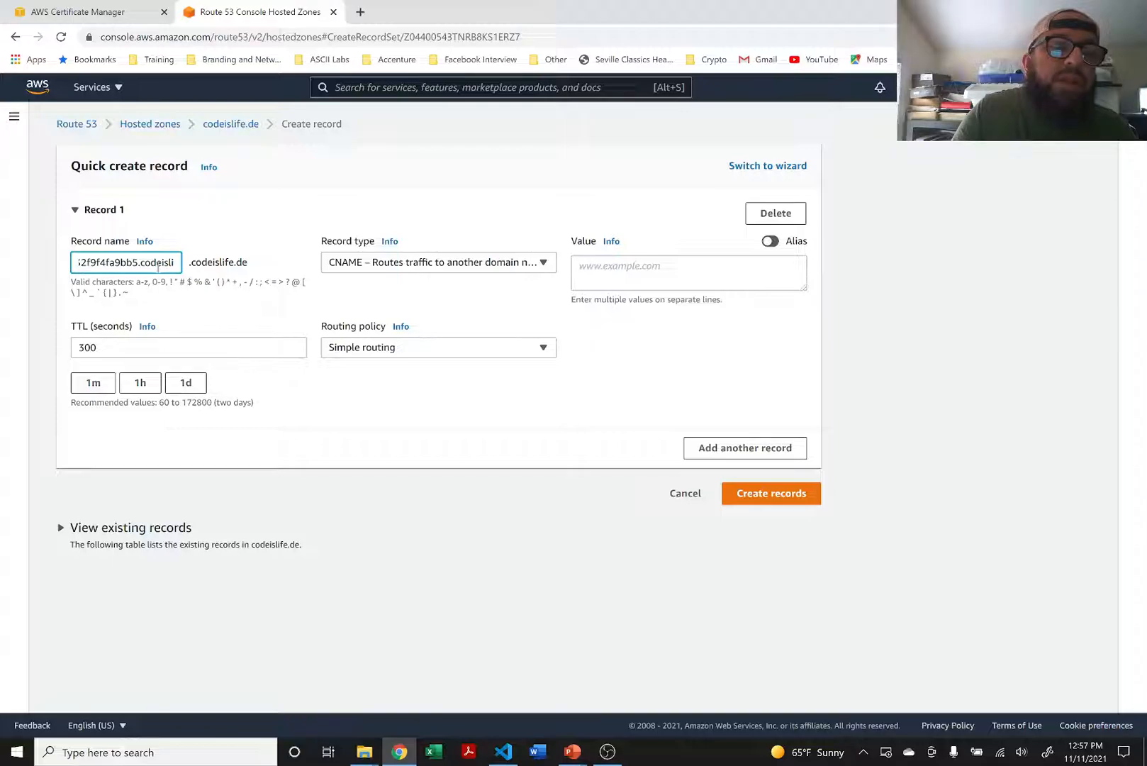
key("Left")
key("Left")
key("Left")
key("Left")
key("Left")
key("Left")
key("Left")
key("Left")
key("Left")
key("Left")
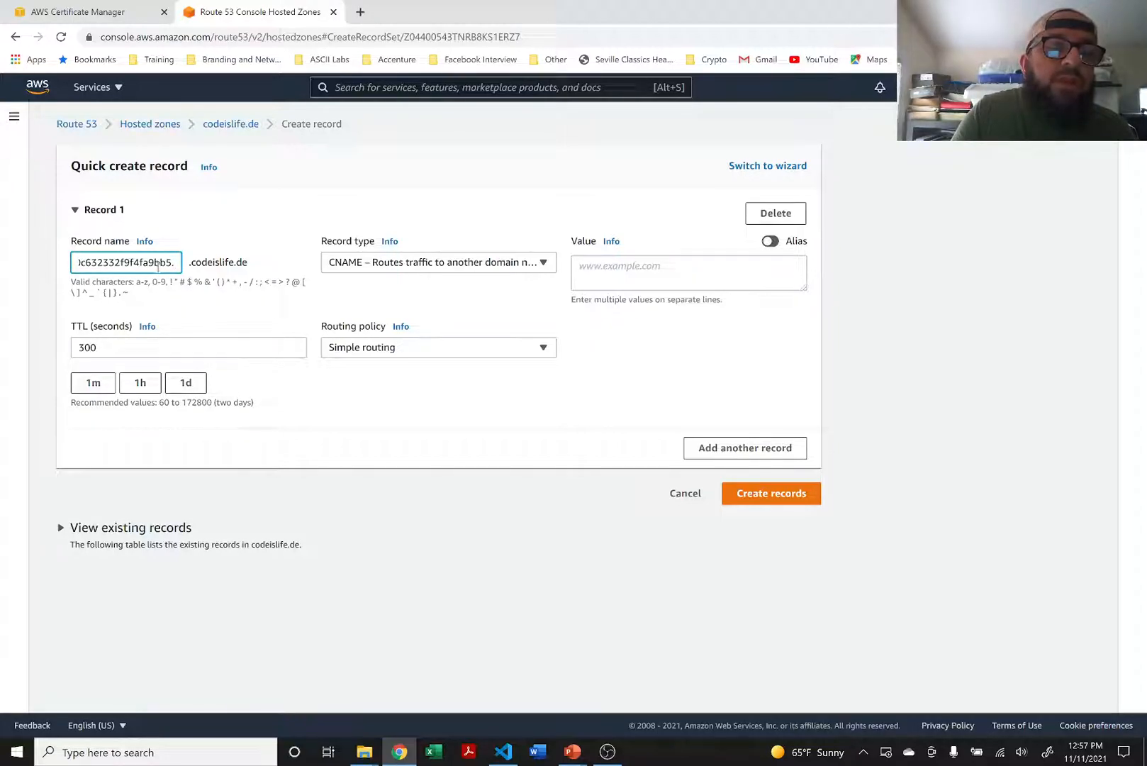
key("Left")
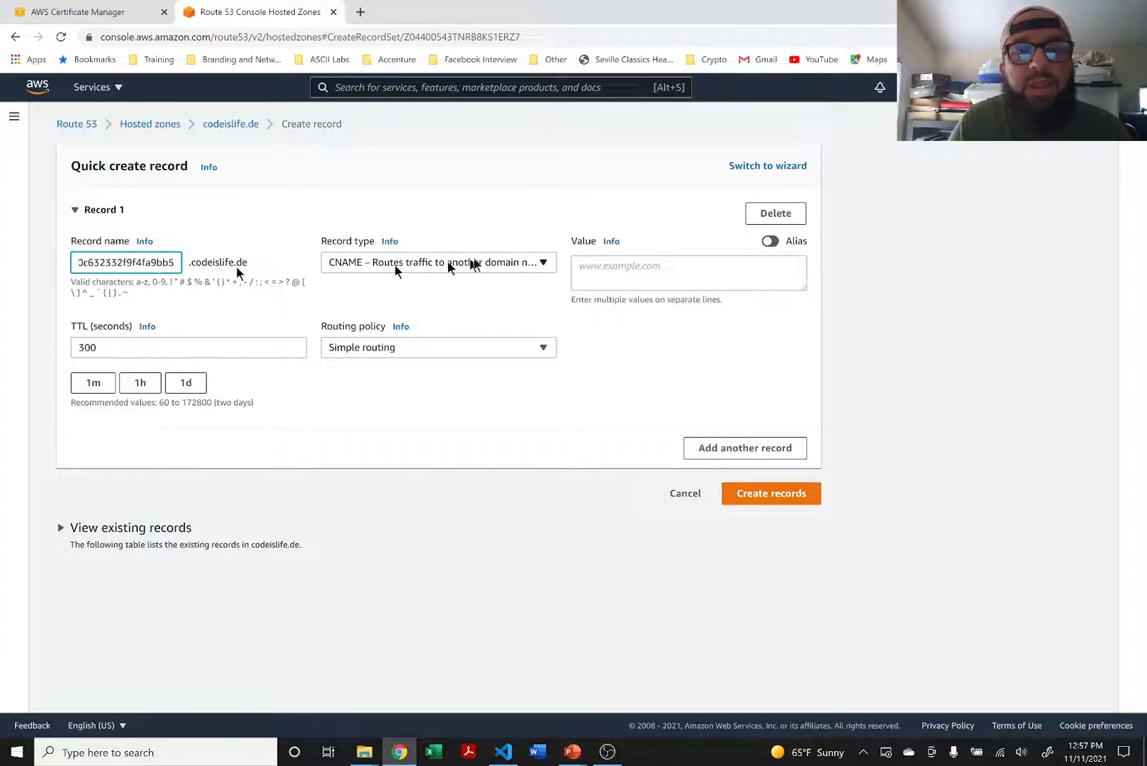
Copy the codeislife.de CNAME value from the certificate into the record's value and create the record.
left_click(613, 262)
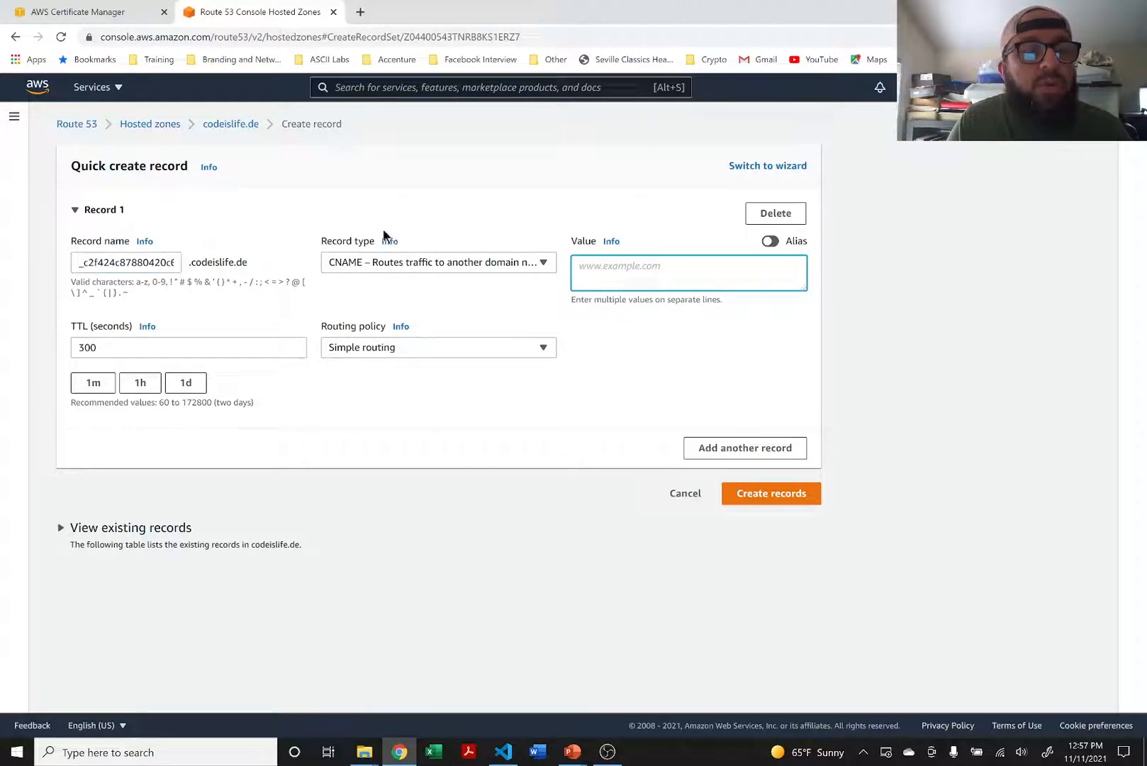
left_click(106, 12)
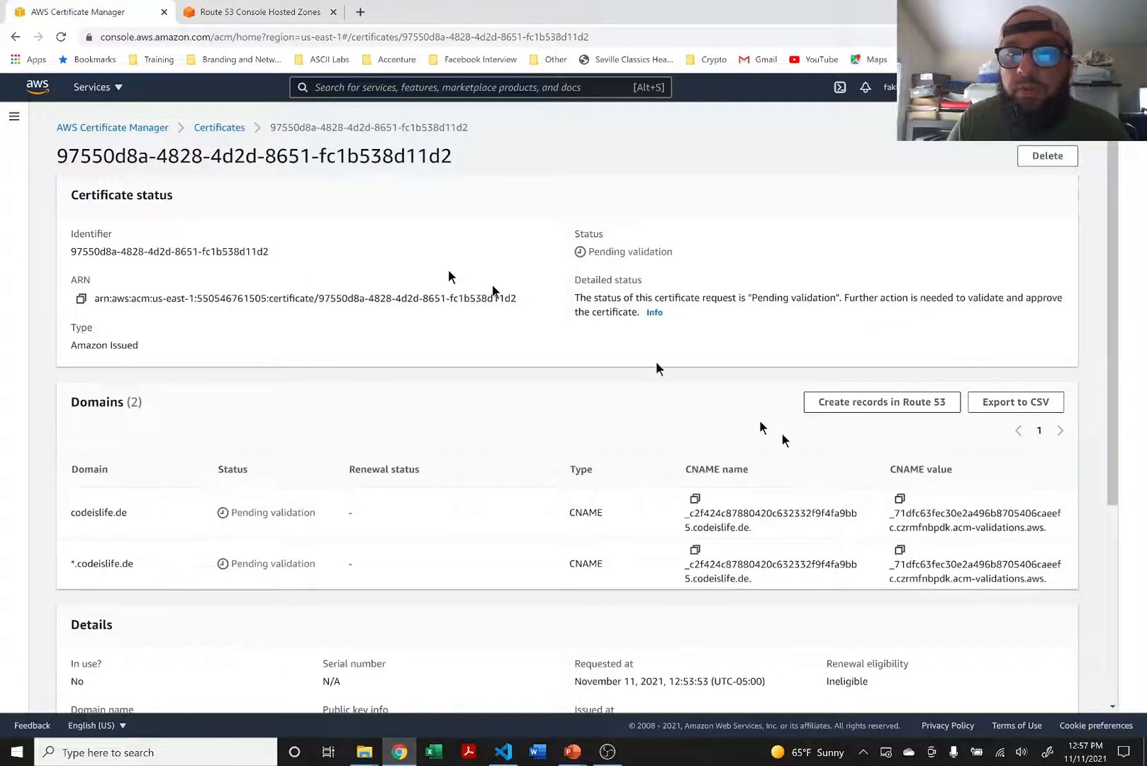
left_click(900, 500)
left_click(248, 12)
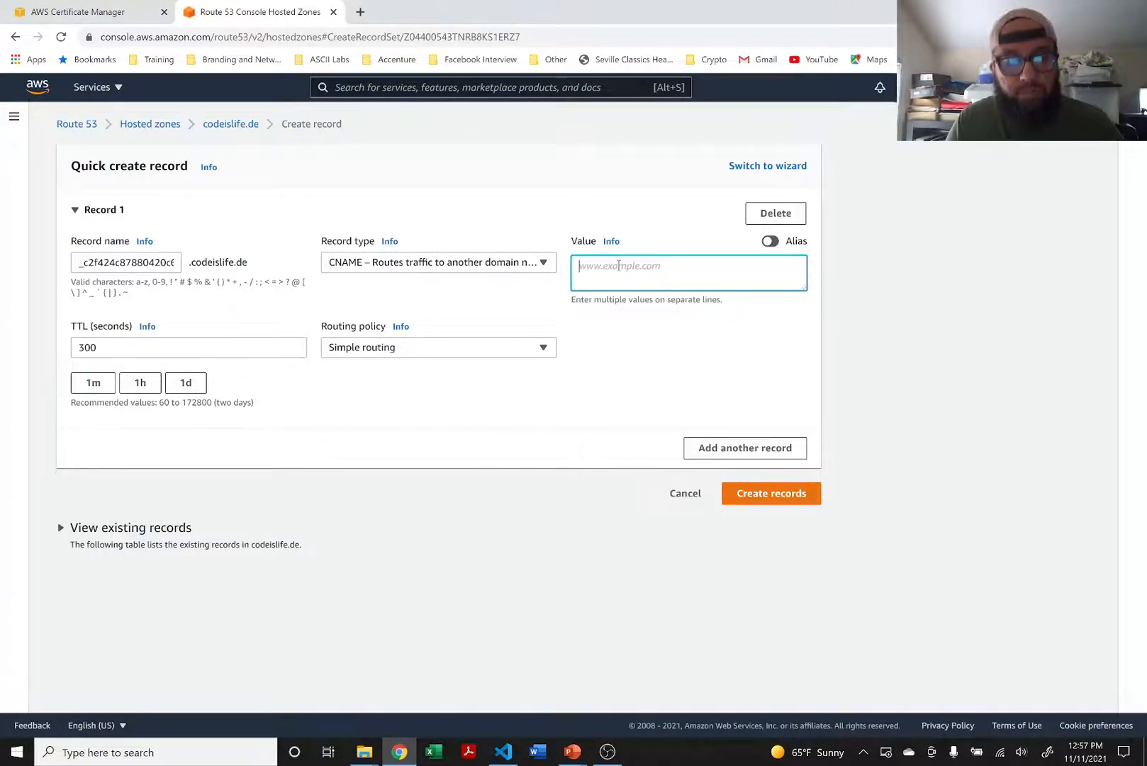
key("ctrl+v")
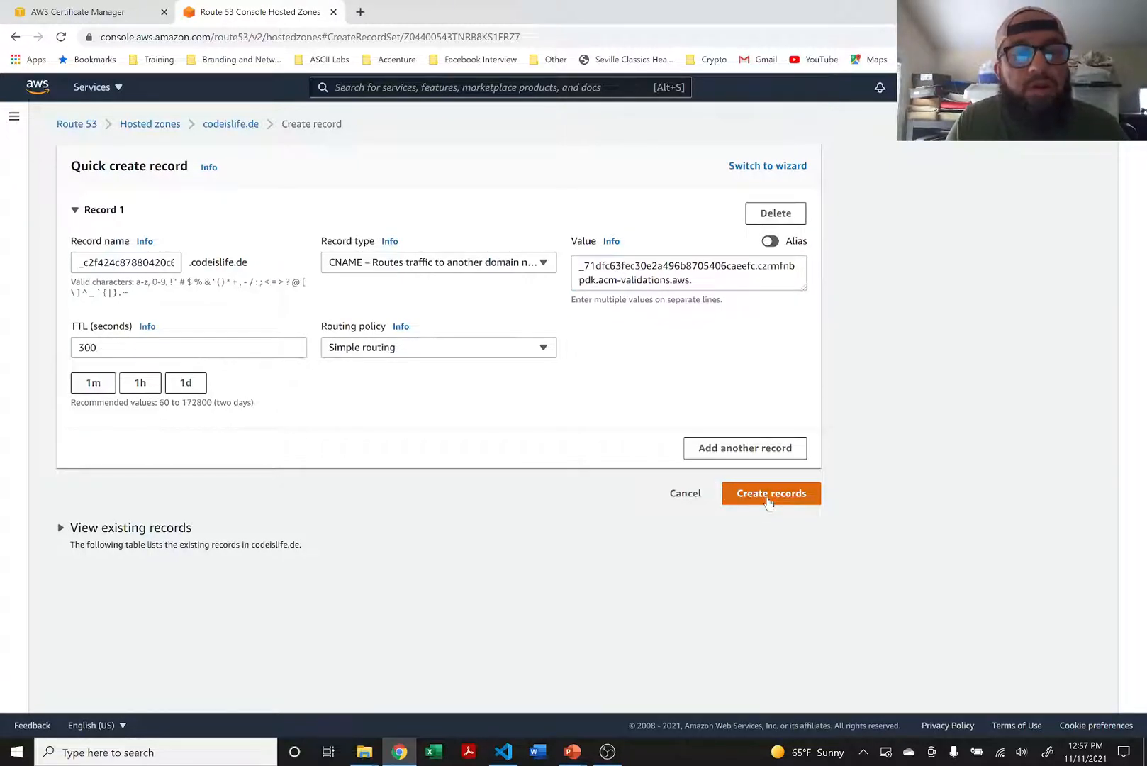
left_click(765, 504)
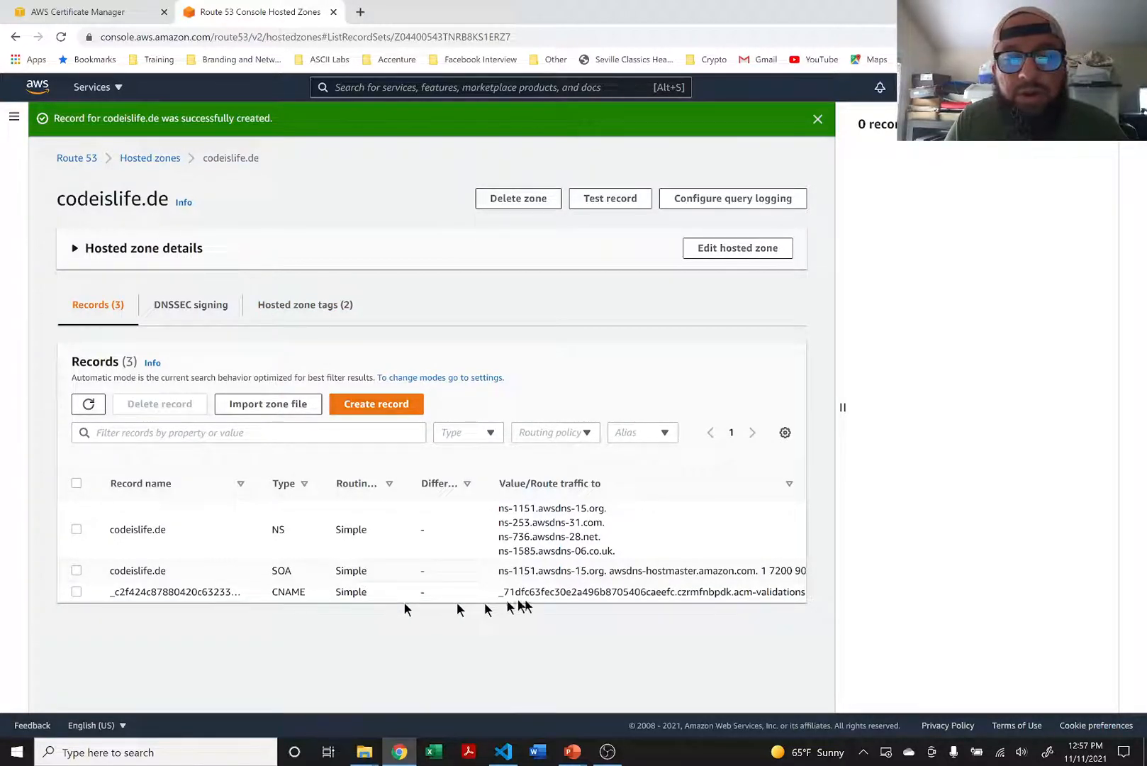
Check the validation status of the codeislife.de certificate in the refreshed certificates list, glancing back at the hosted zone's records.
left_click(128, 12)
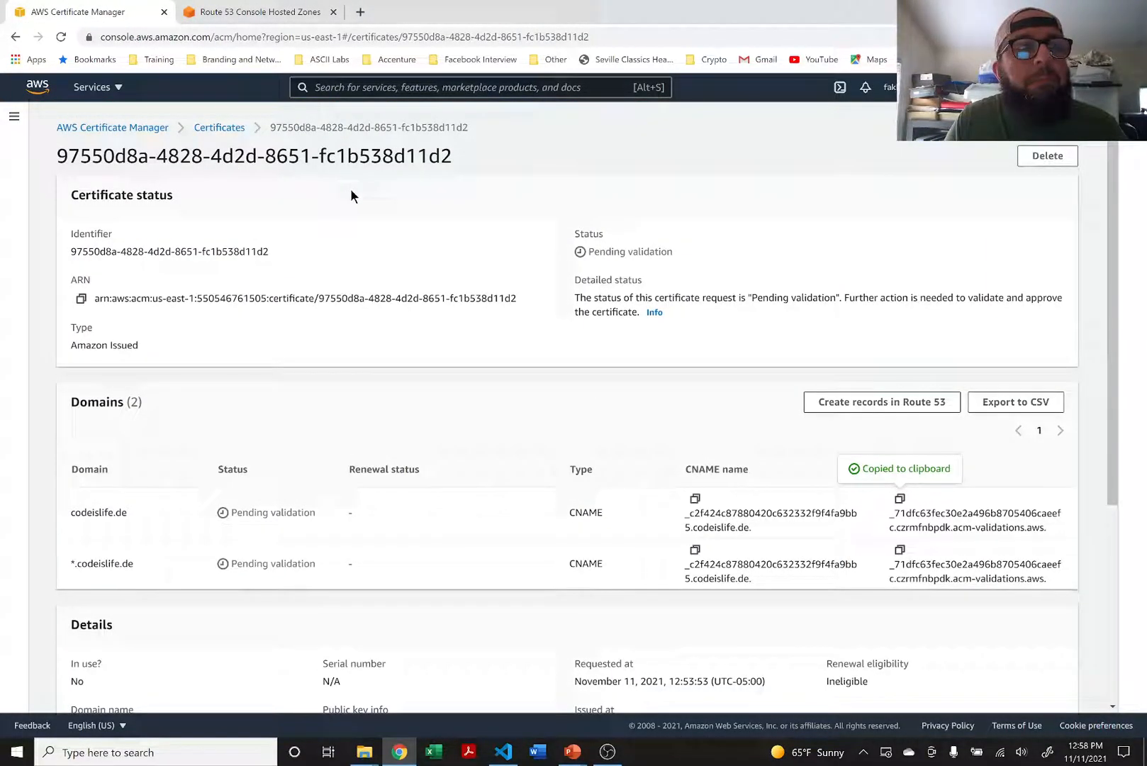
left_click(206, 129)
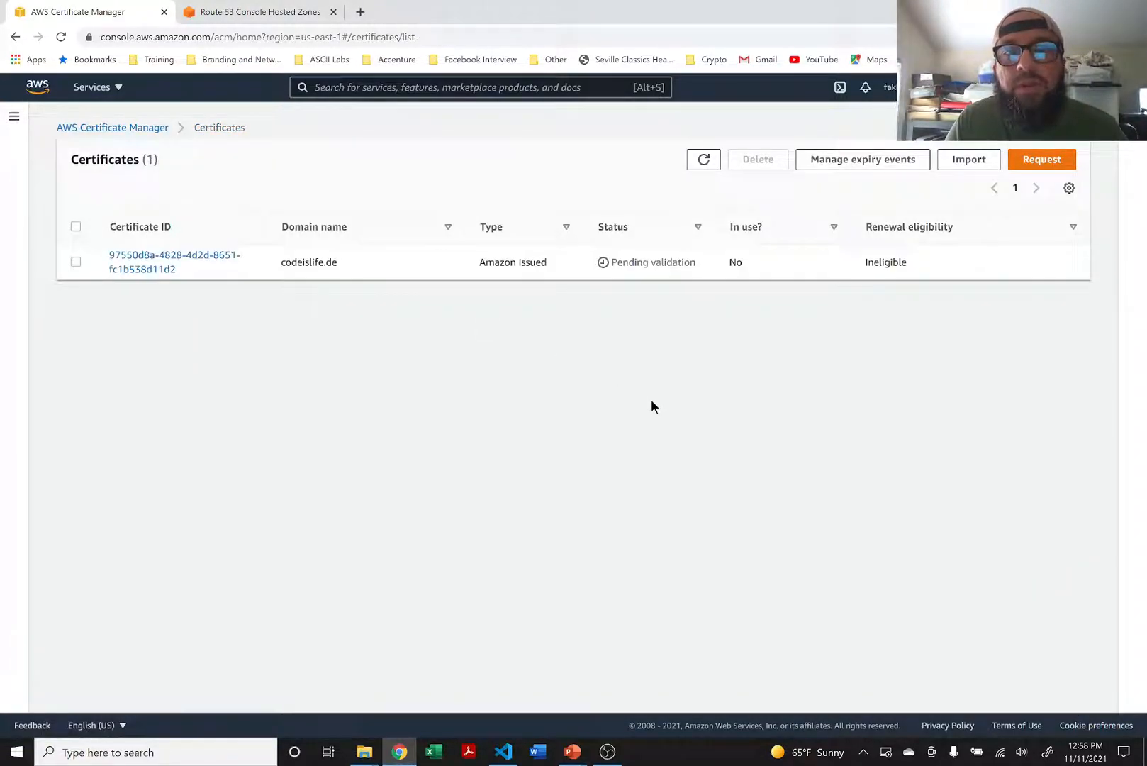
left_click(60, 36)
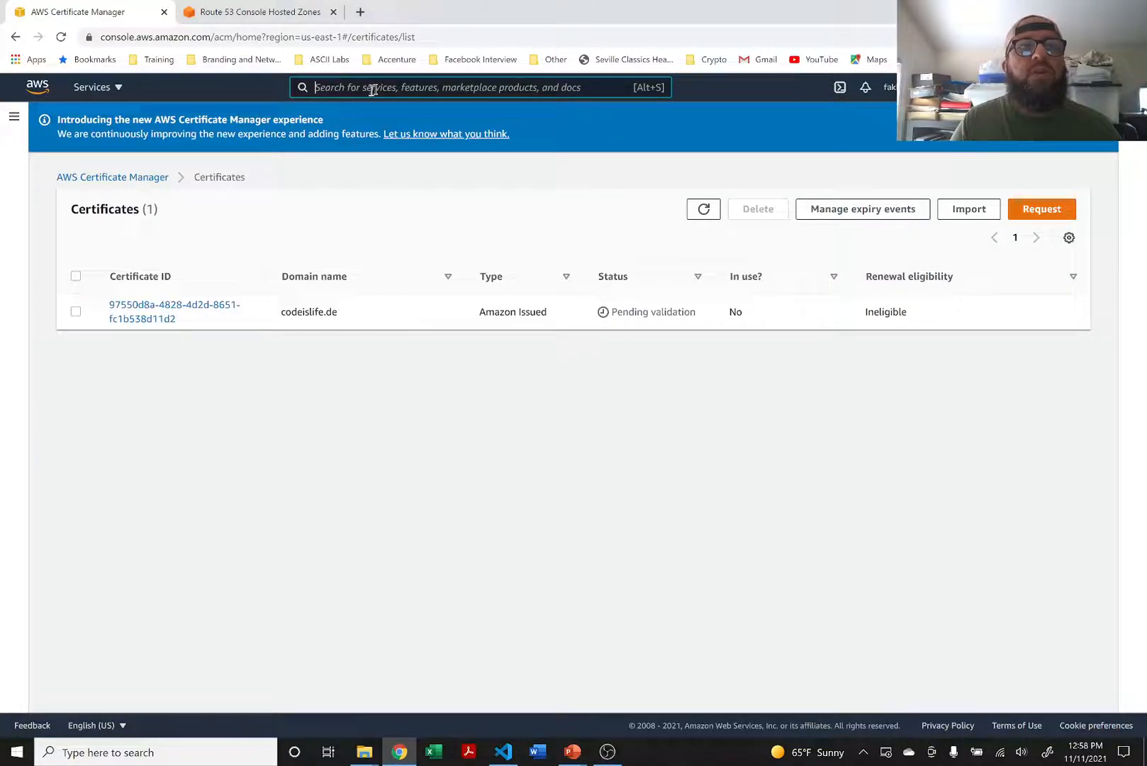
left_click(253, 14)
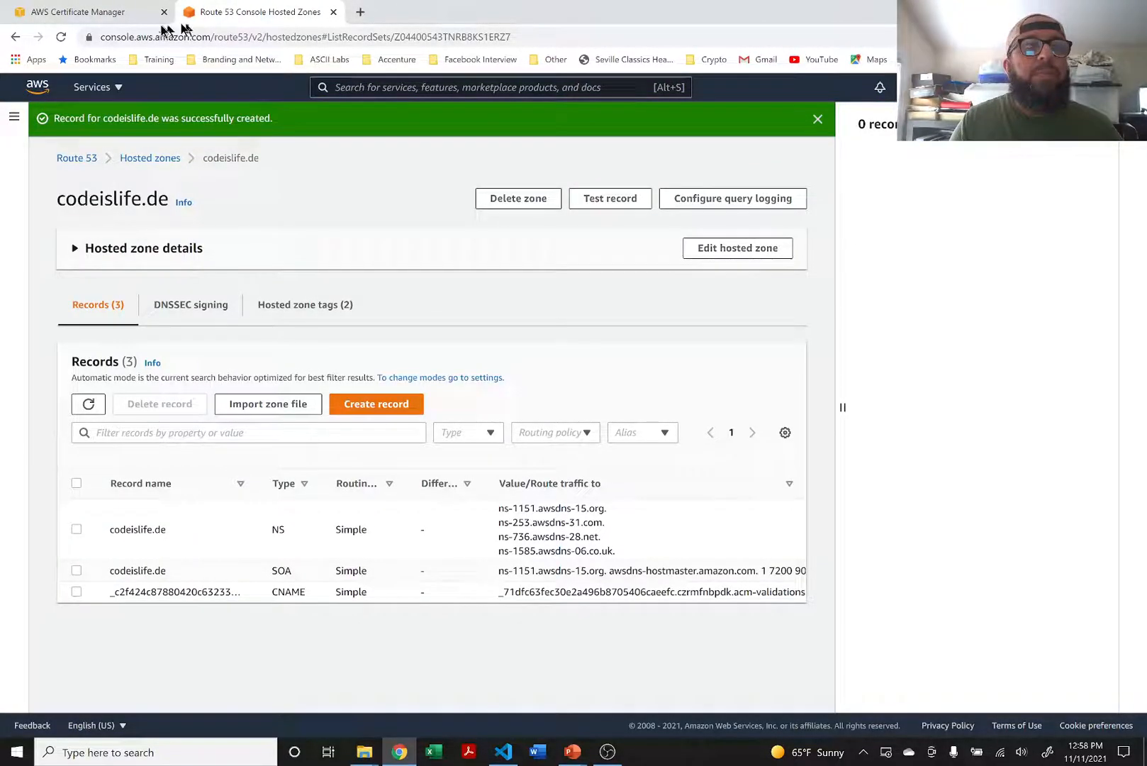
left_click(122, 18)
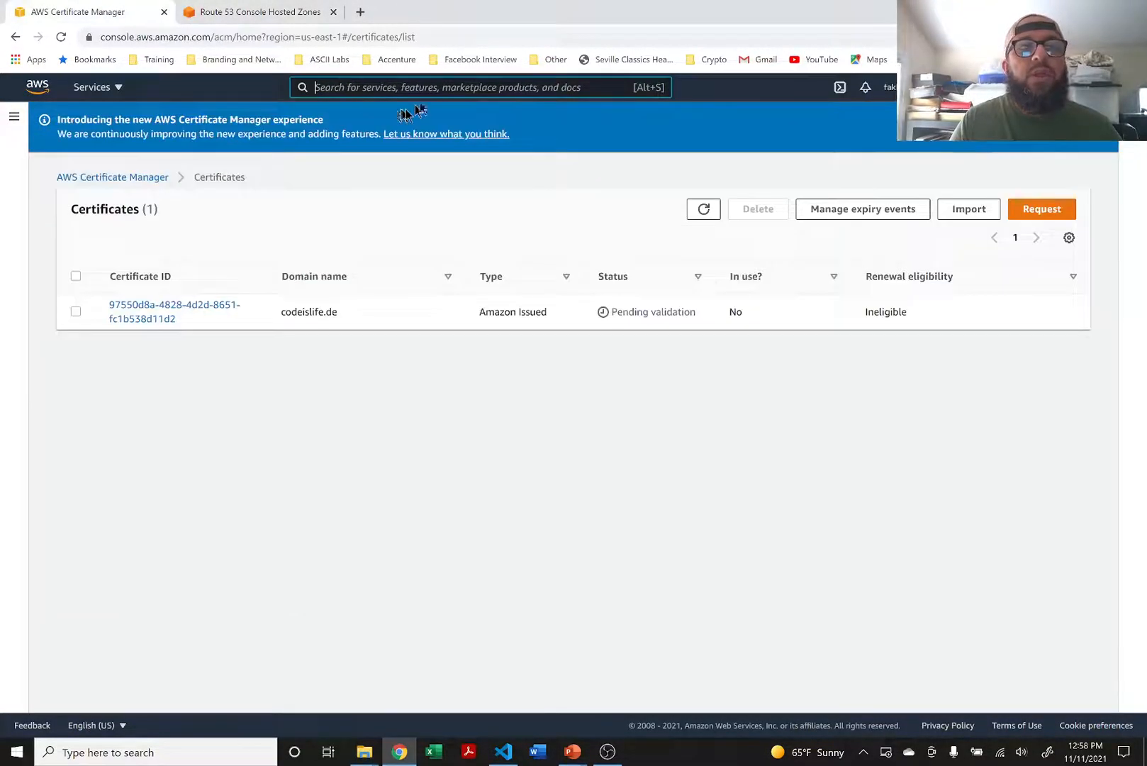
Duplicate the Route 53 browser tab and open the CloudFront service in the copy by searching for "CloudFront".
right_click(271, 14)
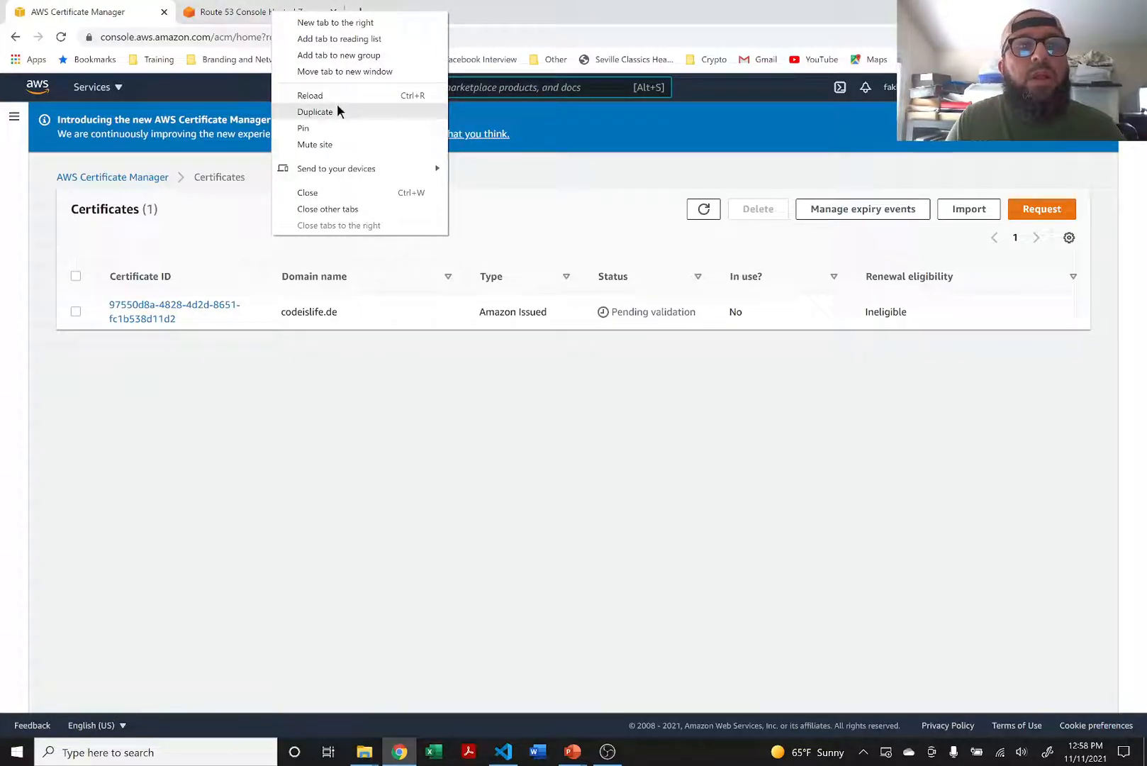
left_click(315, 111)
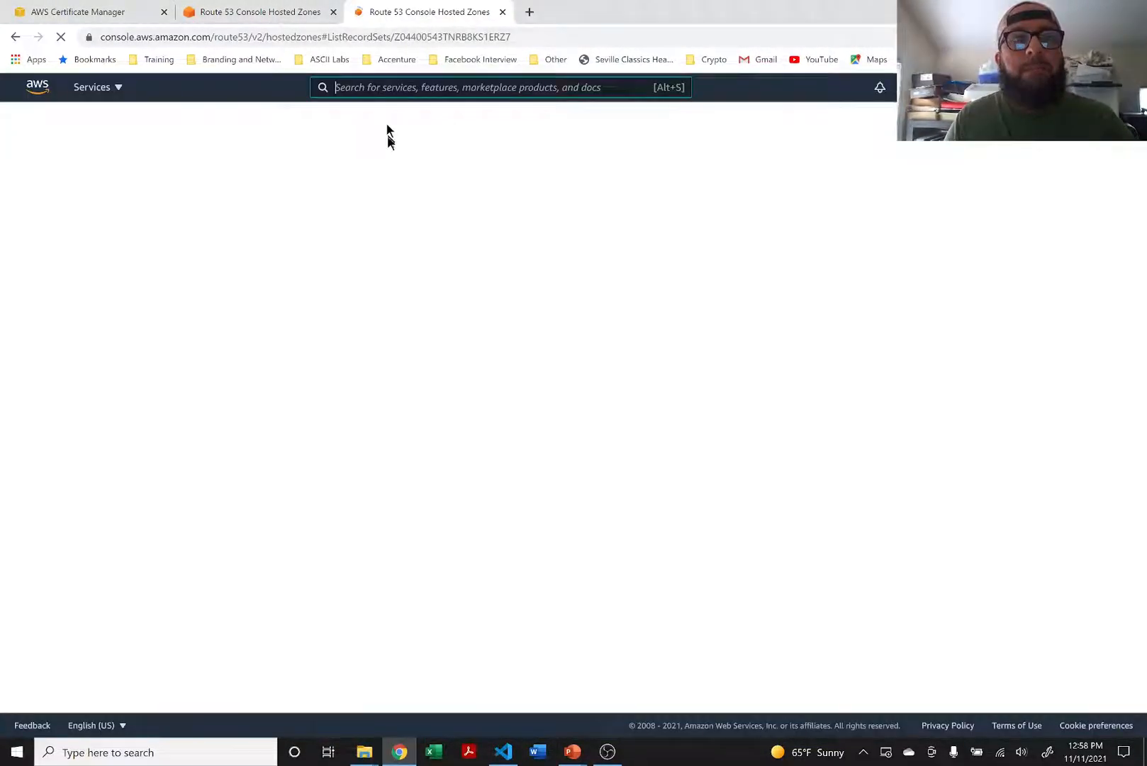
type("c")
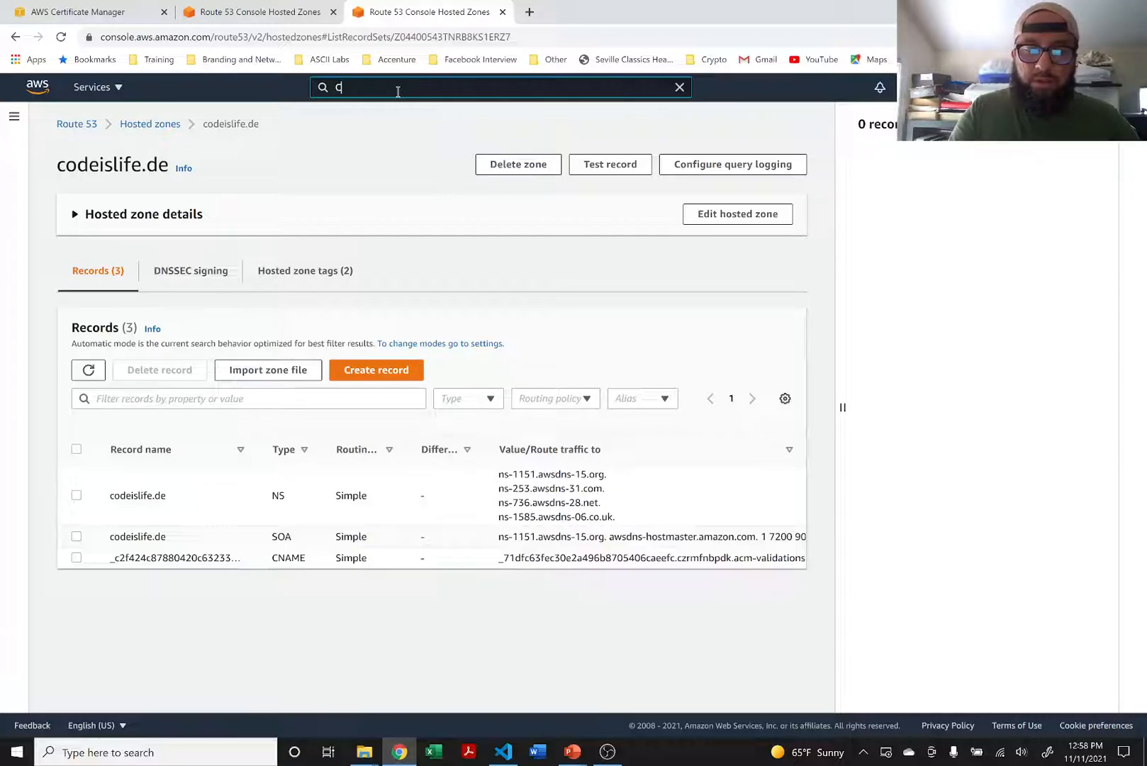
type("loudFront")
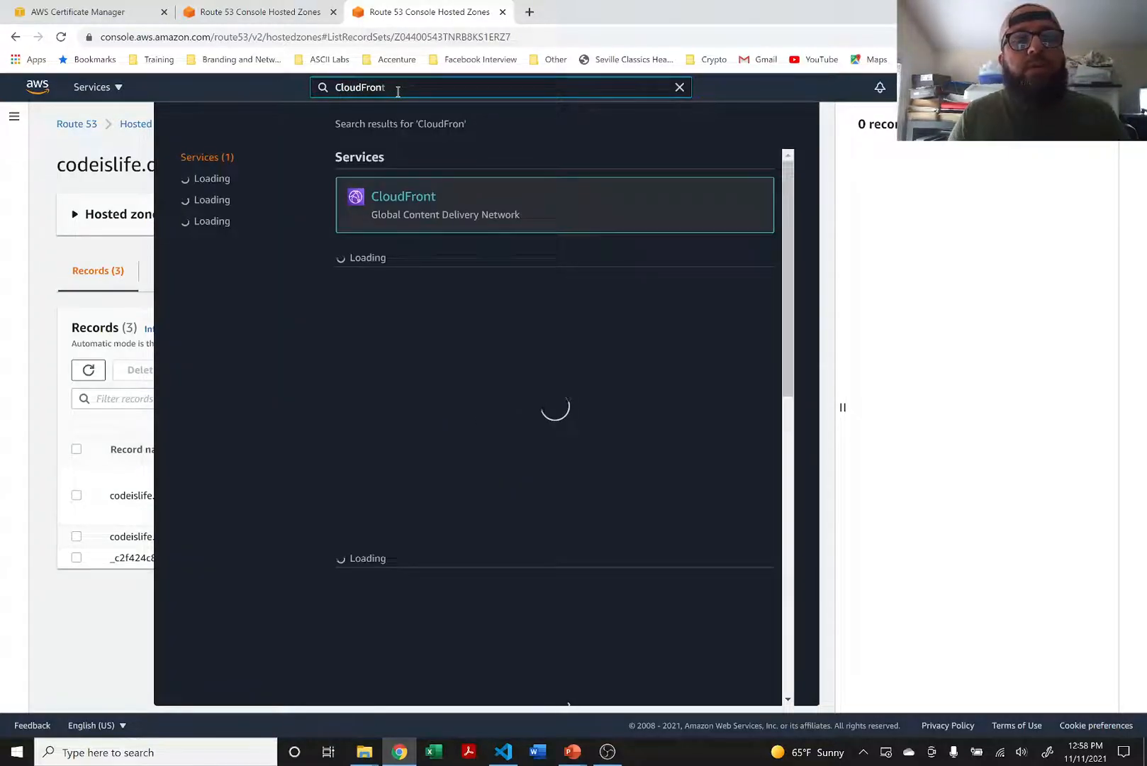
left_click(402, 198)
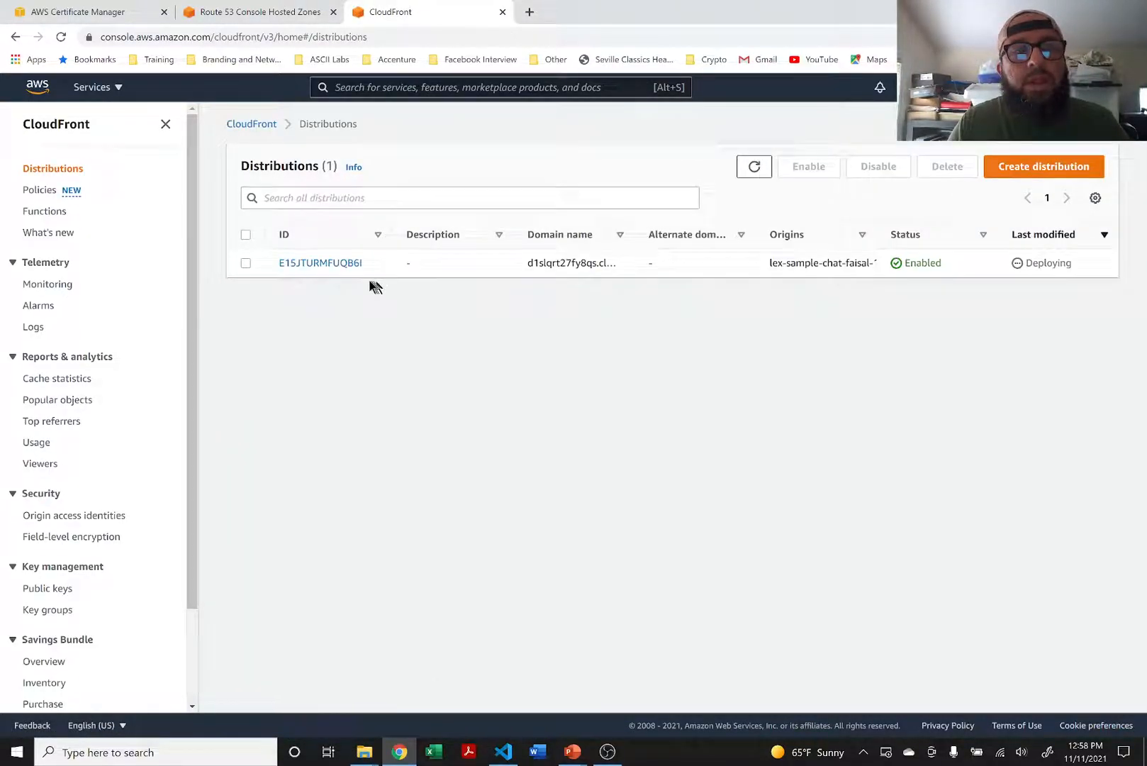
View the CloudFront distribution's general details and its deployment state in the distributions list.
left_click(289, 265)
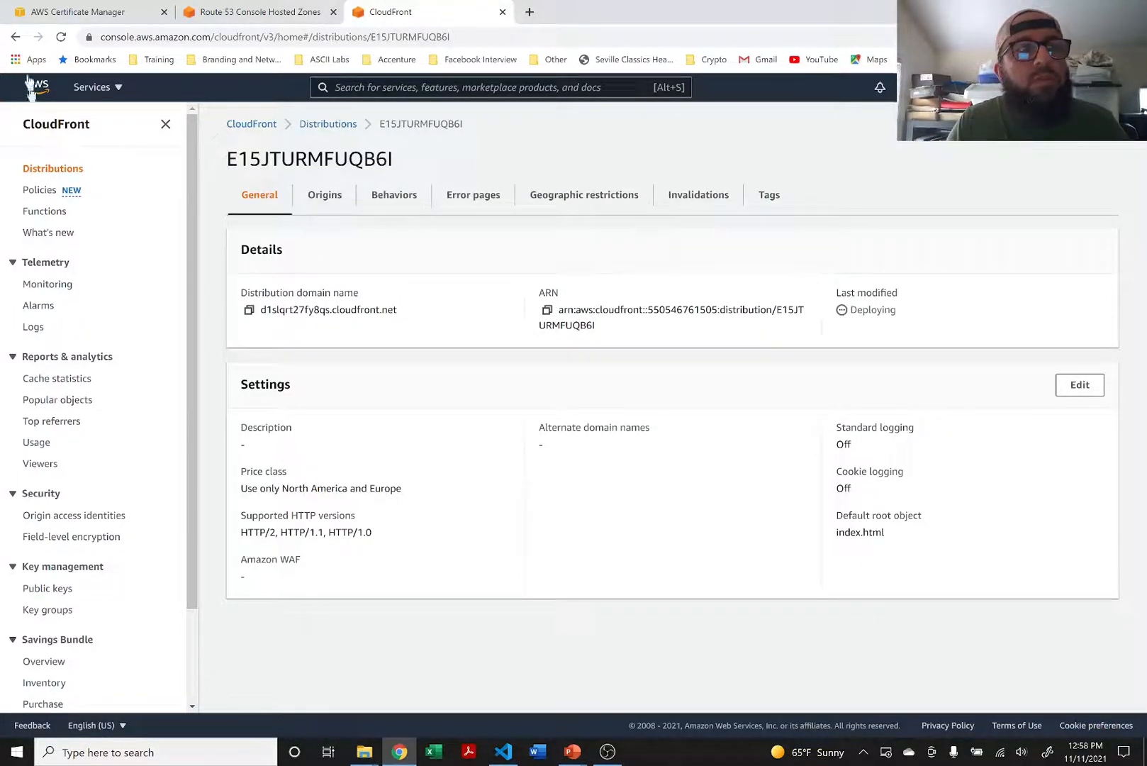
left_click(15, 37)
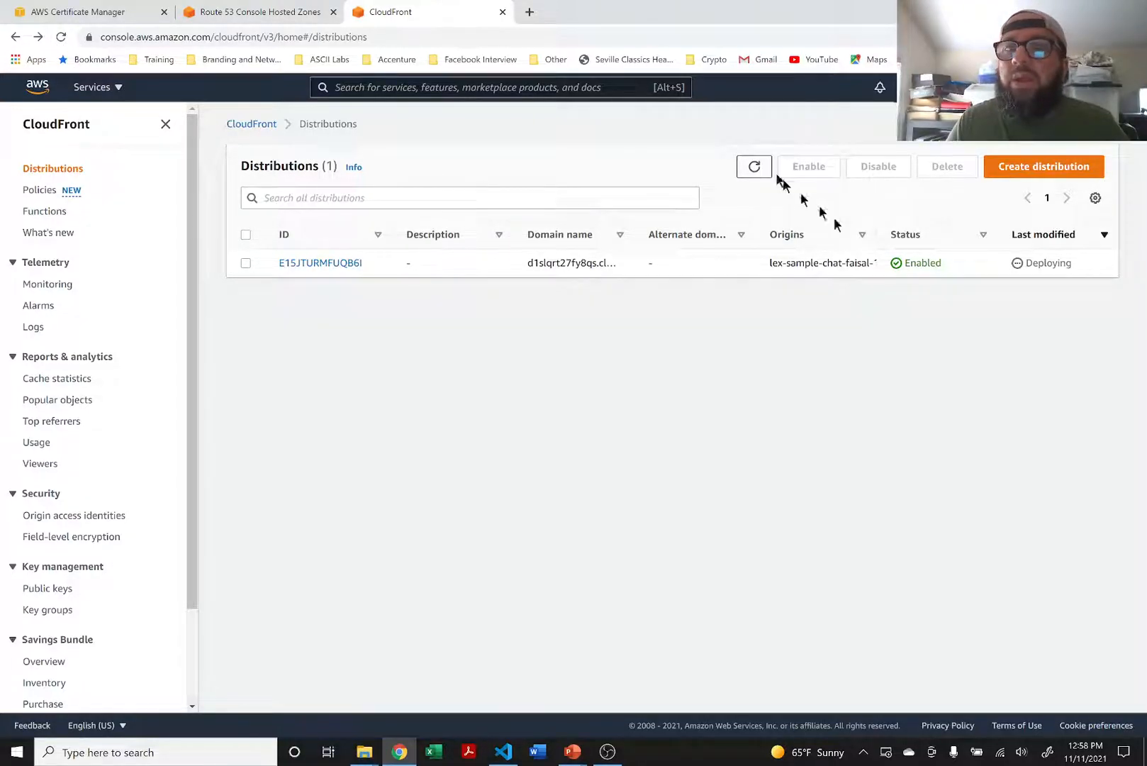
left_click(314, 262)
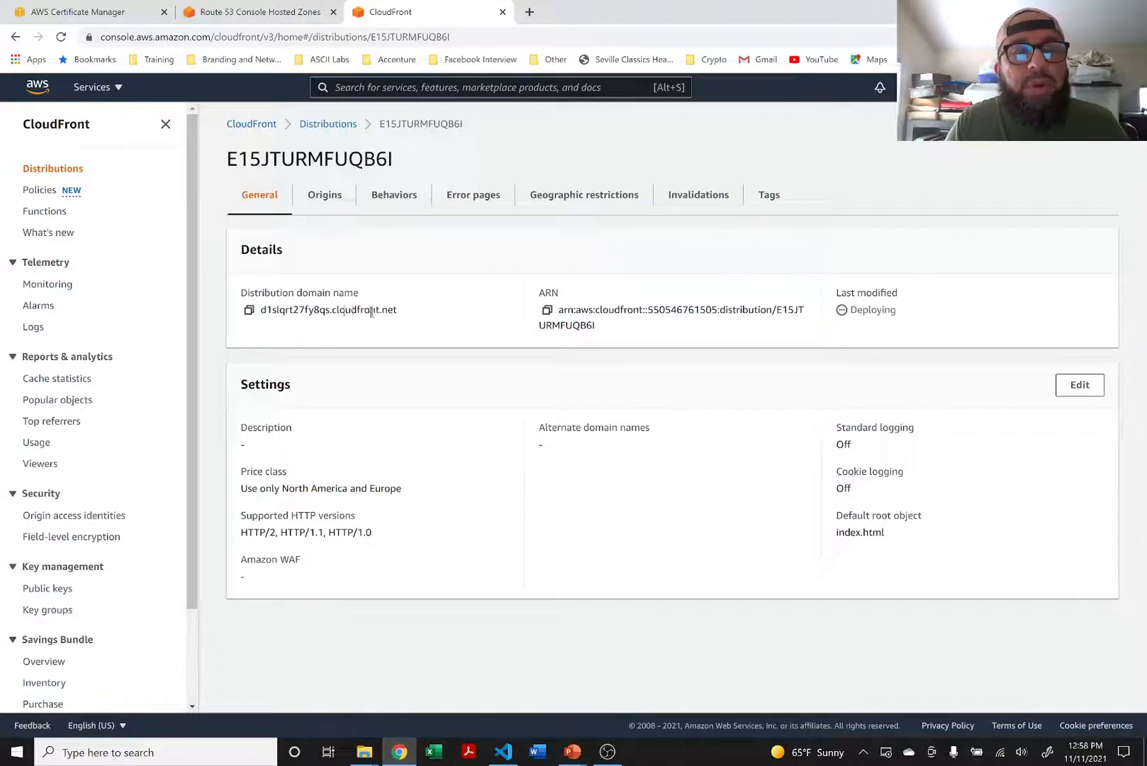
Copy the distribution domain name, try to load it in a new incognito window, and close that window.
left_click(250, 313)
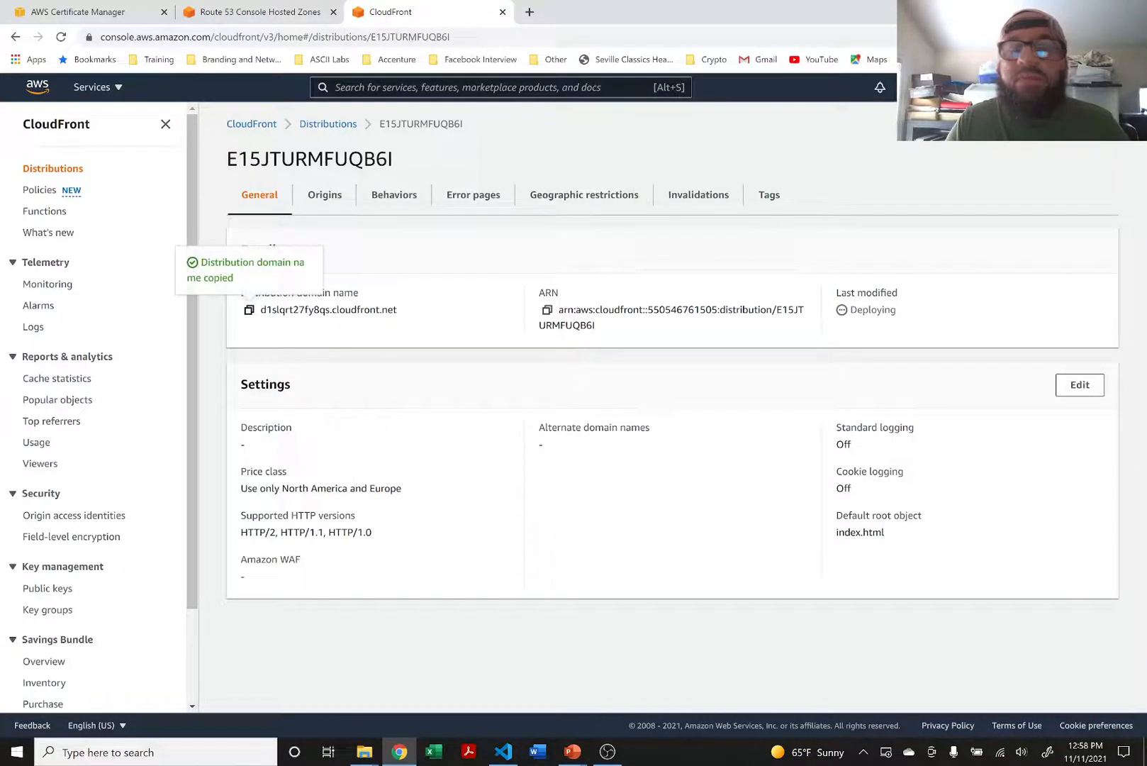
left_click(1134, 37)
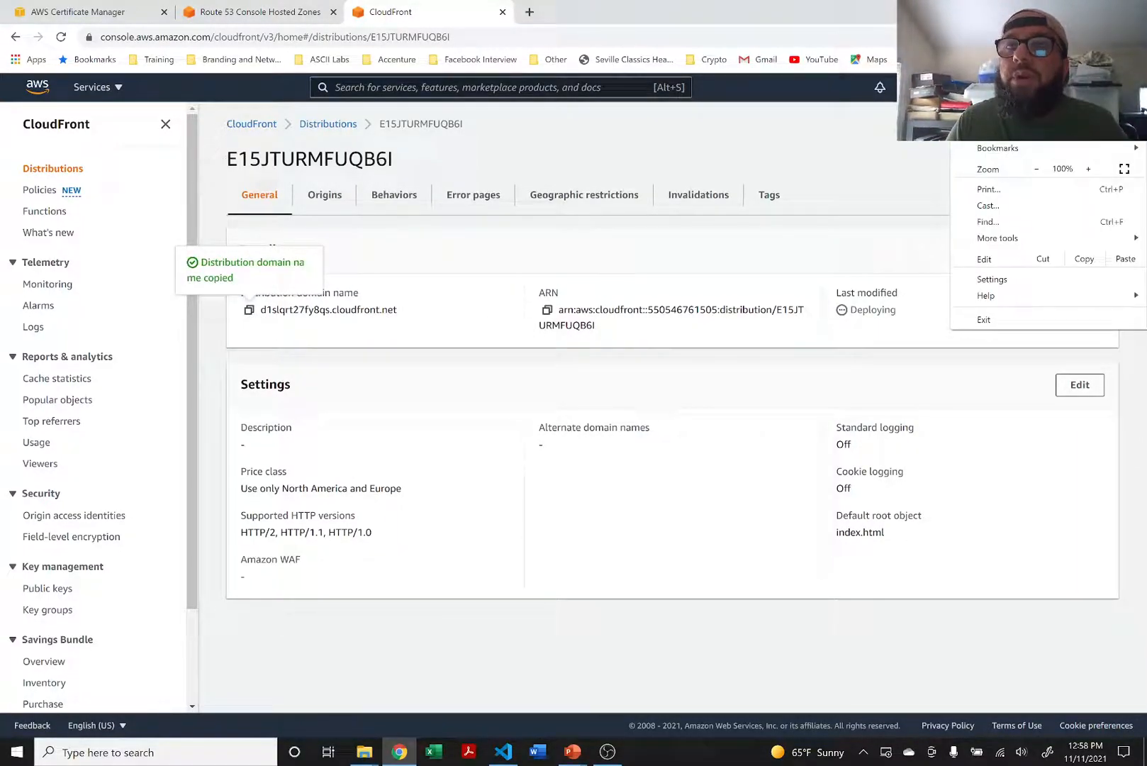
left_click(1014, 95)
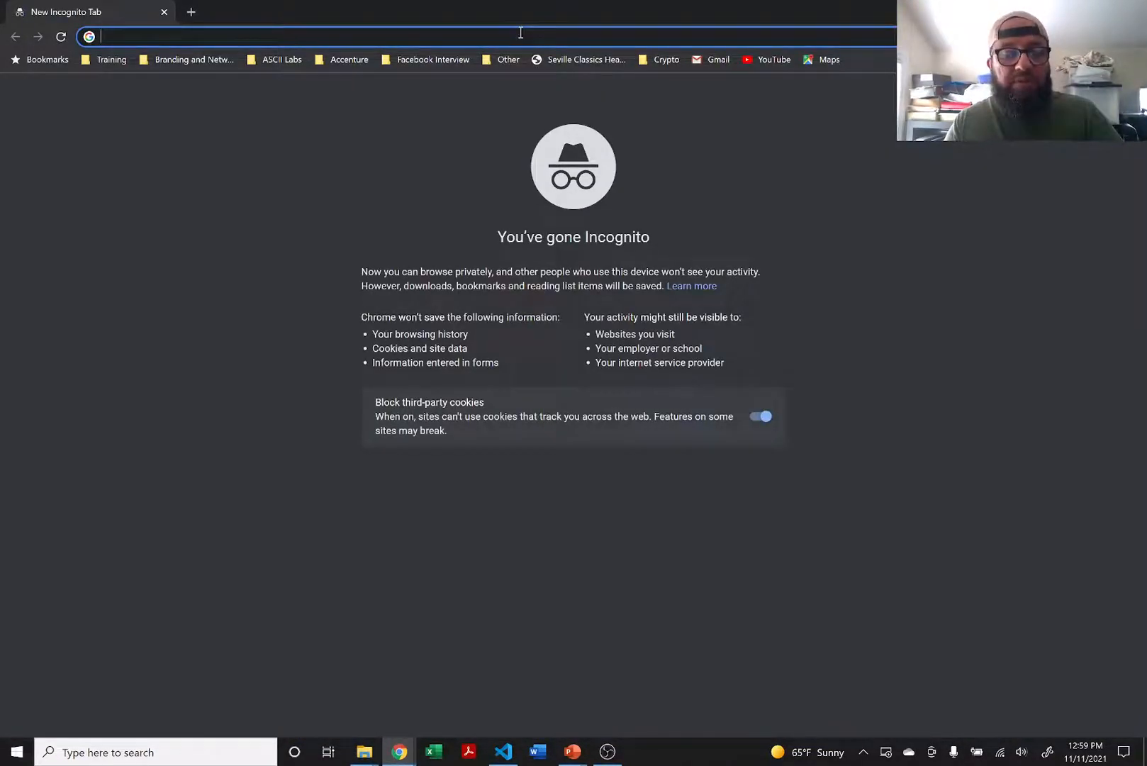
key("ctrl+v")
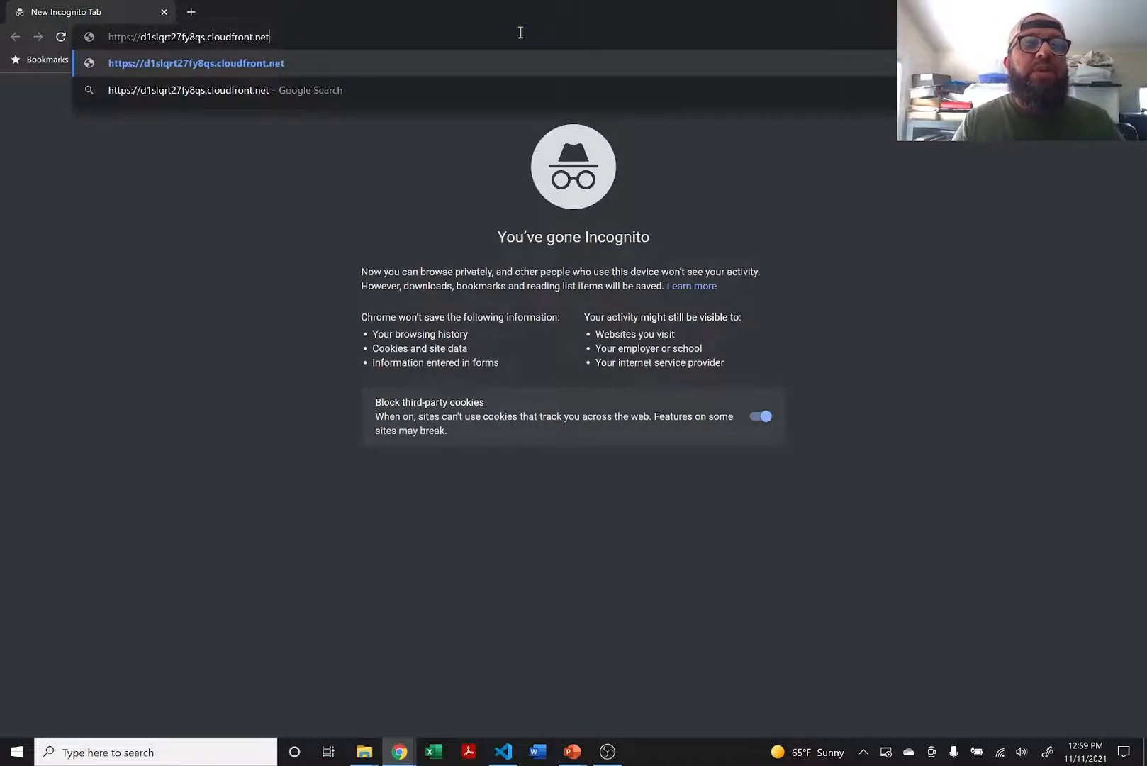
key("Return")
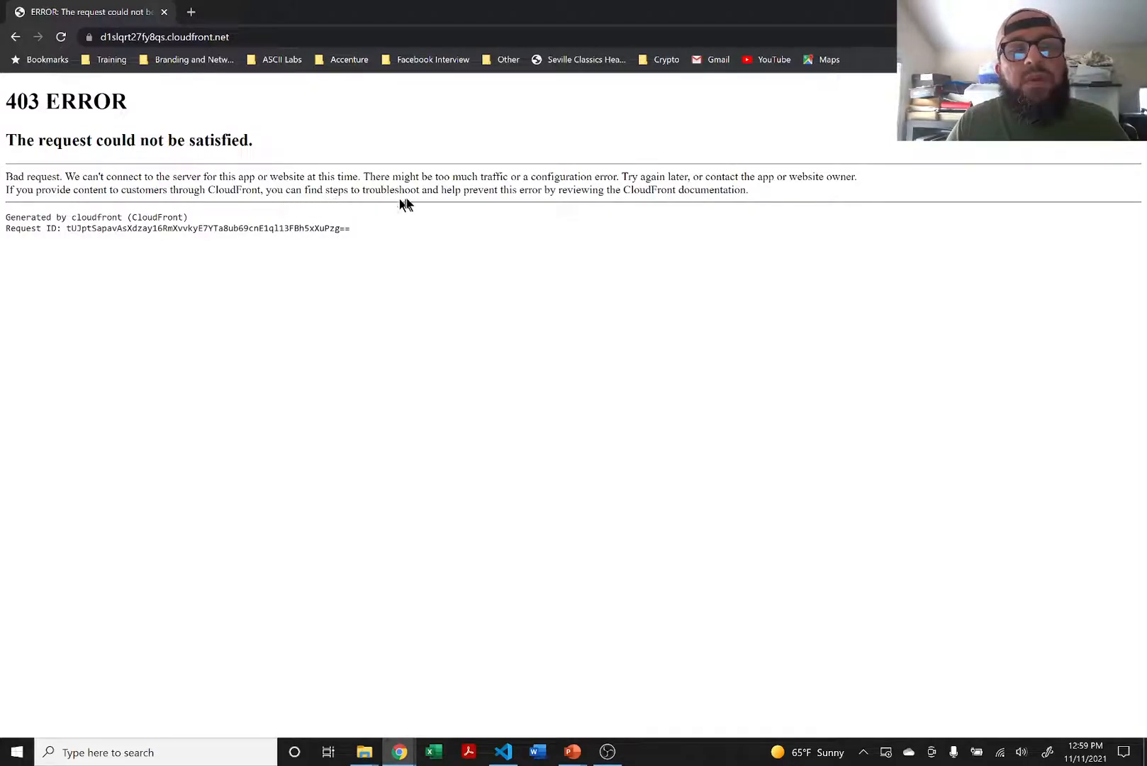
left_click(164, 13)
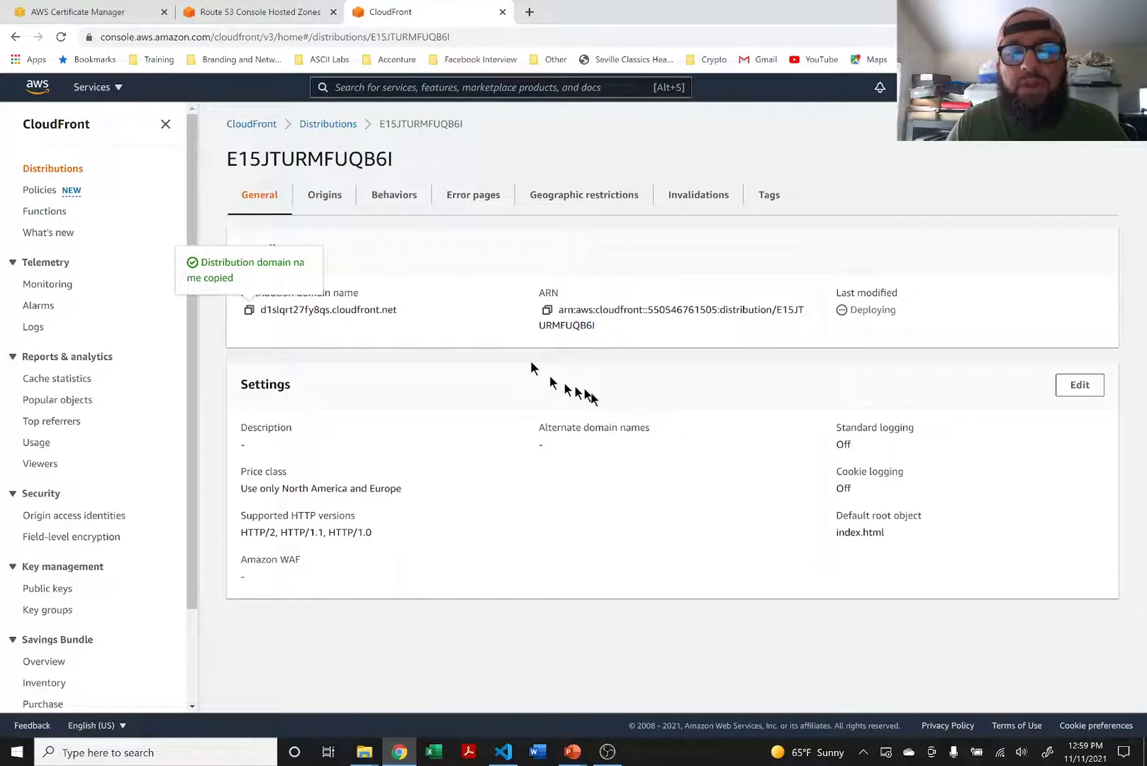
View the distribution's origins, and return to its general details by way of the distributions list.
left_click(331, 198)
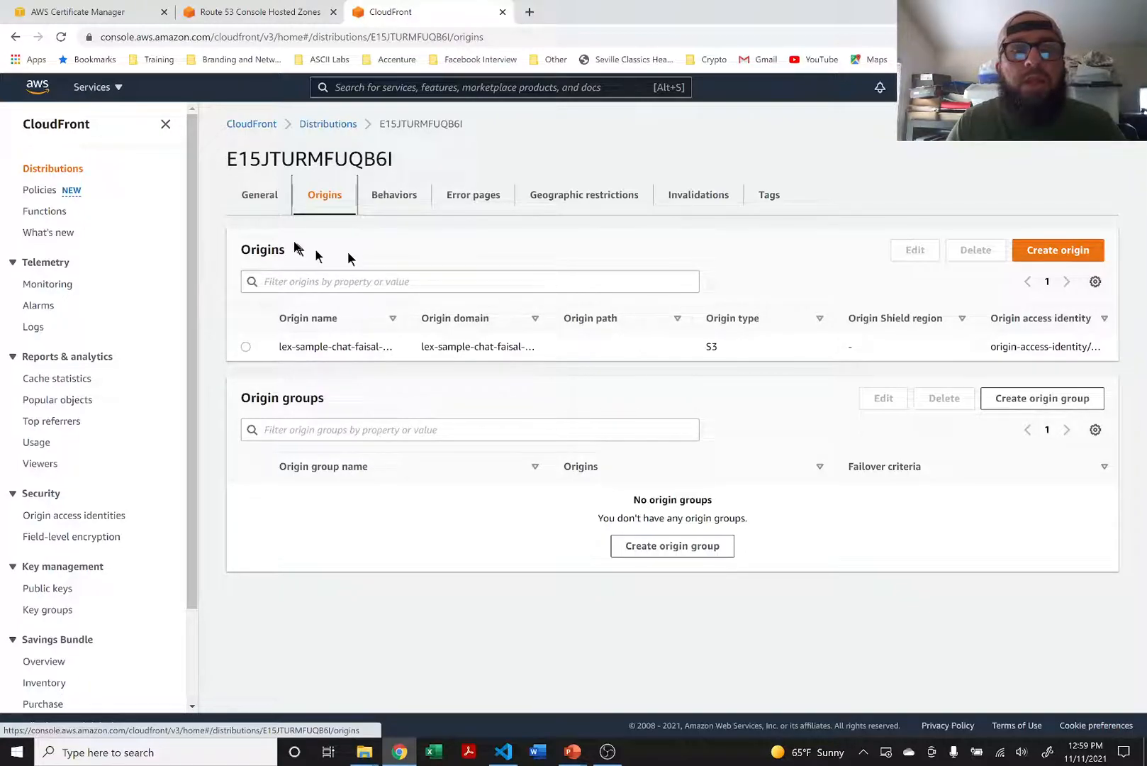
left_click(257, 196)
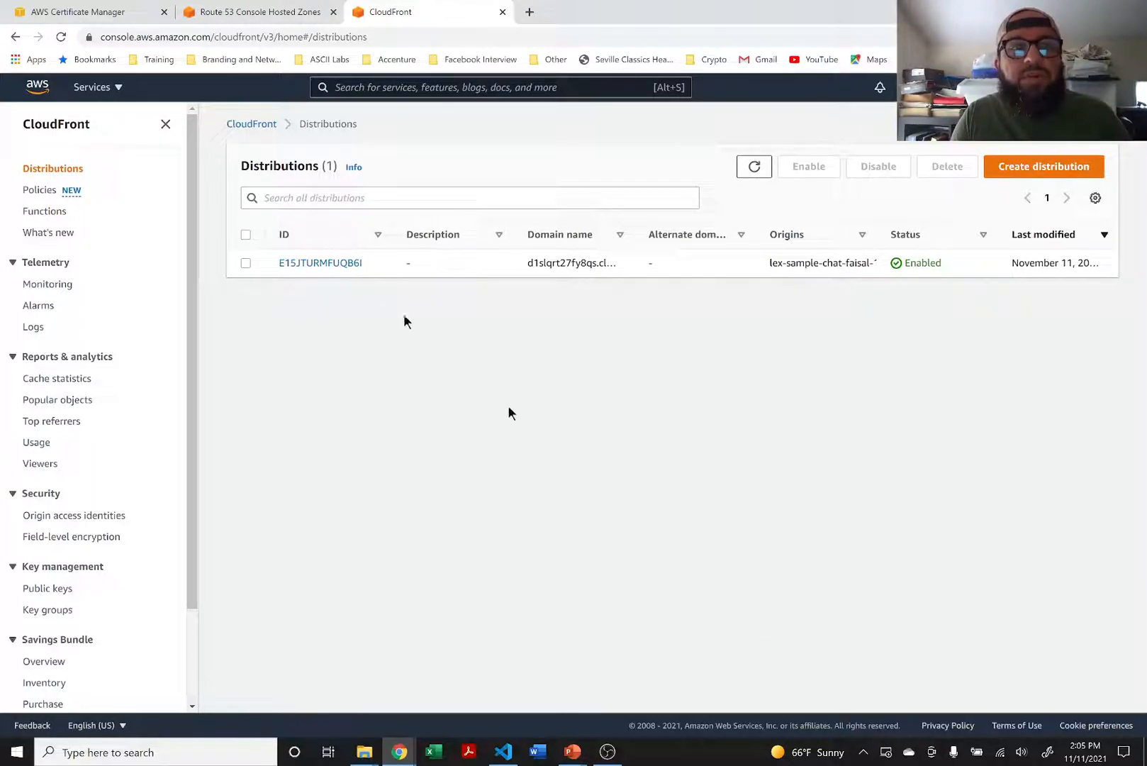
left_click(311, 263)
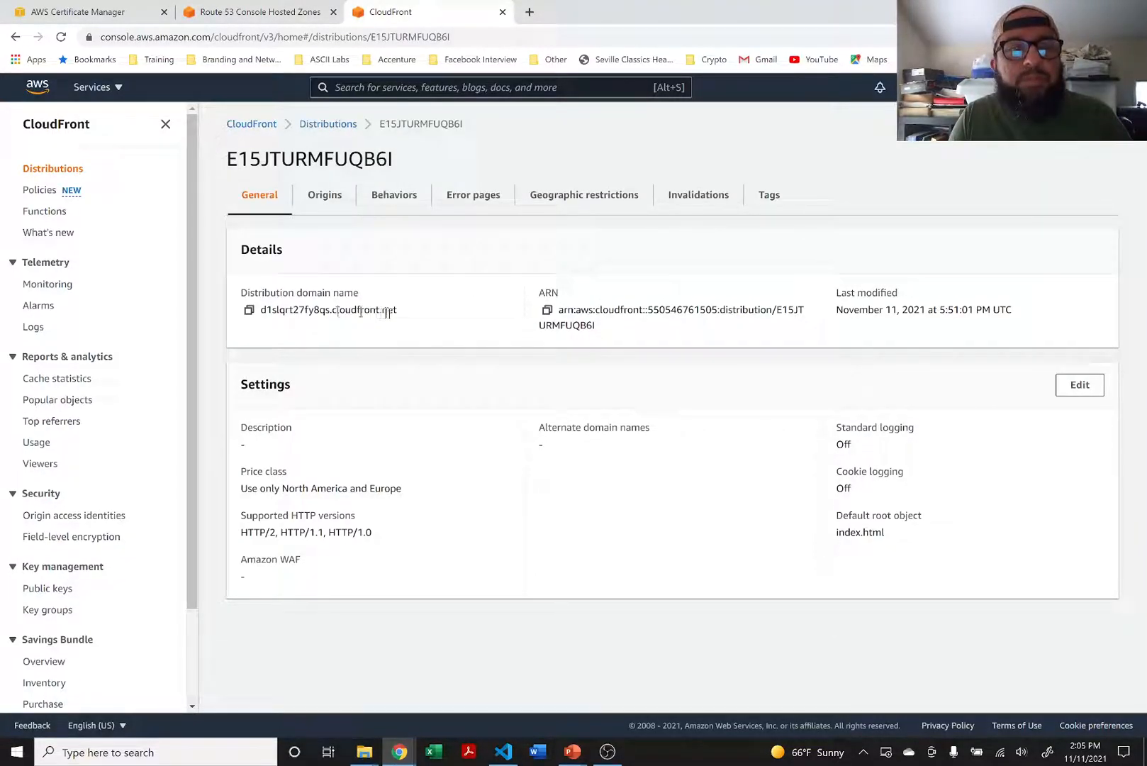
Copy the distribution domain name again and load the chat site from it in a new incognito window.
left_click(248, 309)
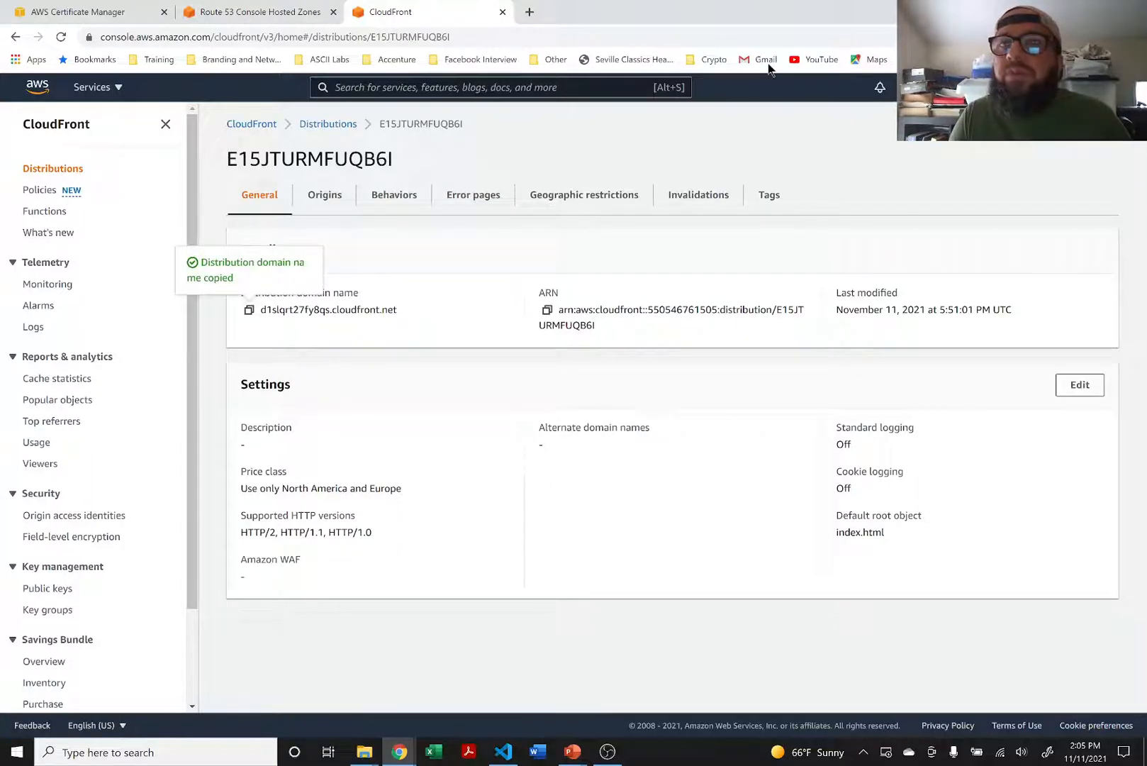
left_click(1135, 37)
left_click(1007, 91)
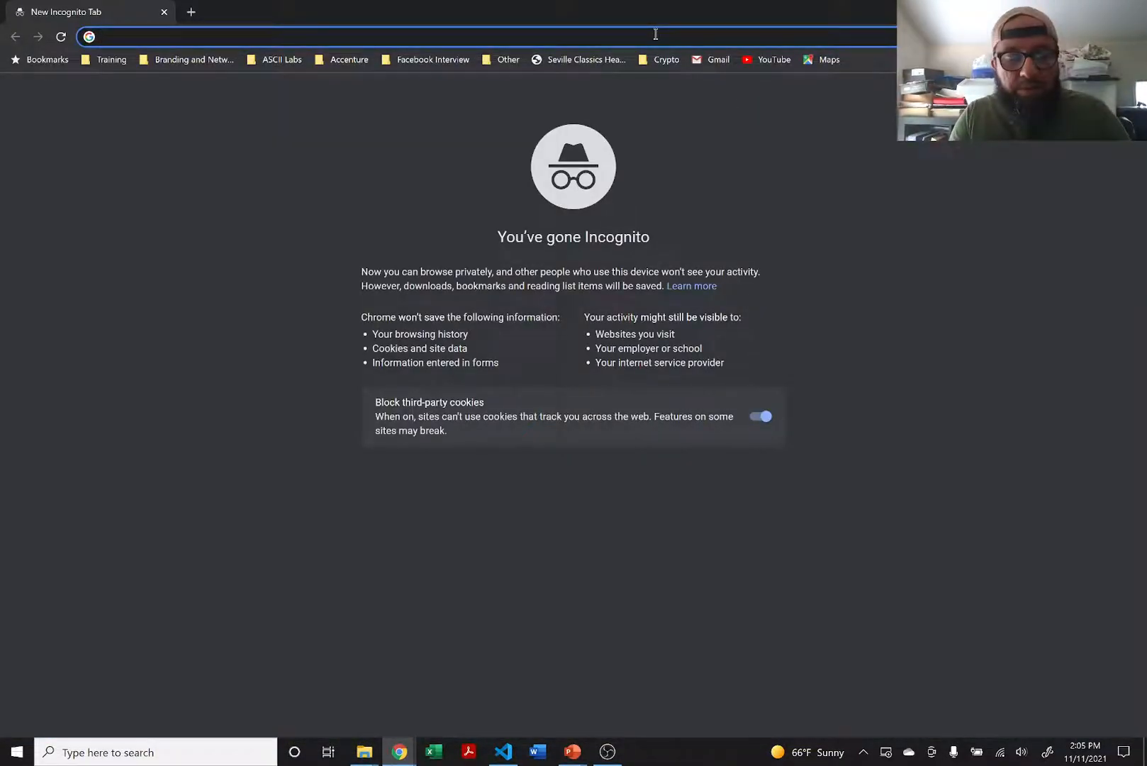
key("ctrl+v")
key("Return")
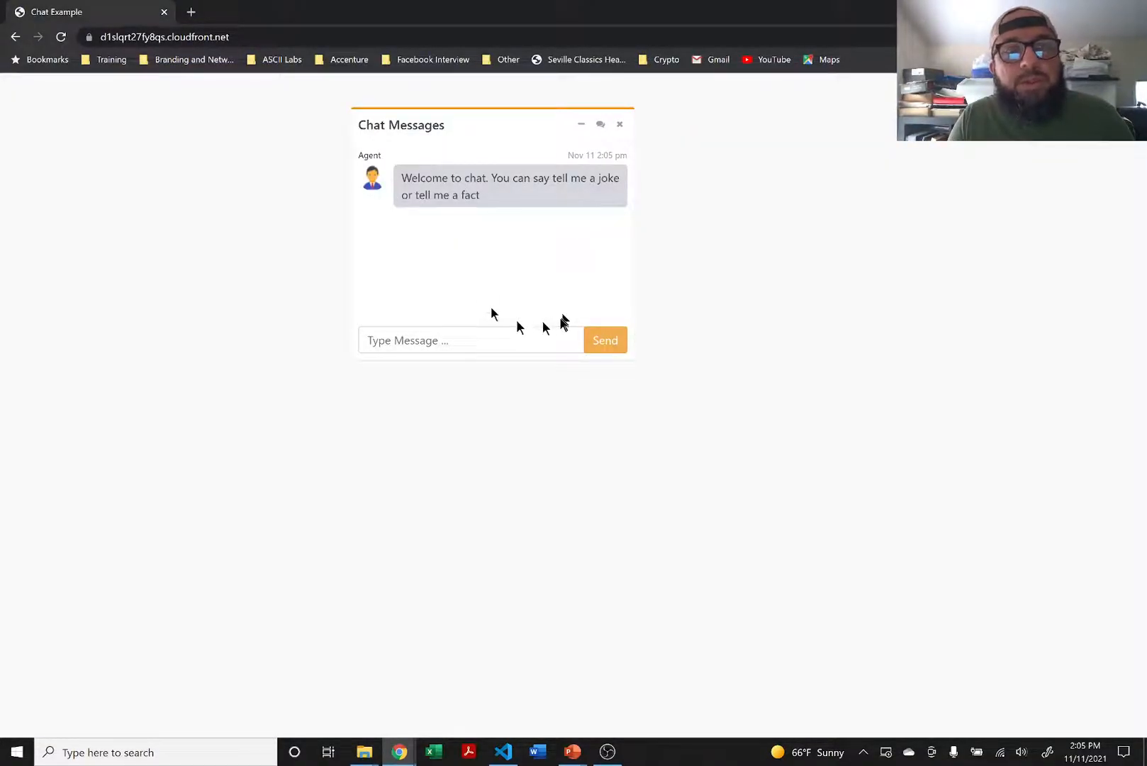
Test the chat by sending the messages "fact" and "joke" to the agent.
left_click(437, 339)
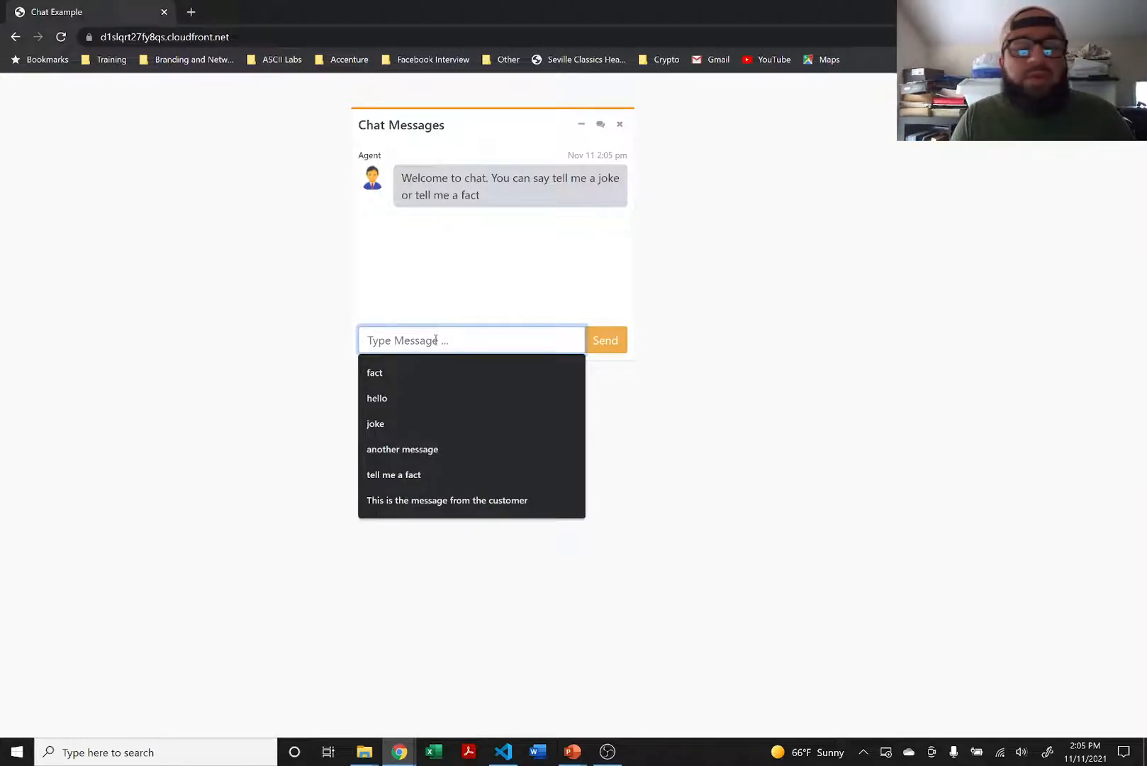
left_click(199, 271)
left_click(399, 338)
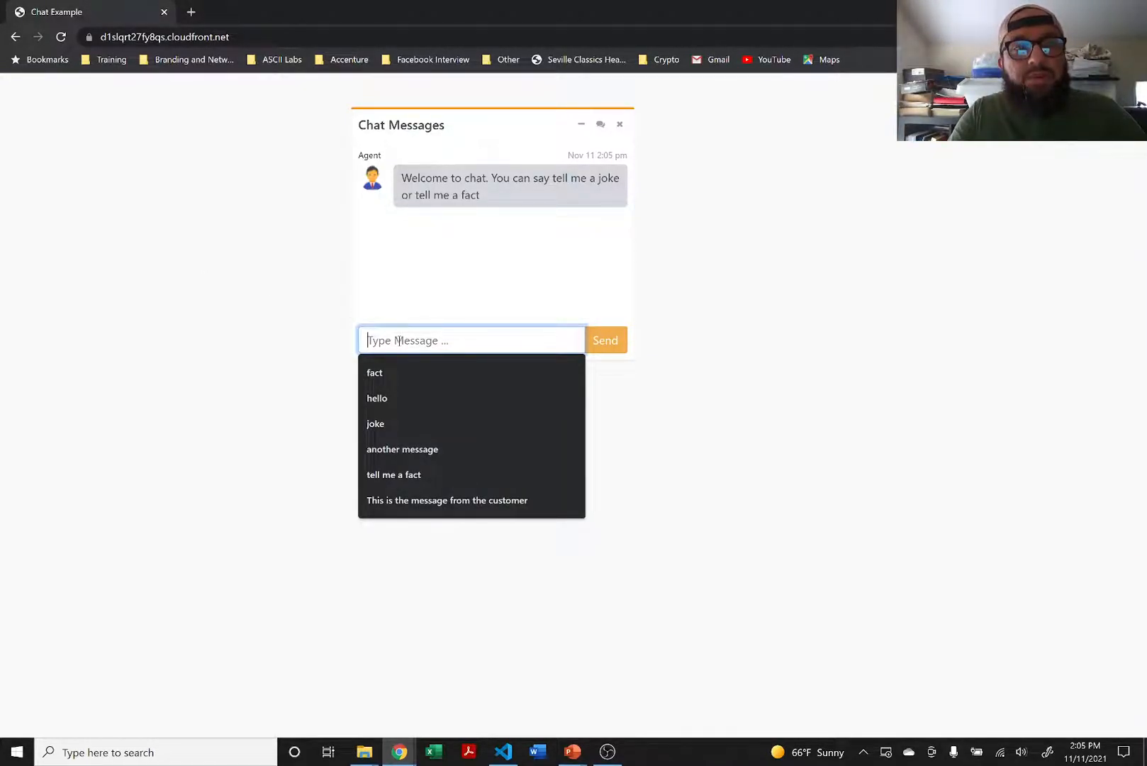
type("fact")
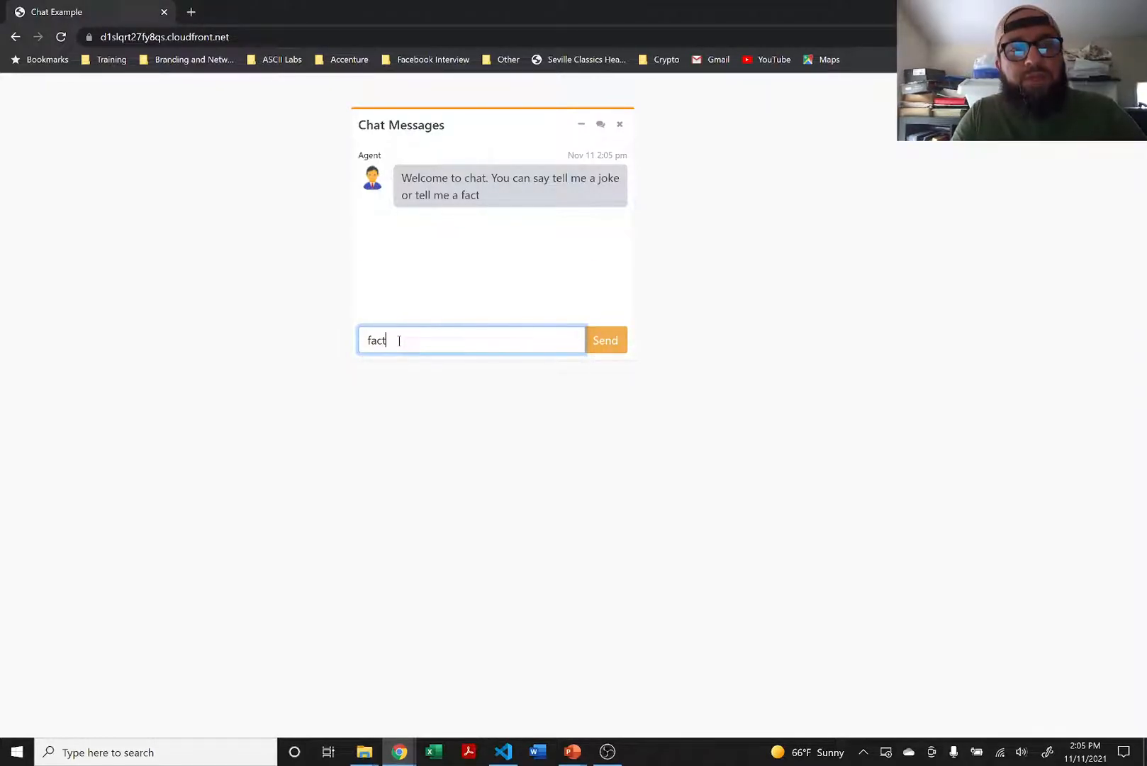
key("Return")
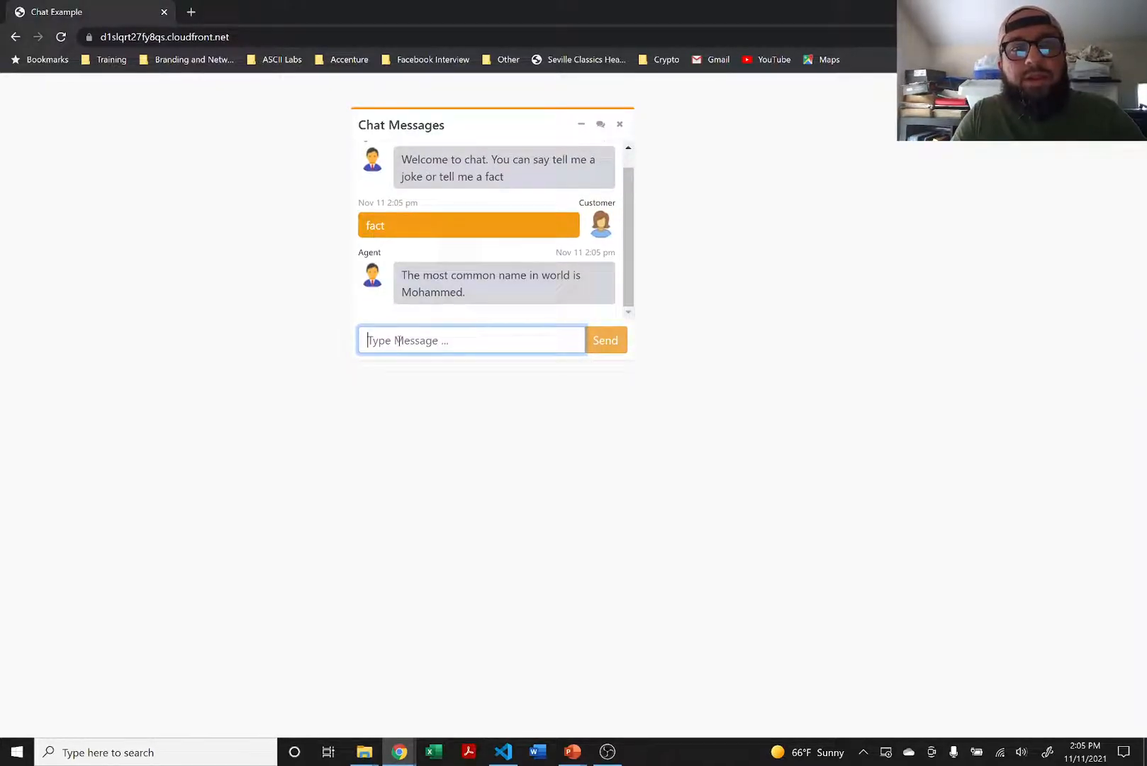
left_click(418, 343)
type("joke")
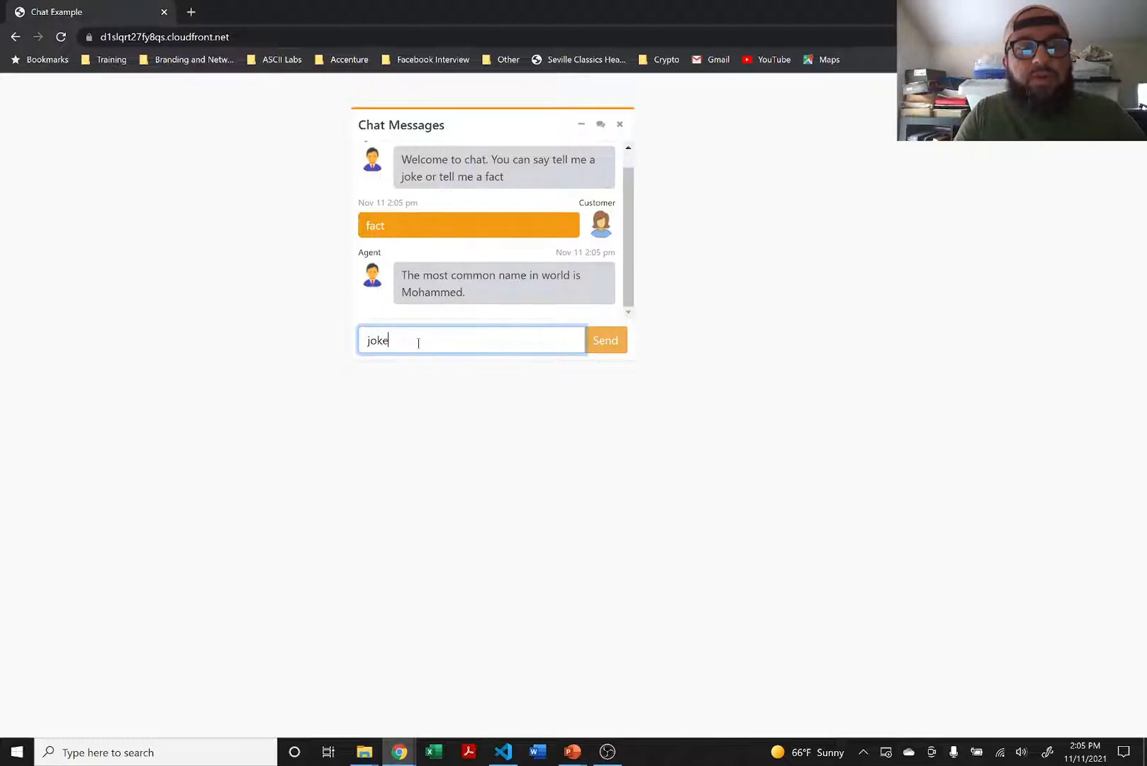
key("Return")
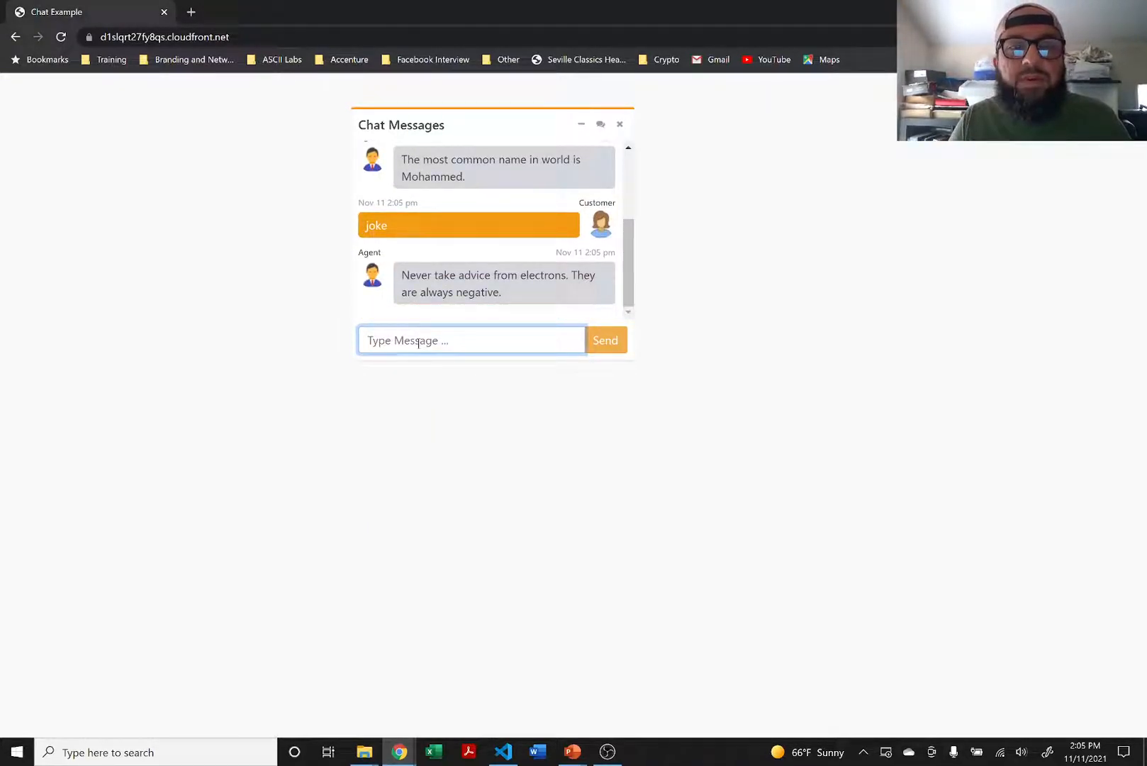
Close both Chat Example browser windows and return to the CloudFront distribution.
mouse_move(396, 755)
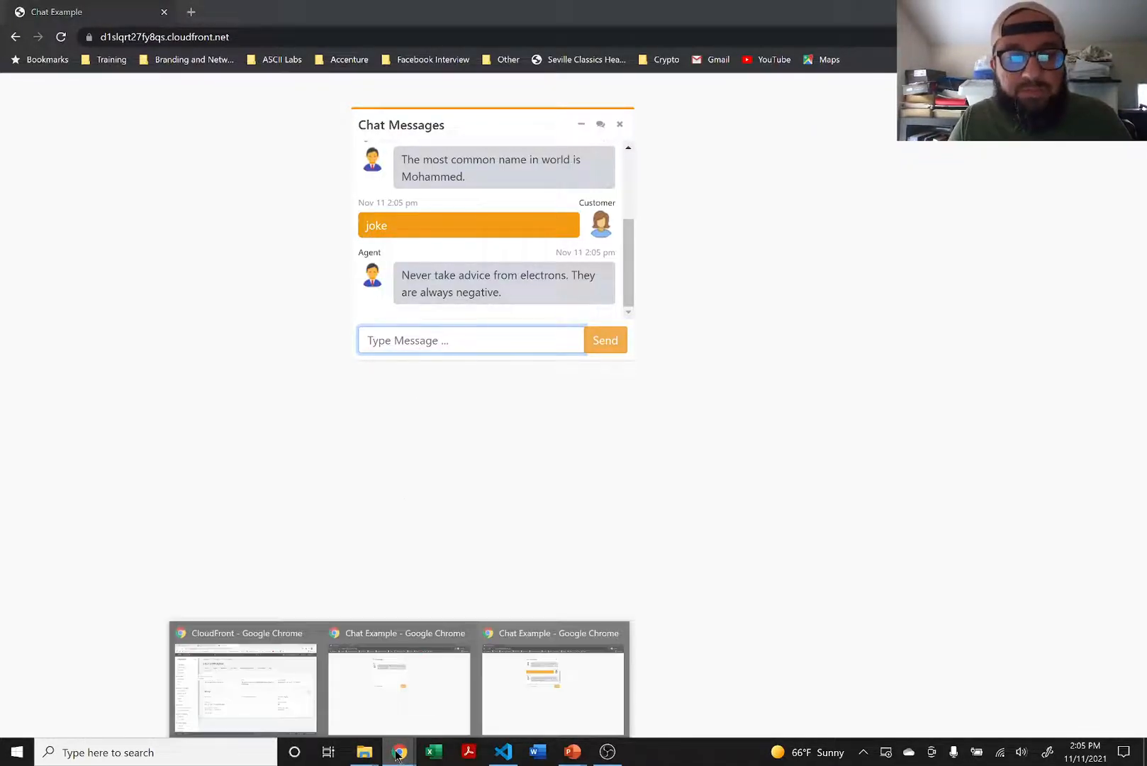
mouse_move(313, 677)
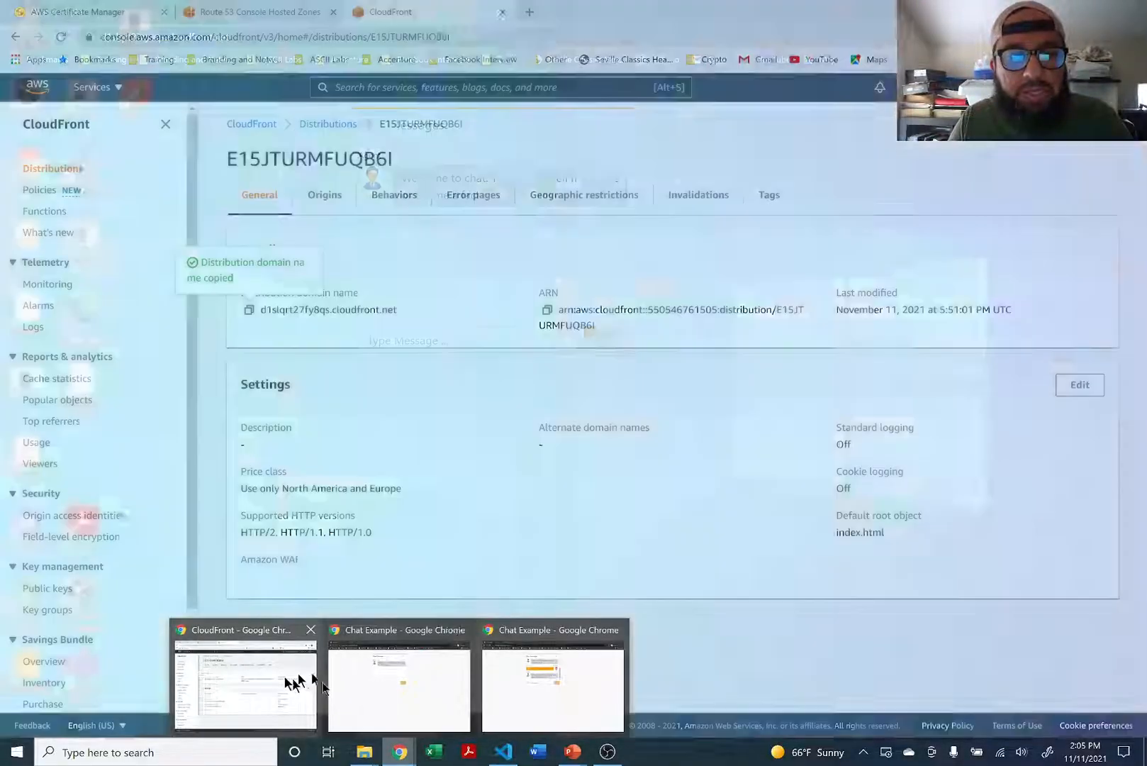
left_click(460, 629)
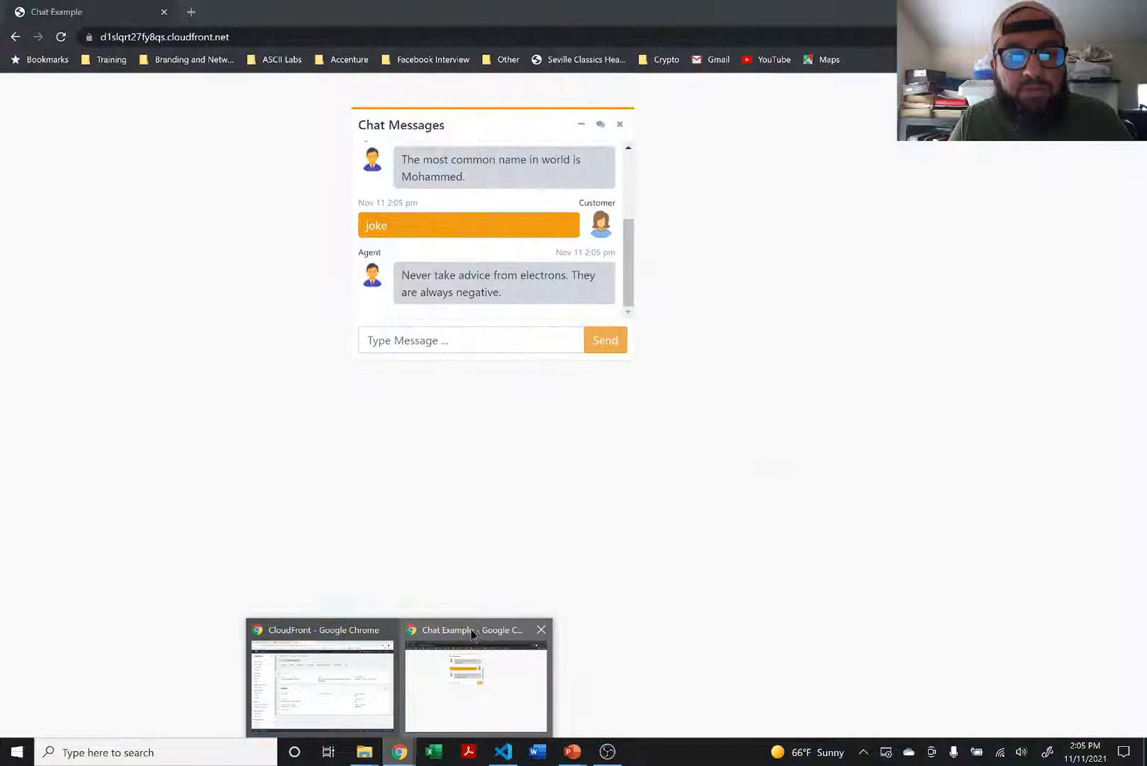
left_click(539, 629)
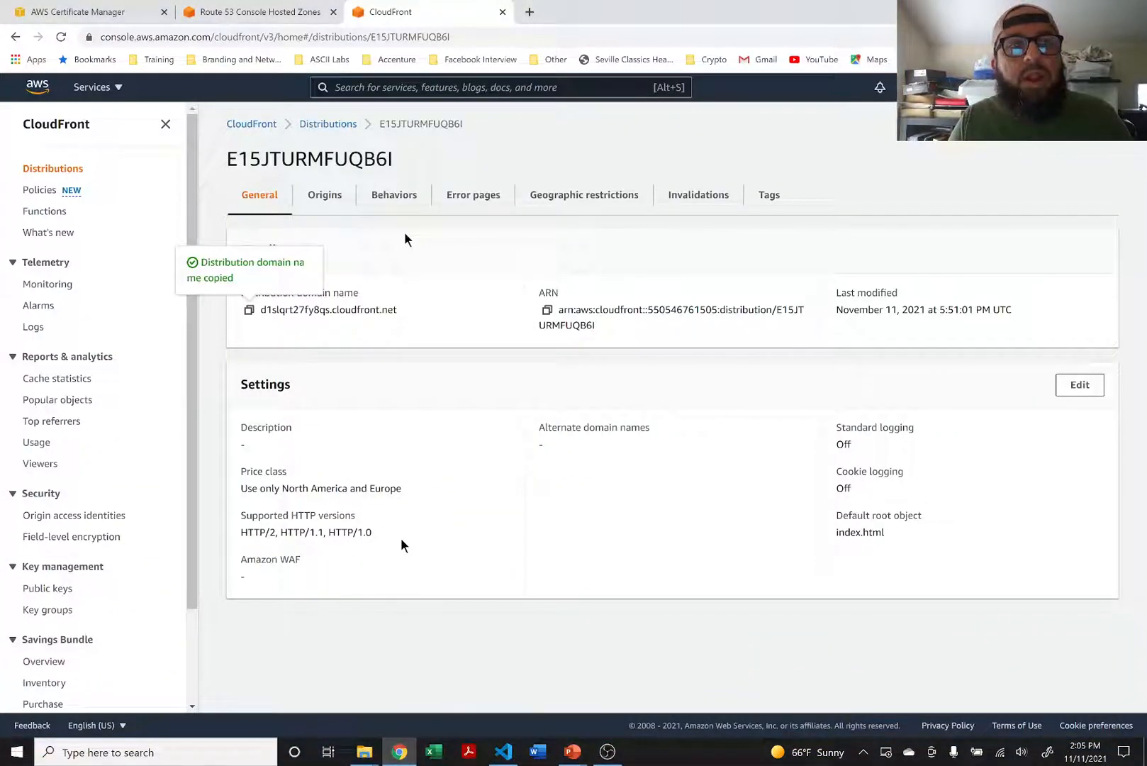
Look over the codeislife.de hosted zone's records and open the codeislife.de certificate's details to check its status.
left_click(277, 14)
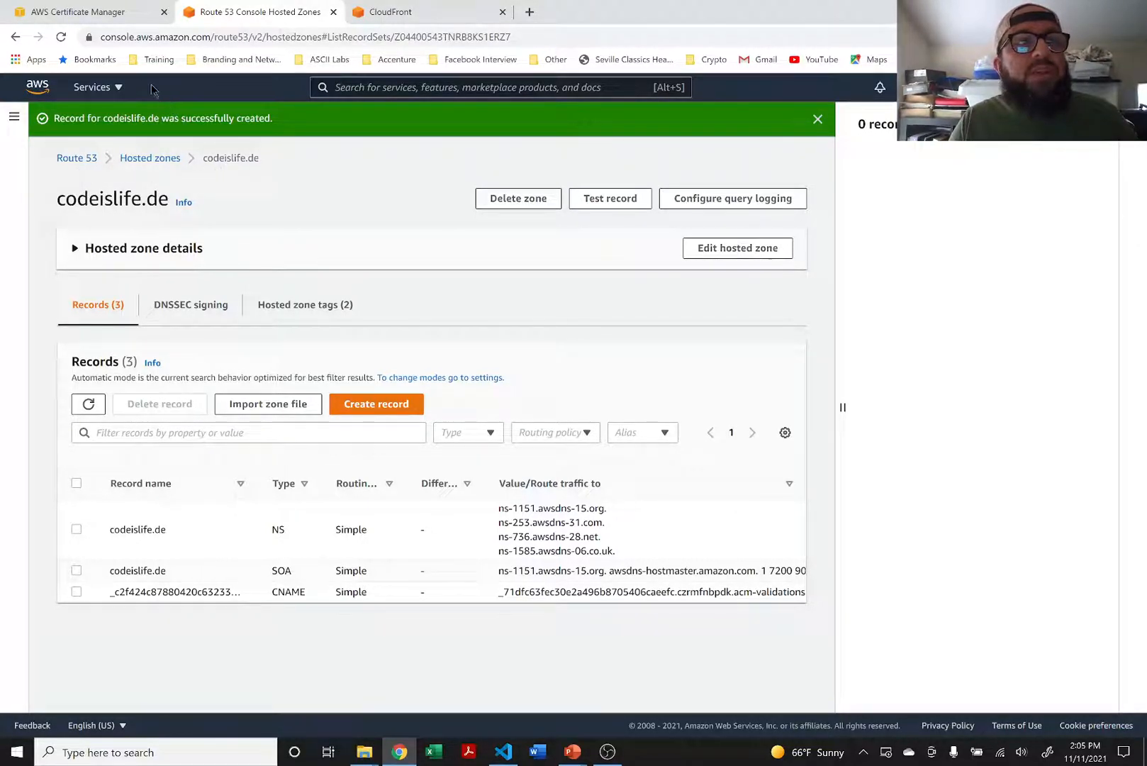
left_click(94, 16)
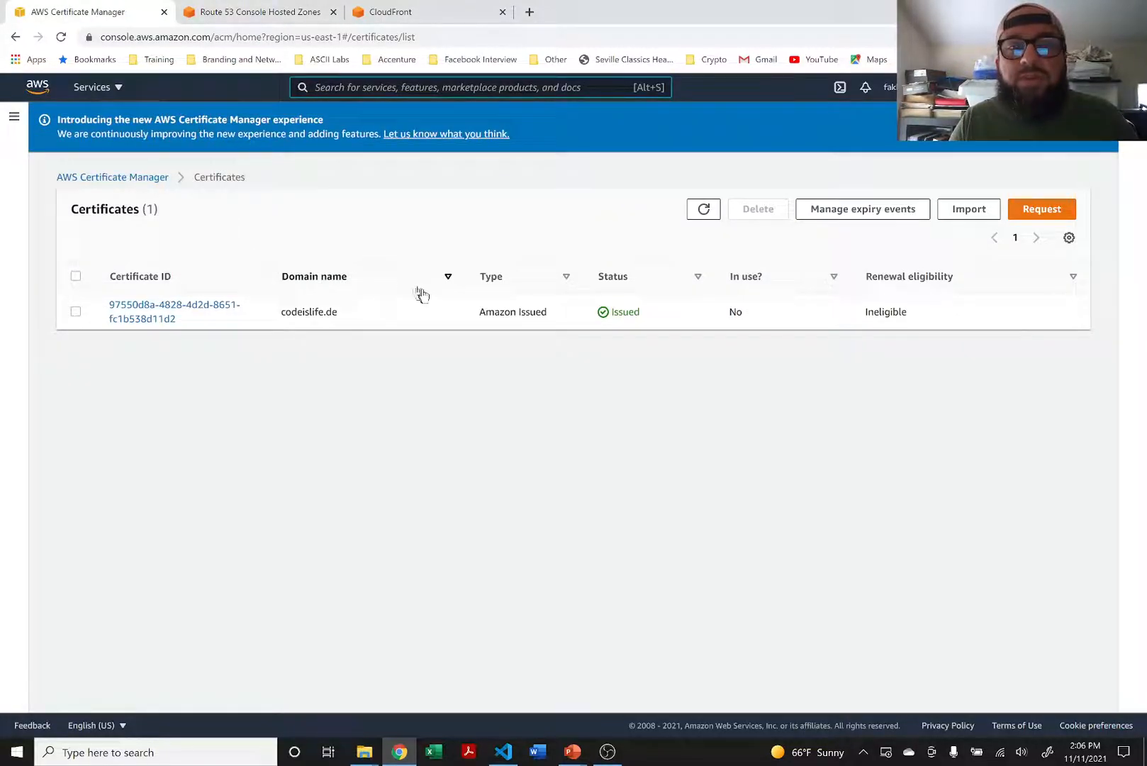
left_click(205, 312)
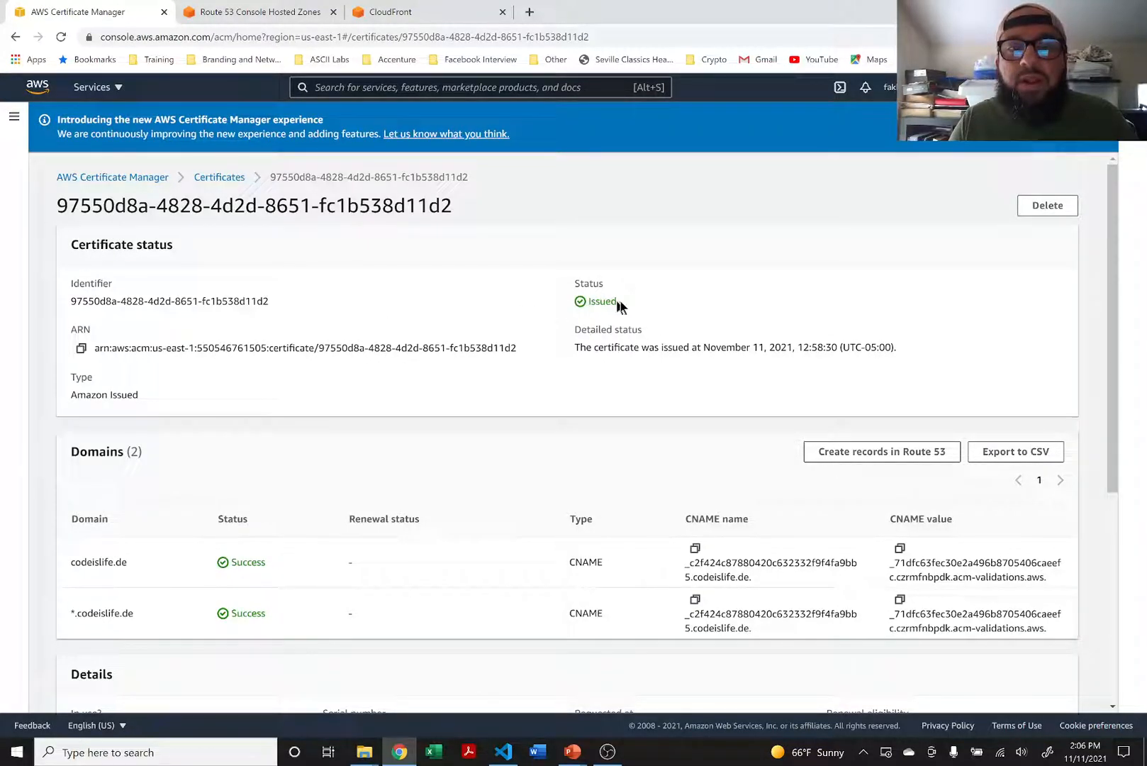
Review the codeislife.de hosted zone records in Route 53 and open a new incognito browser window.
left_click(266, 14)
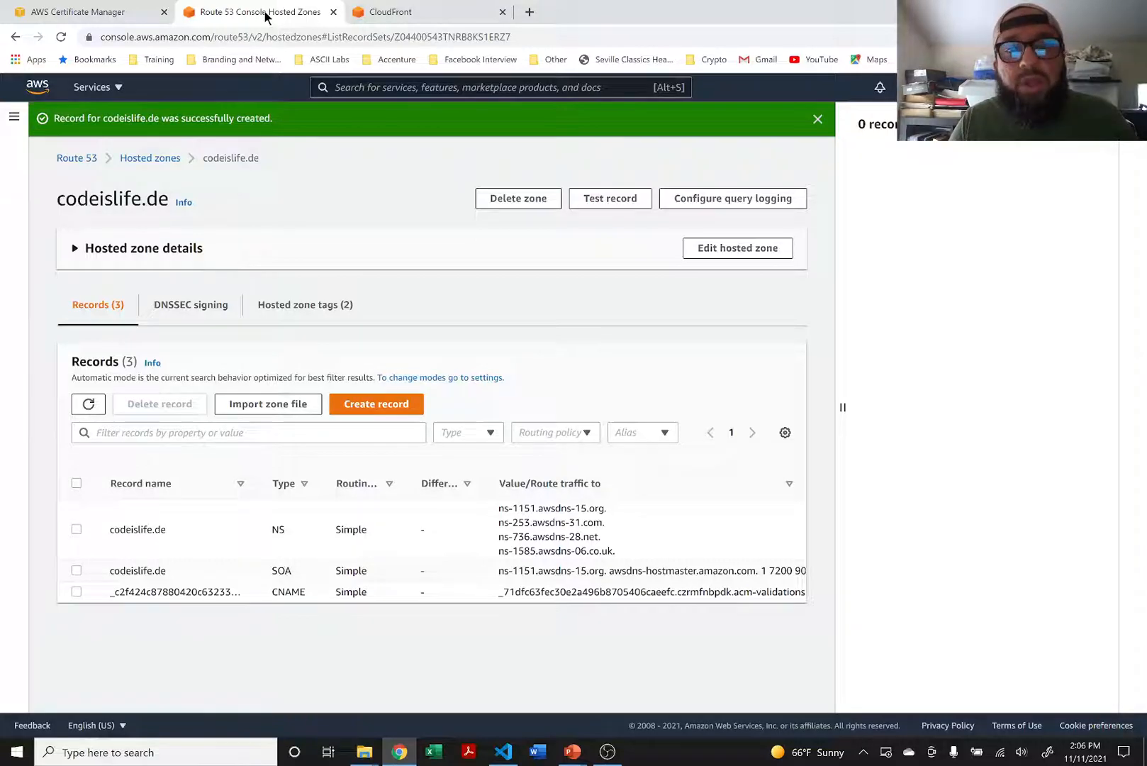
left_click(114, 14)
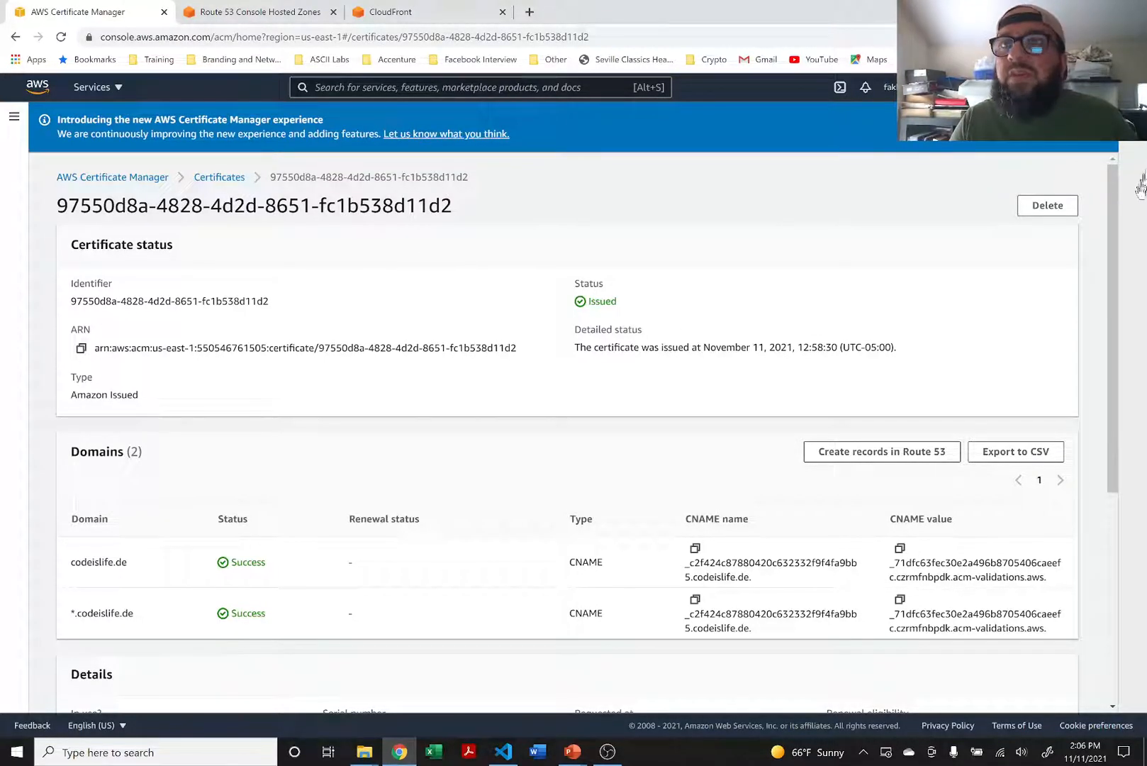
left_click(1133, 36)
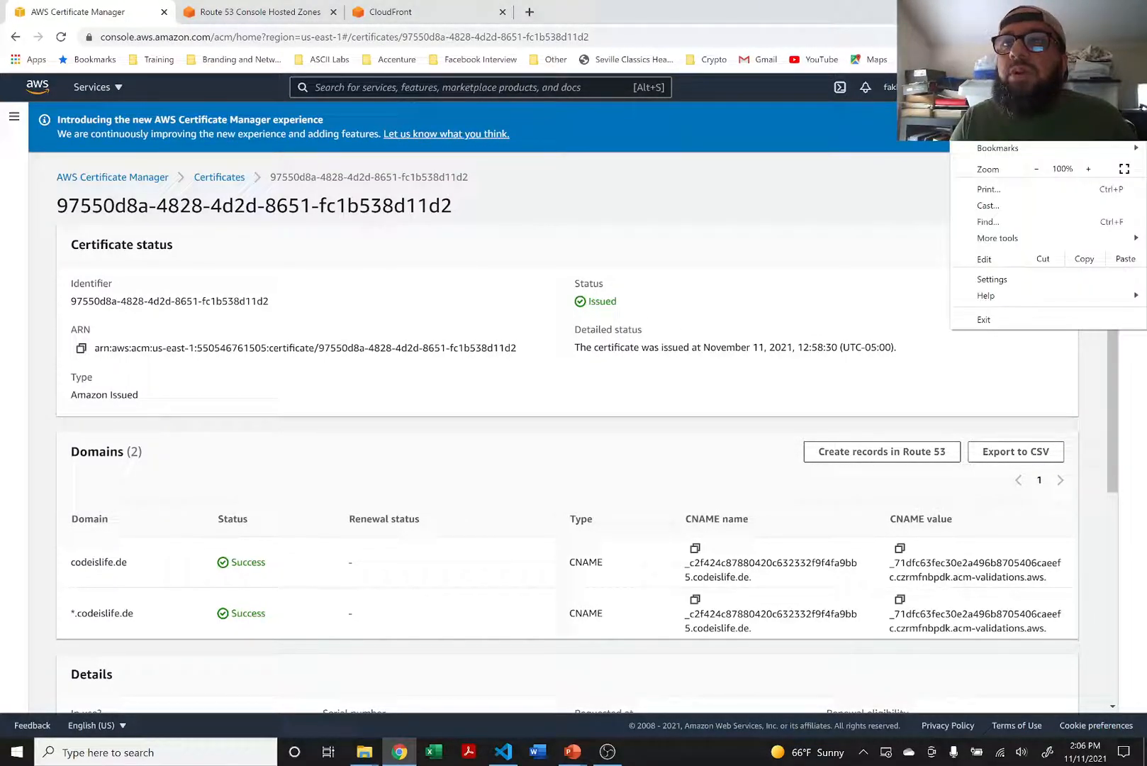
left_click(1016, 91)
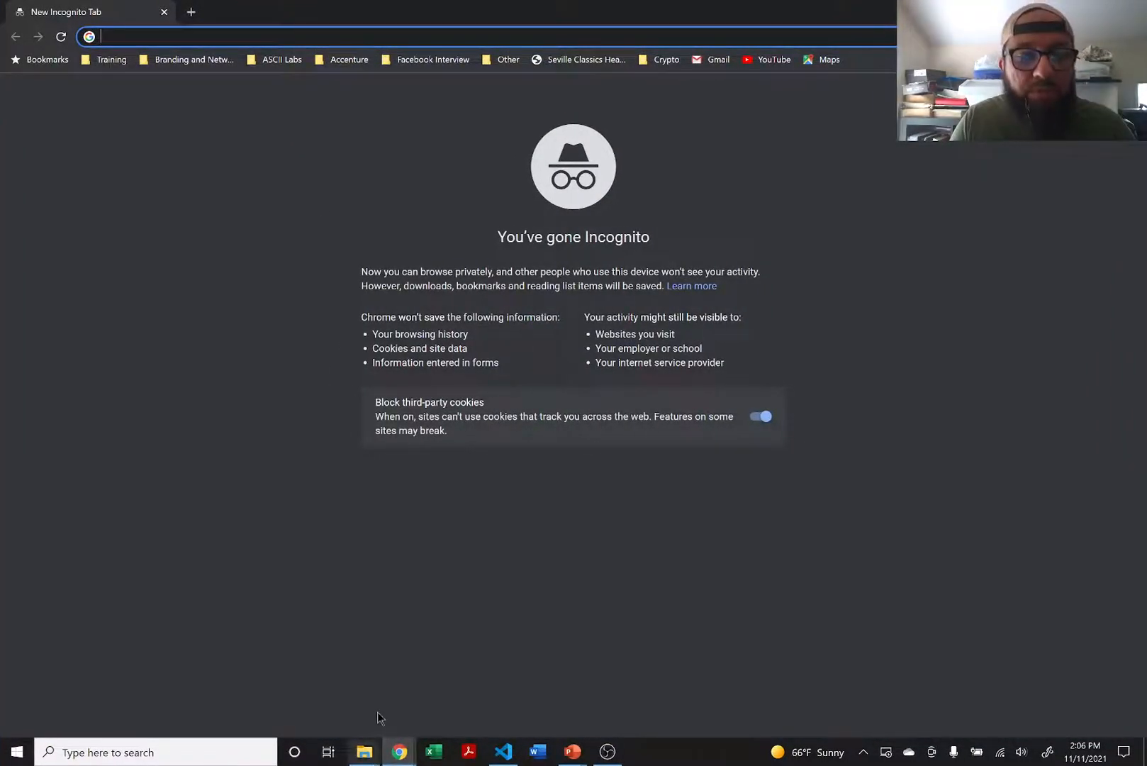
Return to the AWS console window and copy the CloudFront distribution's domain name.
left_click(401, 751)
left_click(363, 692)
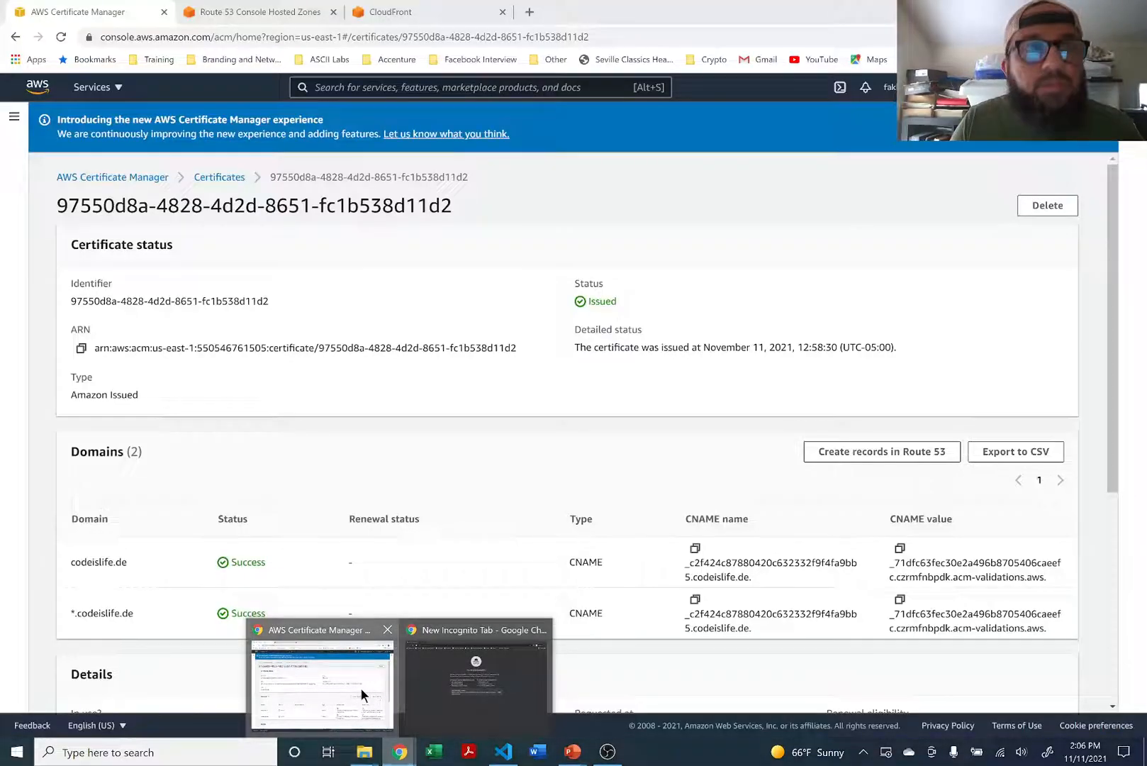
left_click(389, 12)
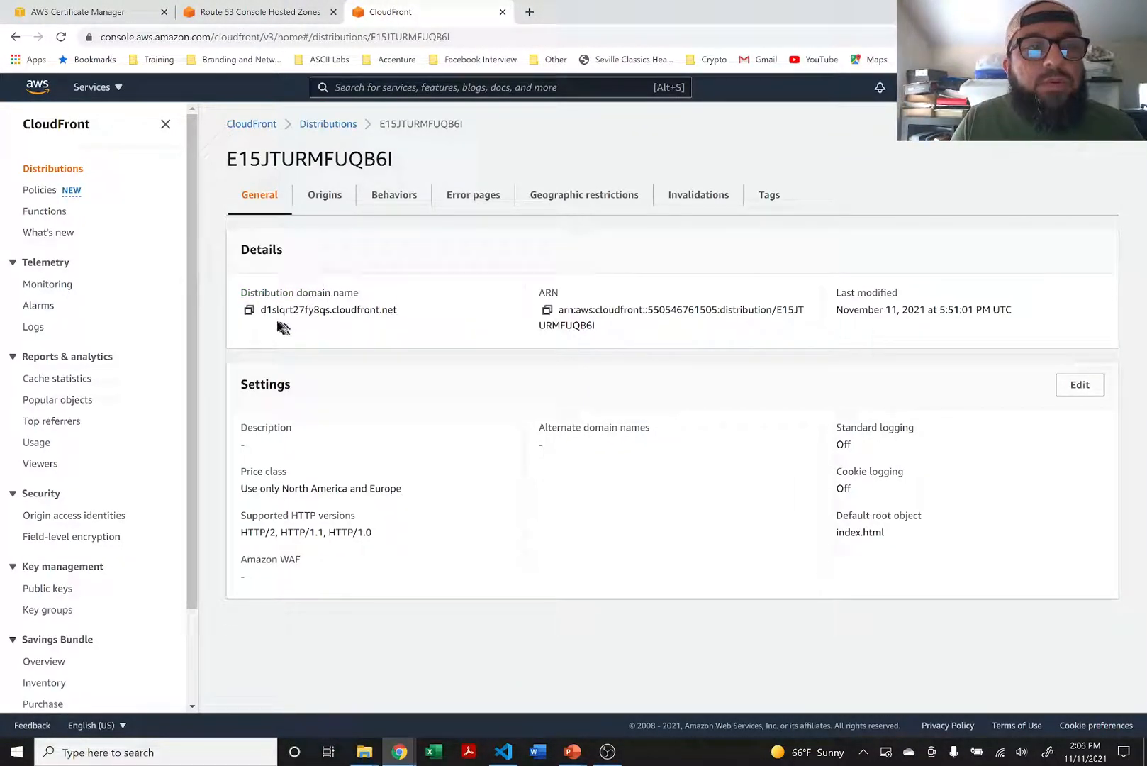
left_click(249, 310)
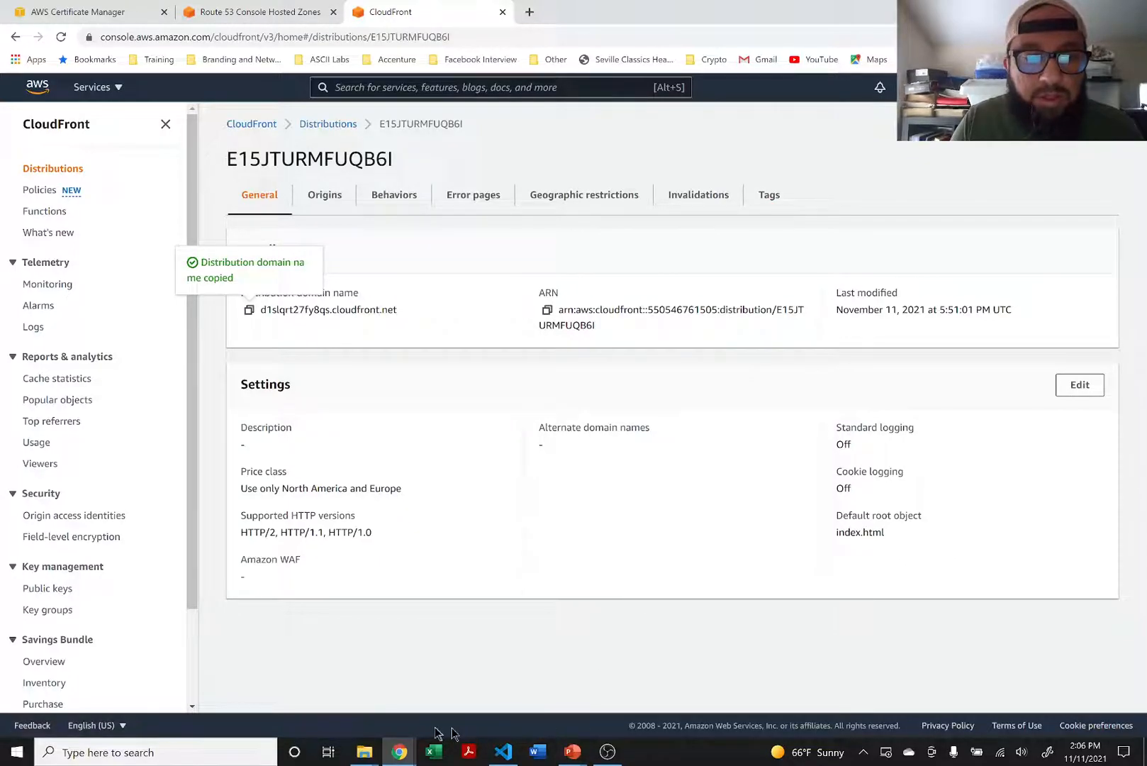
Load the copied CloudFront distribution domain over HTTP in the incognito window.
left_click(402, 754)
left_click(496, 702)
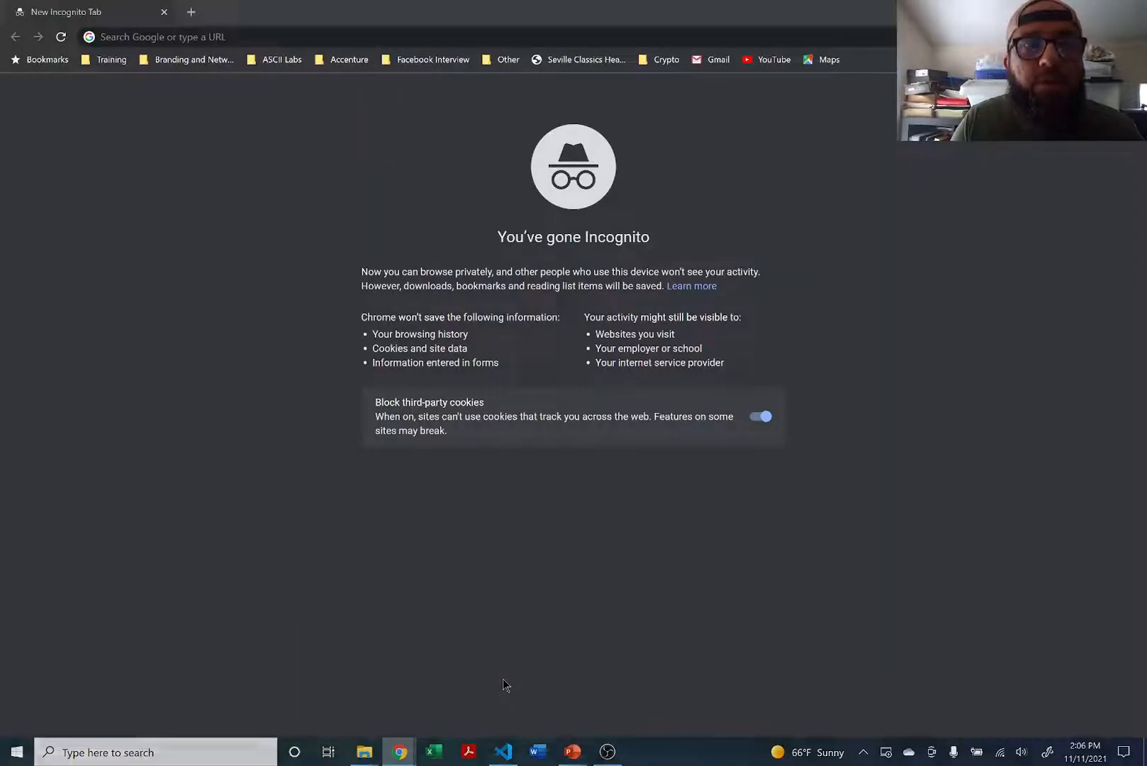
key("ctrl+v")
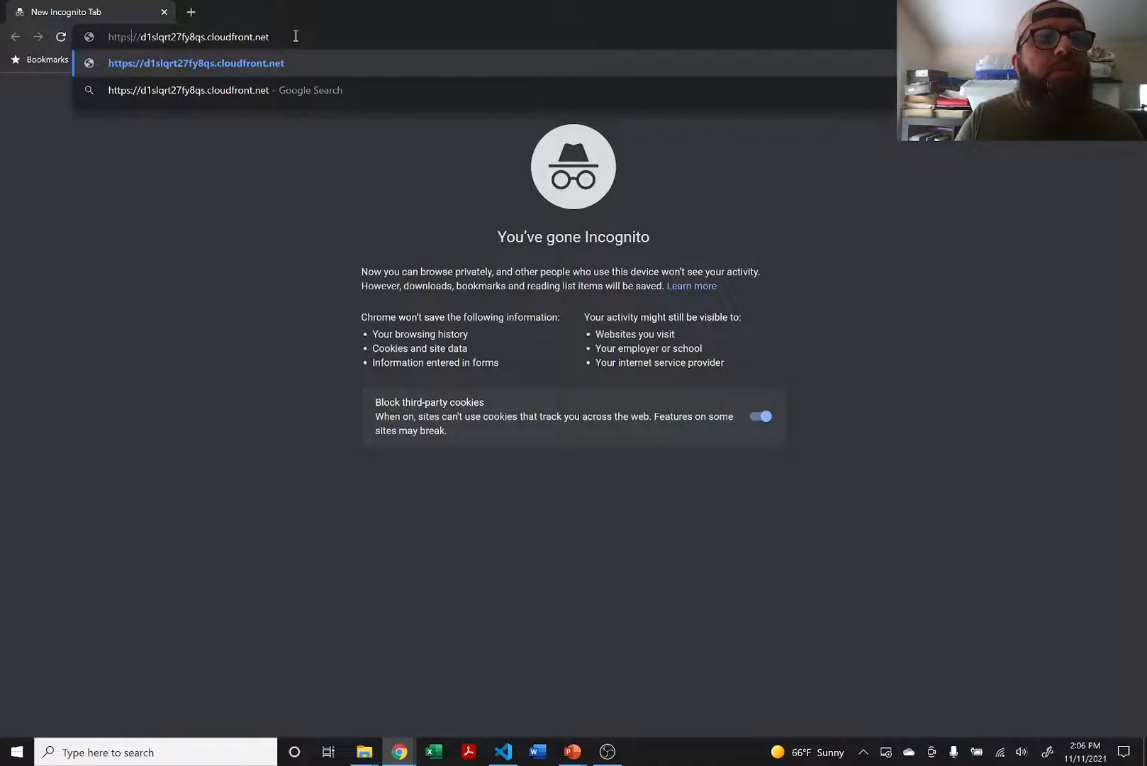
key("Return")
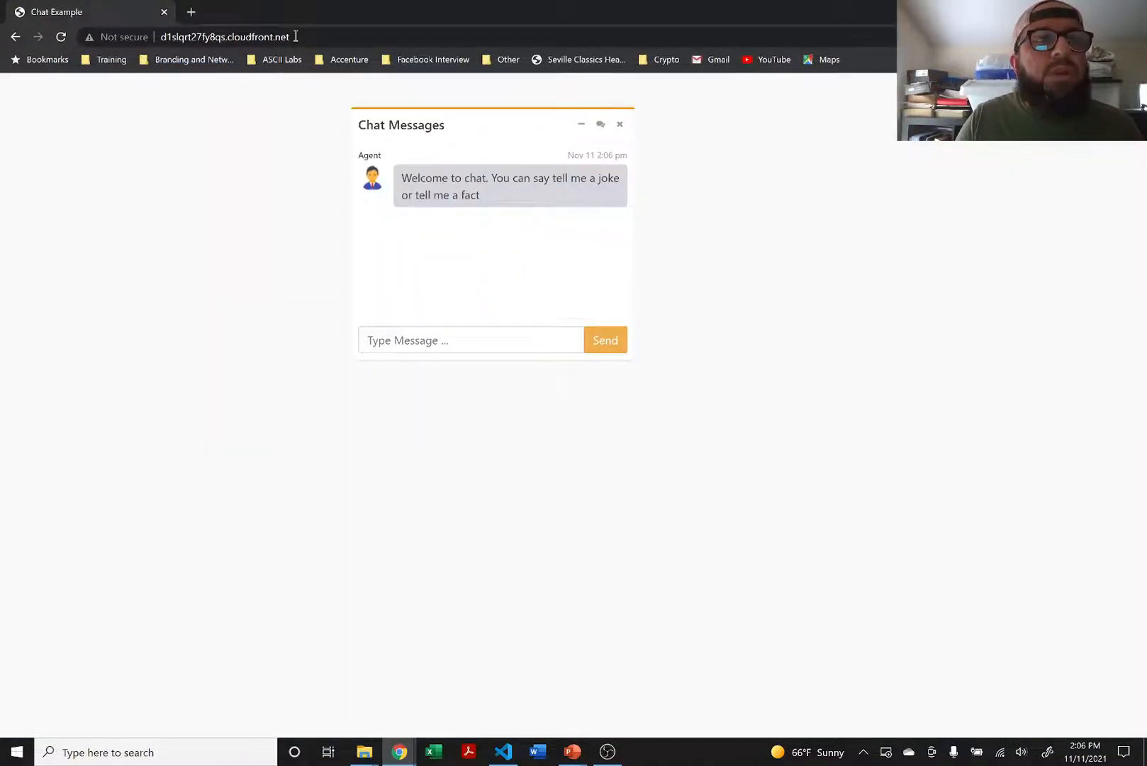
left_click(296, 36)
key("Home")
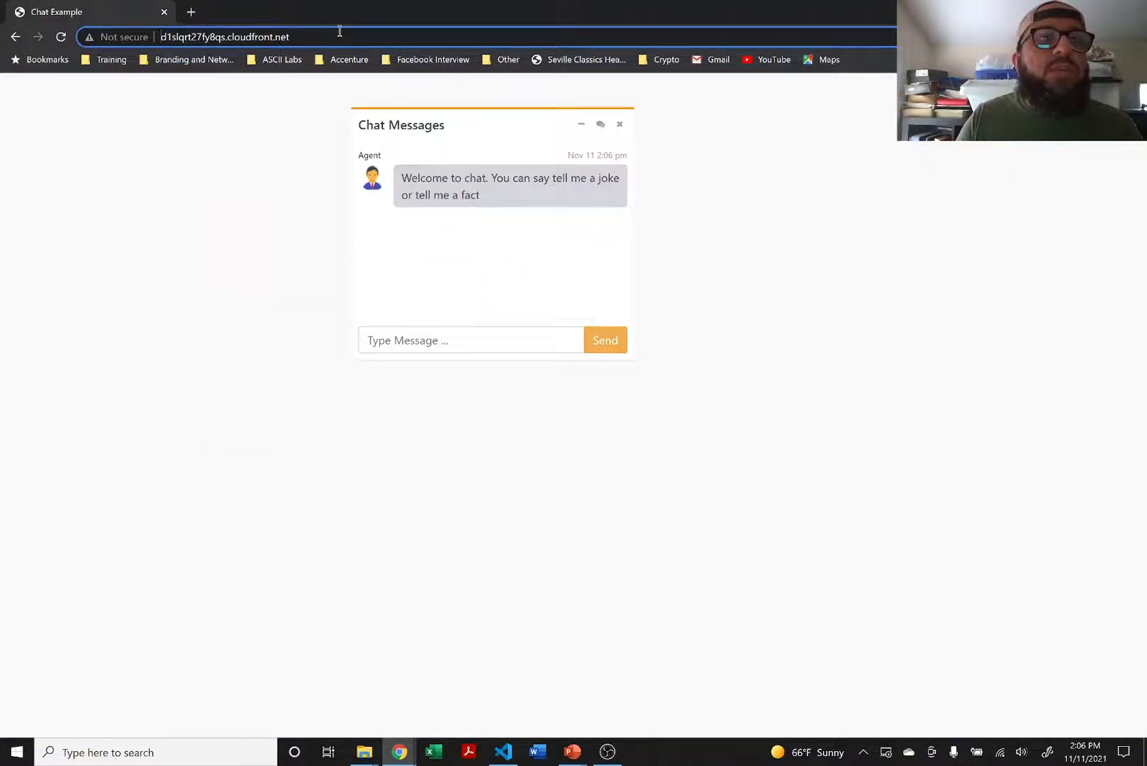
type("https://")
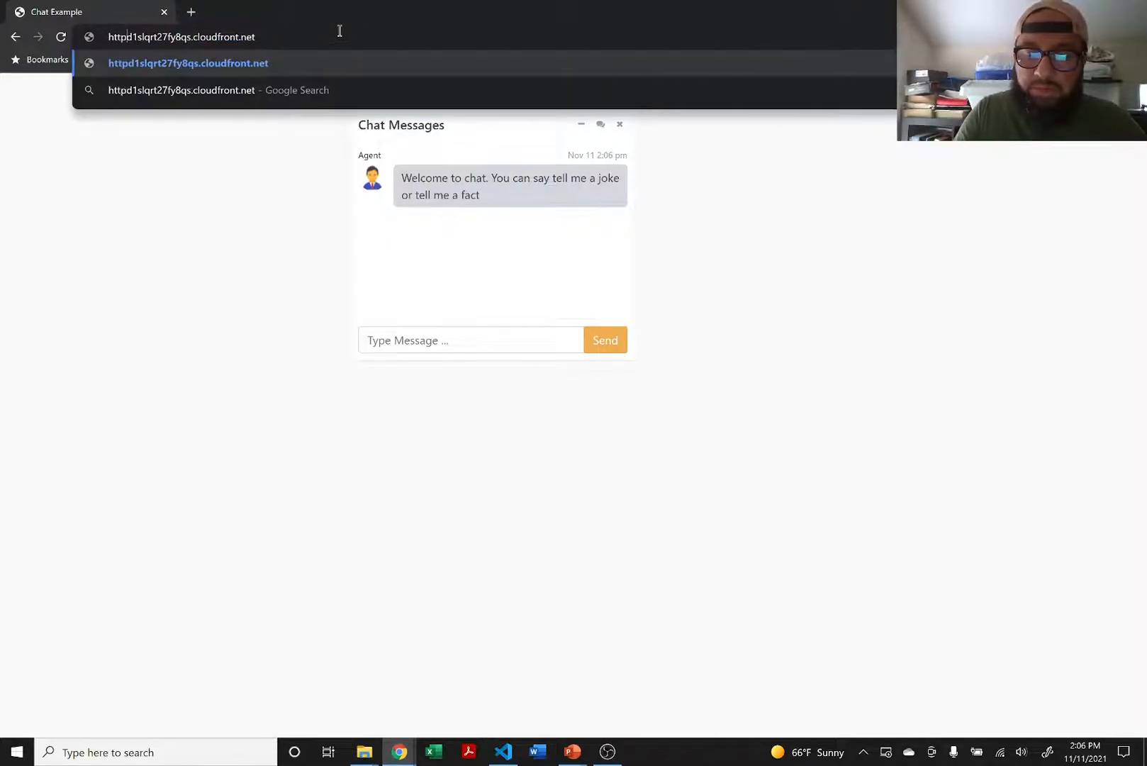
key("Return")
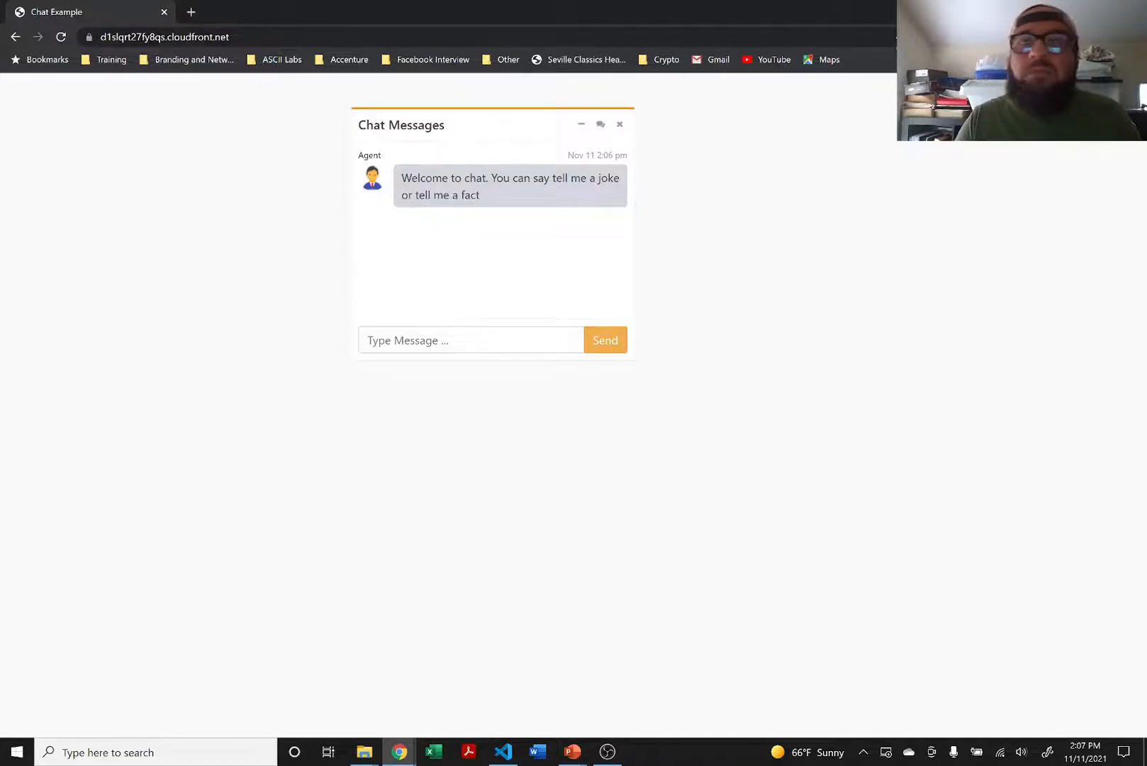
left_click(1065, 10)
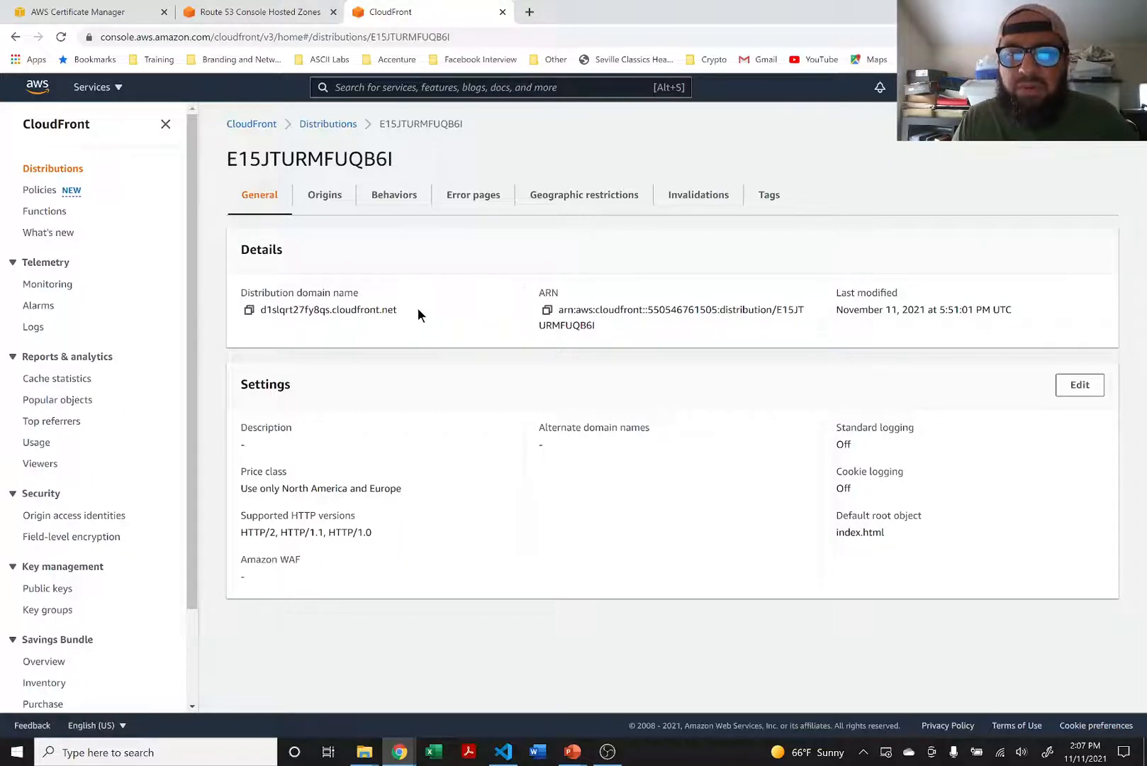
Examine the distribution's origins and its editable general settings, leaving the settings without saving.
left_click(320, 202)
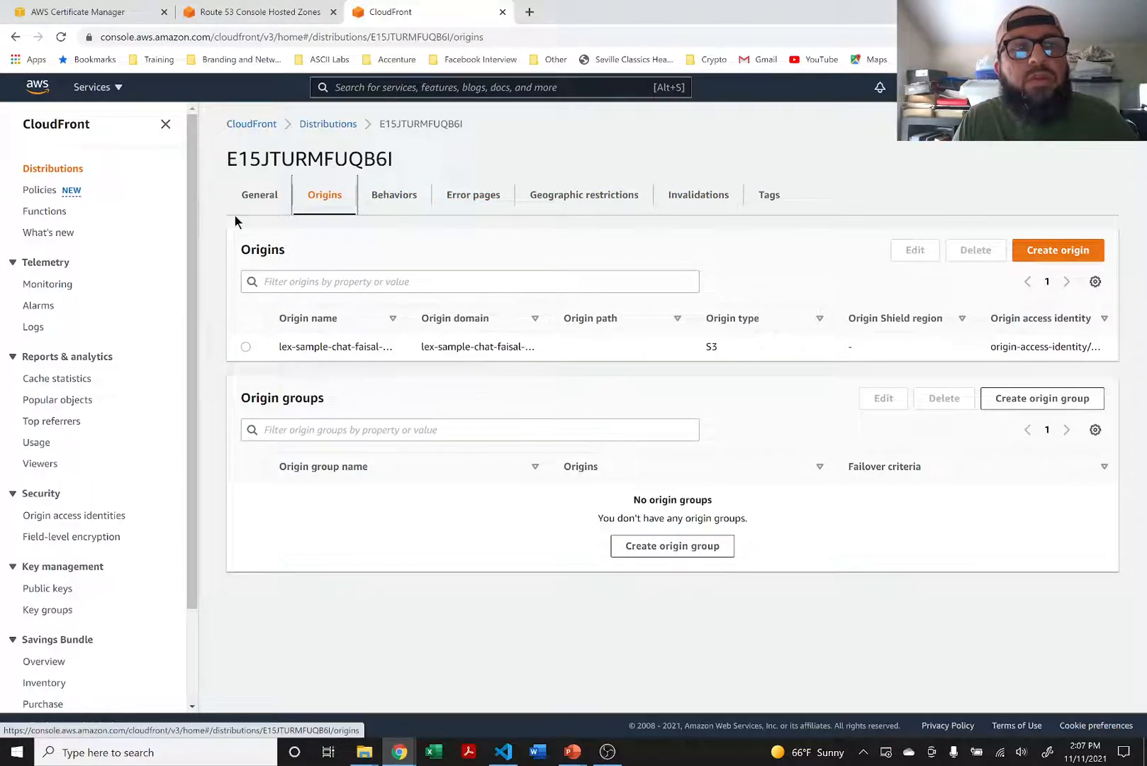
left_click(256, 201)
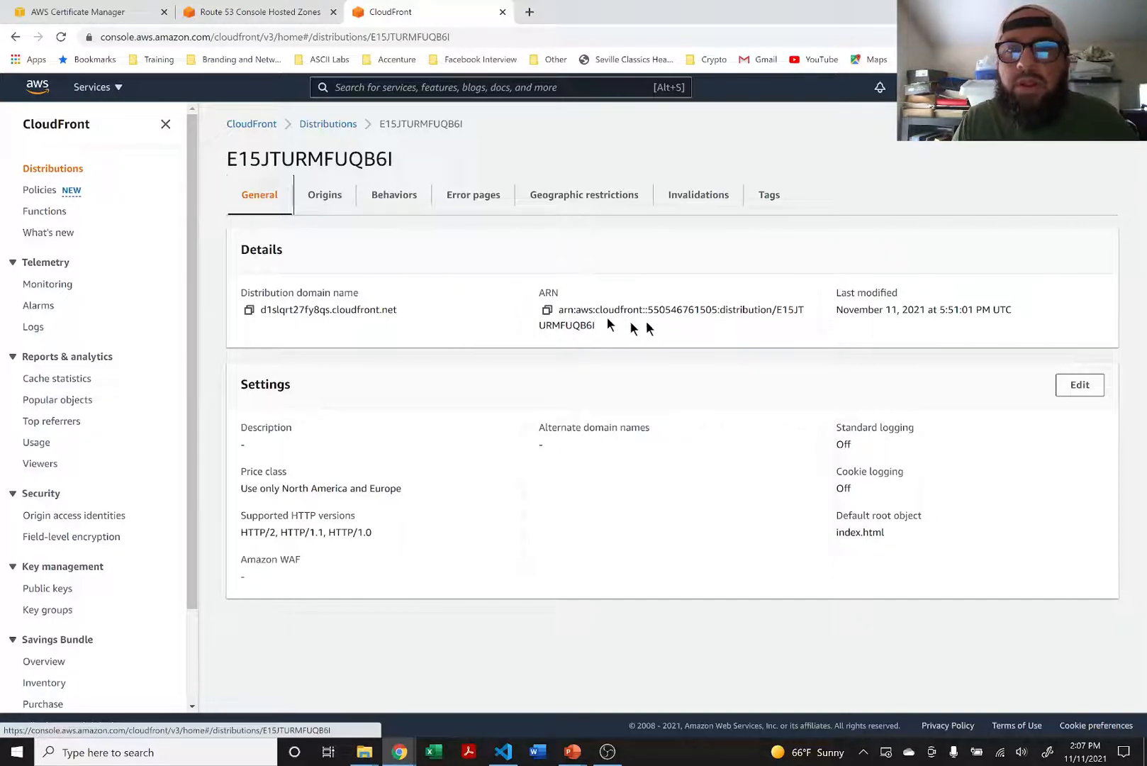
left_click(1077, 384)
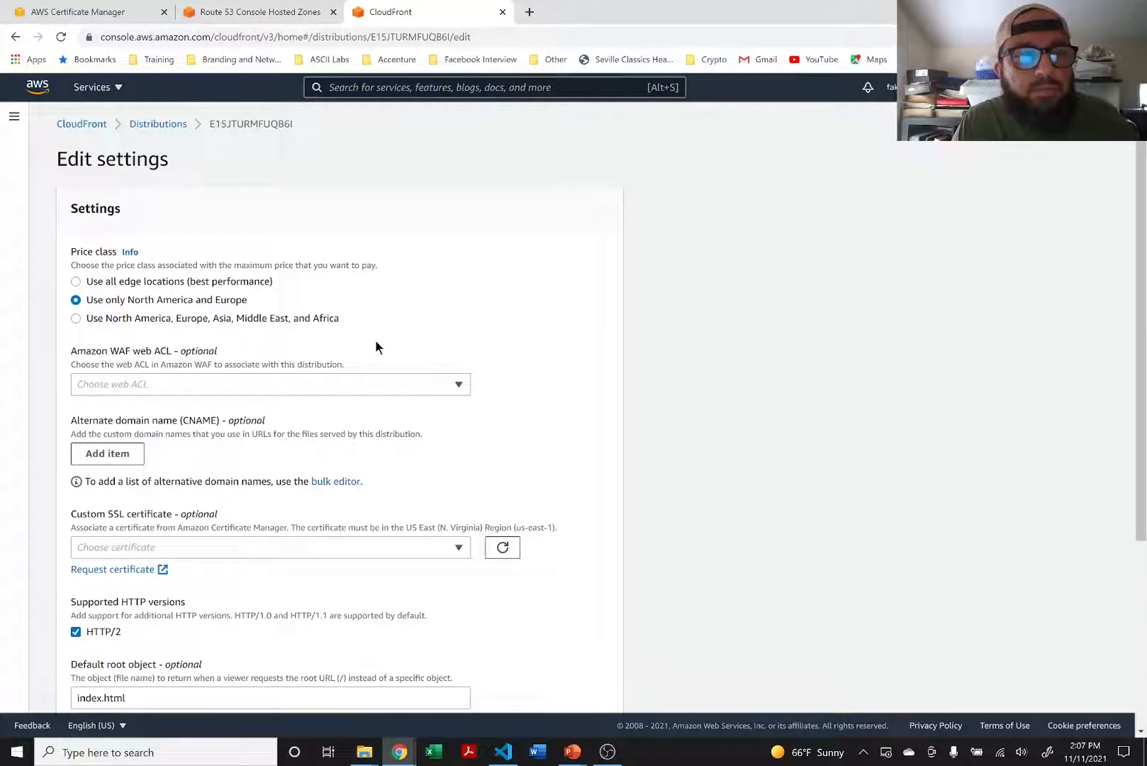
scroll(376, 346, "down", 2)
scroll(375, 346, "up", 2)
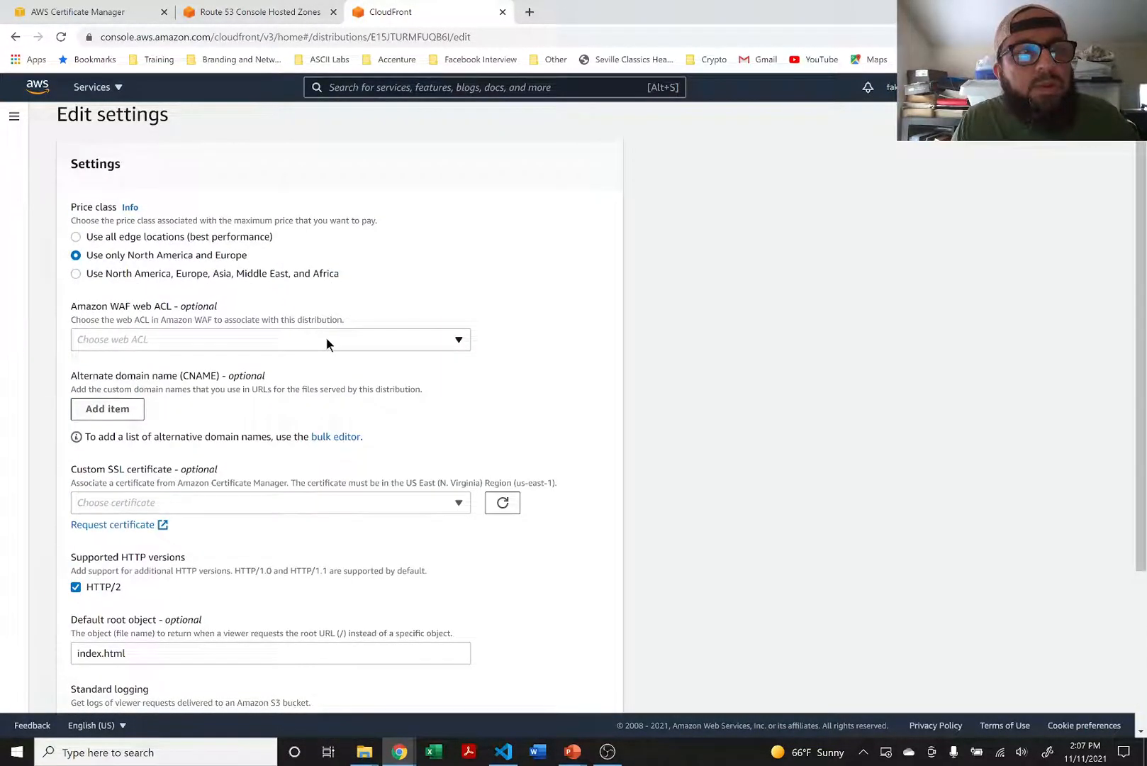
scroll(326, 344, "down", 4)
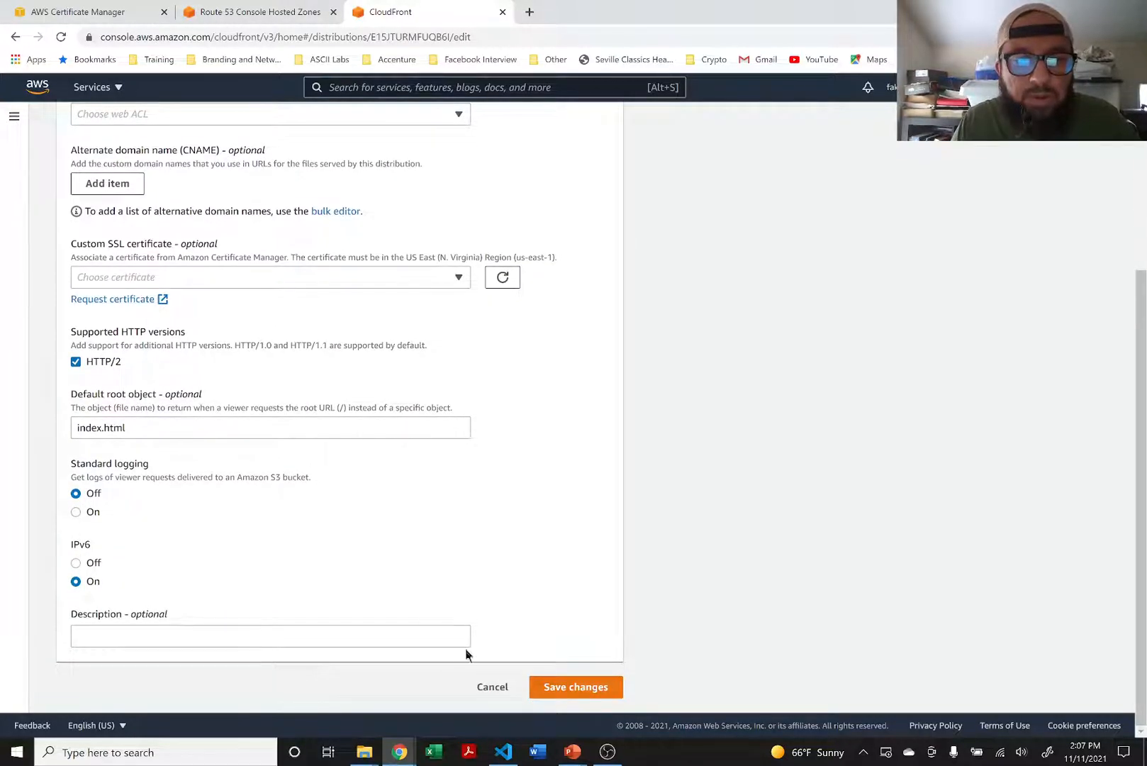
left_click(484, 683)
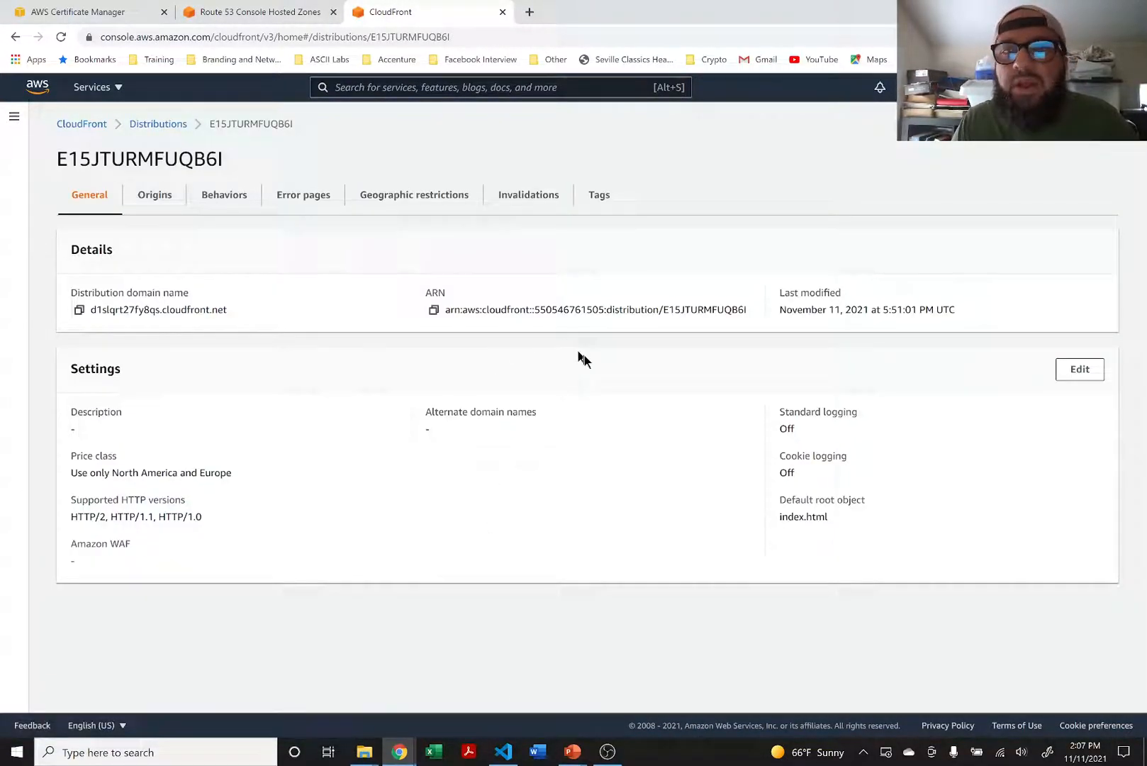
Examine the distribution's behaviors and the options for creating a new one, and cancel the creation.
left_click(221, 197)
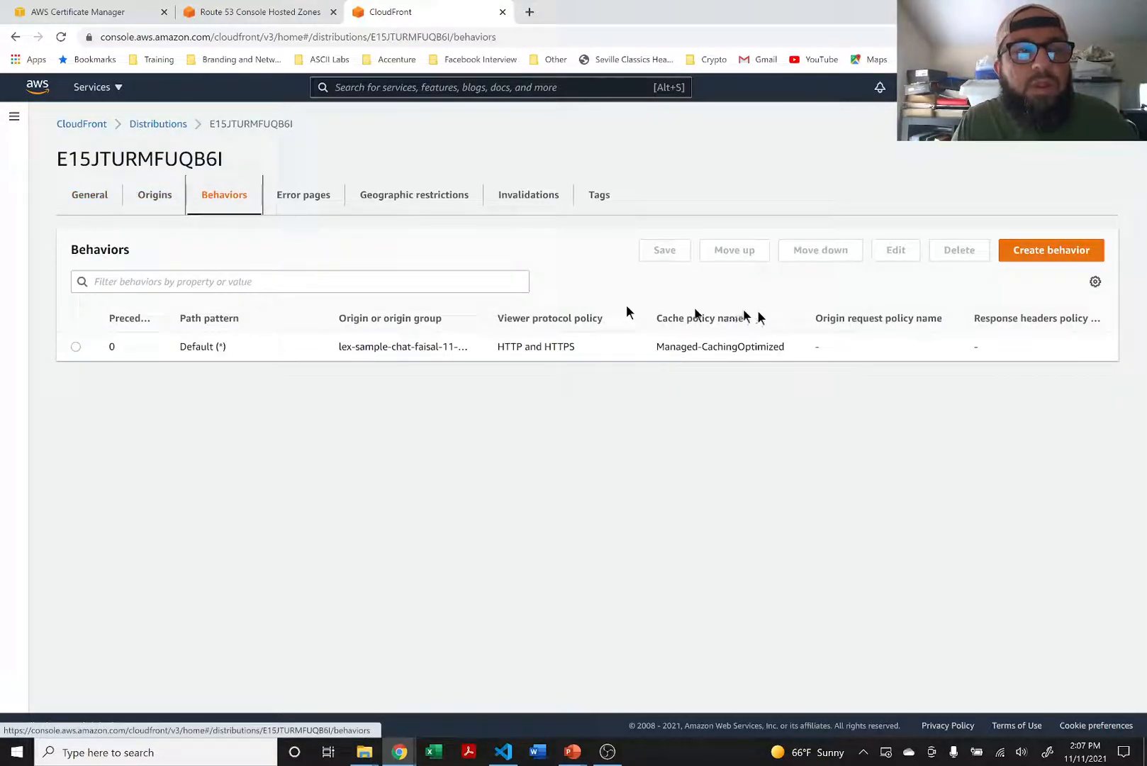
left_click(1018, 248)
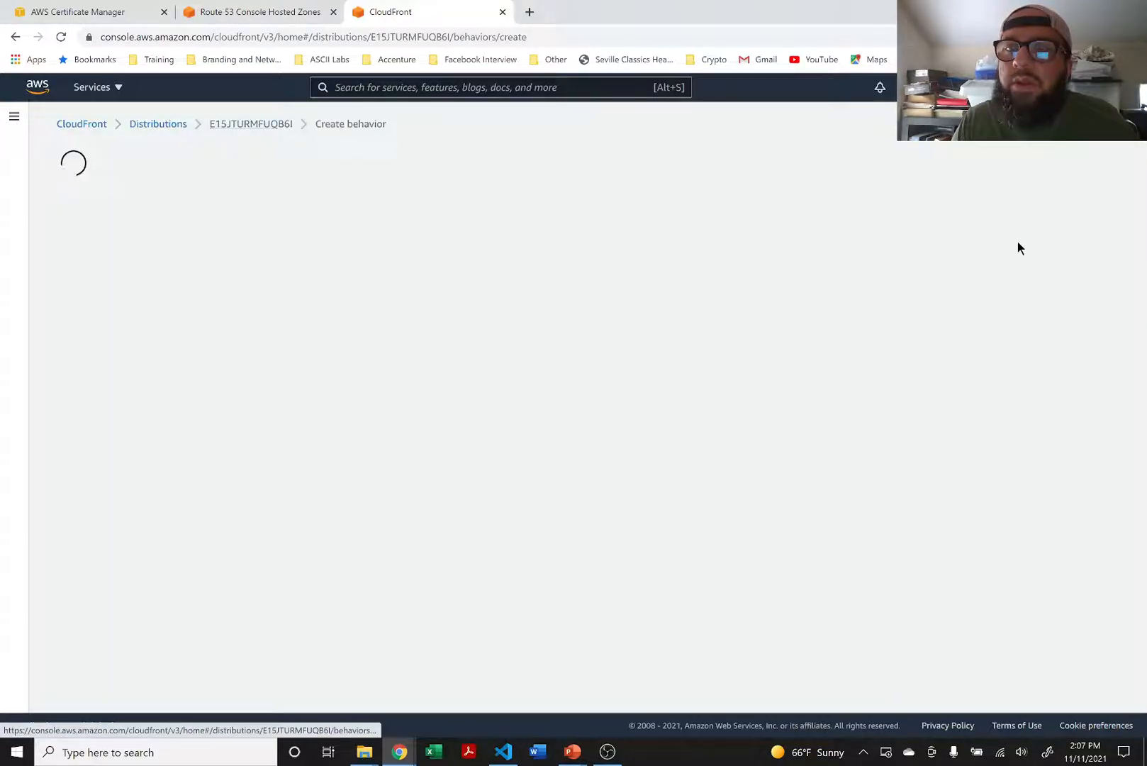
scroll(260, 368, "down", 10)
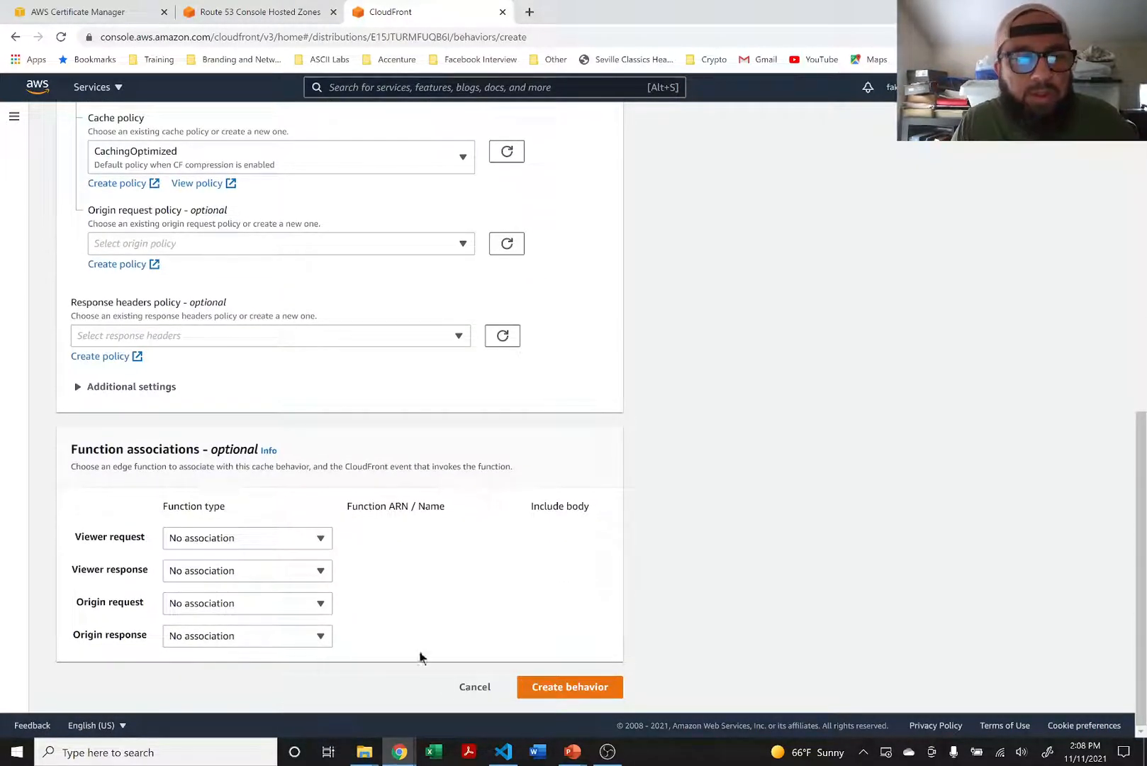
left_click(473, 686)
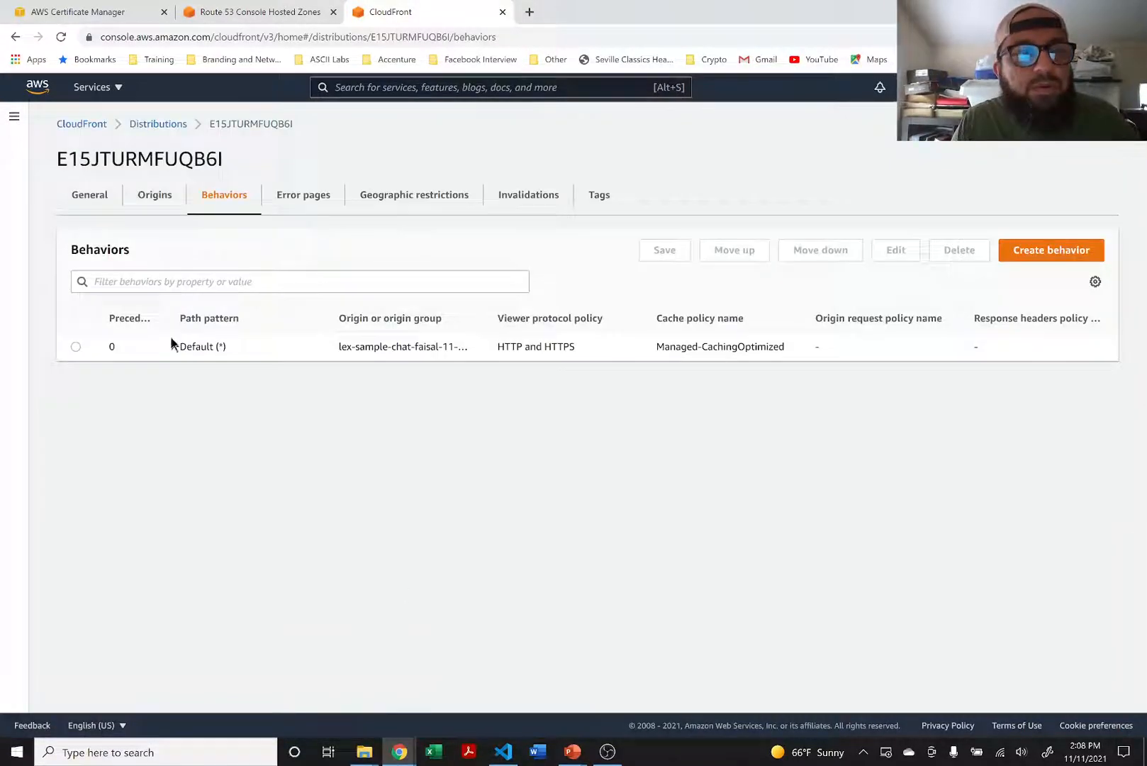
Examine the editable settings of the Default (*) behavior and cancel without saving.
left_click(75, 346)
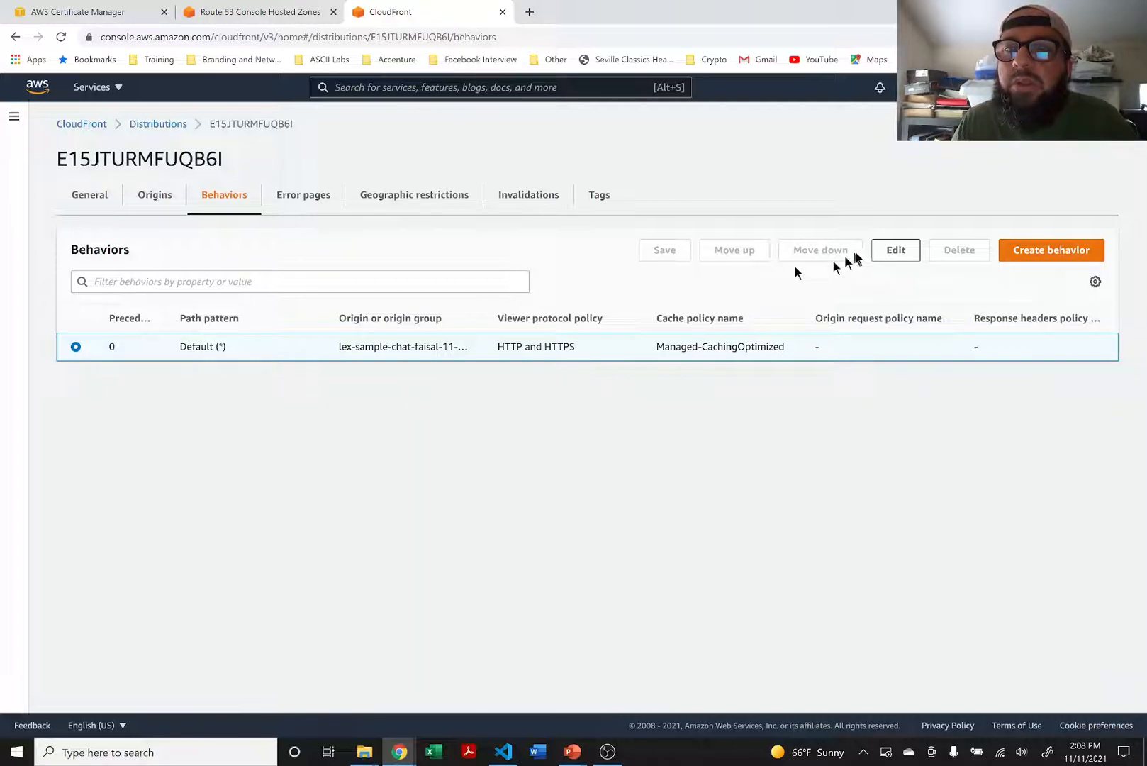
left_click(894, 250)
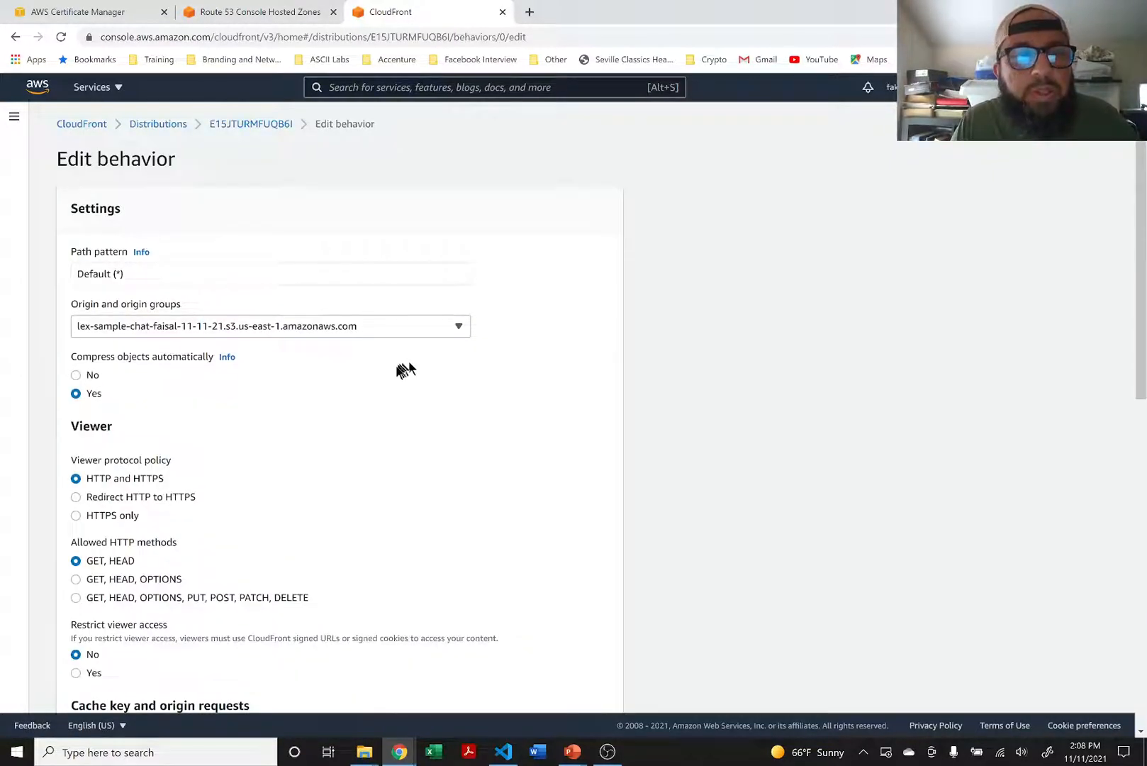
scroll(393, 374, "down", 2)
scroll(393, 374, "up", 2)
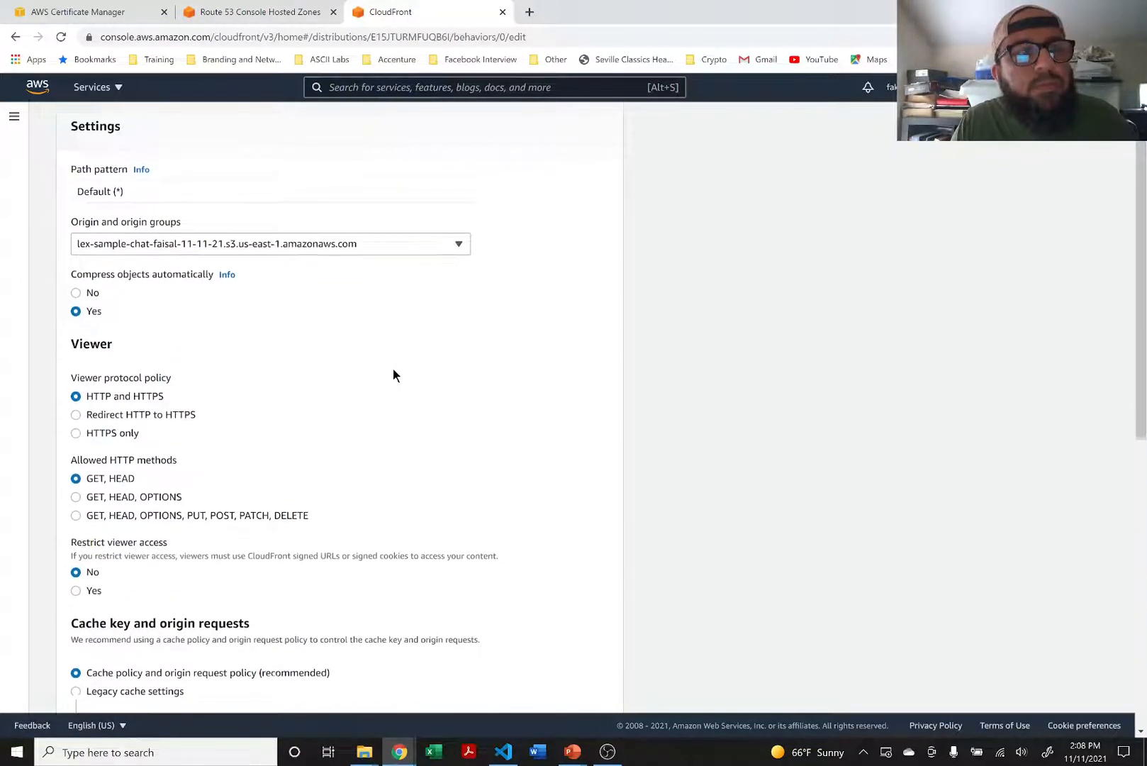
scroll(393, 369, "down", 6)
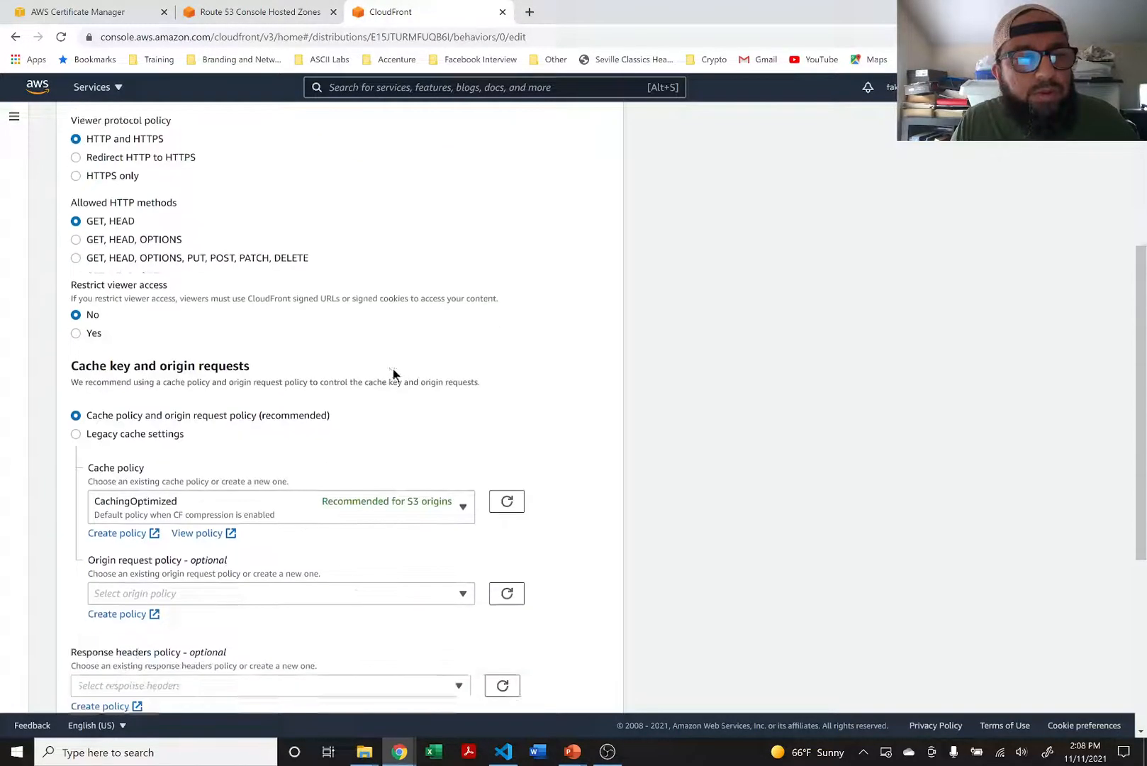
scroll(393, 369, "down", 4)
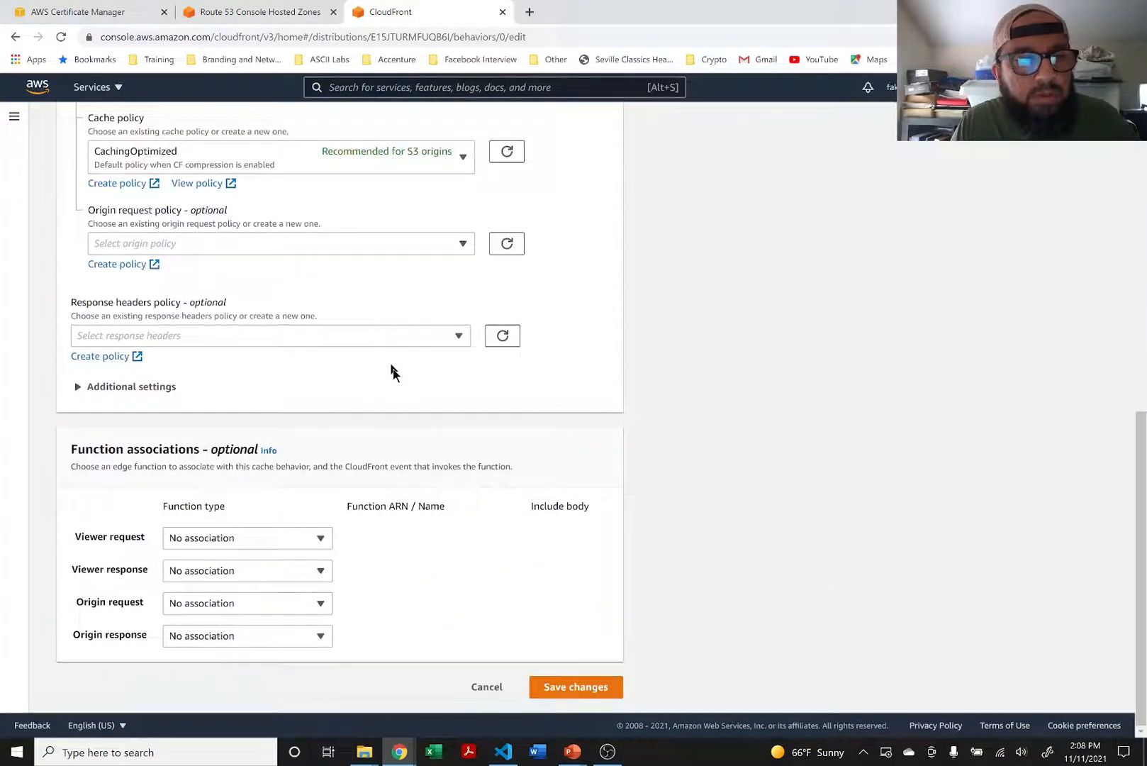
left_click(484, 686)
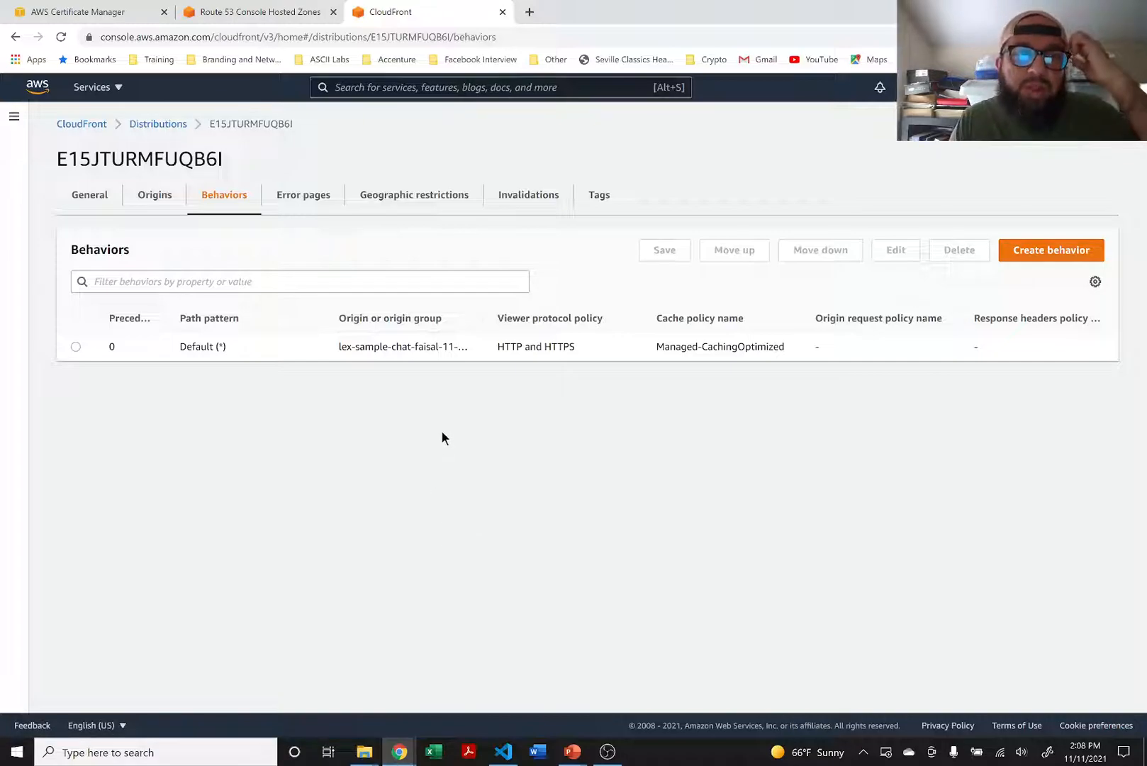
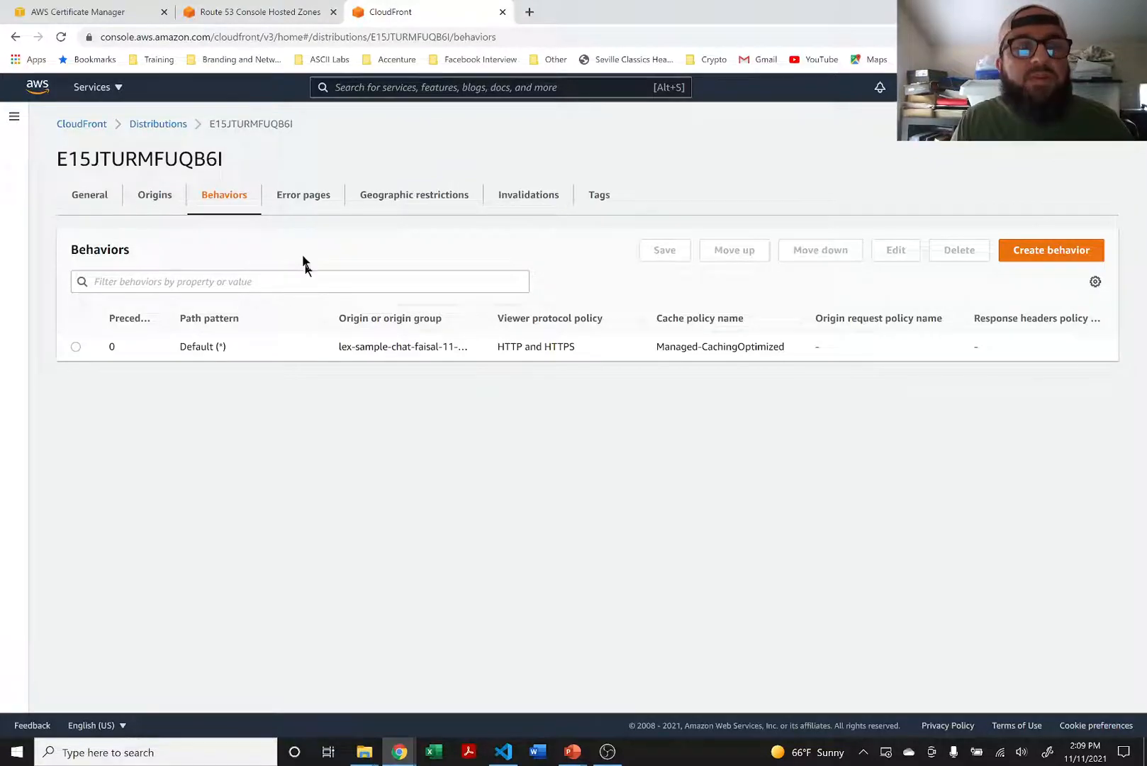
Reopen the distribution from the distributions list and copy its domain name.
left_click(170, 124)
left_click(150, 263)
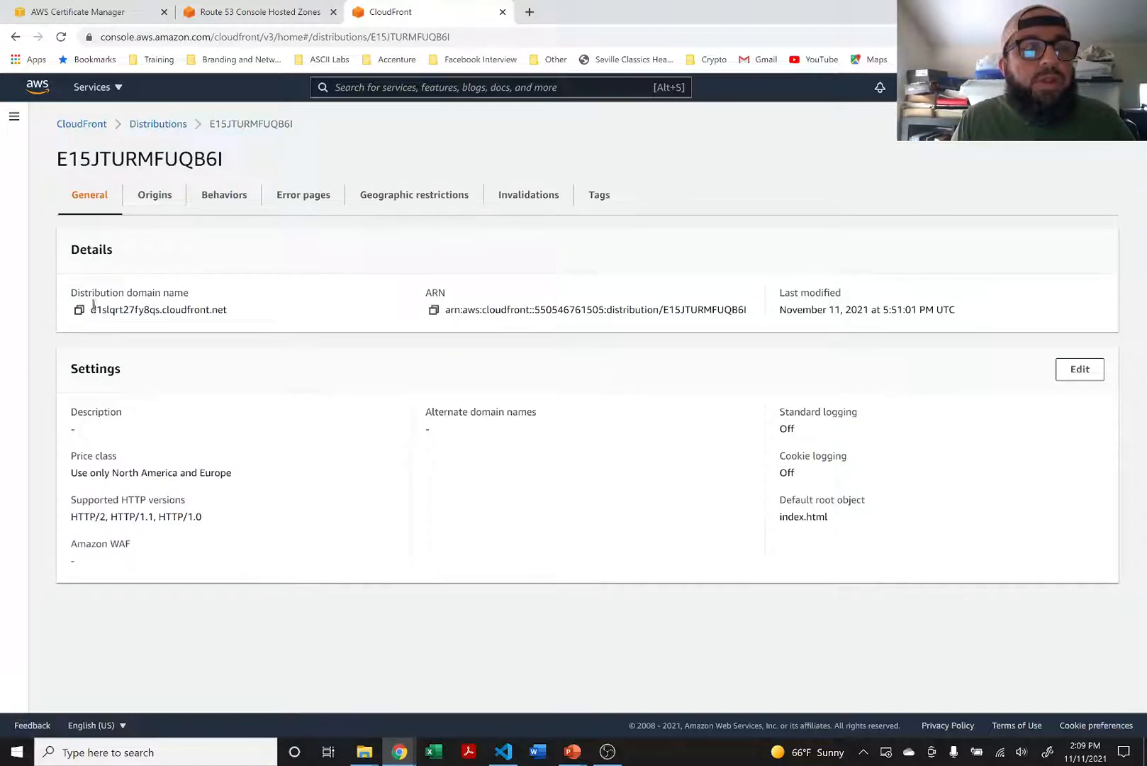
left_click(79, 310)
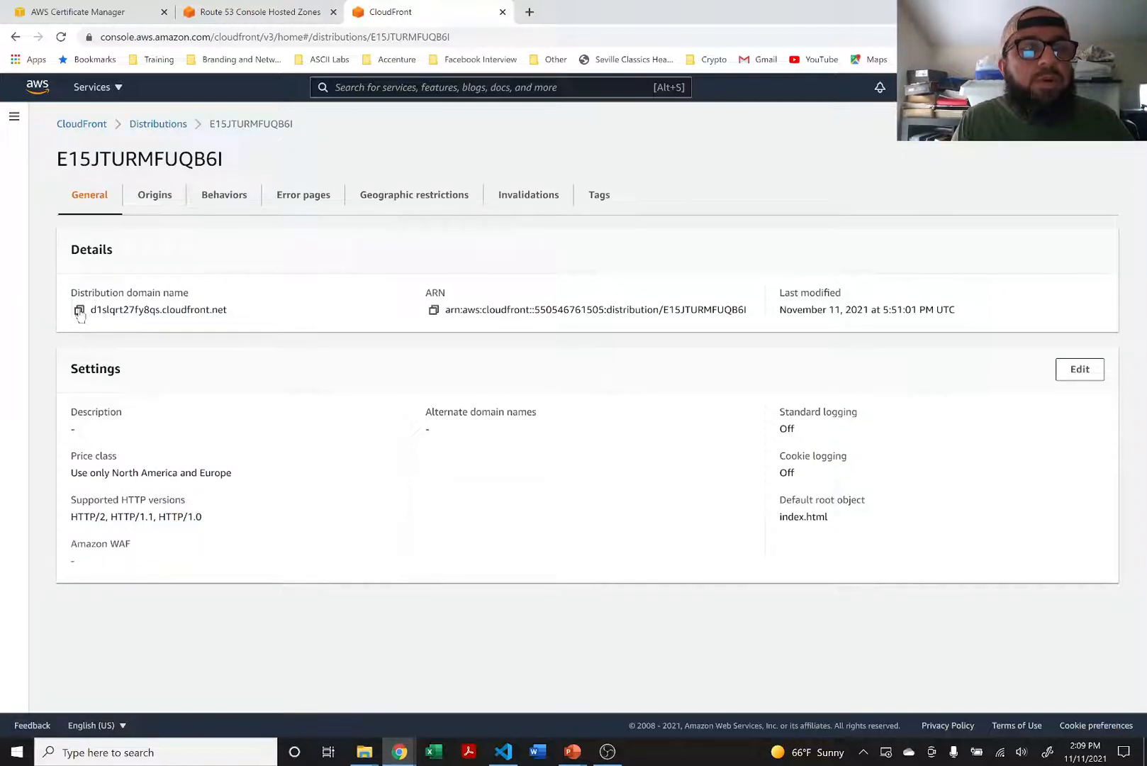
Switch to the Route 53 hosted zone codeislife.de and start a new A record with Alias enabled.
left_click(241, 13)
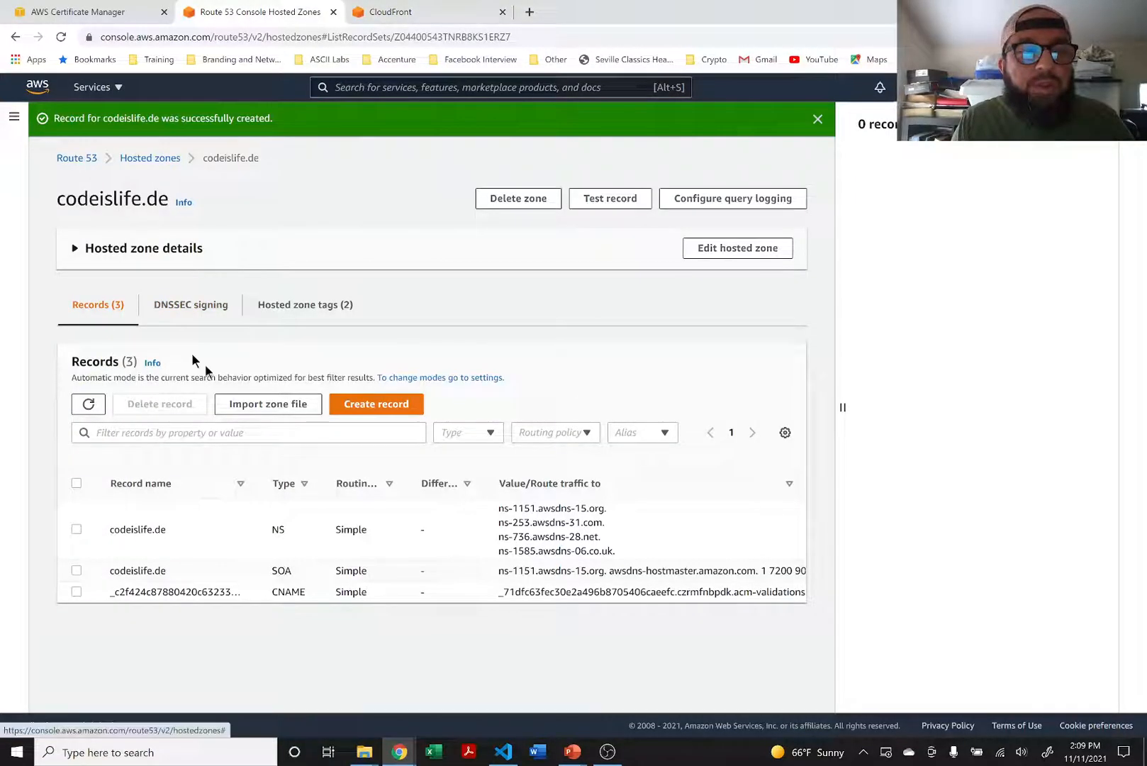
left_click(362, 404)
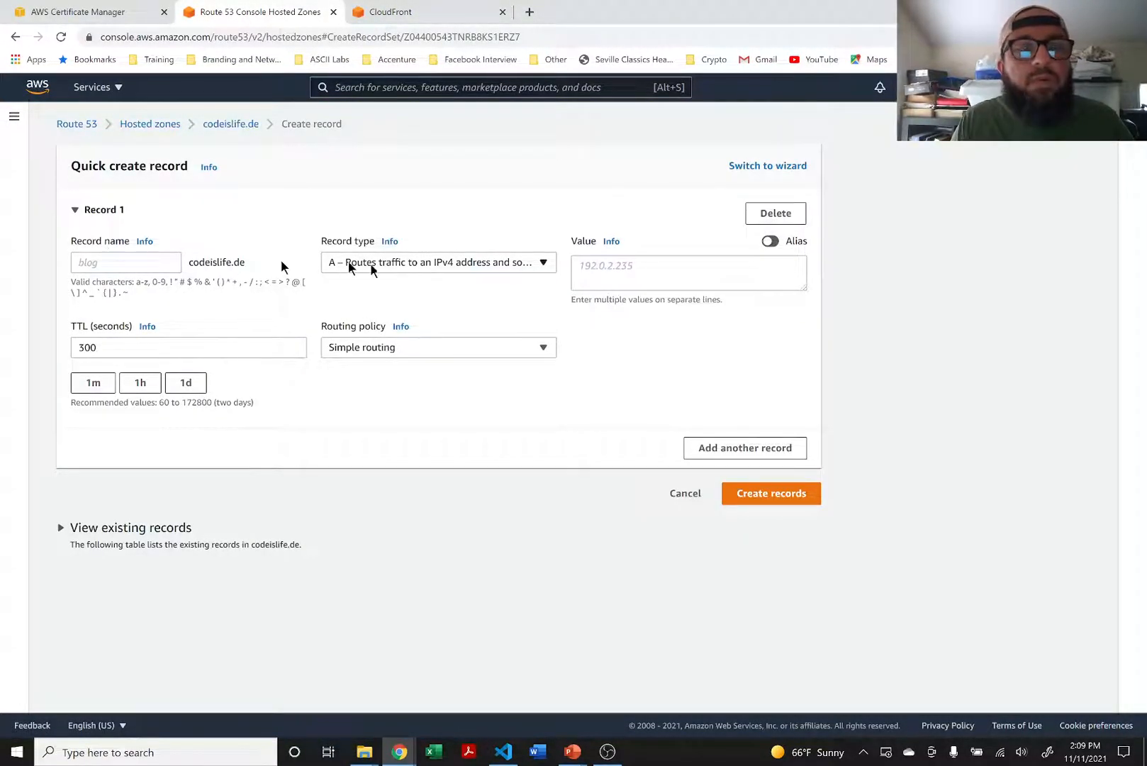
left_click(395, 270)
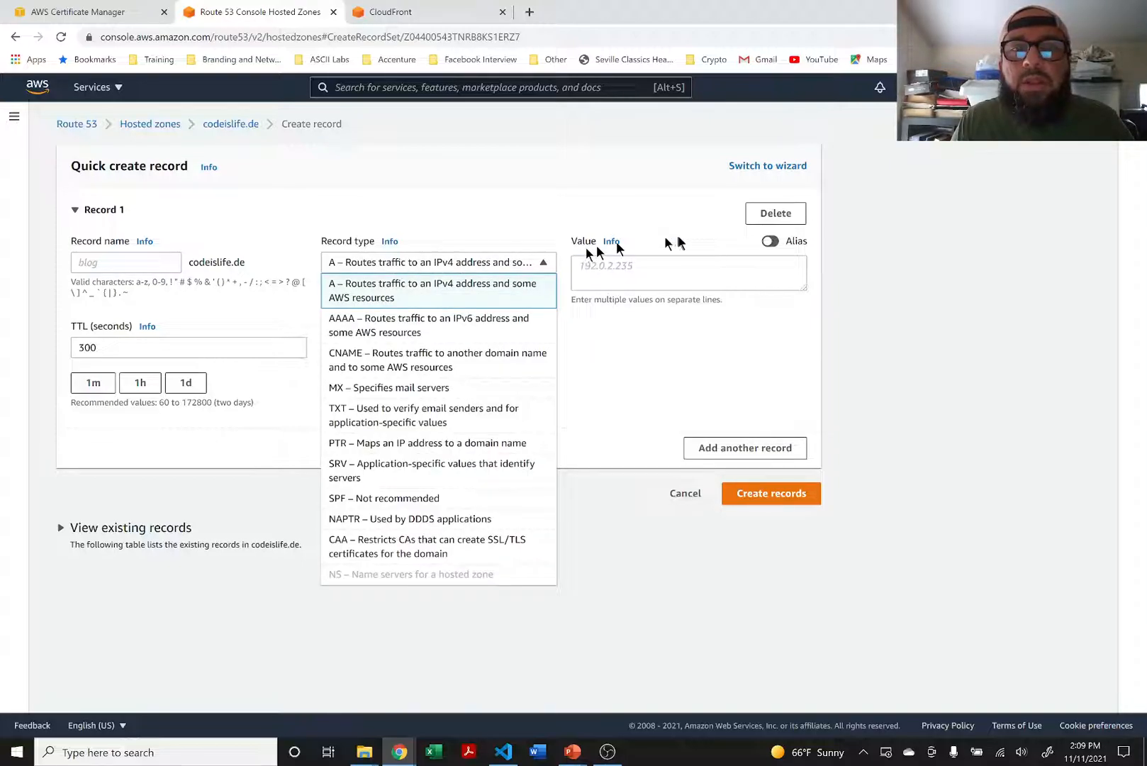
left_click(769, 241)
left_click(769, 241)
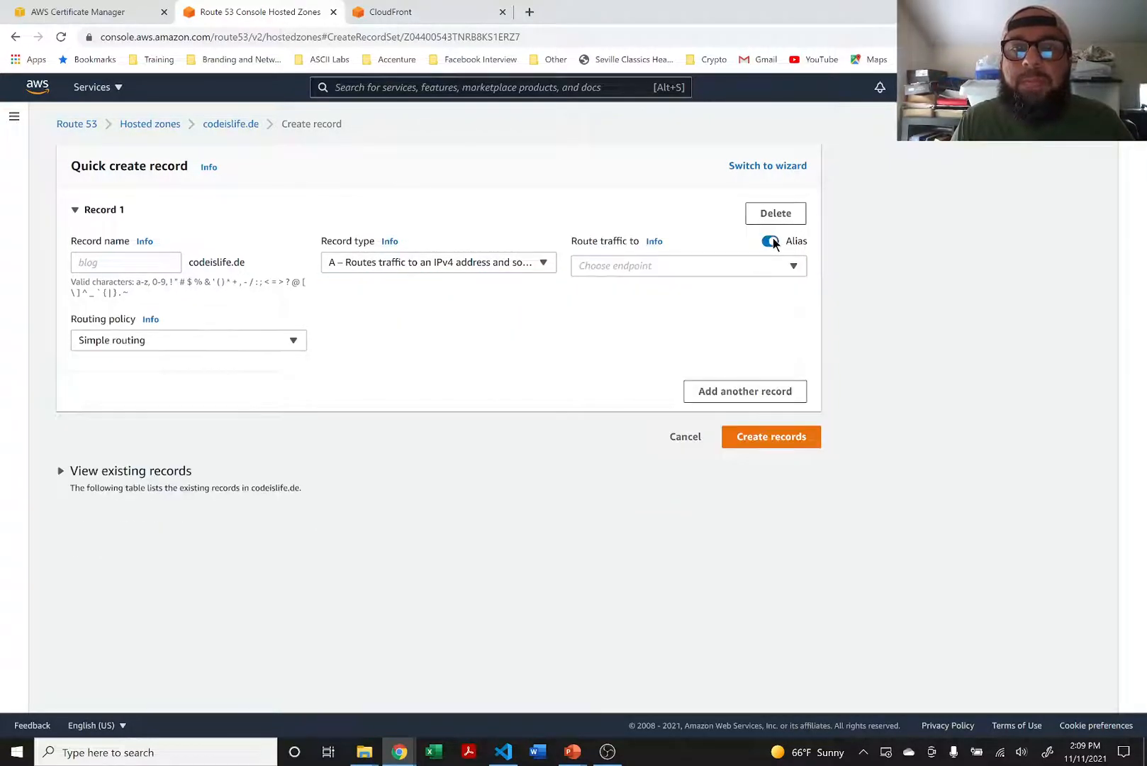
left_click(649, 267)
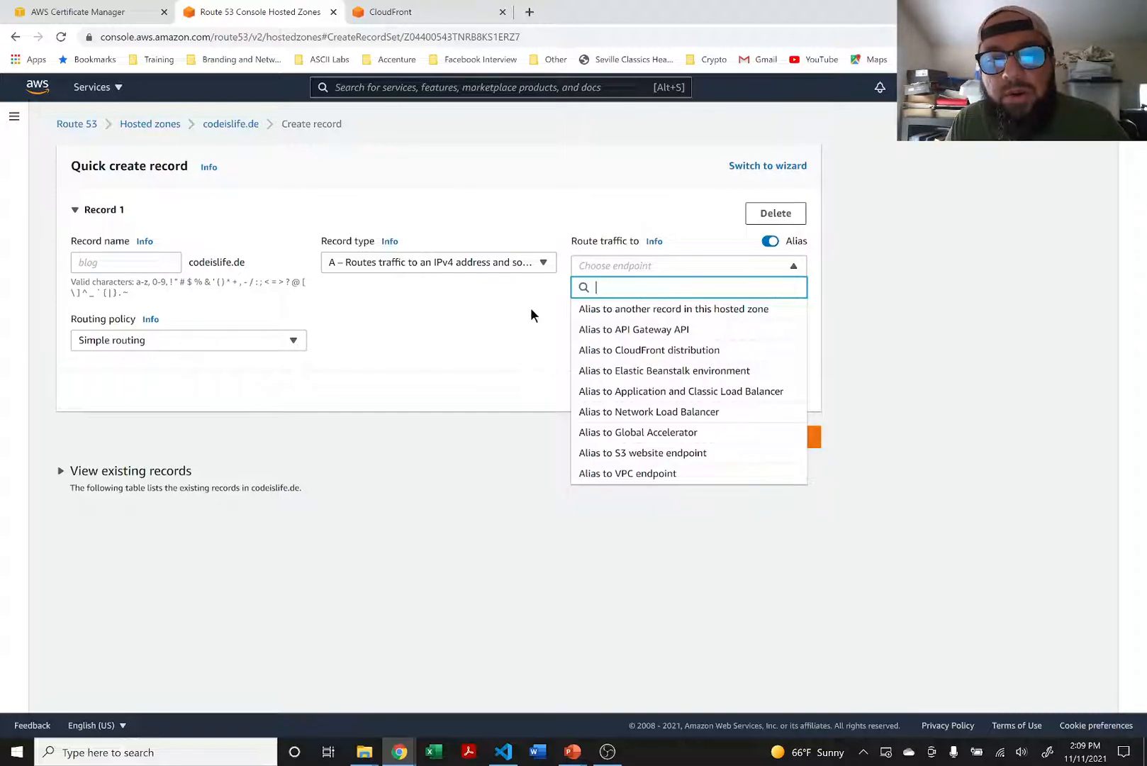
key("ctrl+v")
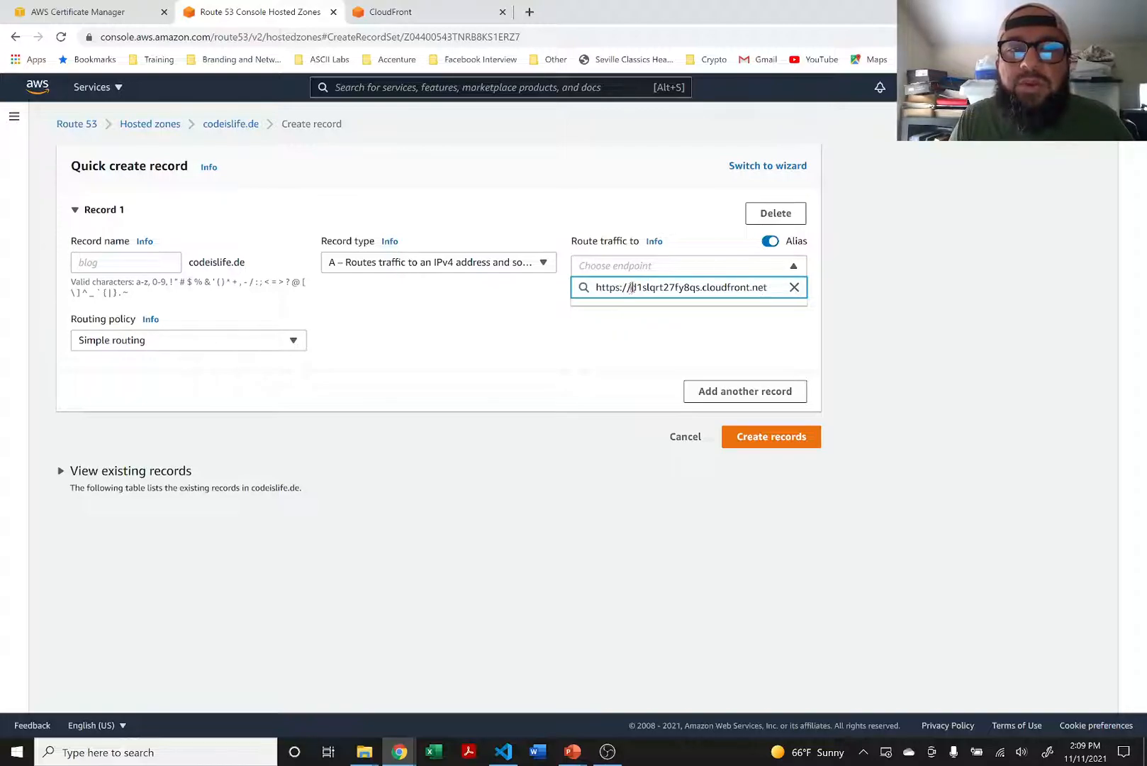
key("BackSpace")
key("BackSpace")
key("BackSpace")
key("BackSpace")
key("BackSpace")
key("BackSpace")
key("BackSpace")
key("BackSpace")
key("BackSpace")
key("BackSpace")
key("BackSpace")
key("BackSpace")
key("BackSpace")
key("BackSpace")
key("BackSpace")
key("BackSpace")
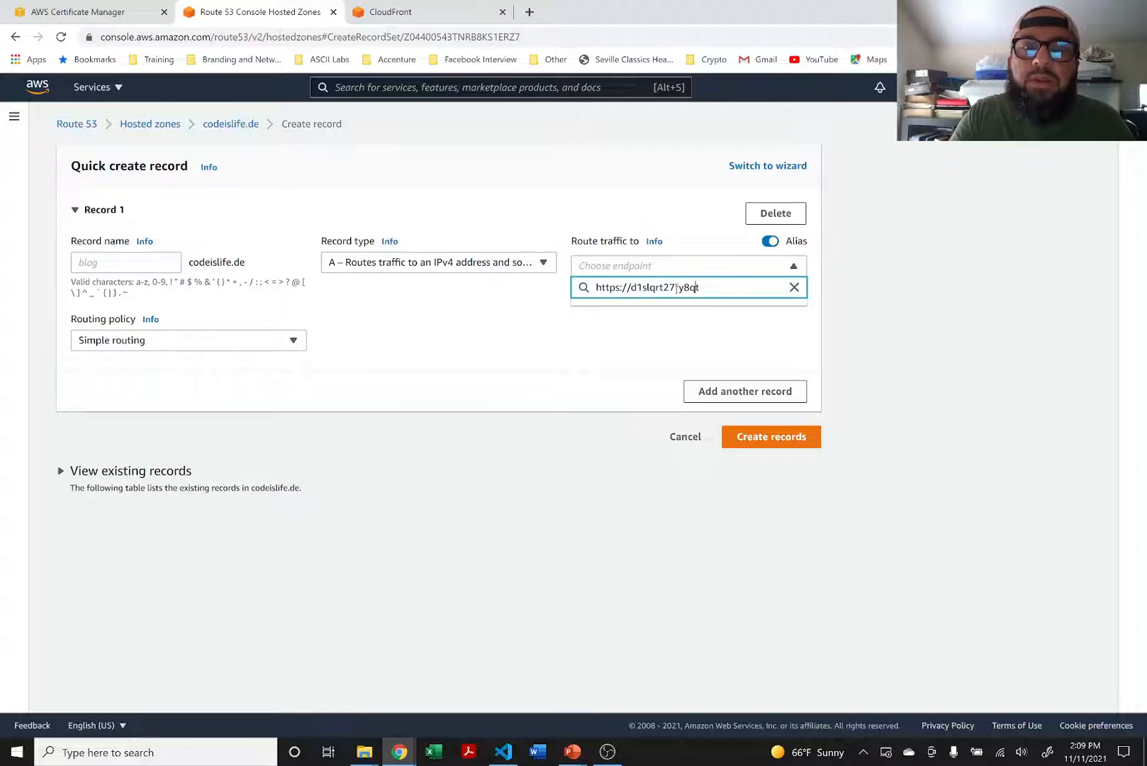
key("ctrl+z")
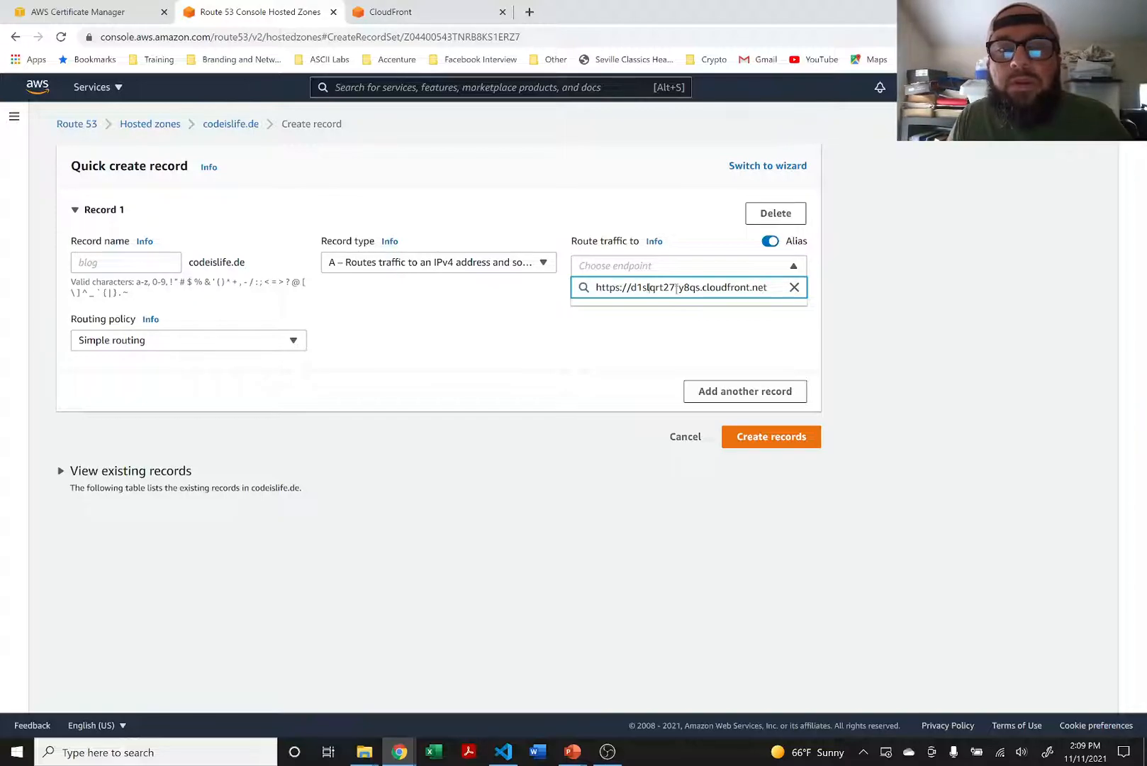
key("BackSpace")
key("BackSpace")
key("BackSpace")
key("BackSpace")
key("BackSpace")
key("BackSpace")
key("BackSpace")
key("BackSpace")
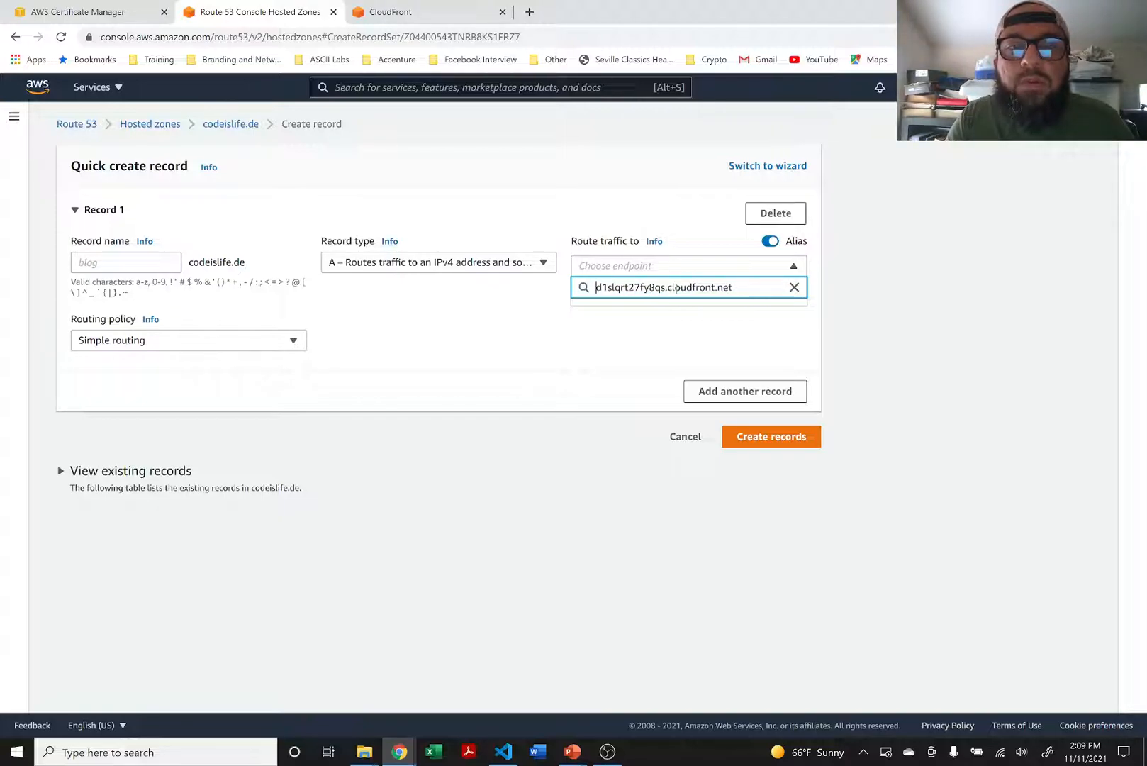
left_click(647, 359)
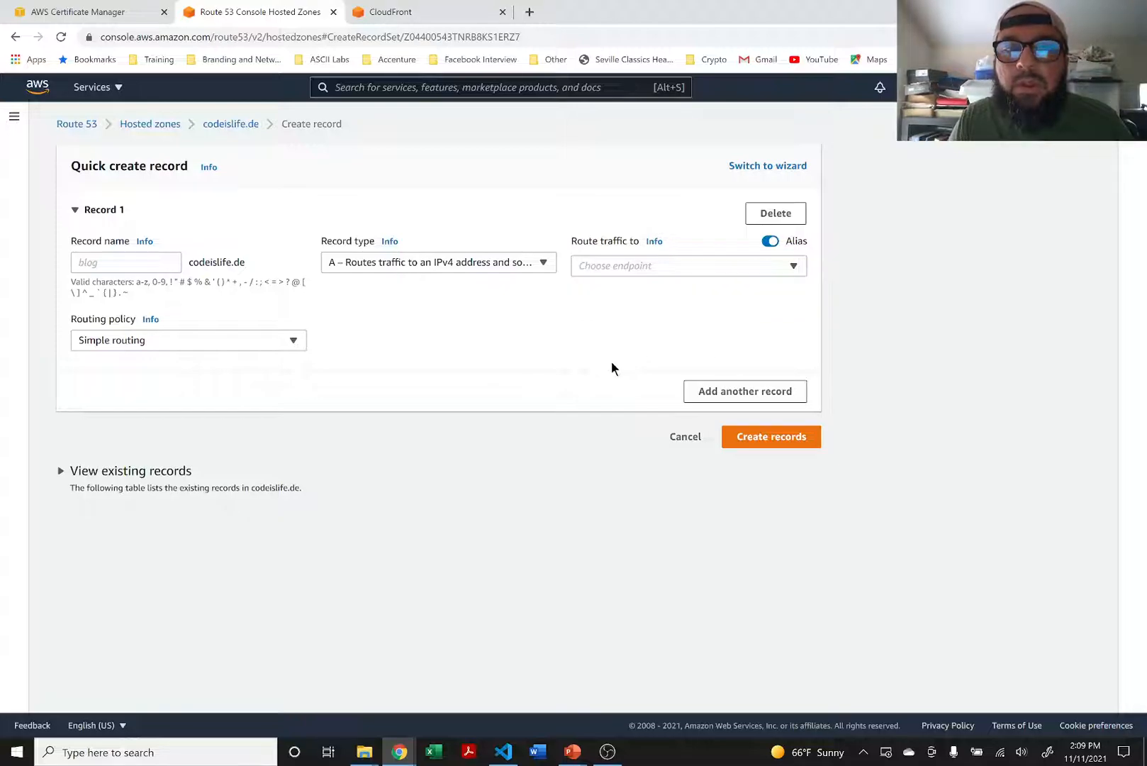
Try to route the A record as an alias to a CloudFront distribution, and cancel the record creation.
left_click(611, 265)
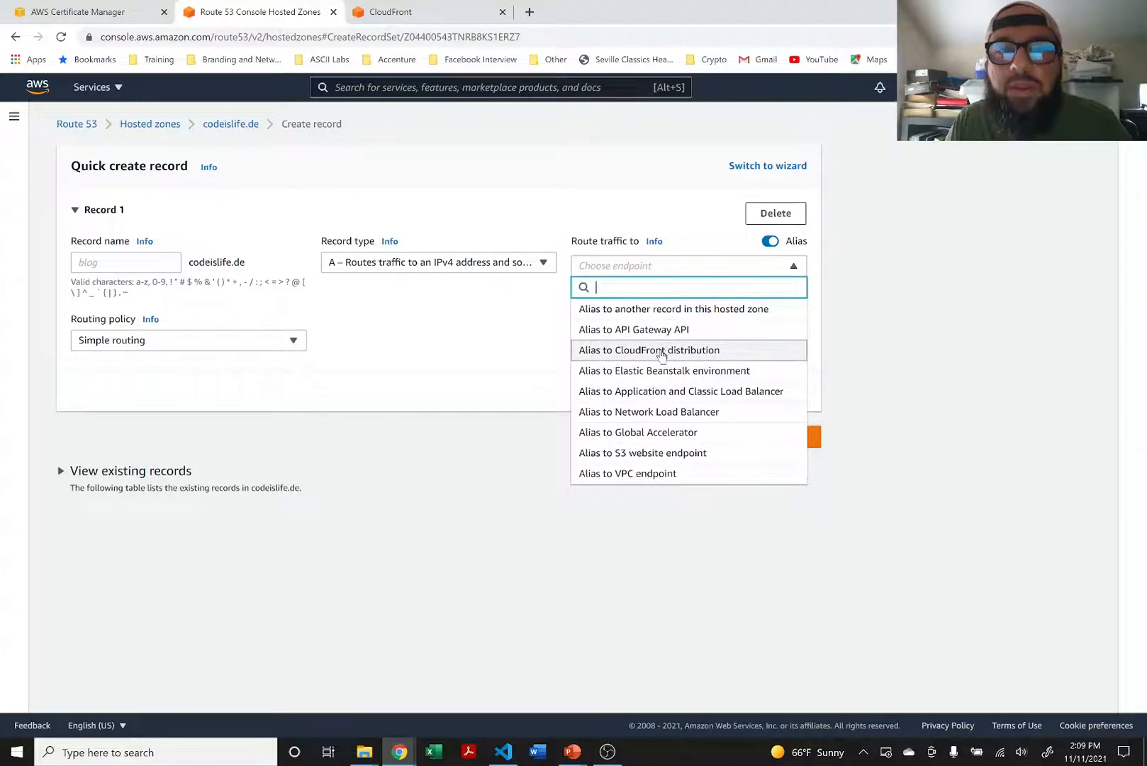
left_click(661, 351)
left_click(633, 349)
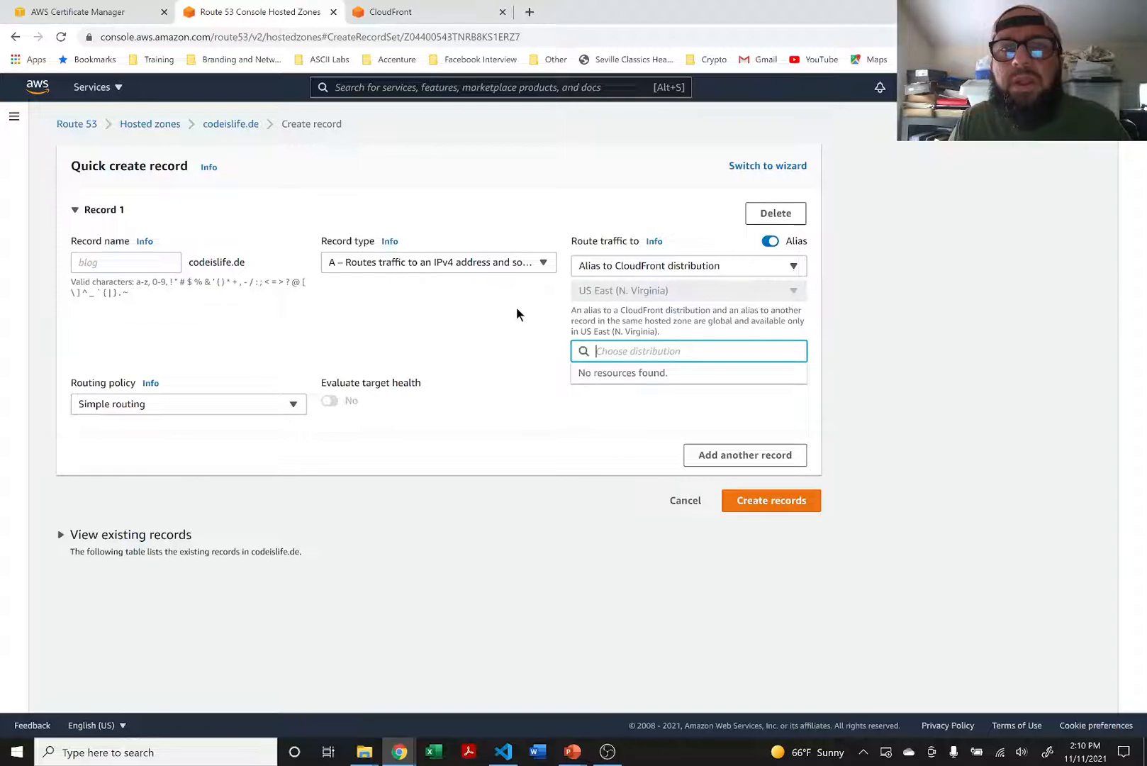
left_click(677, 509)
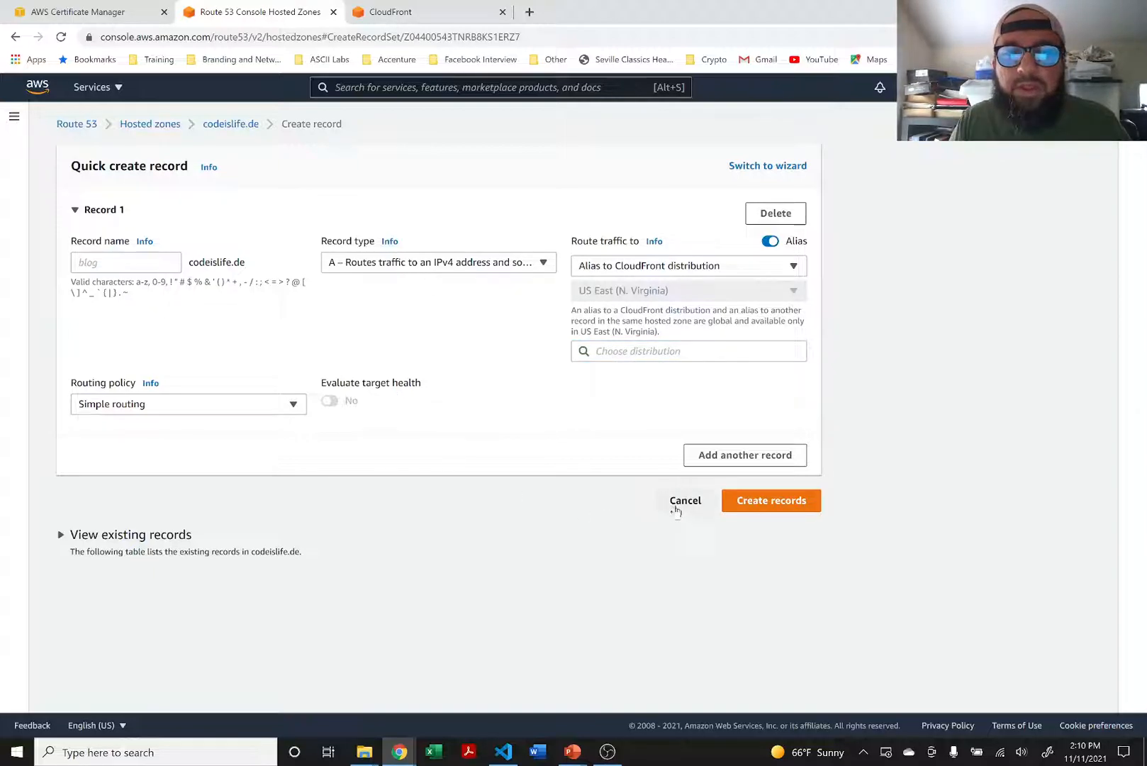
left_click(677, 509)
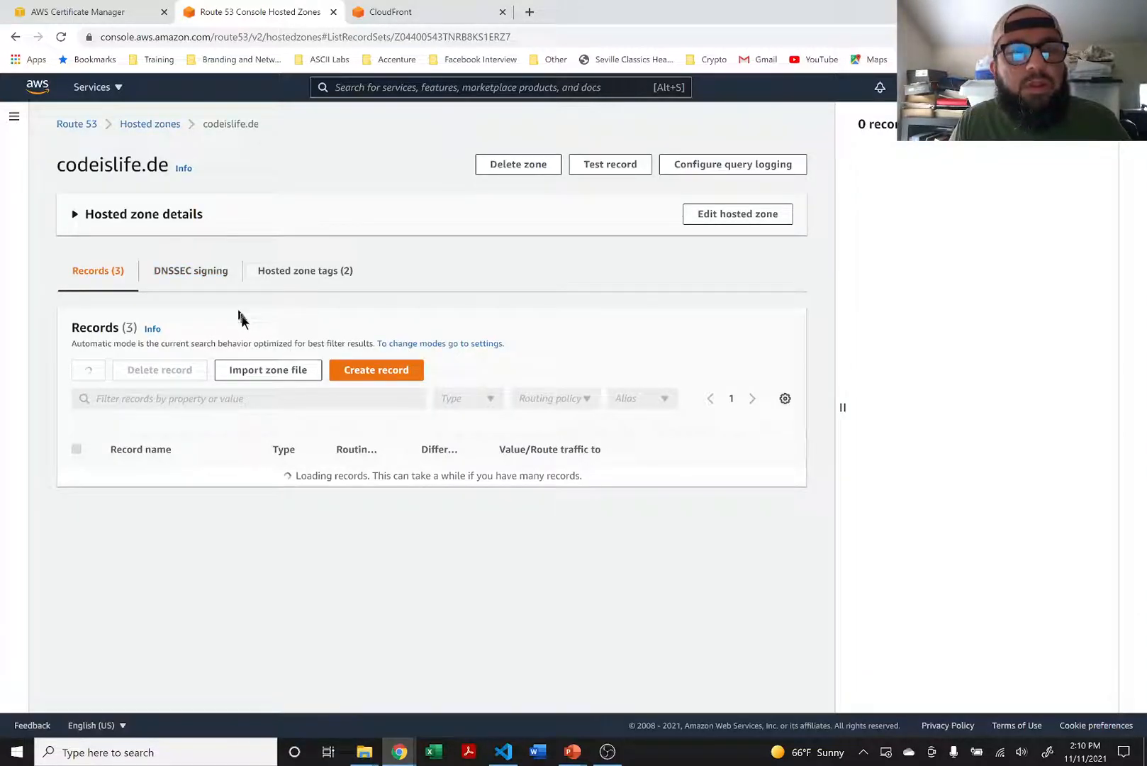
Start another record in codeislife.de, check the available record types, and enable Alias.
left_click(366, 369)
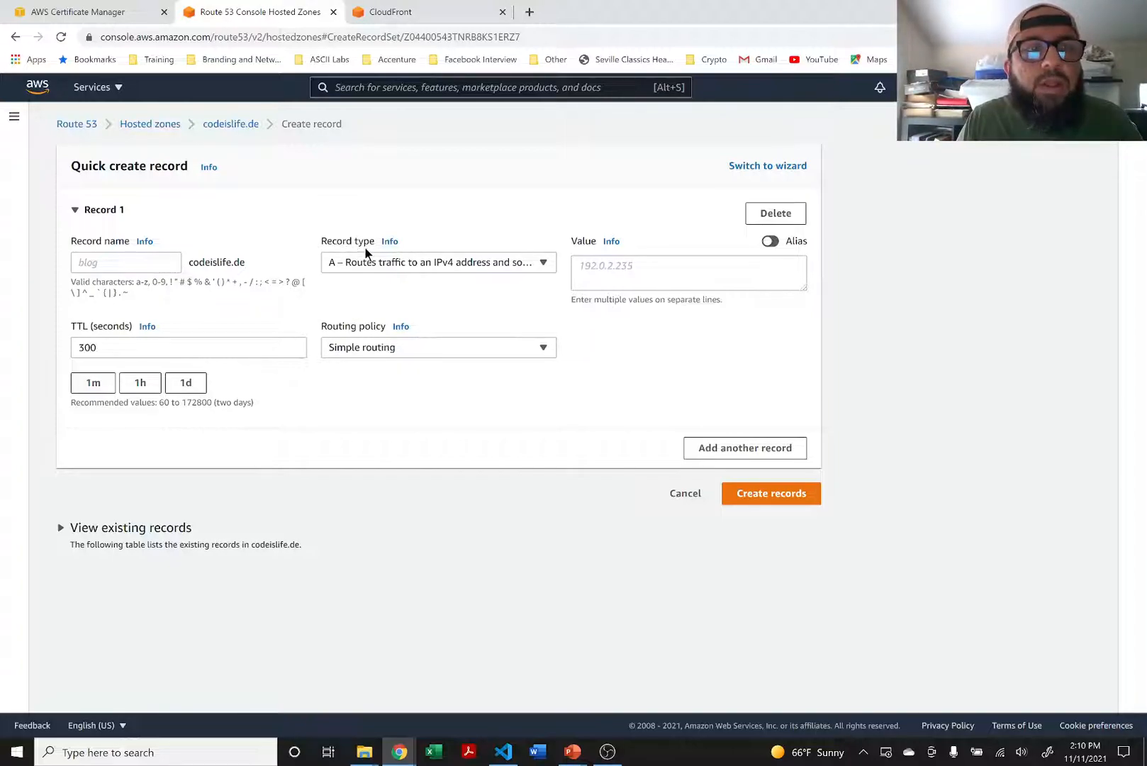
left_click(453, 264)
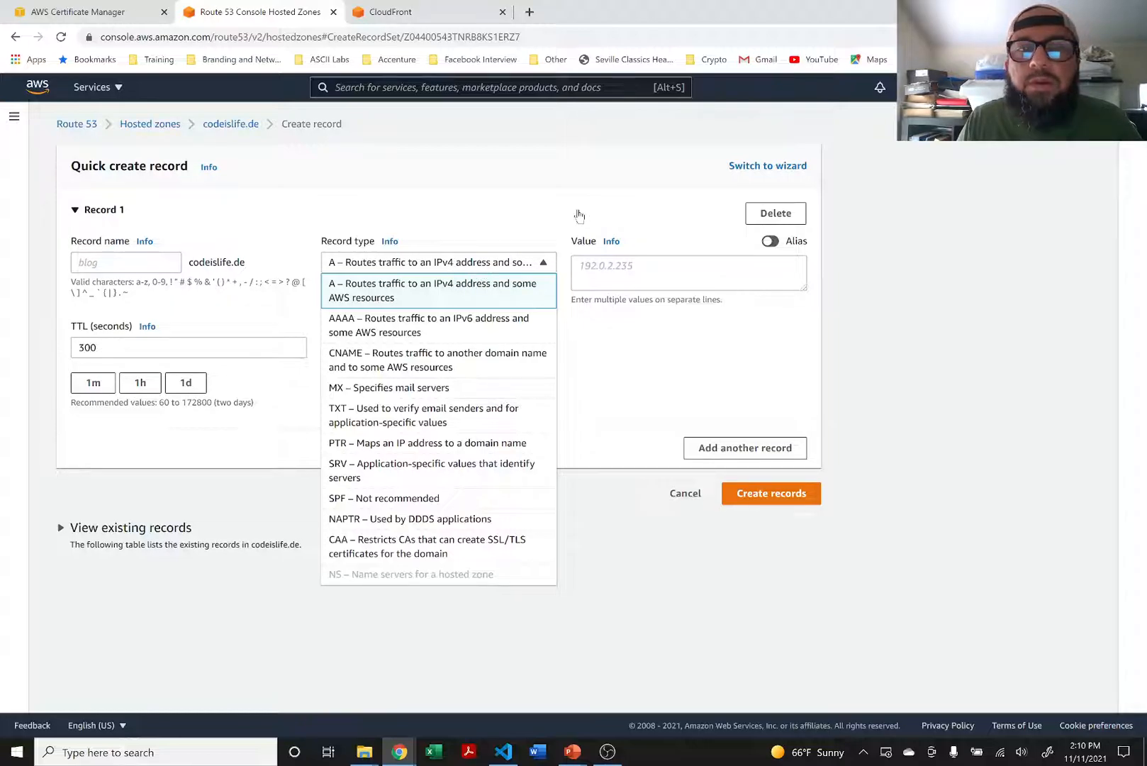
left_click(579, 215)
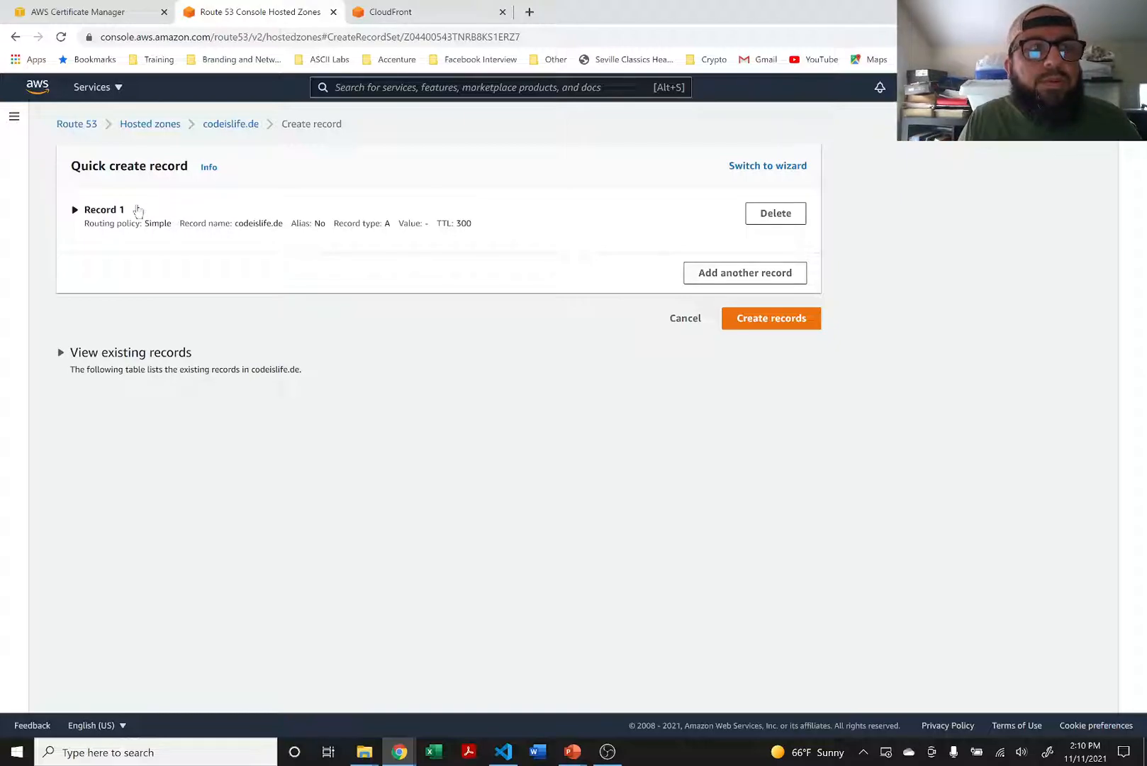
left_click(106, 210)
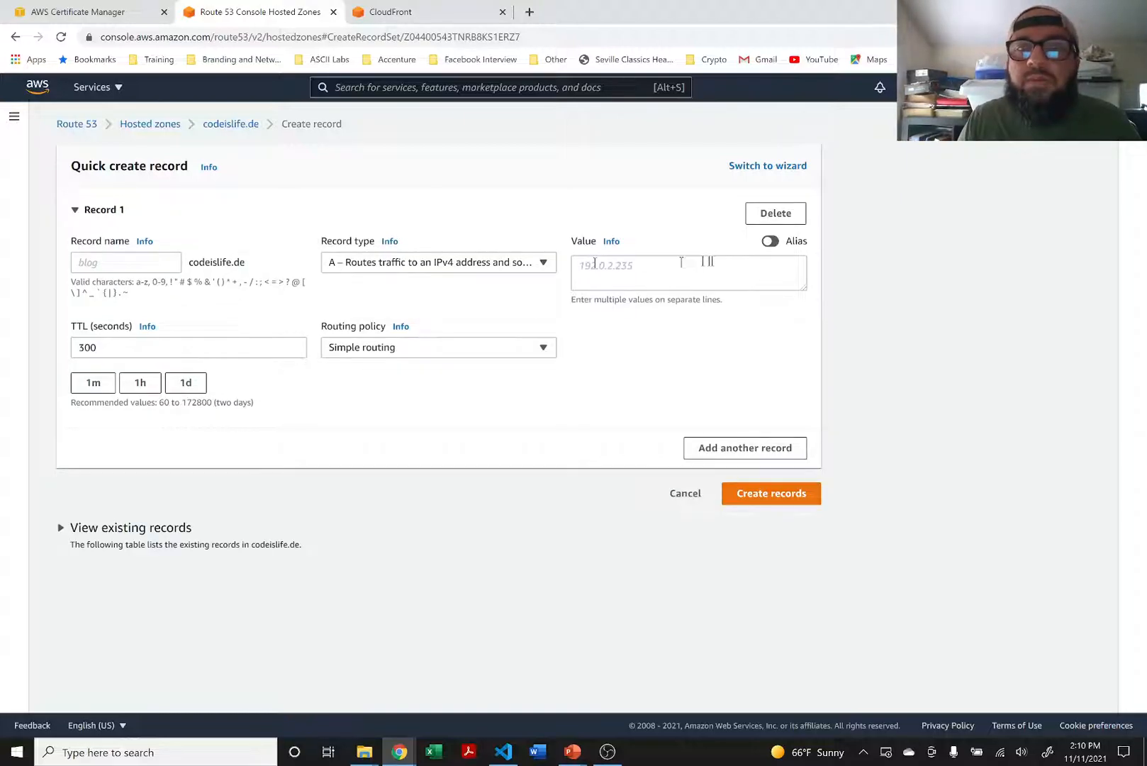
left_click(769, 241)
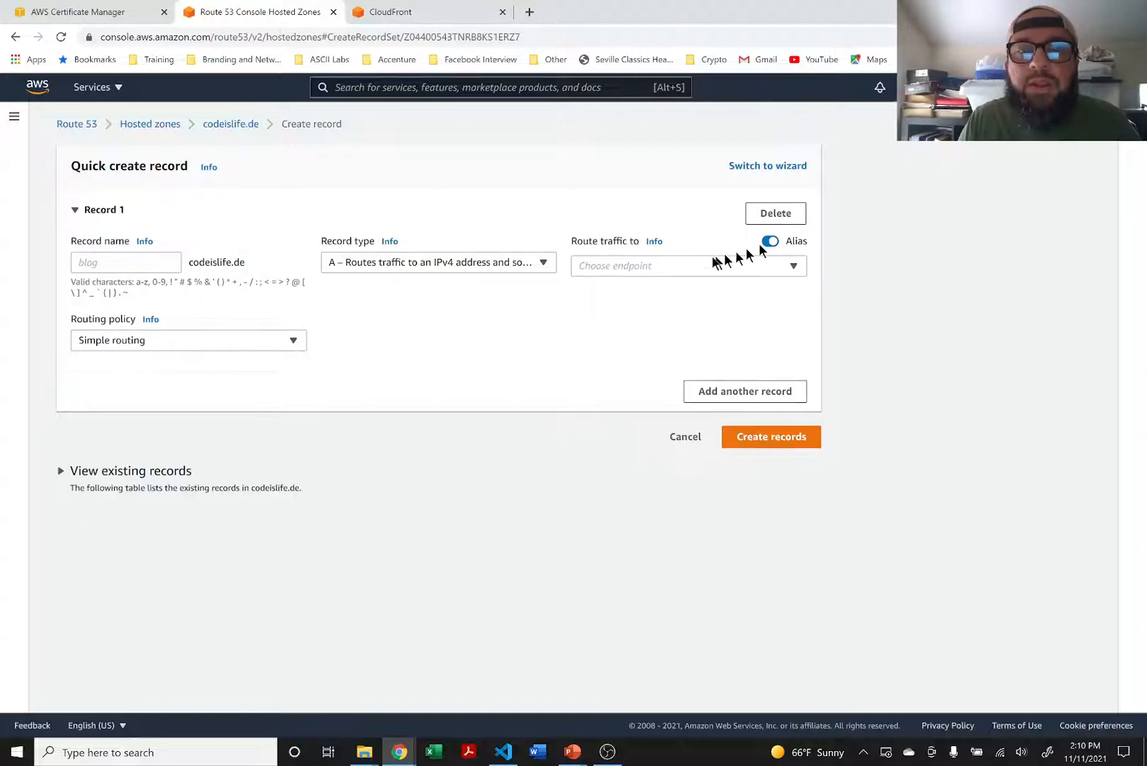
Try again to alias the record to a CloudFront distribution, check the alias record types, and cancel the creation.
left_click(641, 267)
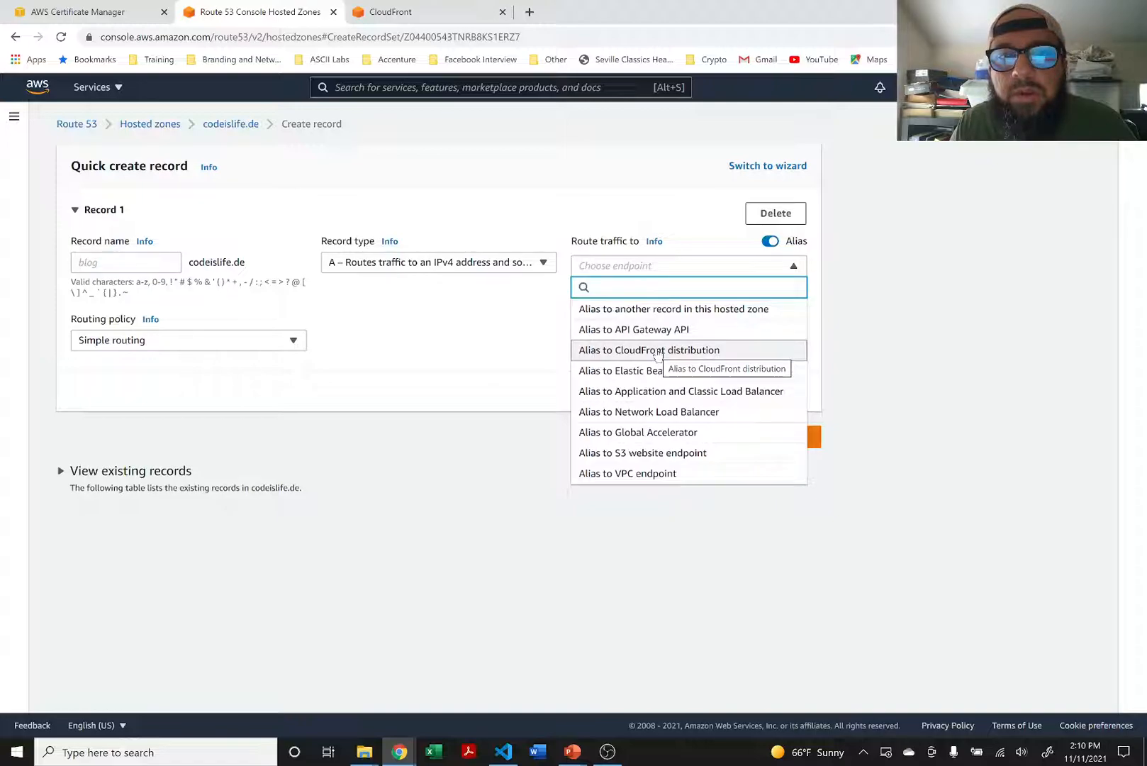
left_click(657, 351)
left_click(627, 348)
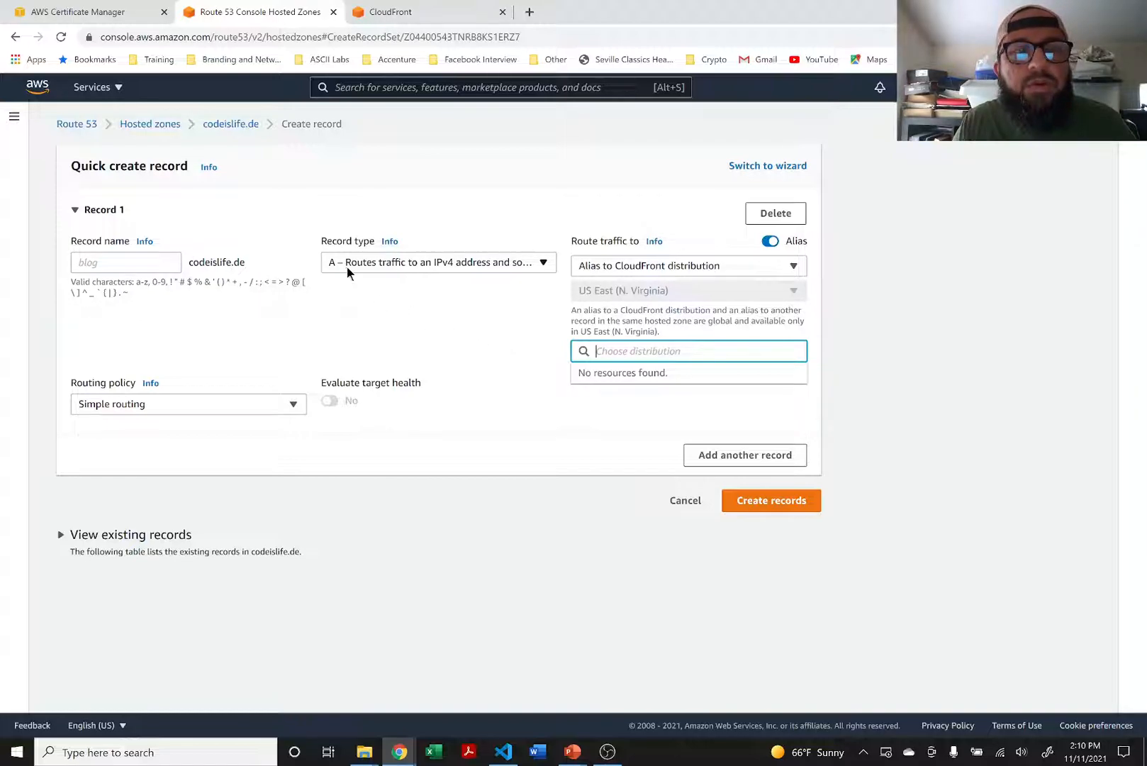
left_click(397, 267)
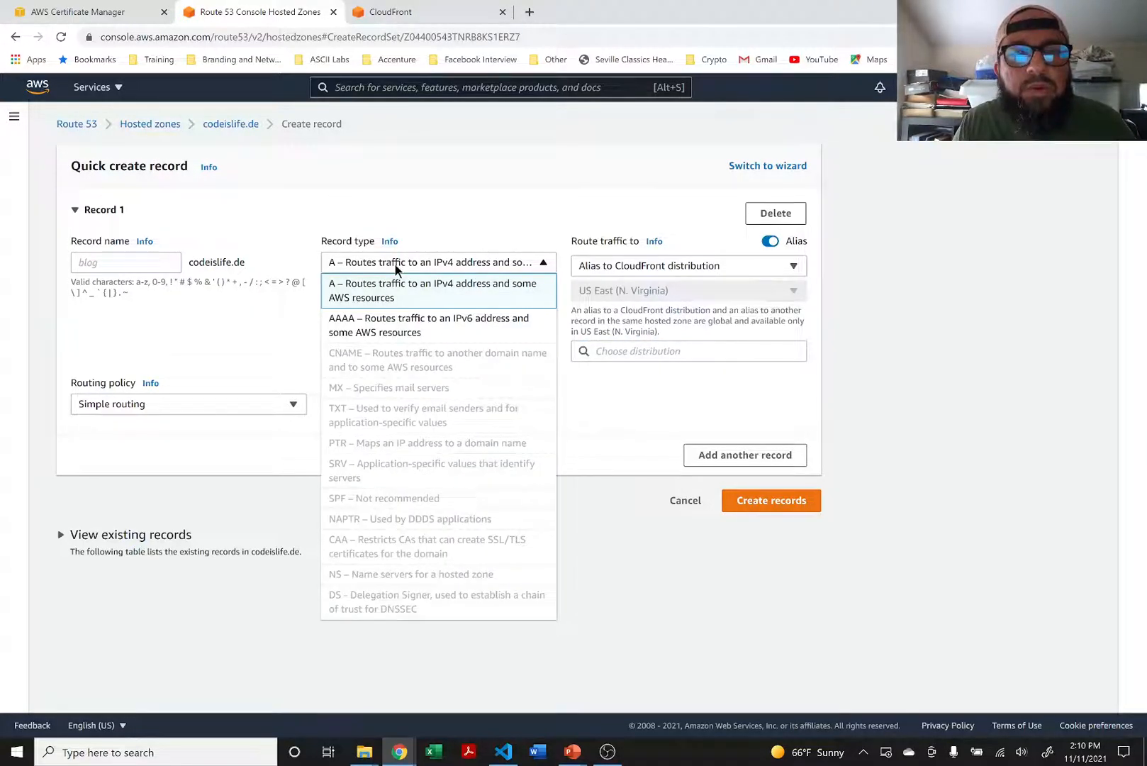
left_click(685, 502)
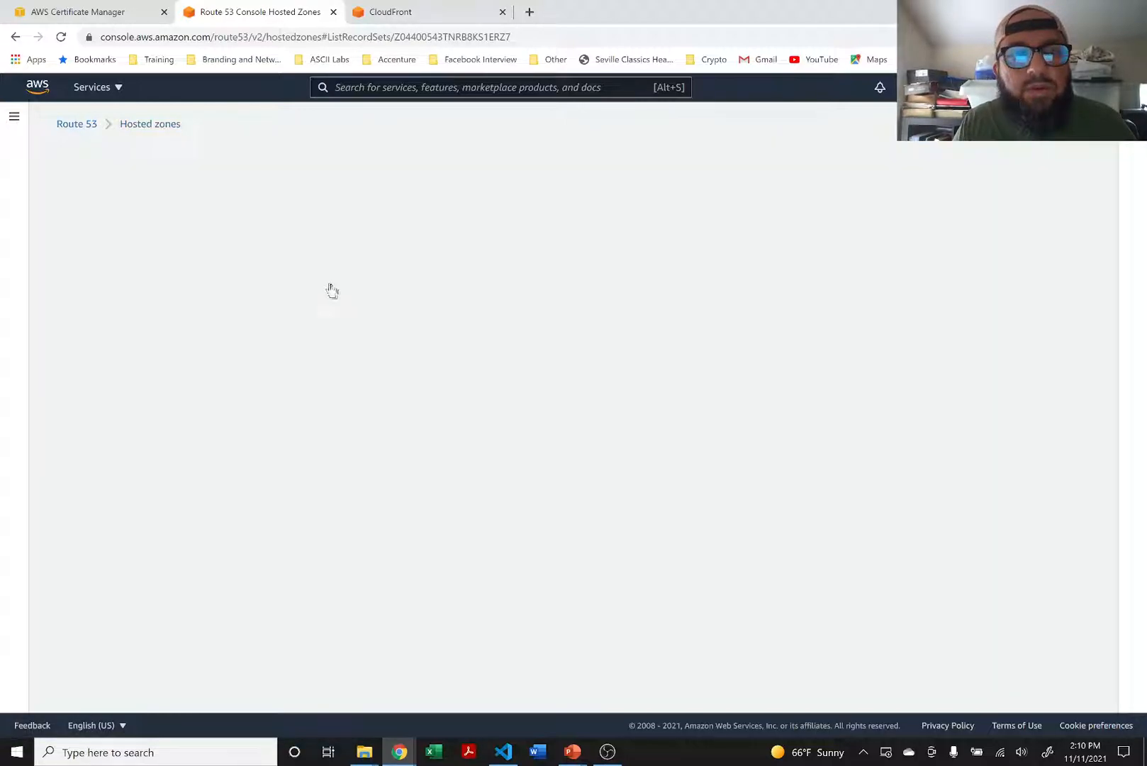
Start a new record in the codeislife.de hosted zone with Alias enabled.
left_click(379, 372)
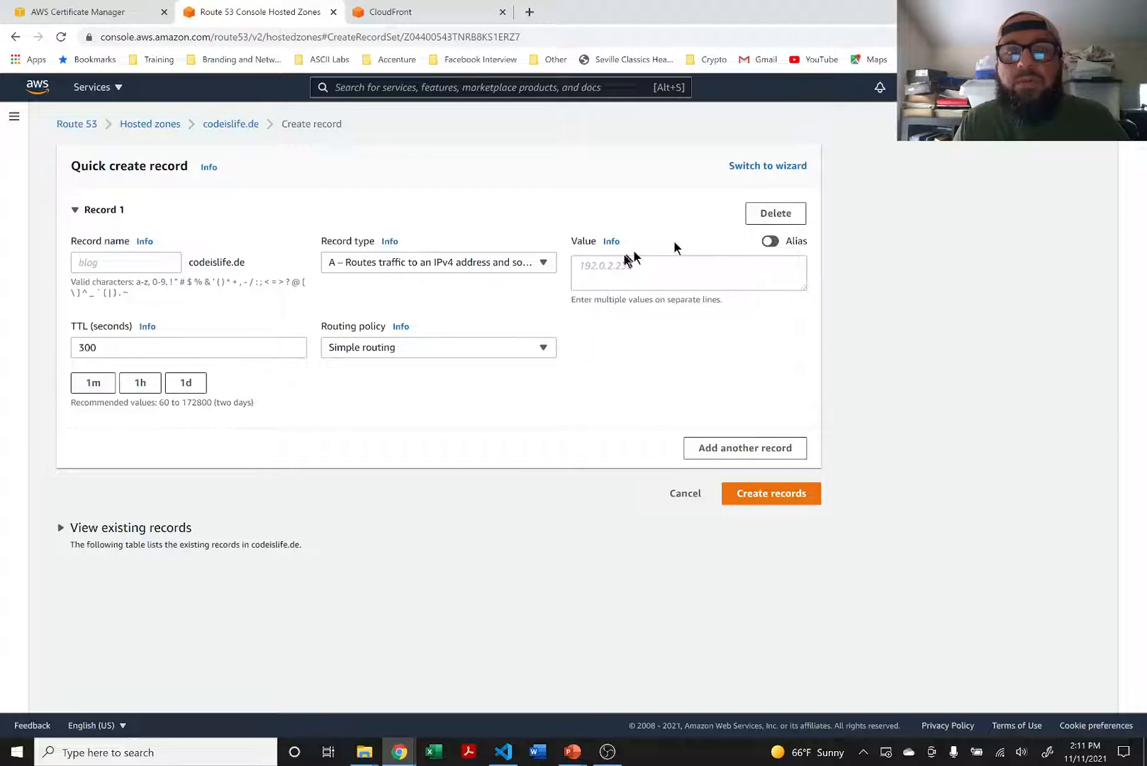
left_click(599, 278)
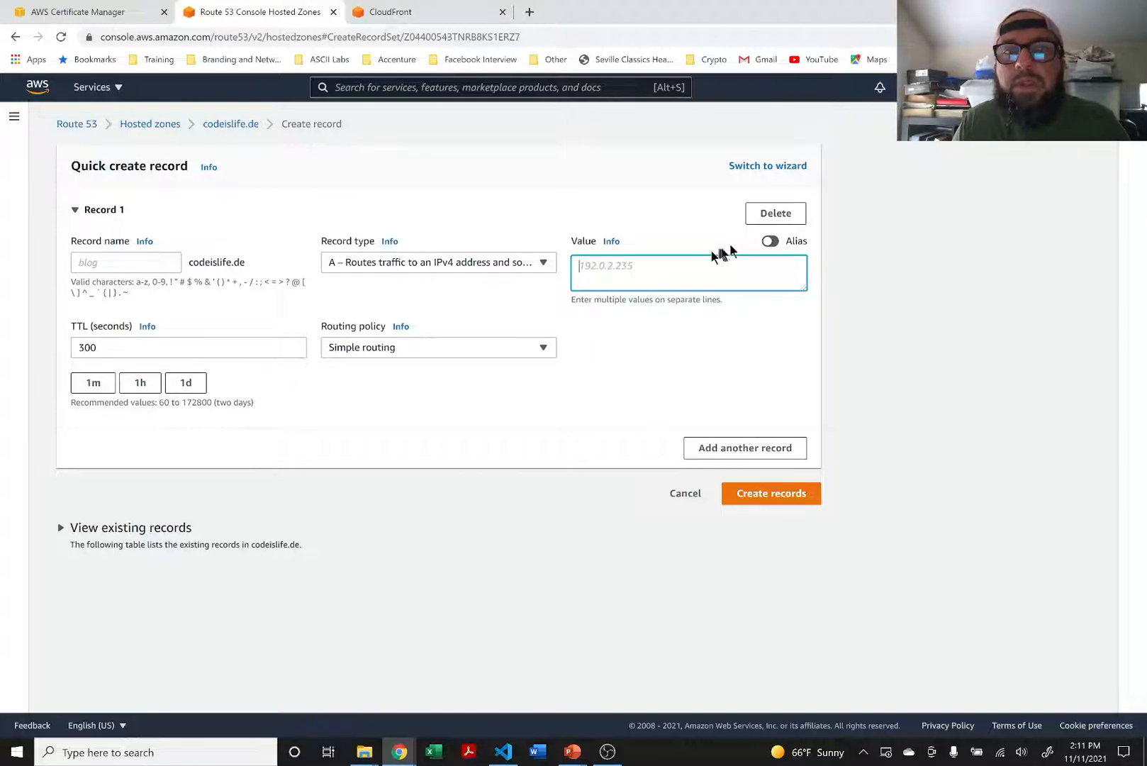
left_click(770, 241)
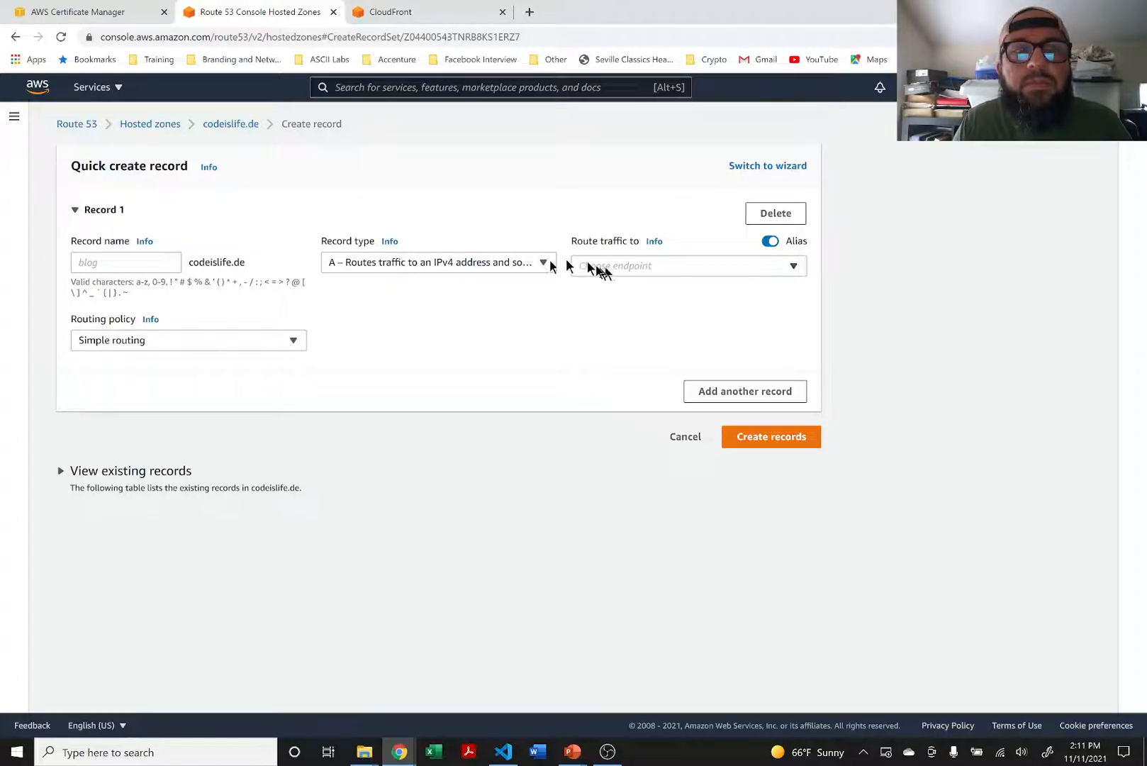
Try aliasing to another record in this hosted zone, reset the alias target, and review the endpoint options.
left_click(629, 271)
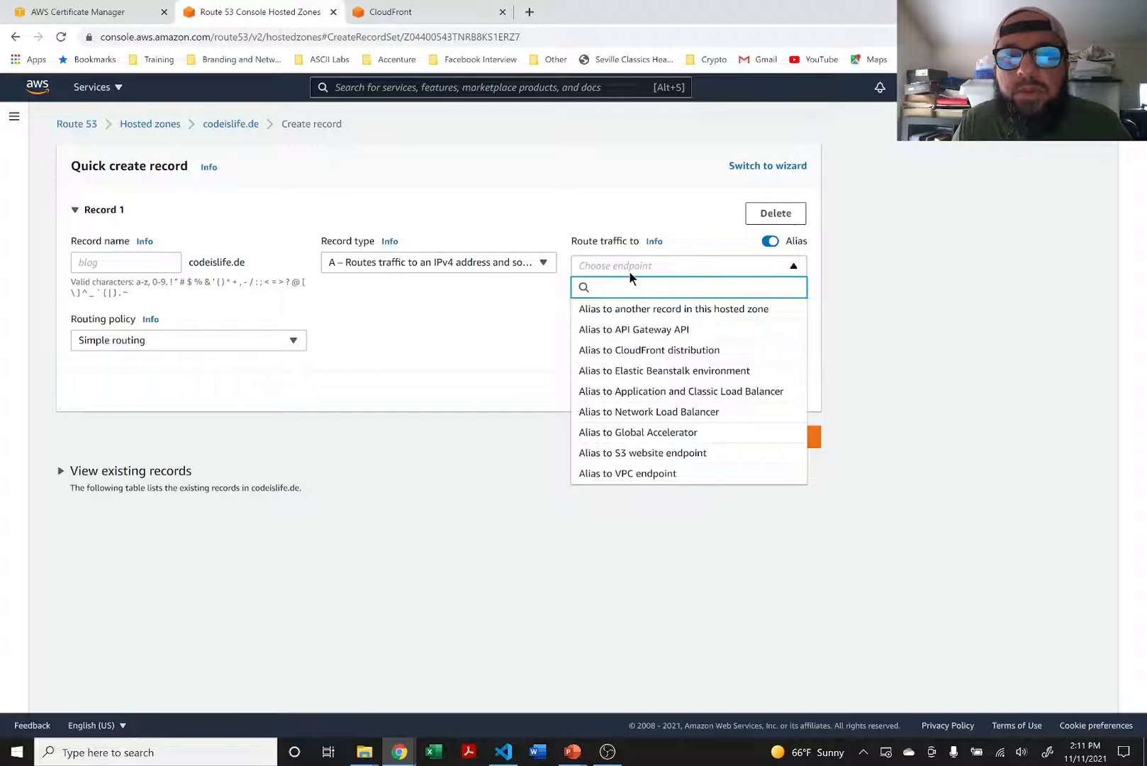
left_click(628, 307)
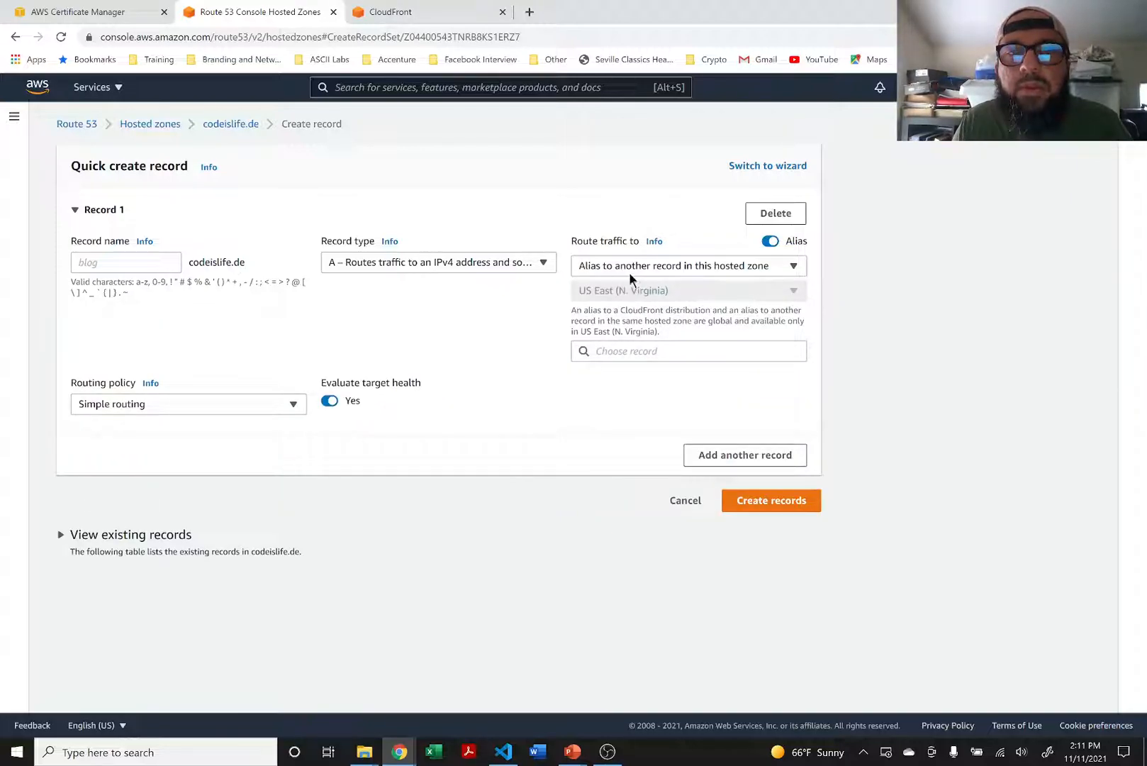
left_click(632, 269)
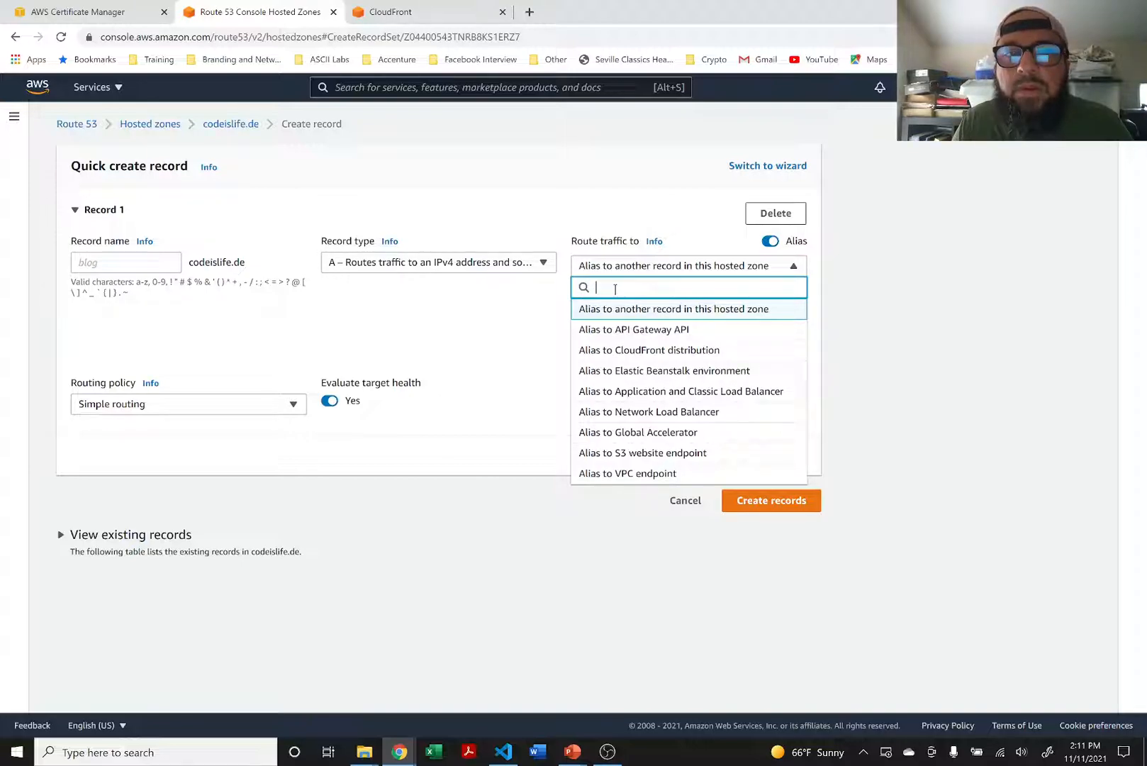
left_click(770, 242)
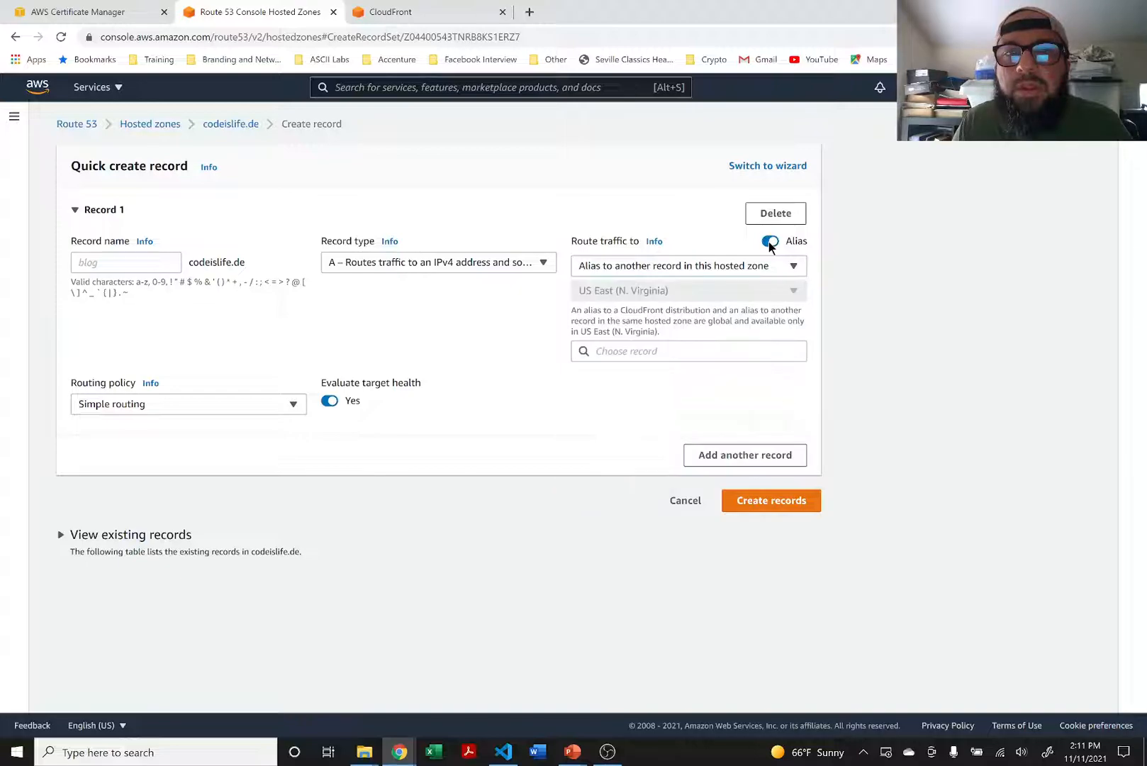
left_click(770, 242)
left_click(770, 242)
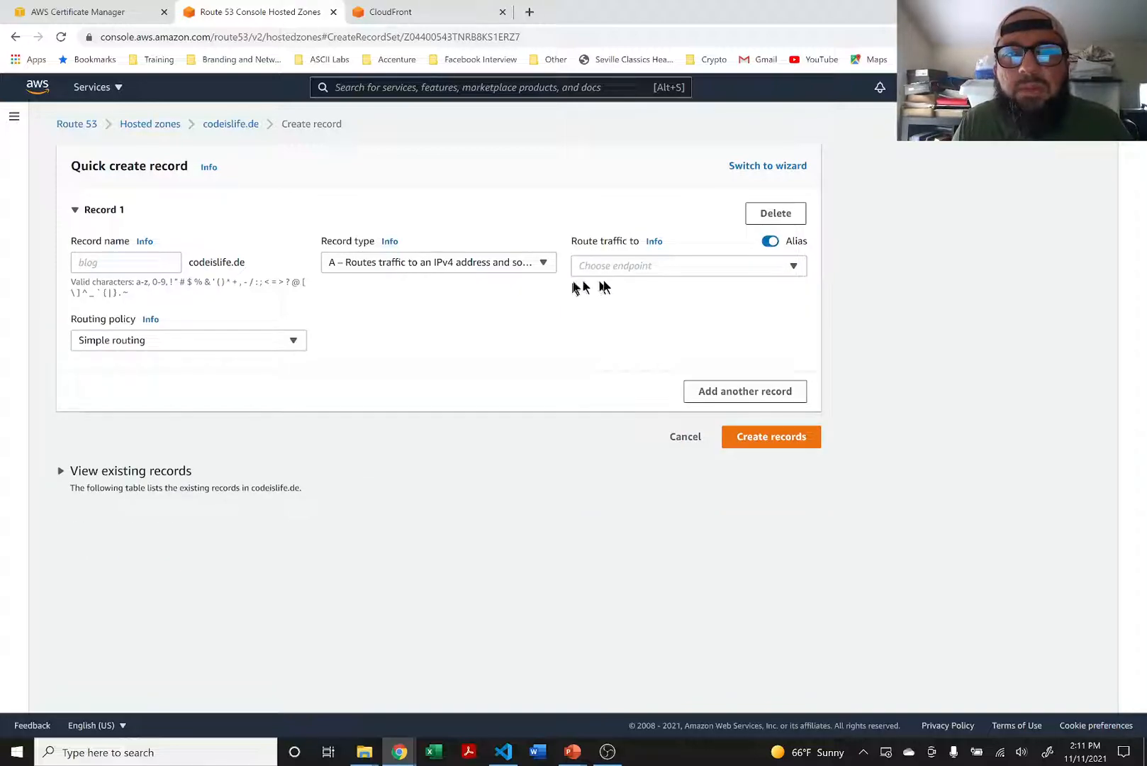
left_click(638, 266)
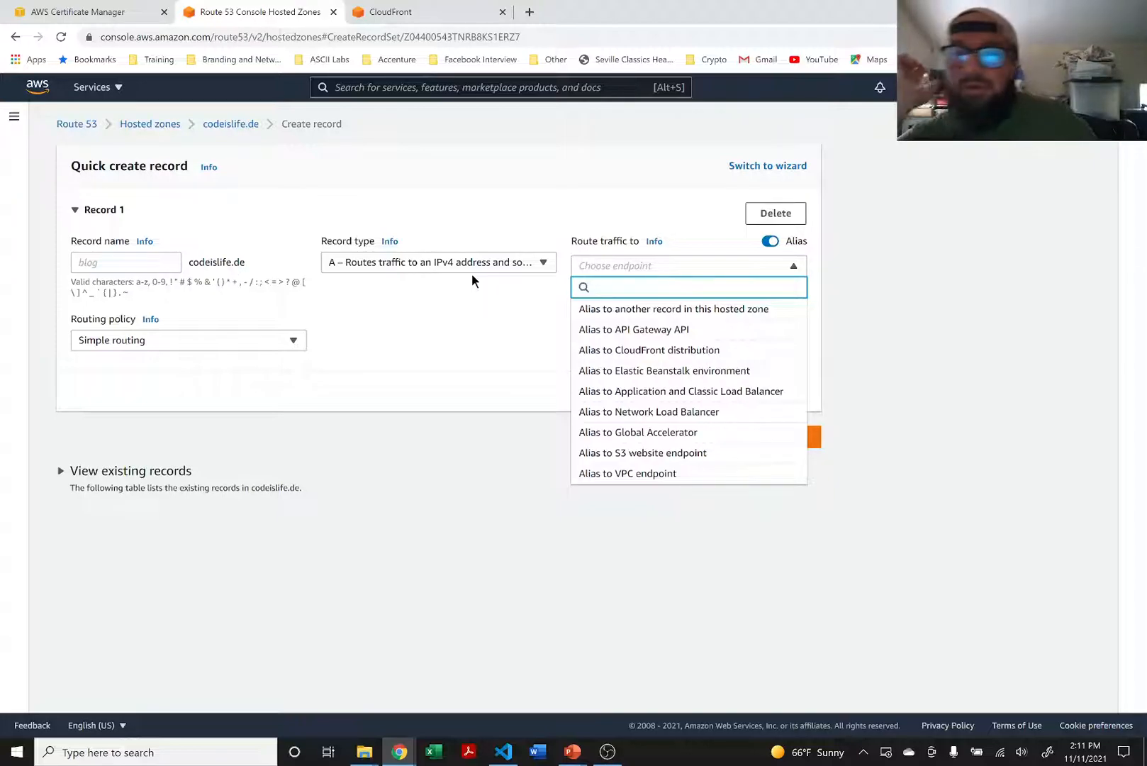
Try to set up a www CNAME record as an alias to an AWS endpoint and cancel the creation.
left_click(363, 261)
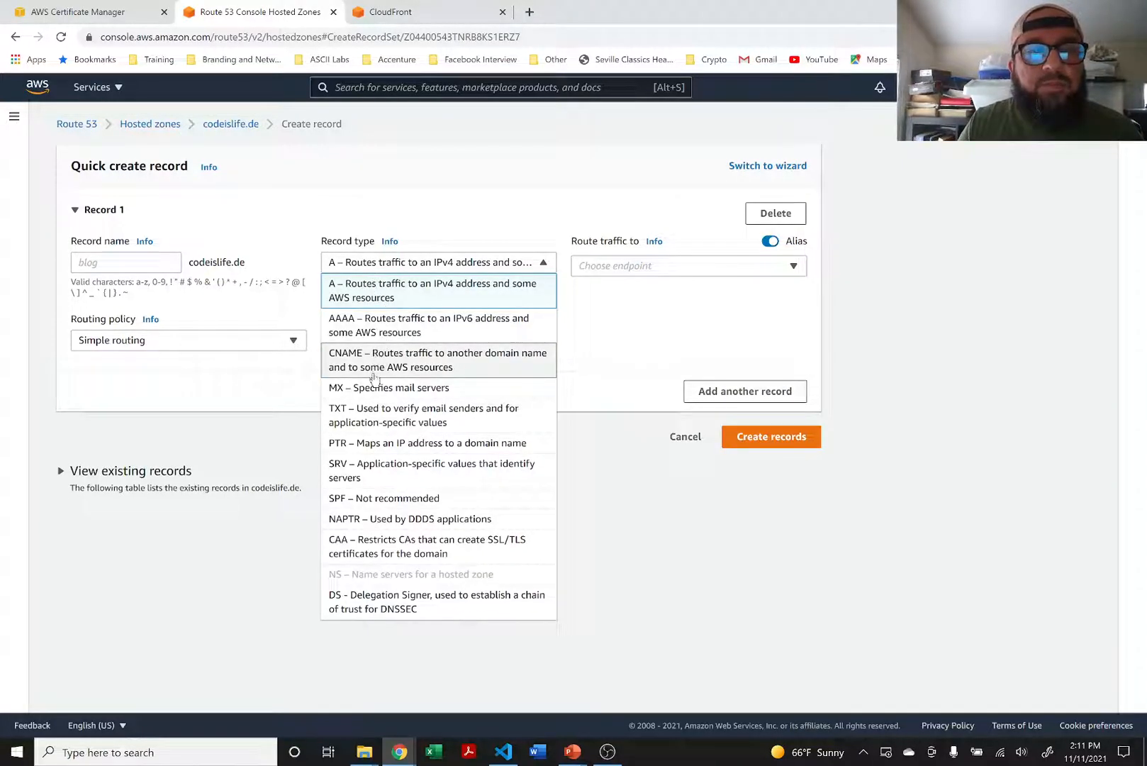
left_click(377, 359)
left_click(130, 262)
type("www")
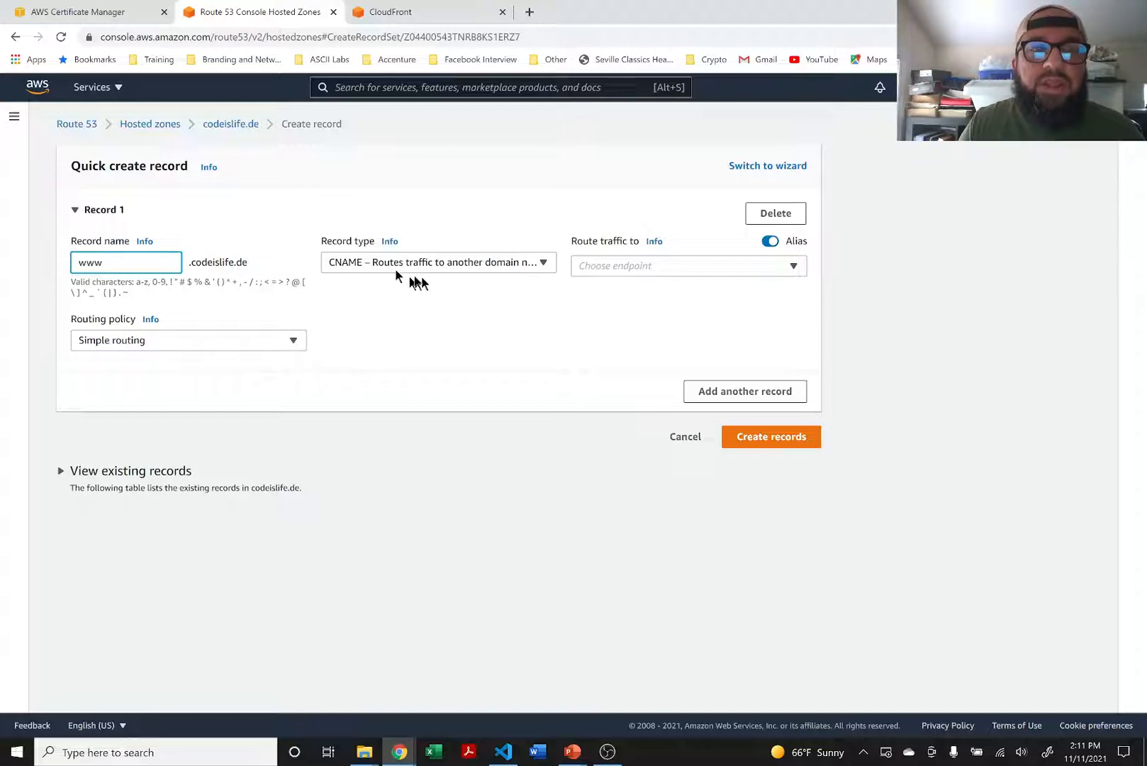
left_click(614, 268)
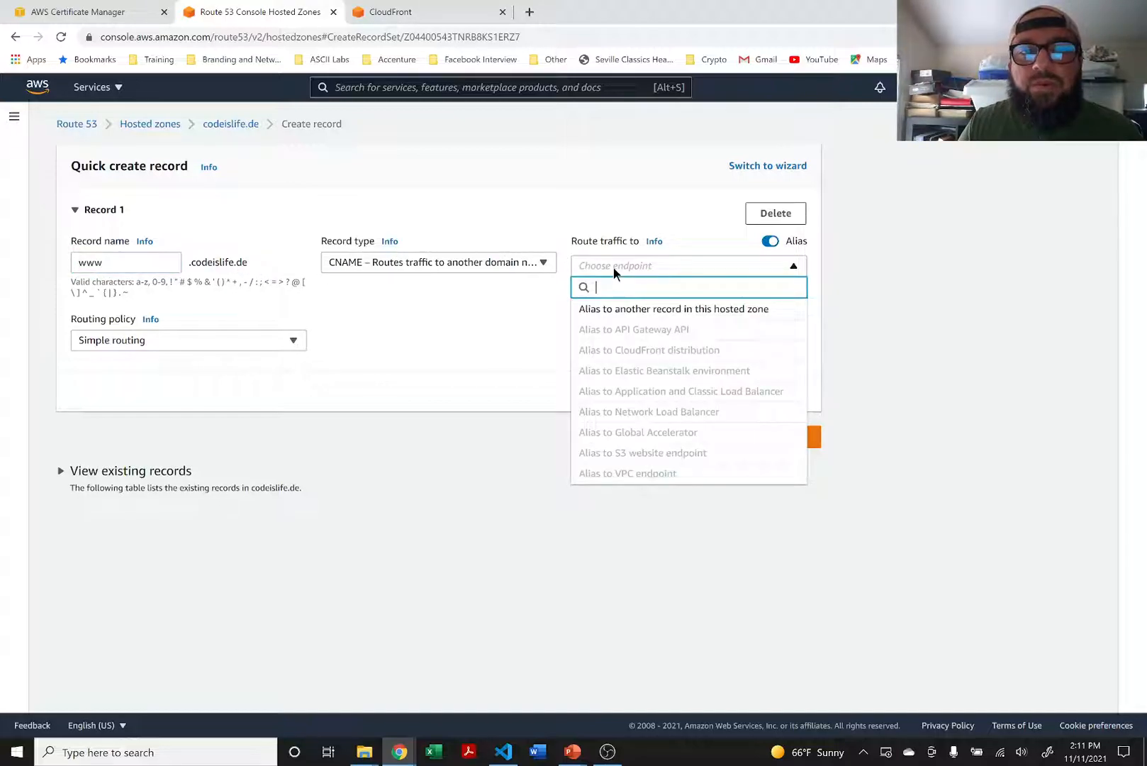
left_click(532, 301)
left_click(421, 269)
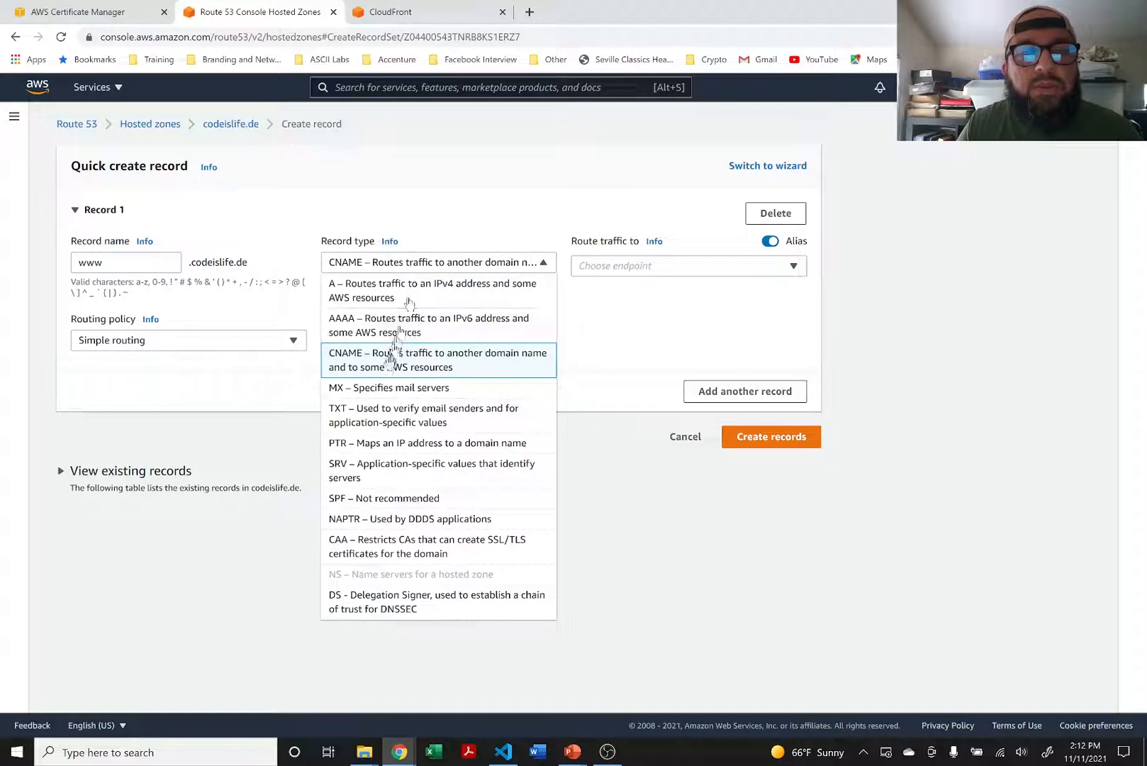
left_click(389, 367)
left_click(638, 267)
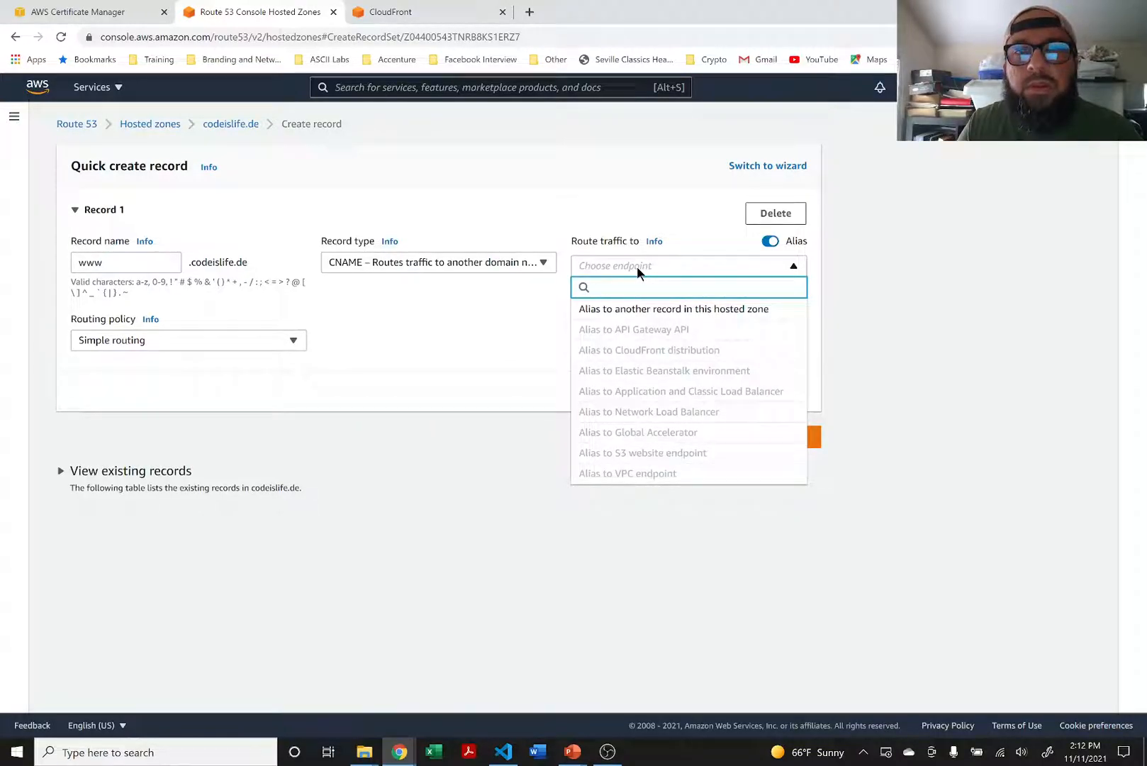
left_click(457, 327)
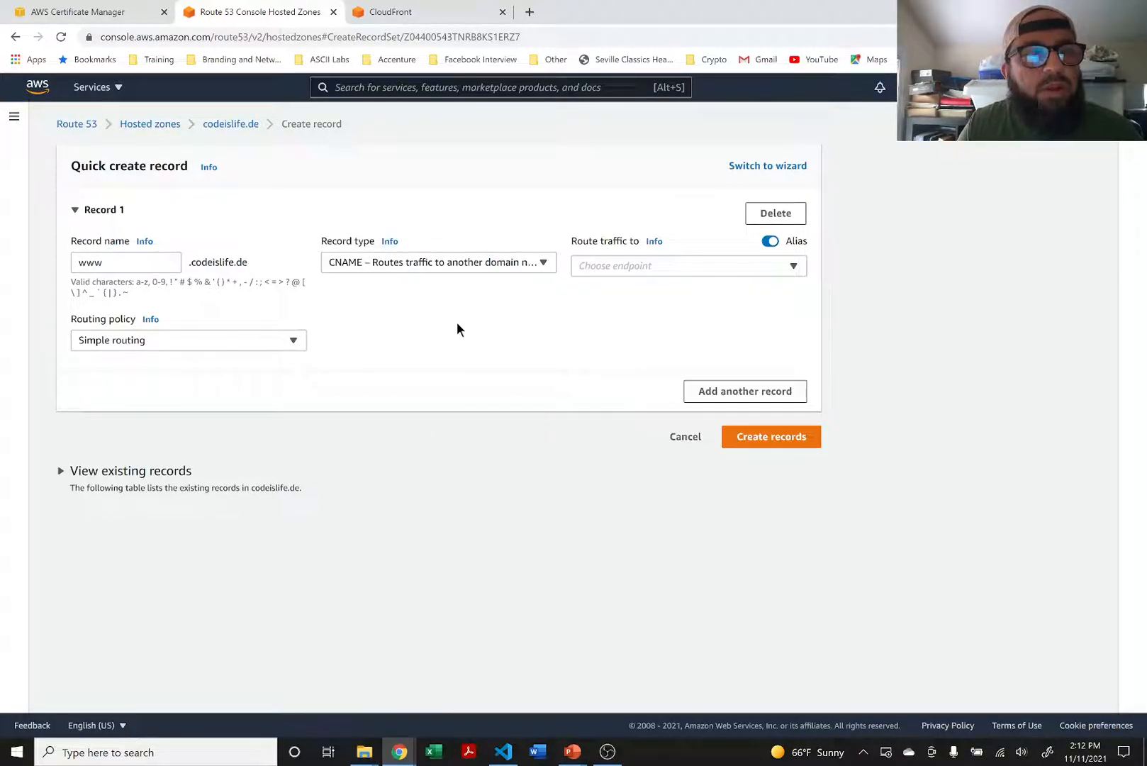
left_click(670, 436)
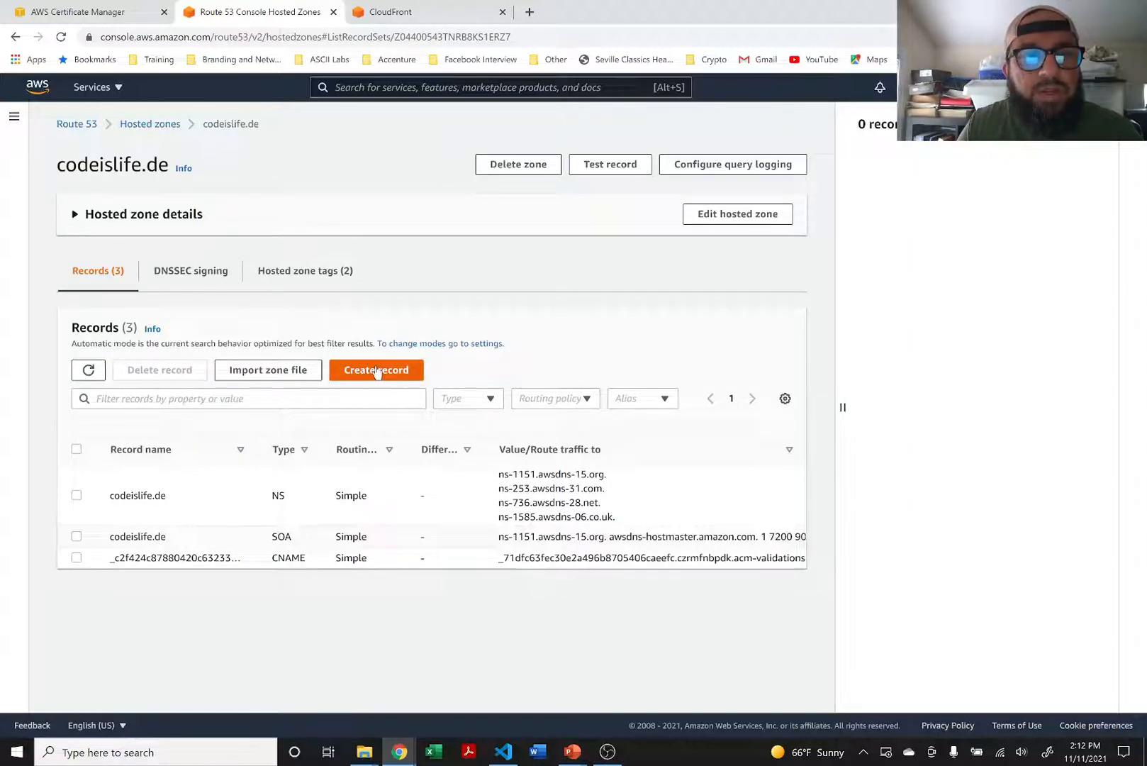
Start a new CNAME record named www in the codeislife.de hosted zone.
left_click(377, 371)
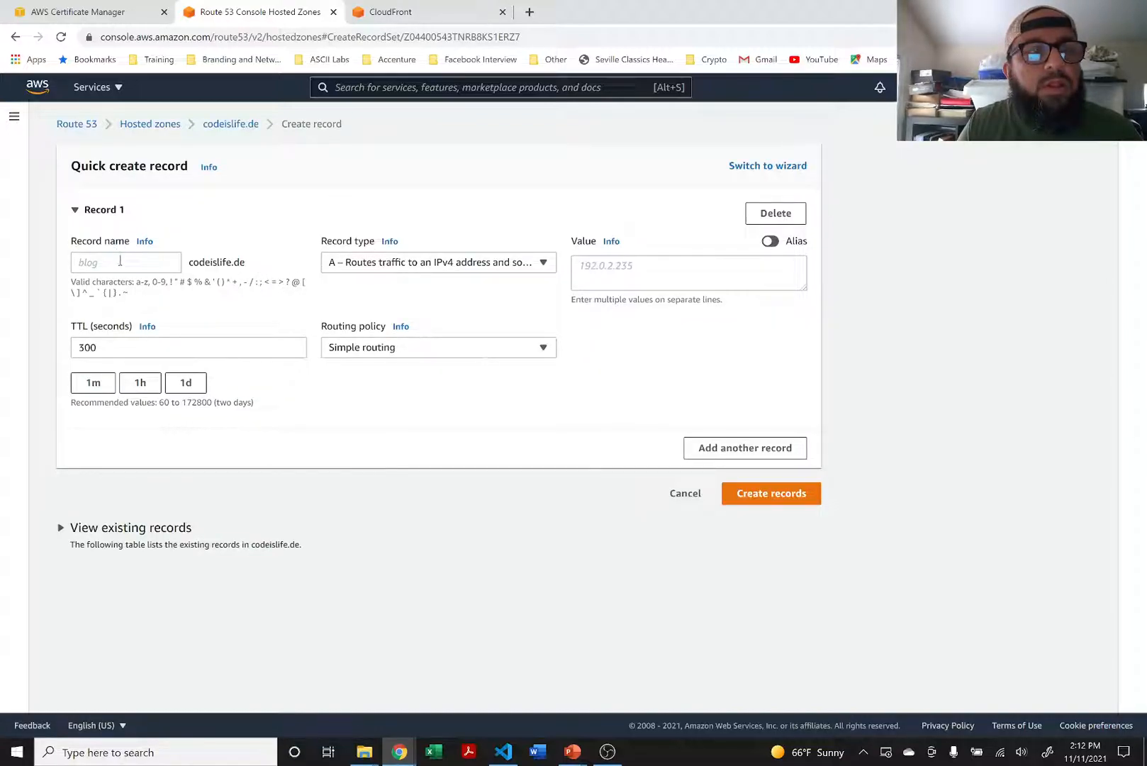
left_click(120, 261)
type("www")
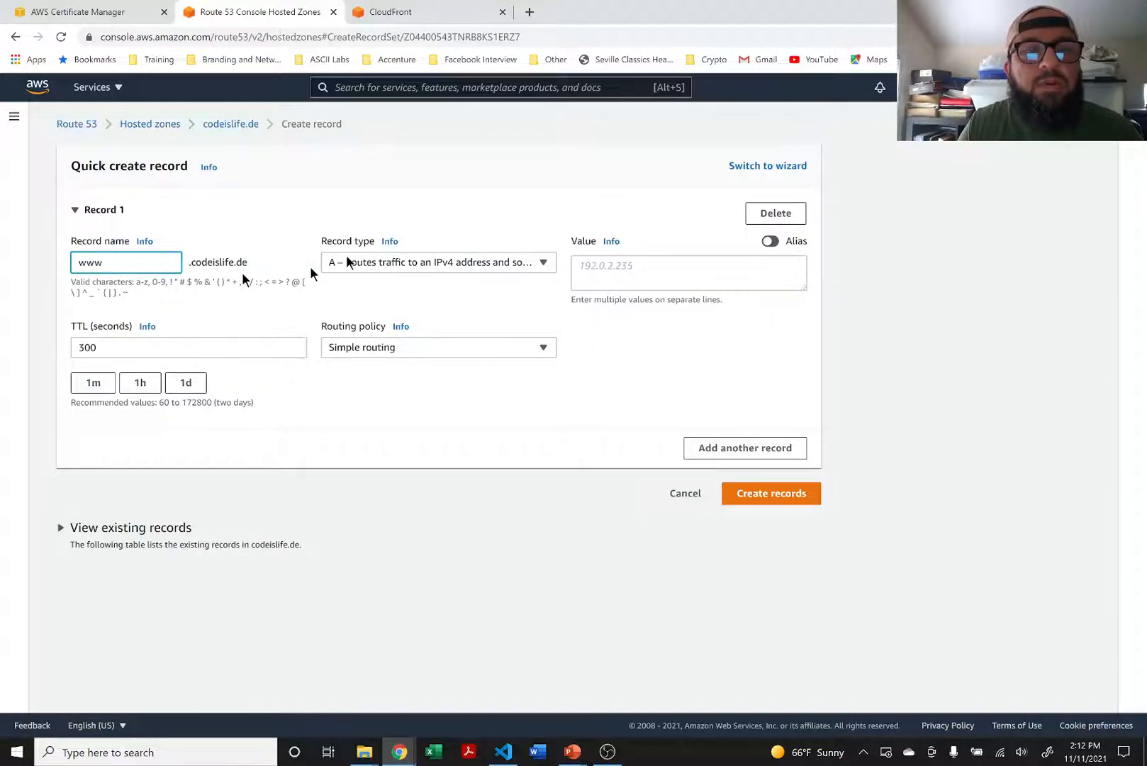
left_click(400, 264)
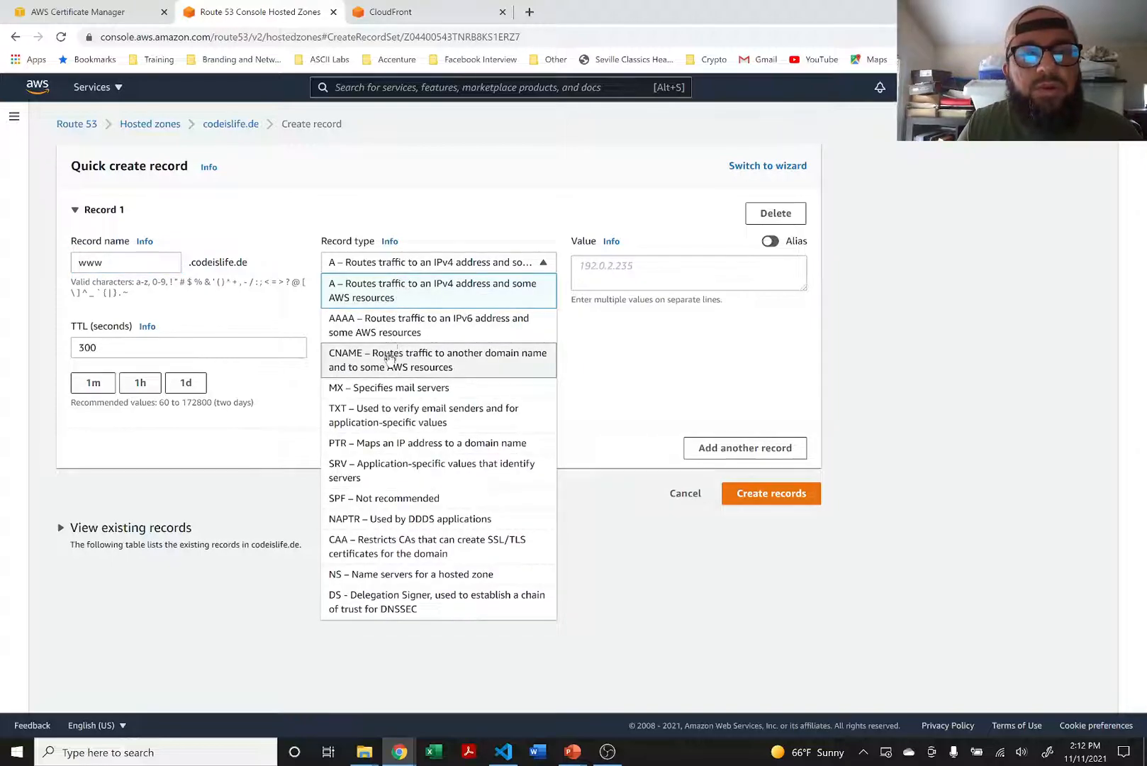
left_click(389, 362)
left_click(636, 278)
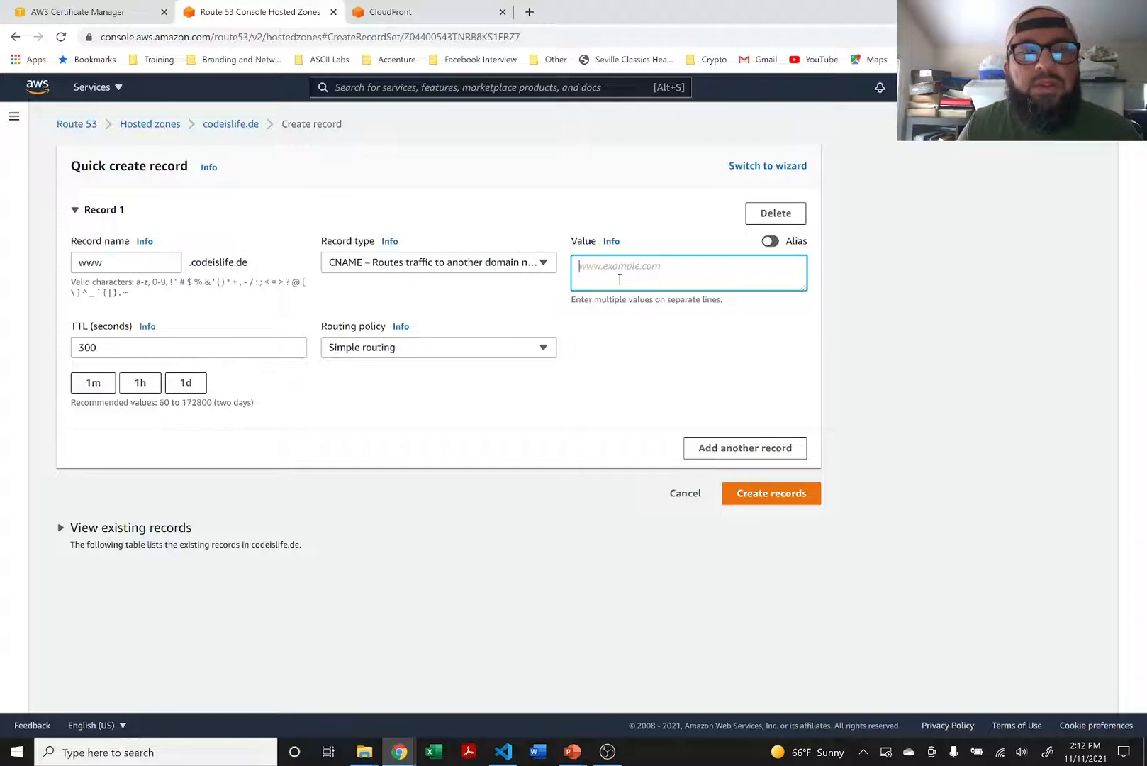
type("https://d1slqrt27fy8qs.cloudfront.net")
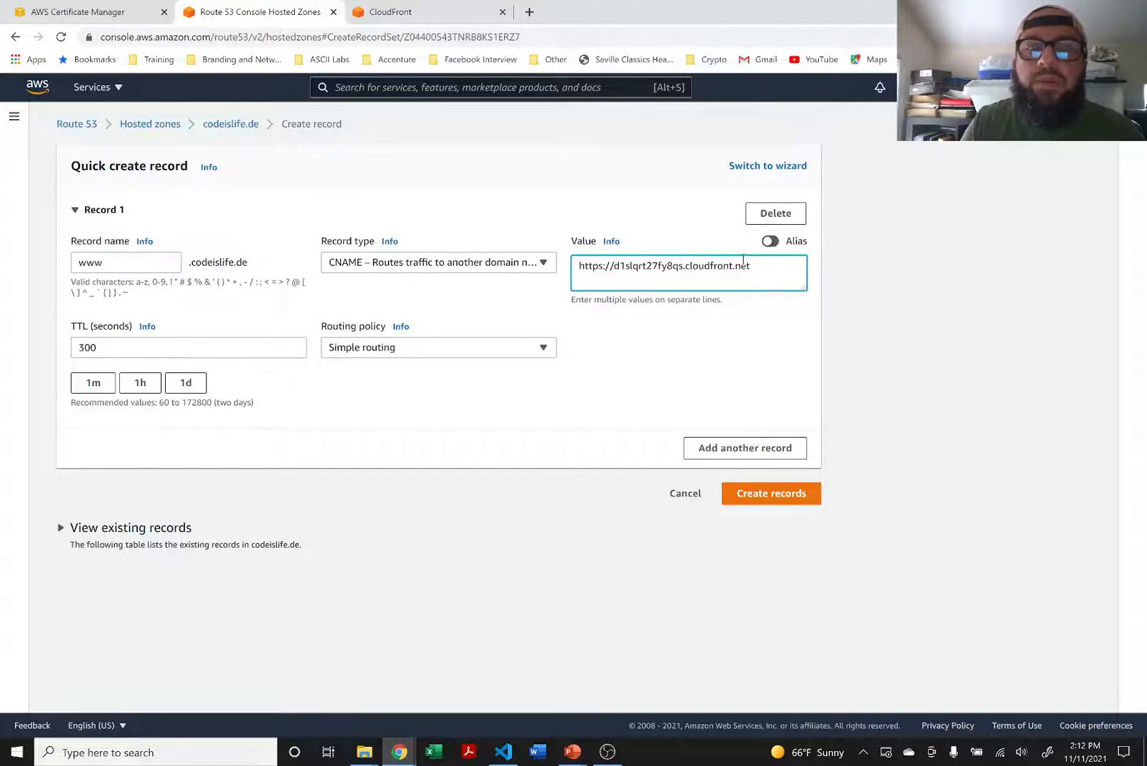
key("BackSpace")
key("BackSpace")
key("BackSpace")
key("BackSpace")
key("BackSpace")
key("BackSpace")
key("BackSpace")
key("BackSpace")
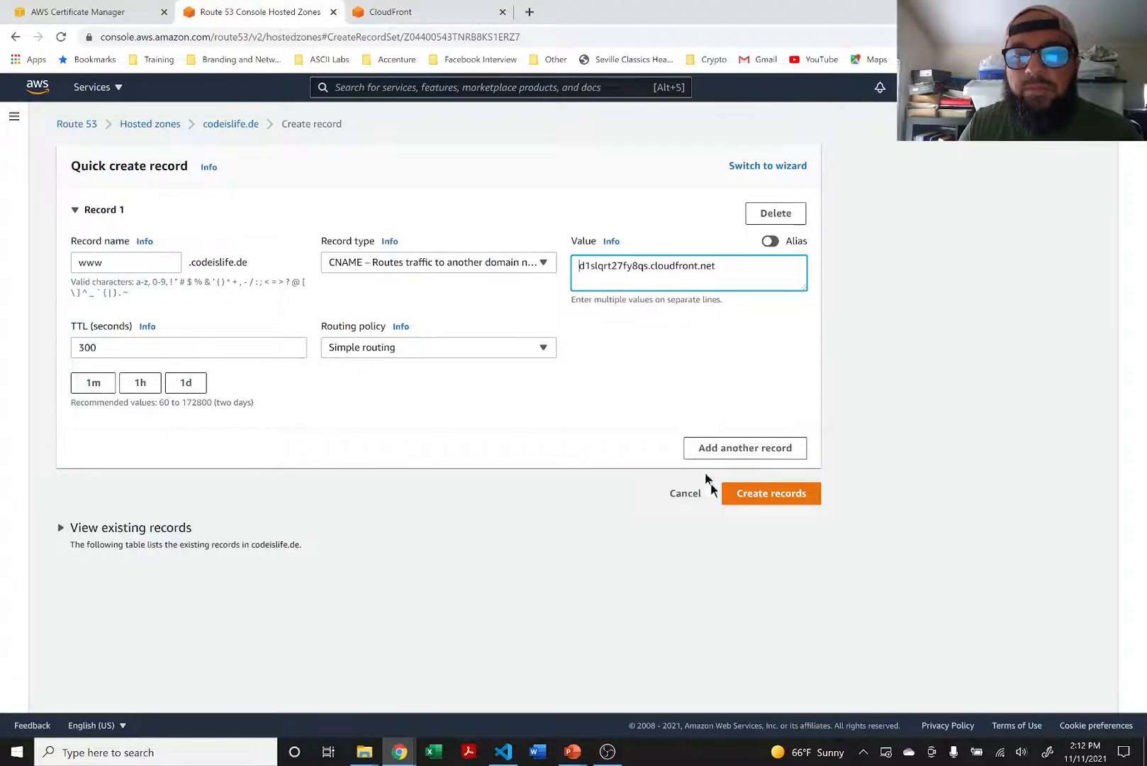
left_click(755, 494)
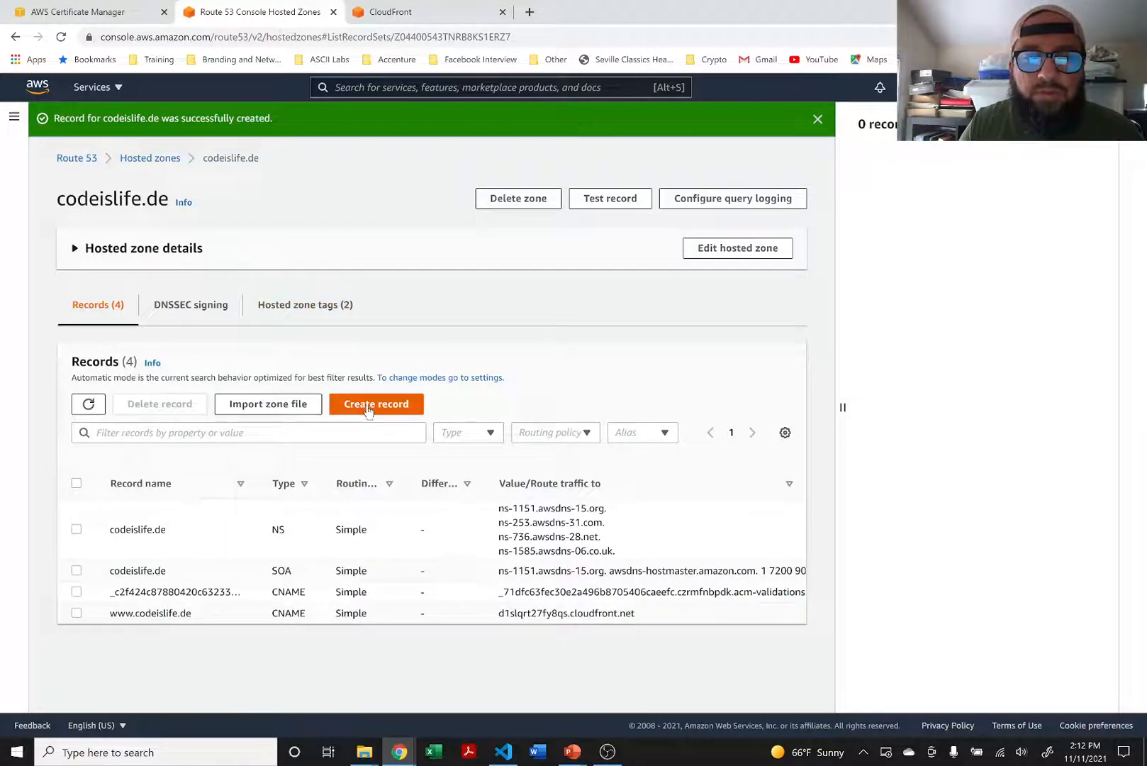
Start an A record for the root domain codeislife.de with Alias enabled, routing traffic to a CloudFront distribution.
left_click(370, 412)
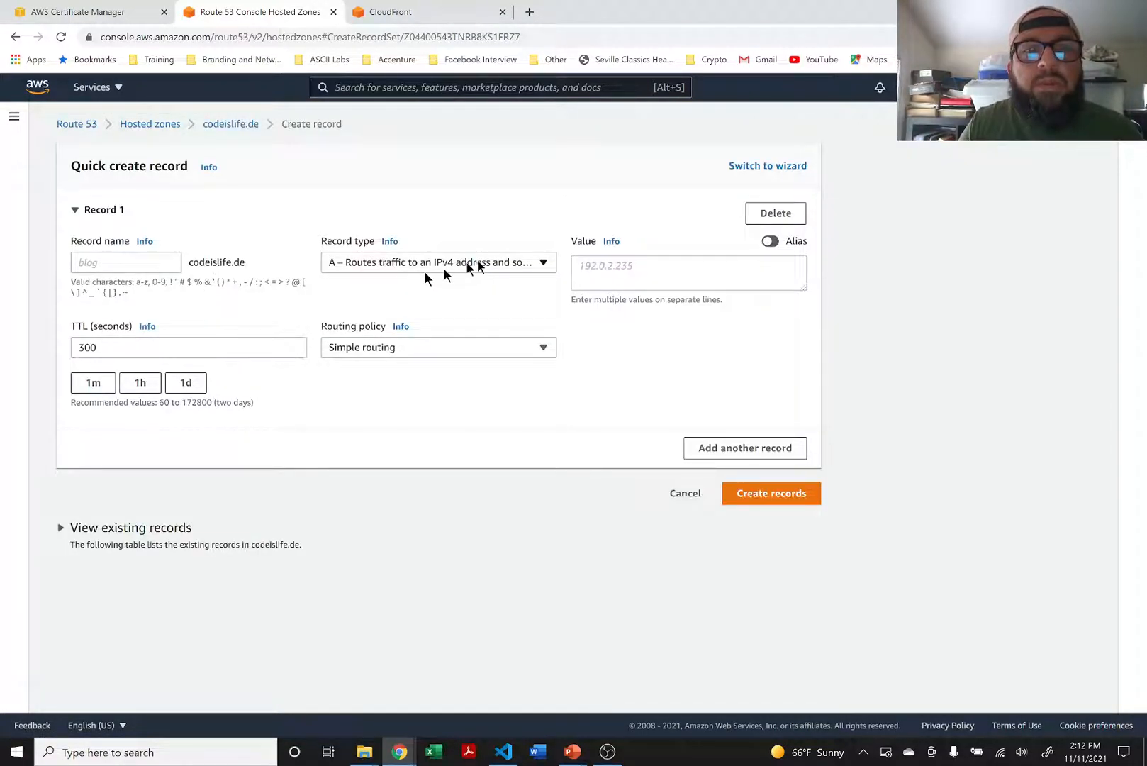
left_click(770, 242)
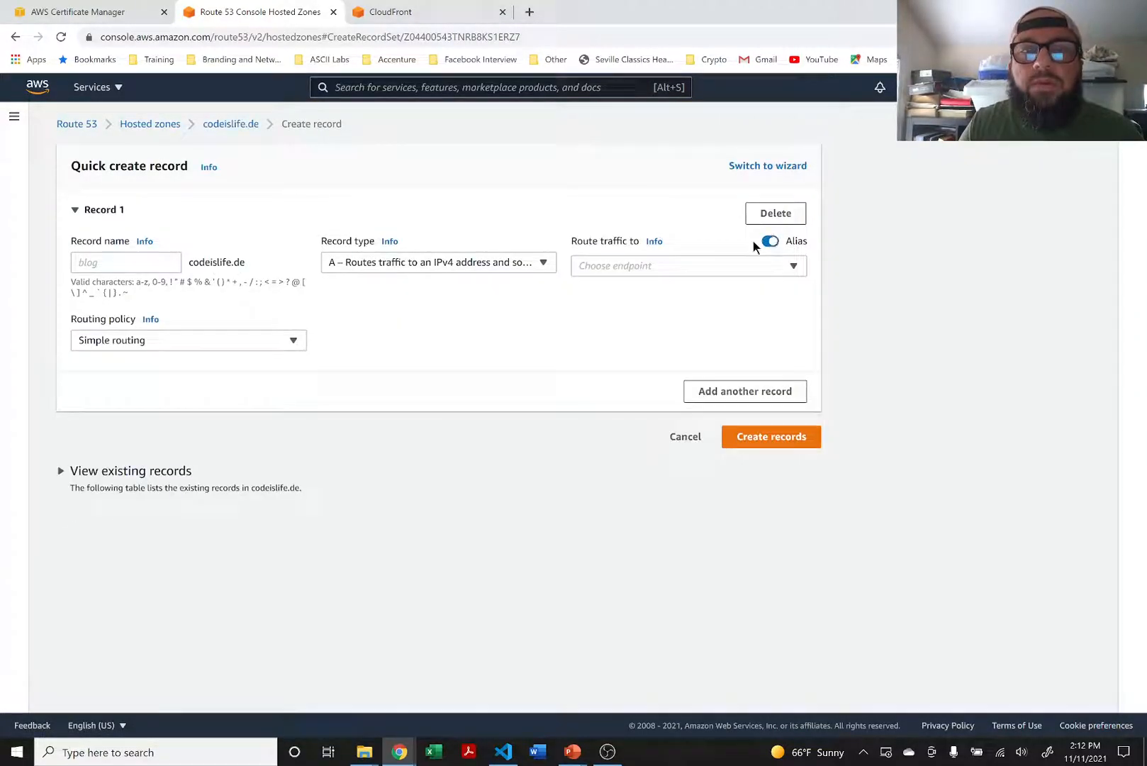
left_click(661, 266)
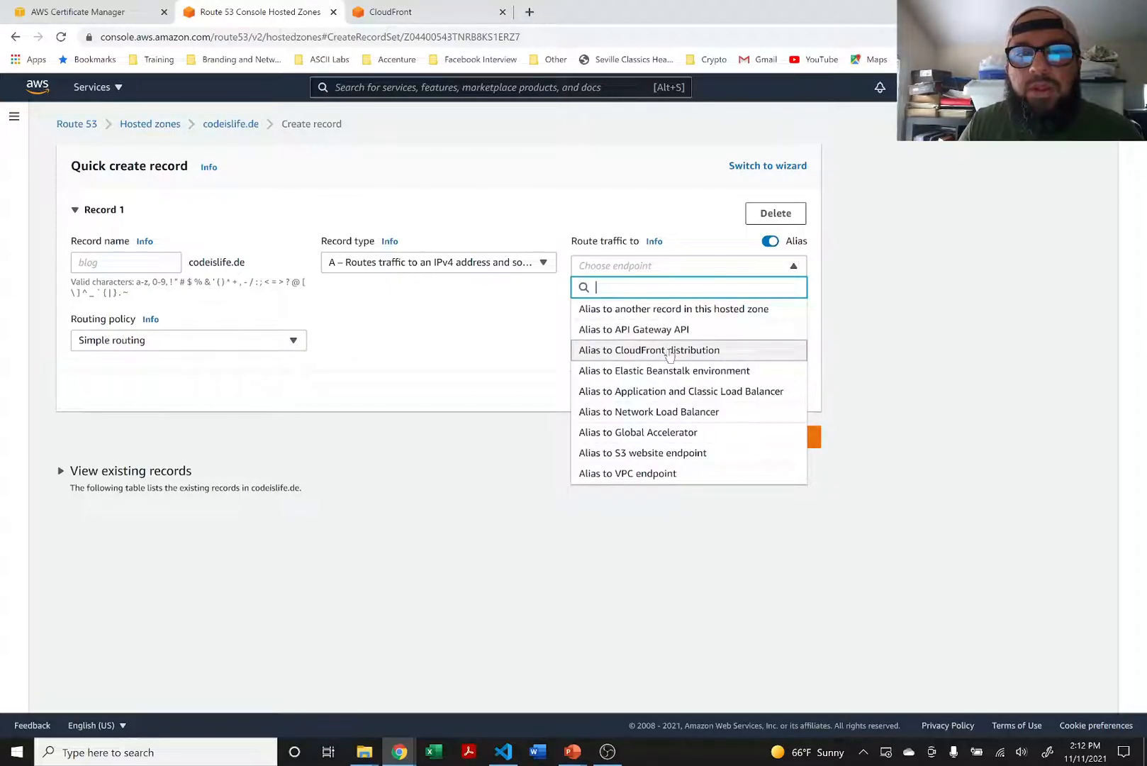
left_click(669, 355)
left_click(624, 346)
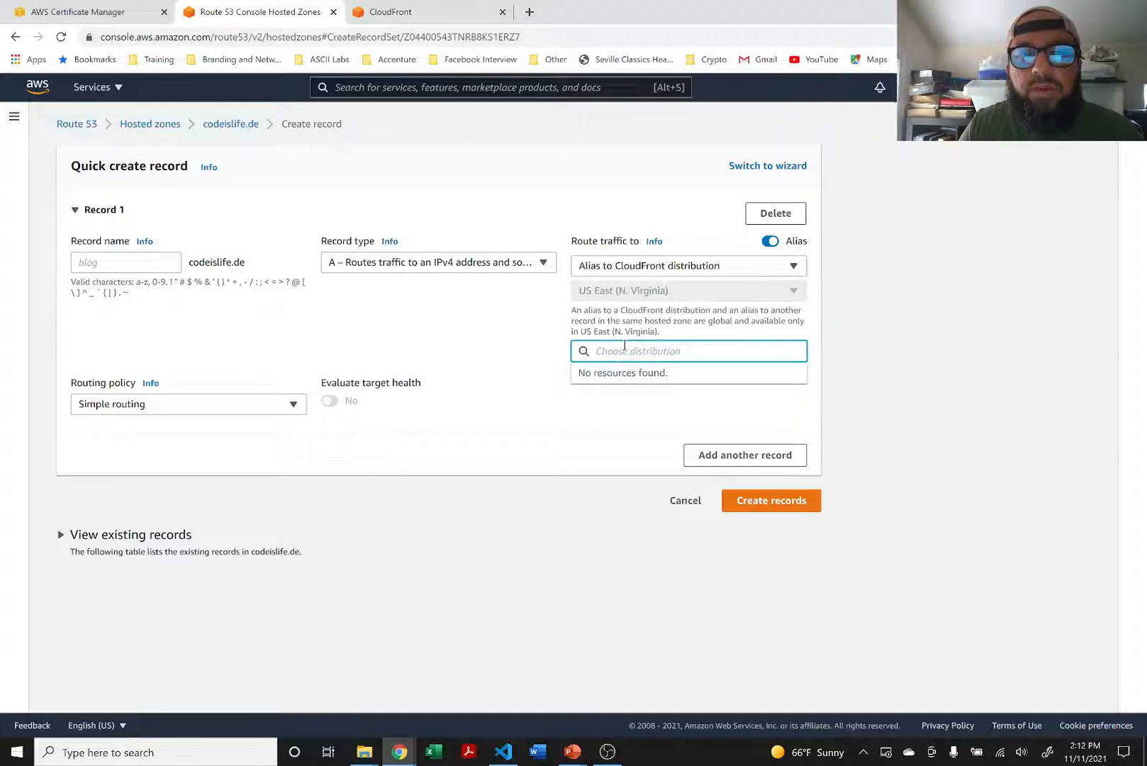
type("https://d1slqrt27fy8qs.cloudfront.net")
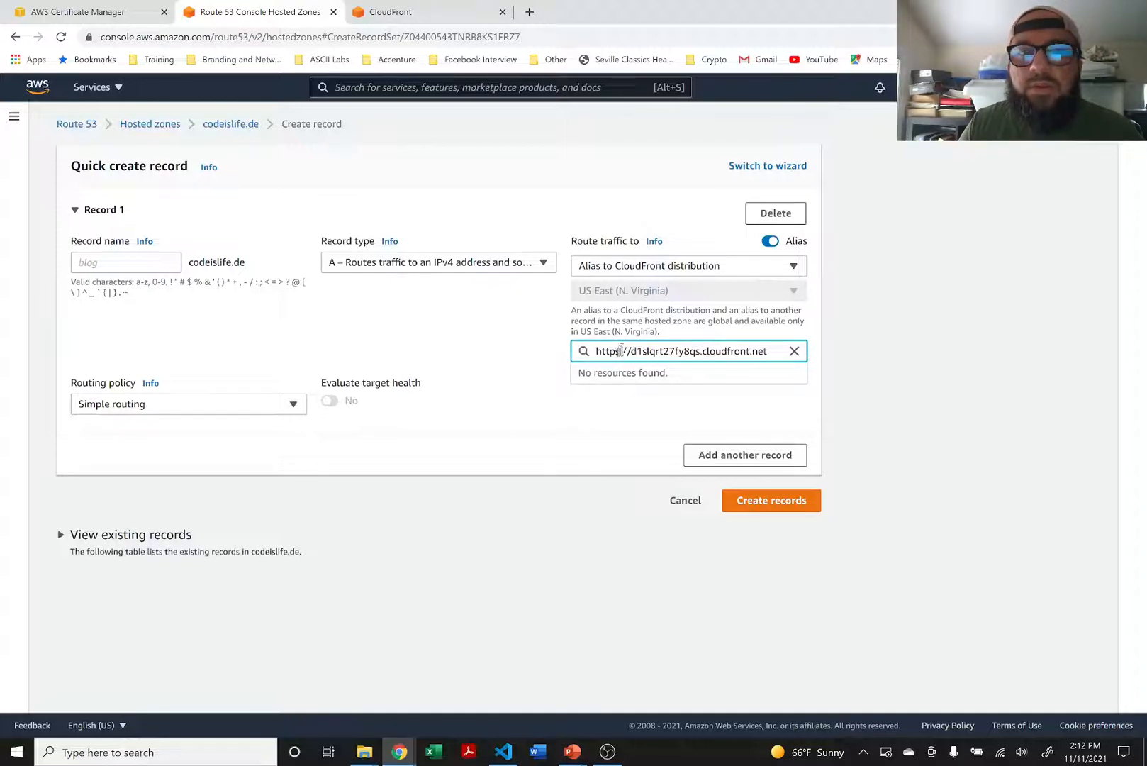
left_click(618, 350)
key("BackSpace")
key("BackSpace")
key("BackSpace")
key("BackSpace")
key("BackSpace")
key("BackSpace")
key("BackSpace")
key("BackSpace")
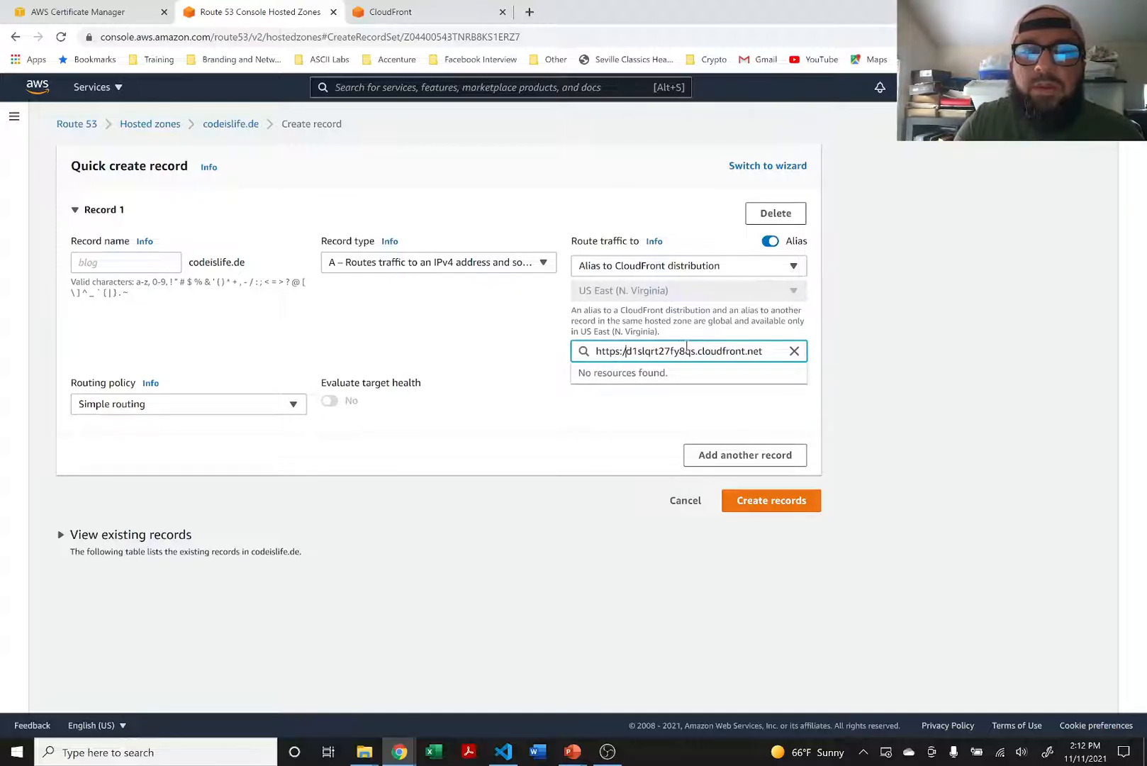
left_click(533, 313)
left_click(784, 511)
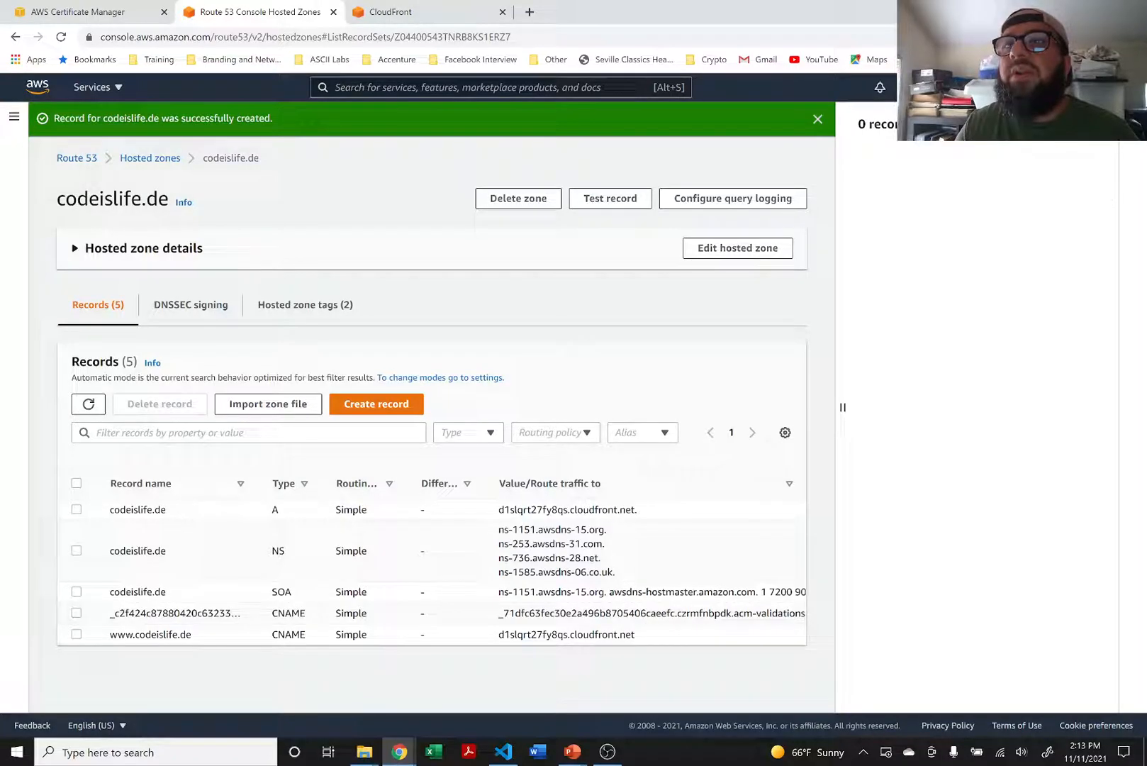
Open a new incognito window and visit codeislife.de to test the domain.
left_click(1134, 37)
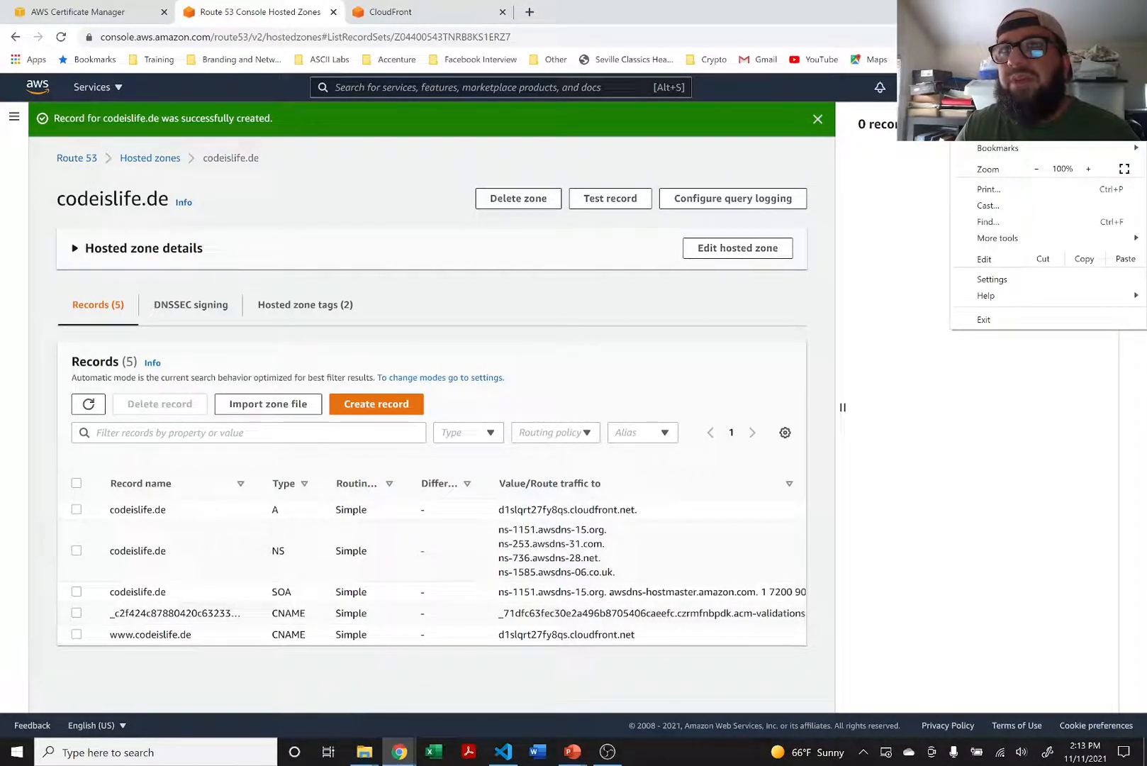
left_click(1015, 95)
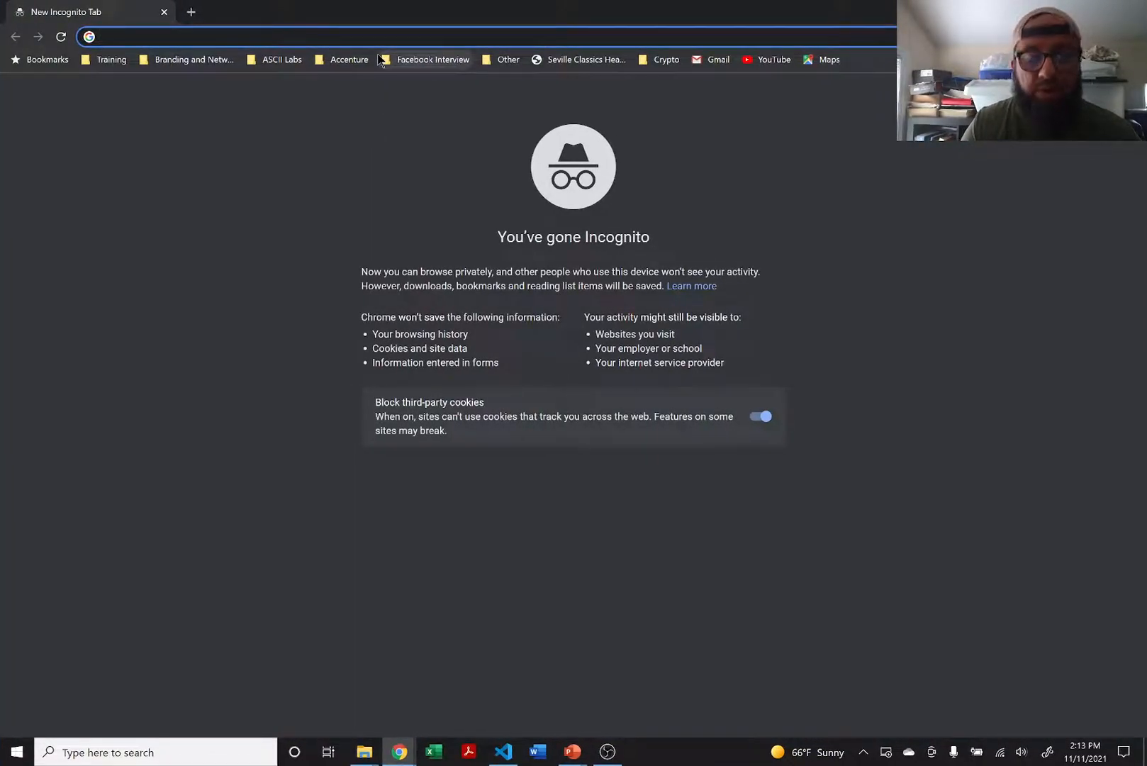
type("code")
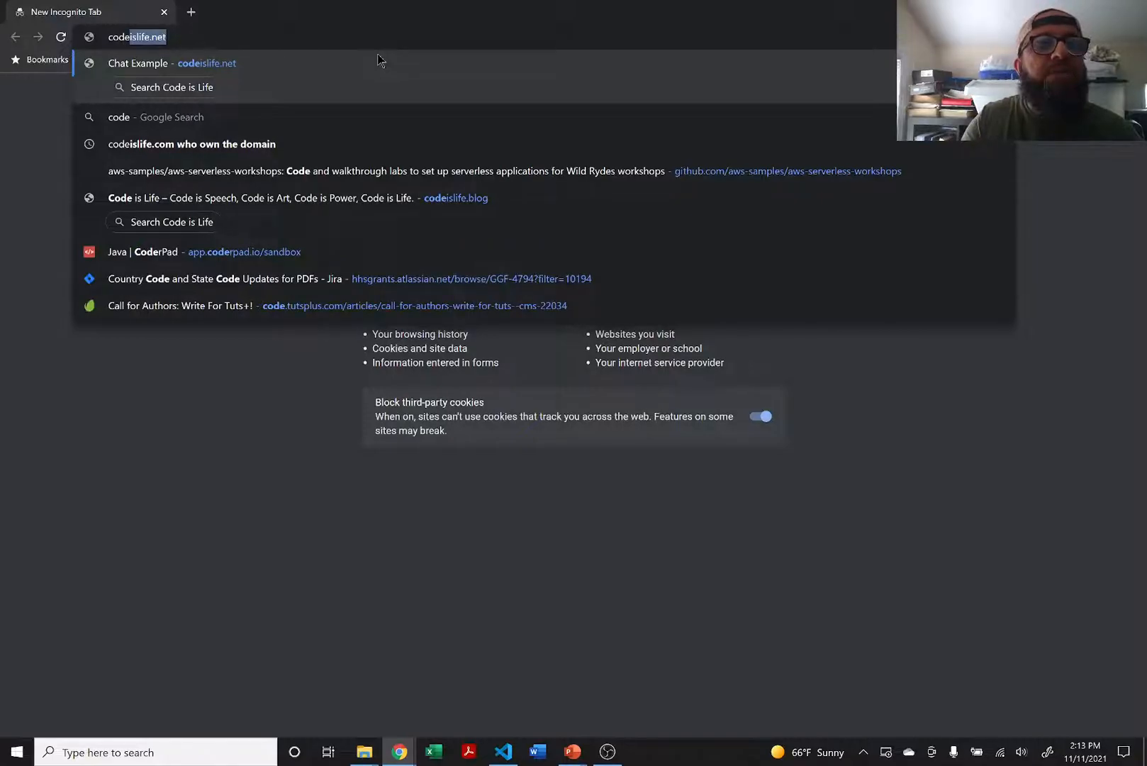
type("islife.de")
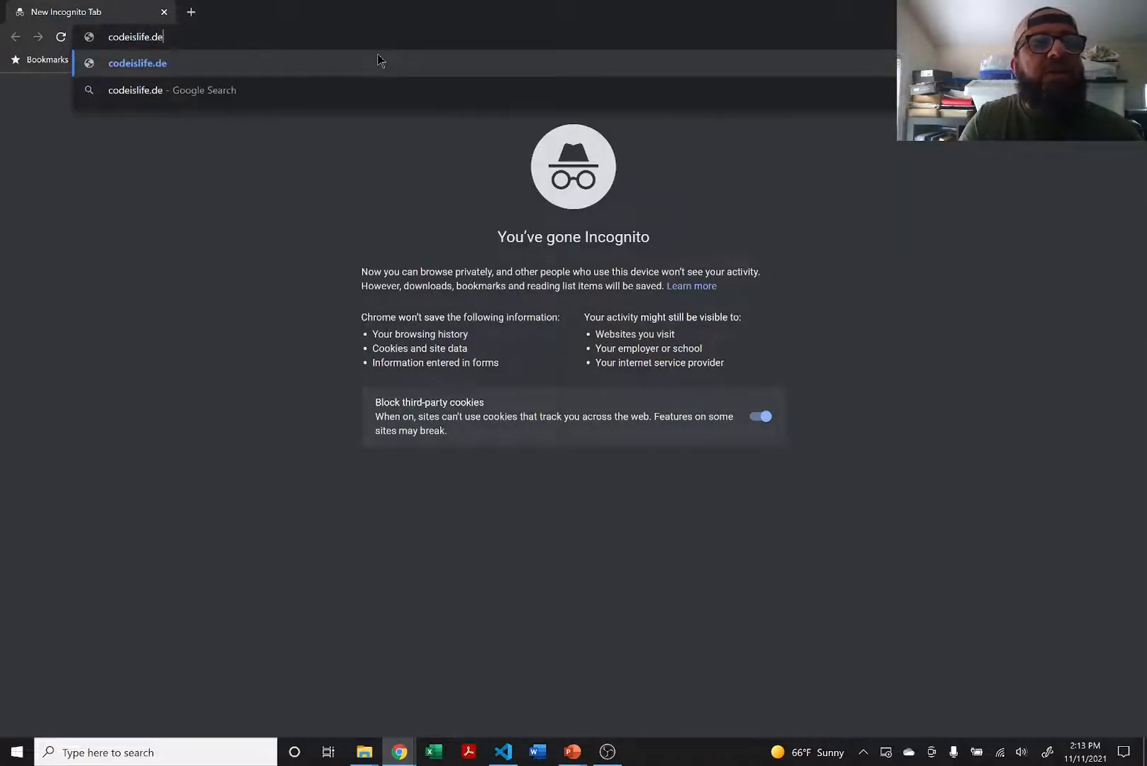
key("Return")
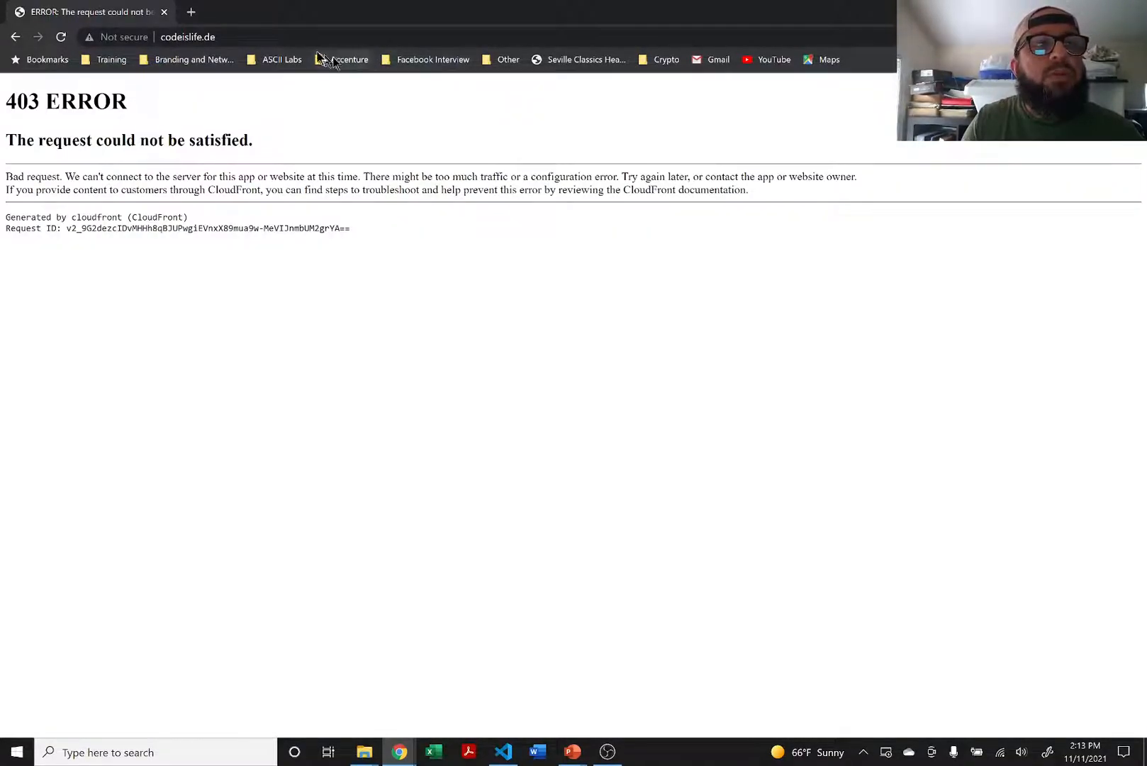
left_click(251, 37)
key("Return")
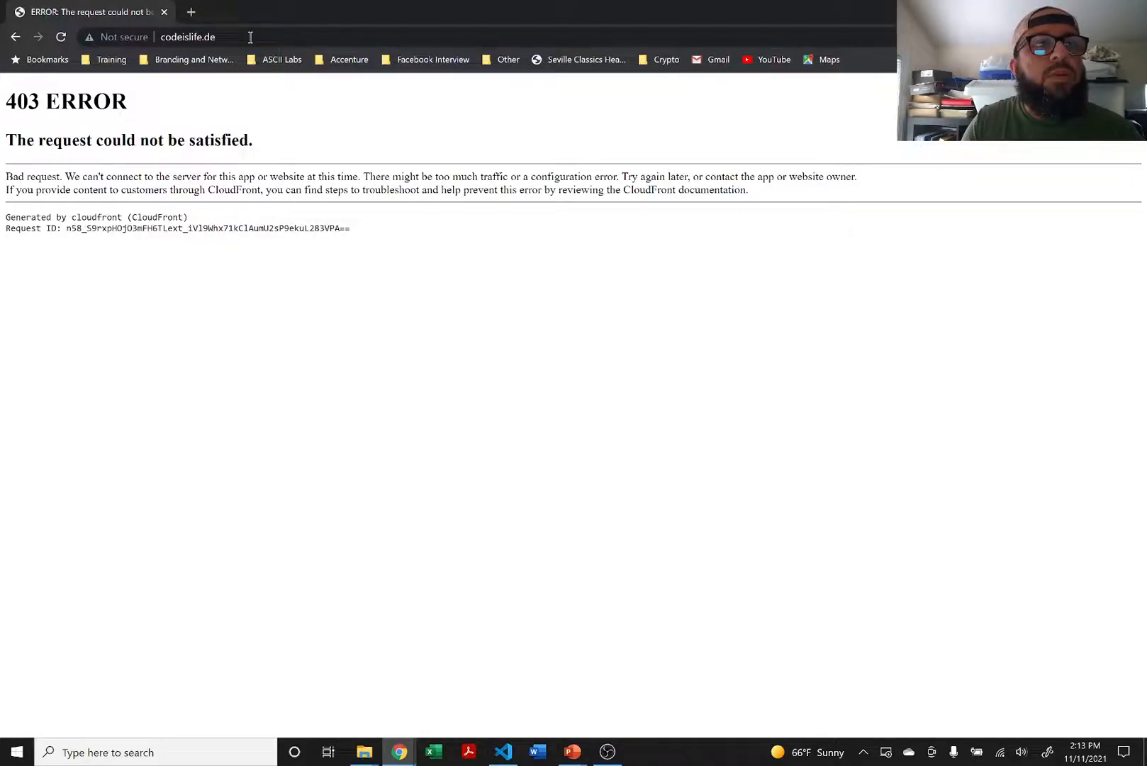
left_click(251, 38)
key("Left")
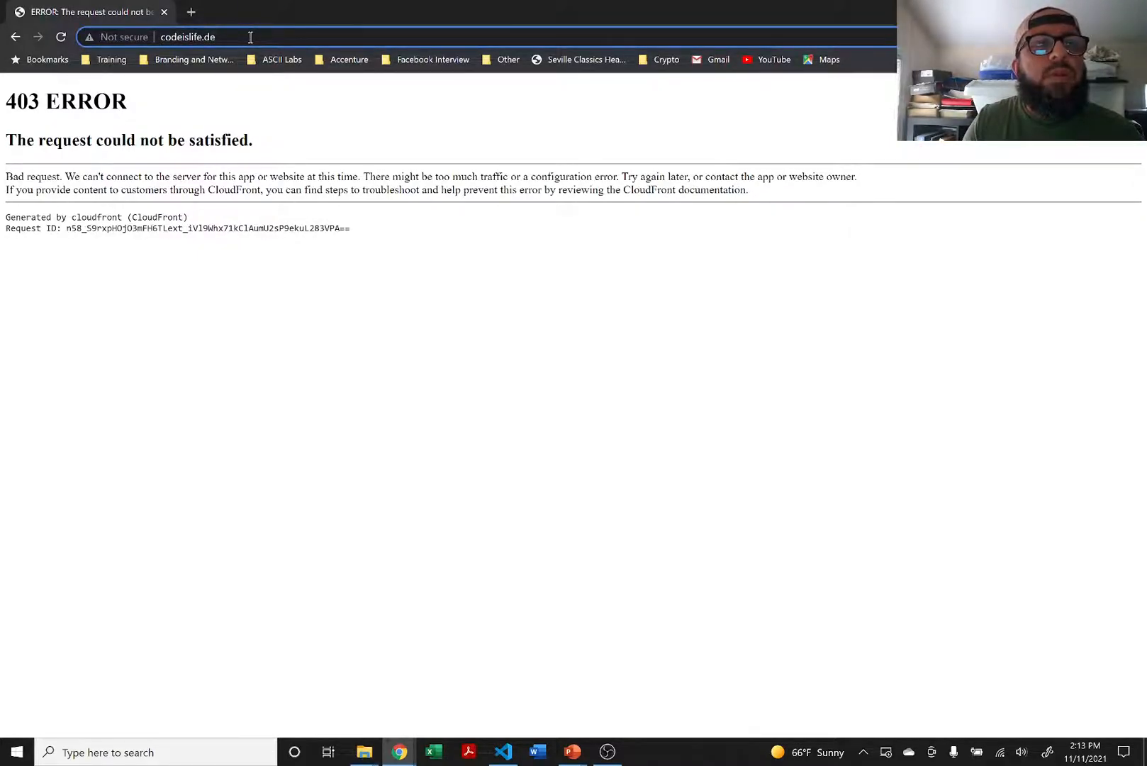
type("http://")
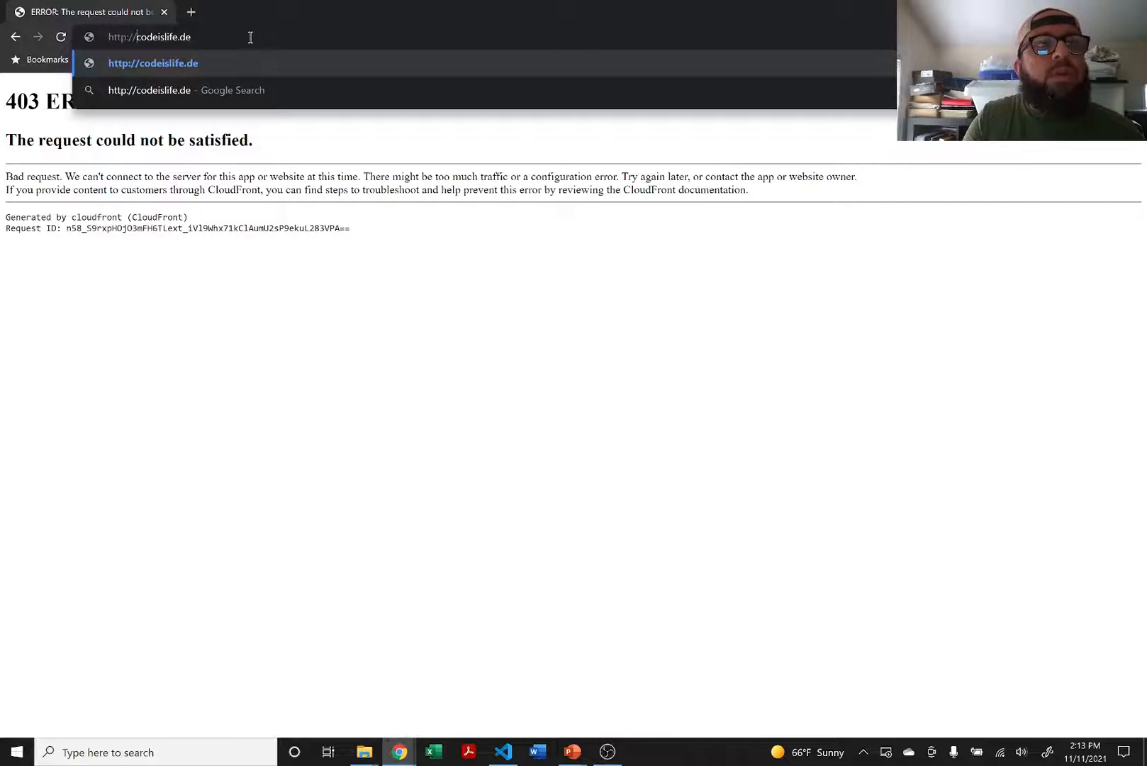
key("Return")
left_click(240, 37)
key("Left")
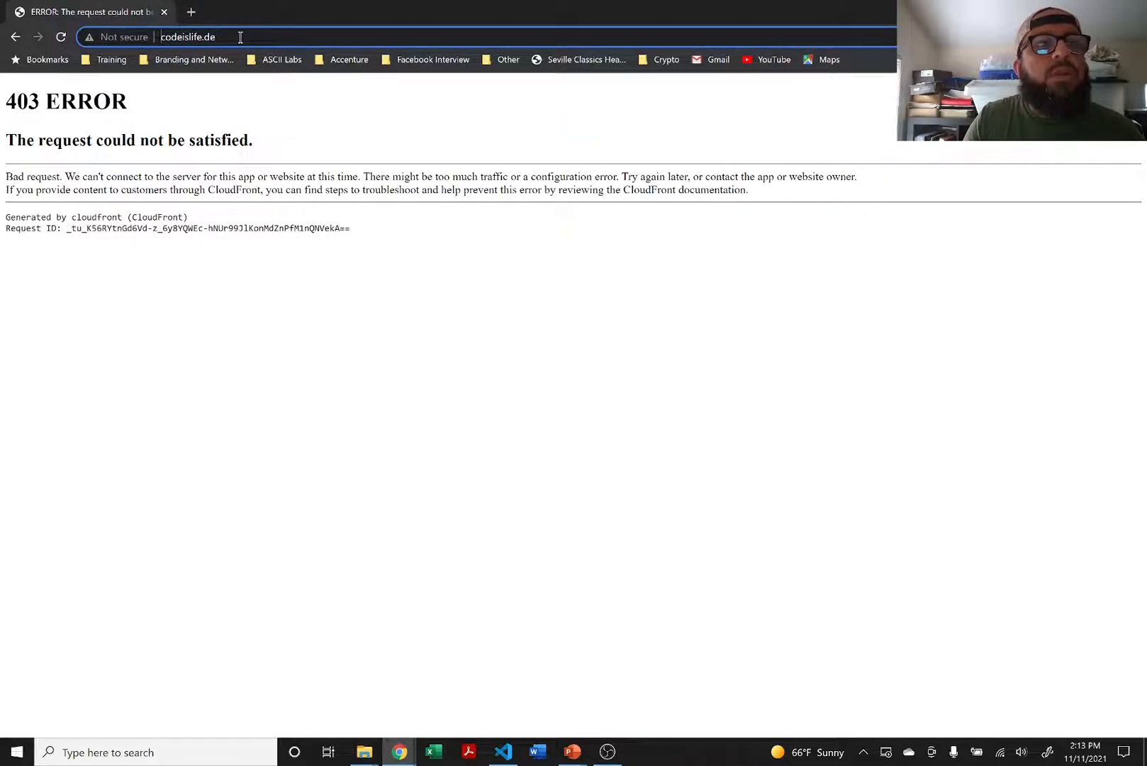
type("htt")
key("BackSpace")
key("BackSpace")
key("BackSpace")
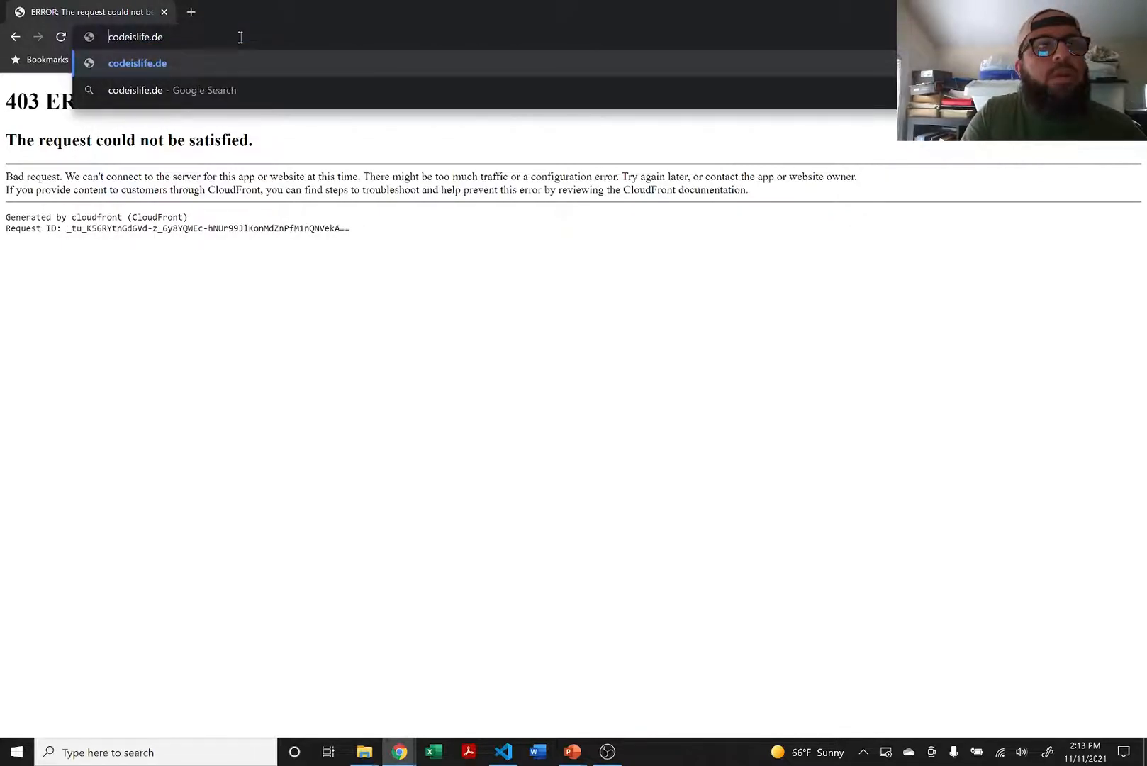
type("https://")
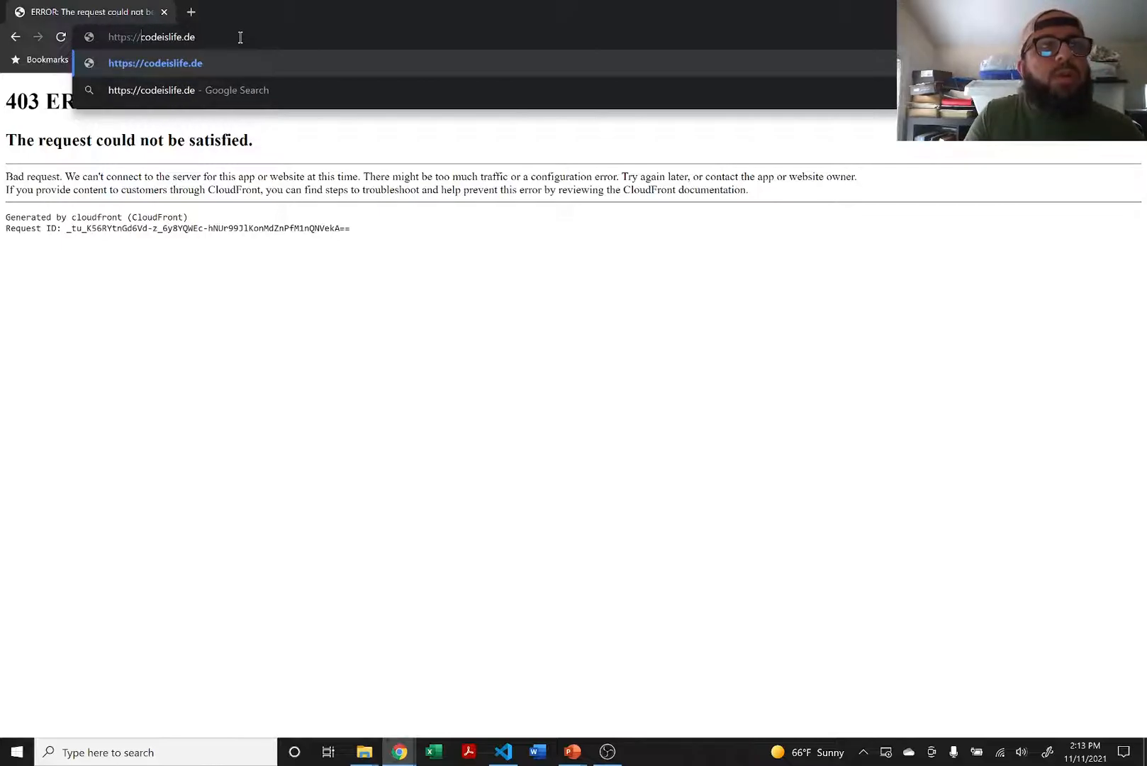
key("Return")
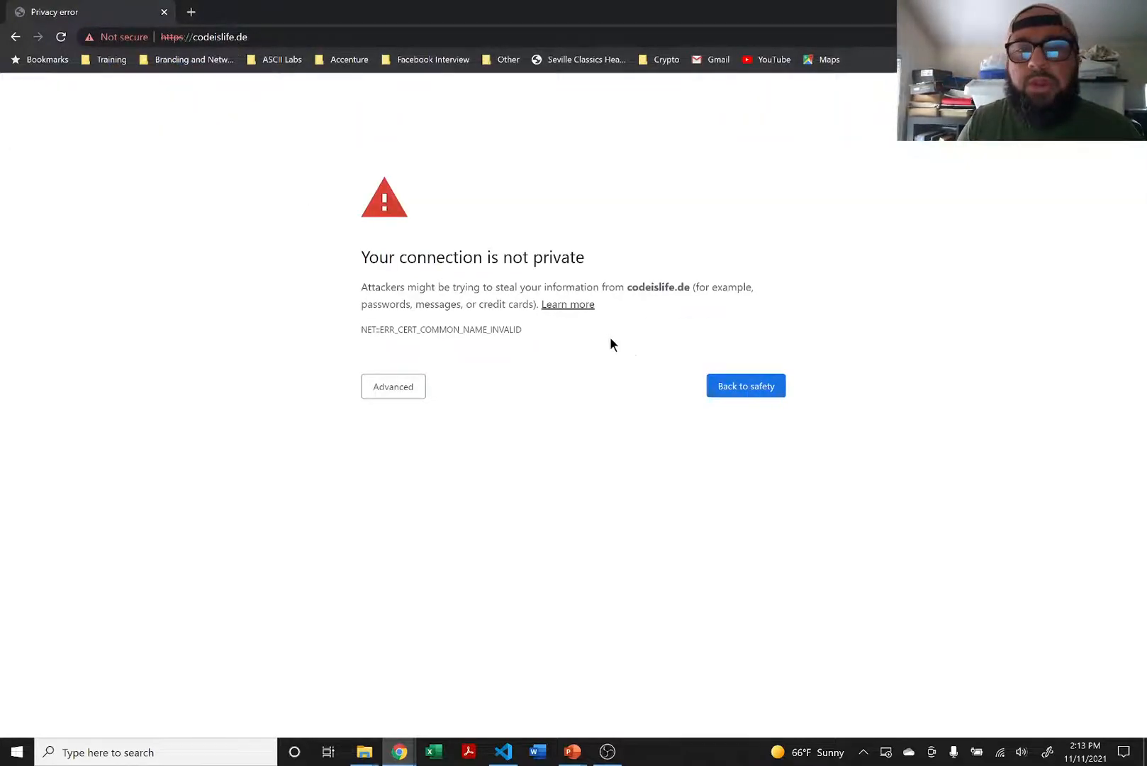
left_click(718, 386)
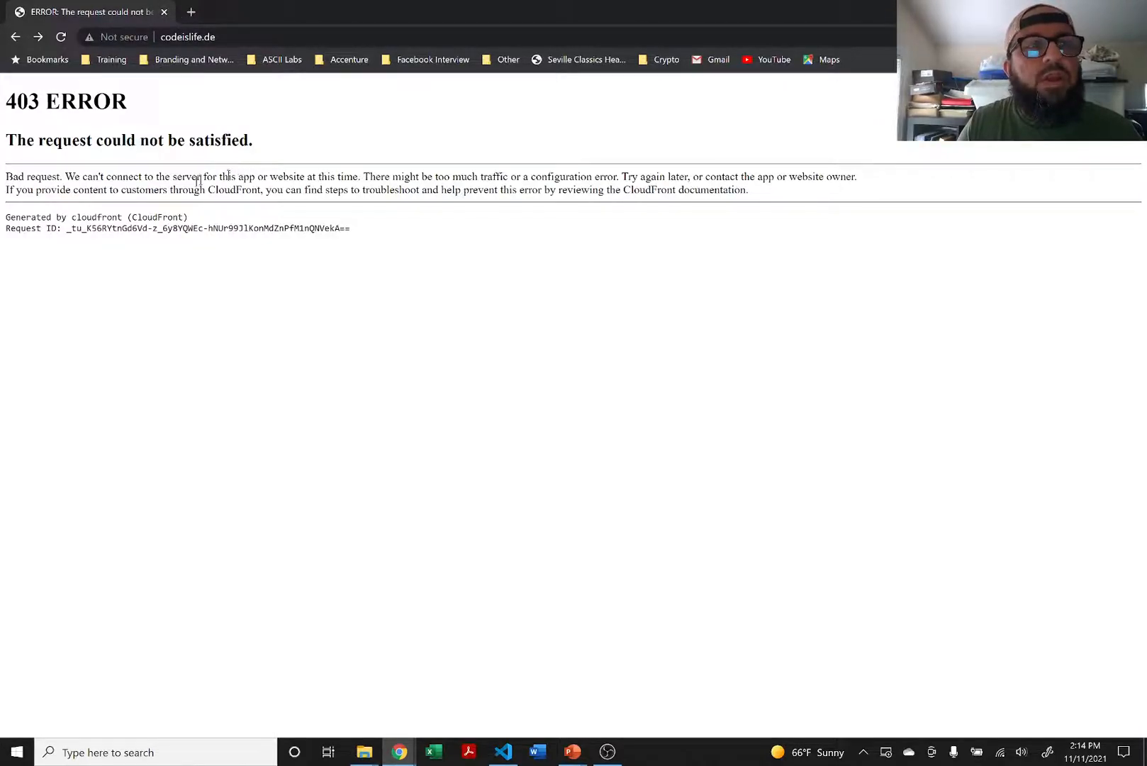
Switch to the AWS console window and reload the details page of the CloudFront distribution.
left_click(399, 752)
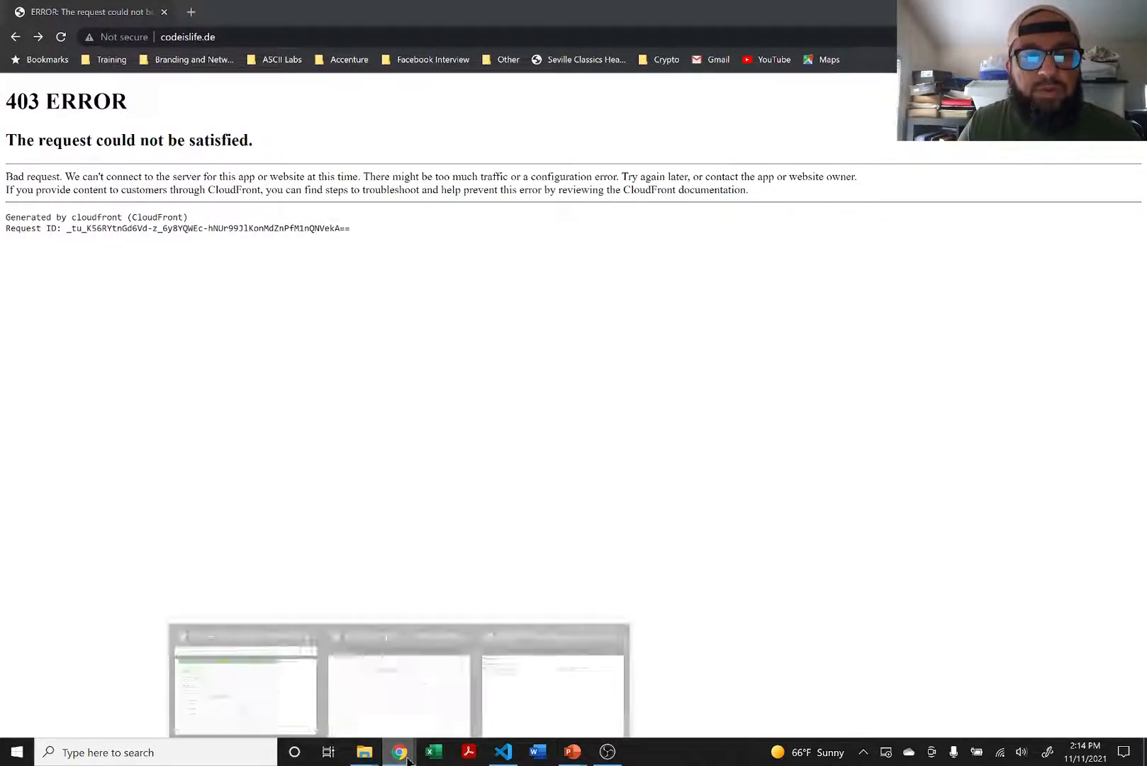
left_click(273, 671)
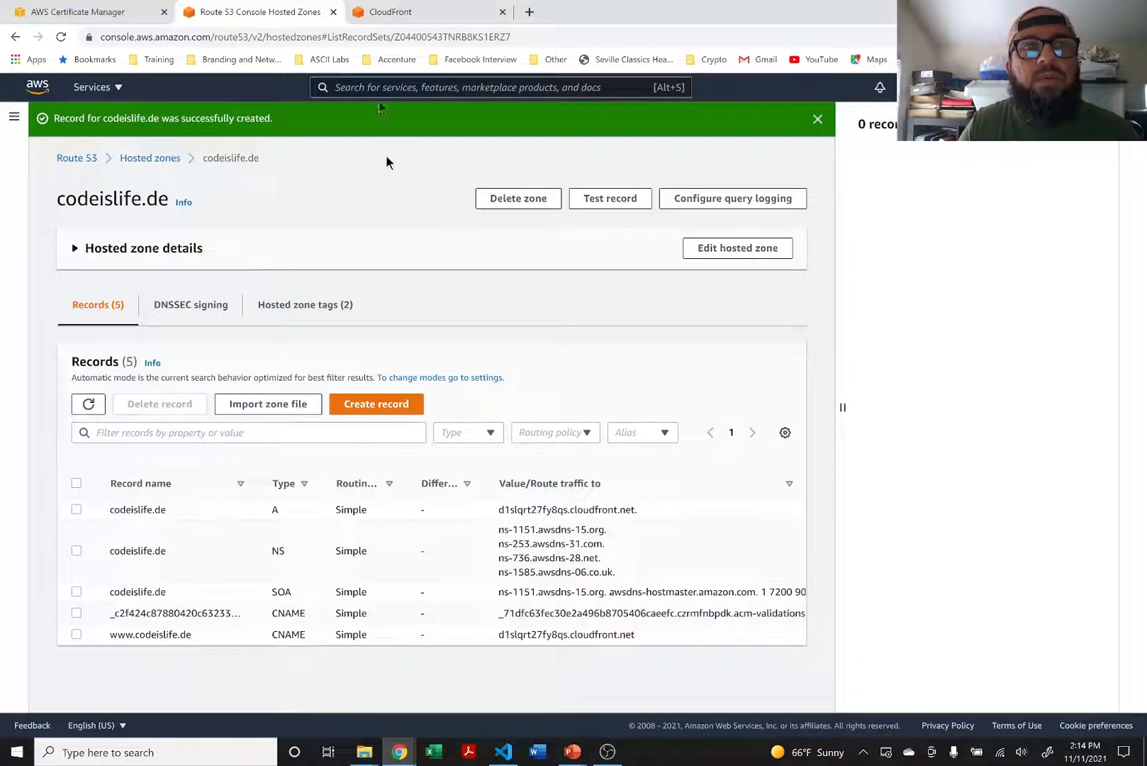
left_click(373, 12)
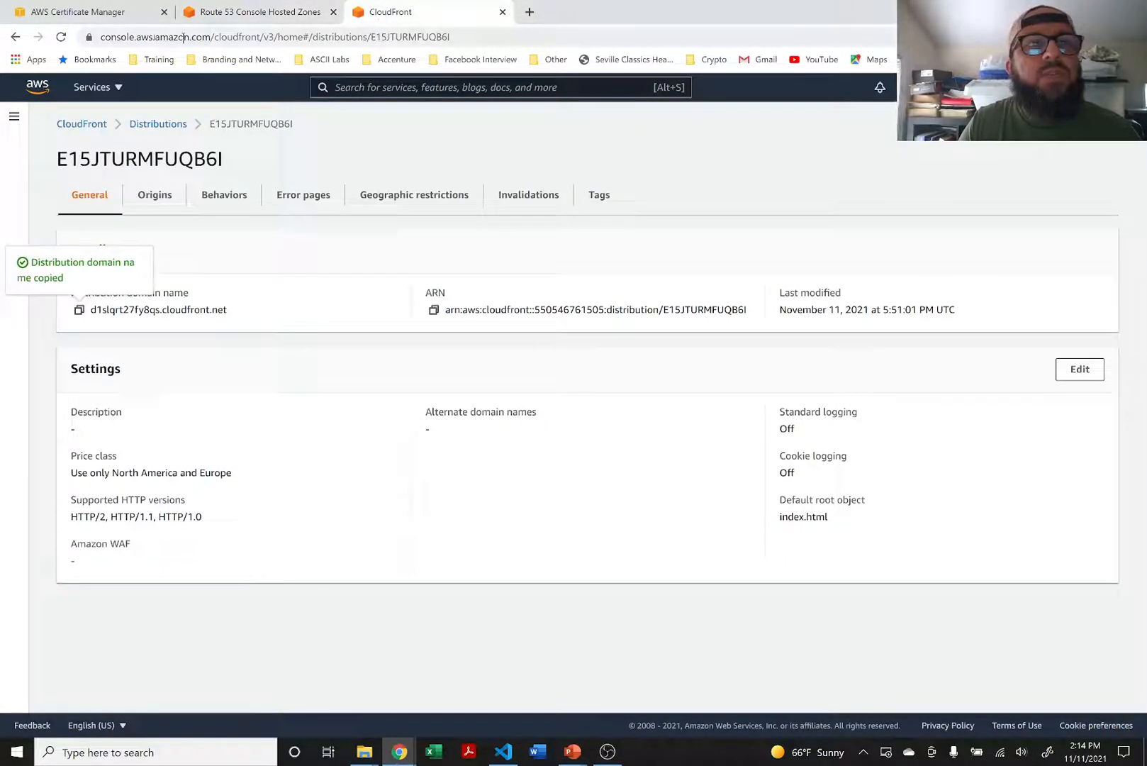
left_click(62, 37)
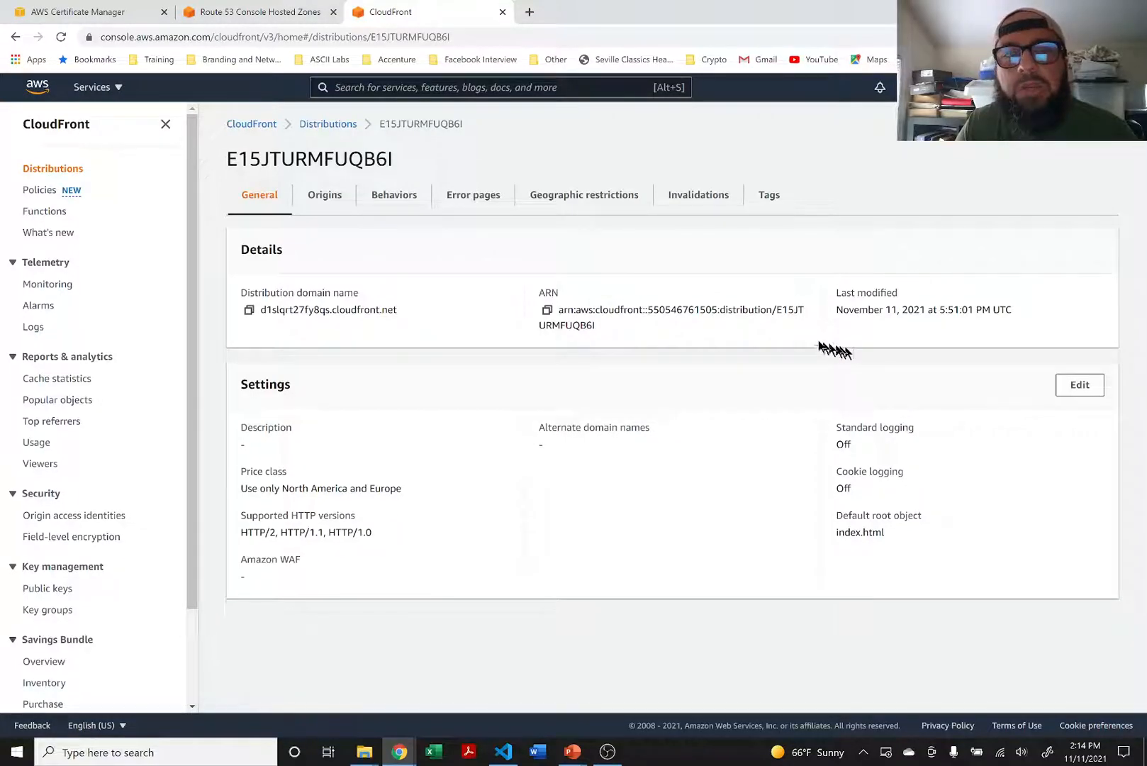
left_click(249, 310)
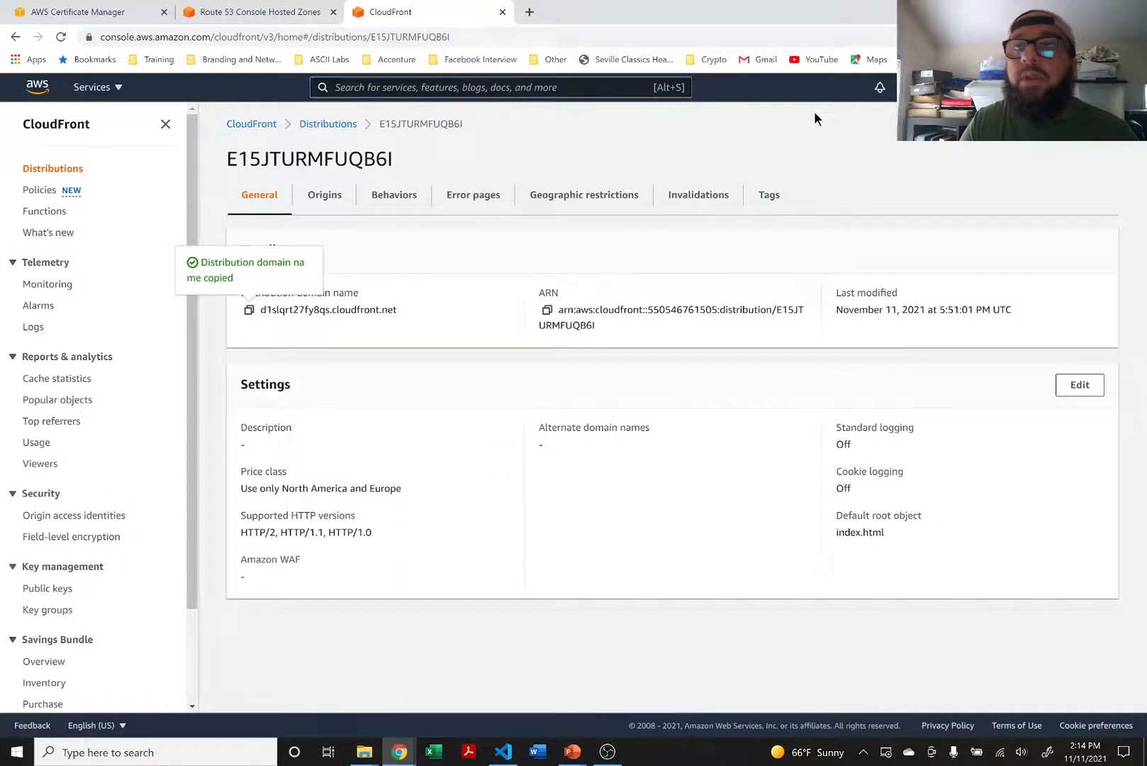
left_click(1134, 37)
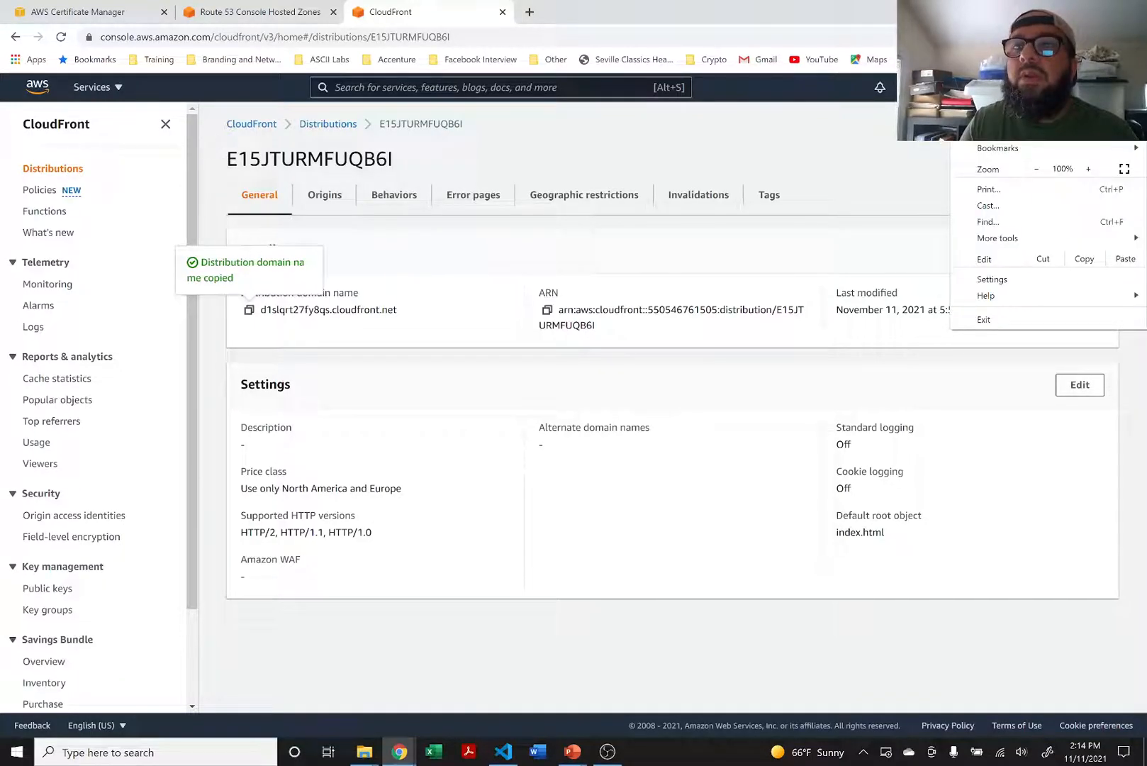
left_click(1016, 95)
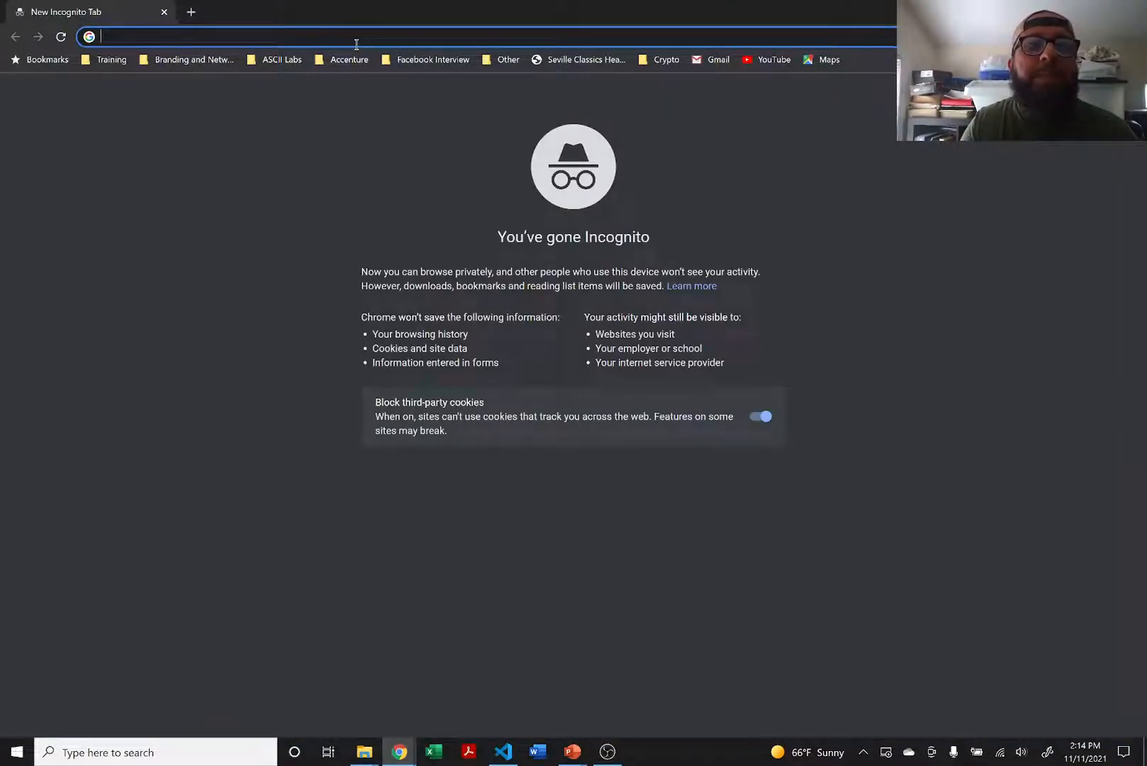
key("ctrl+v")
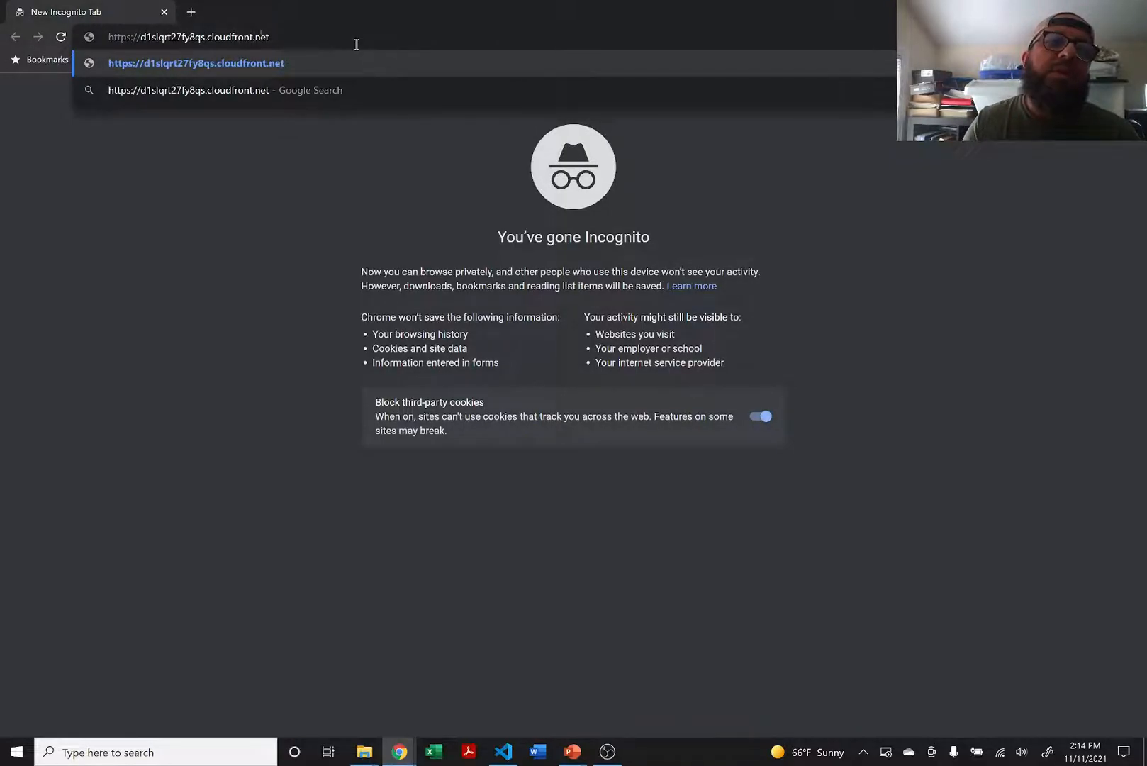
key("Return")
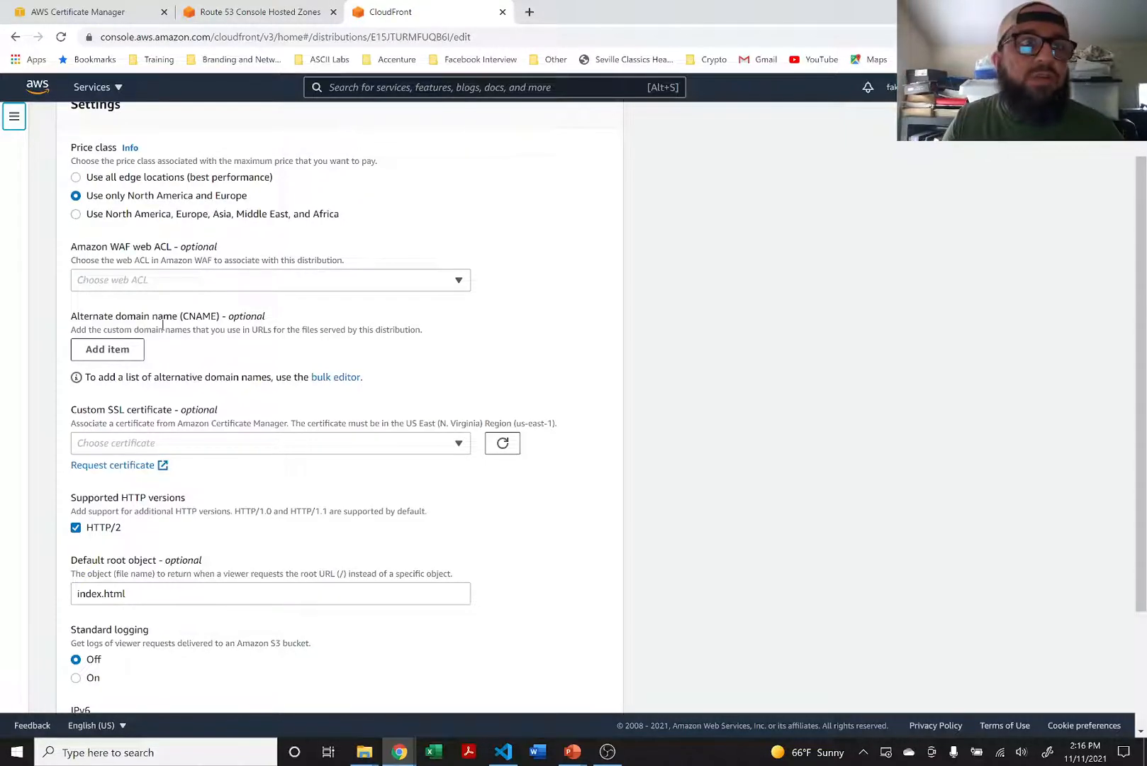
left_click(108, 348)
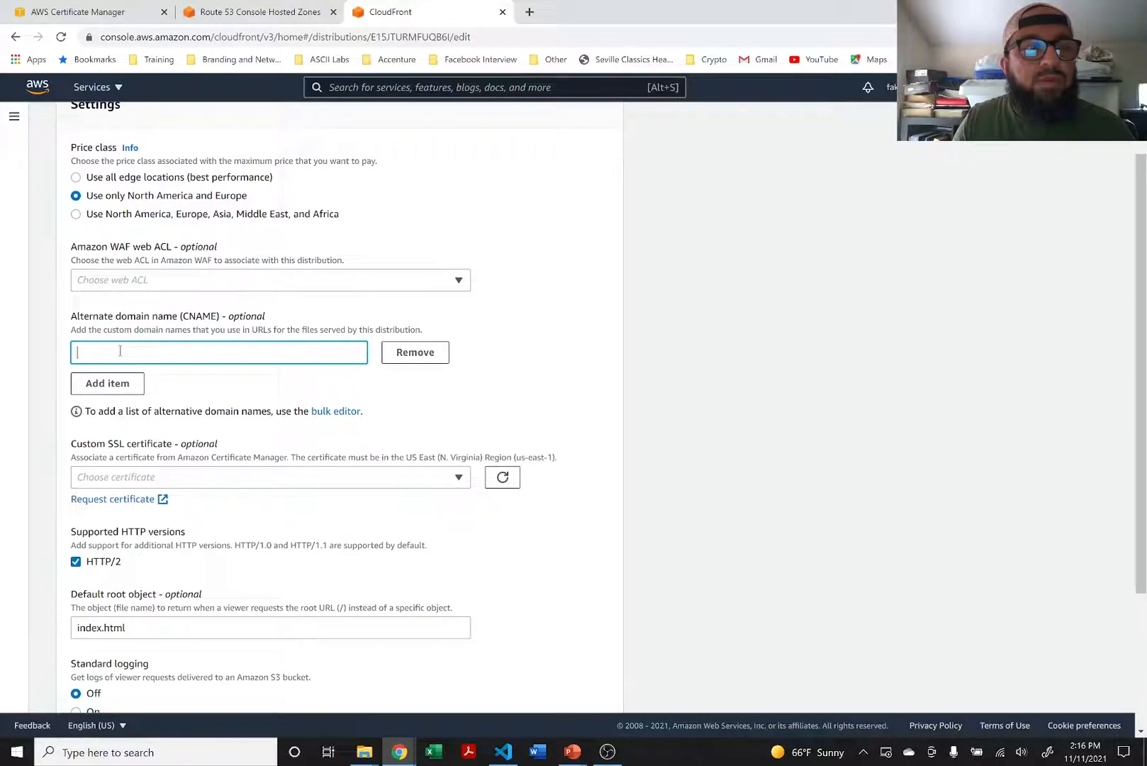
type("codeislife.de")
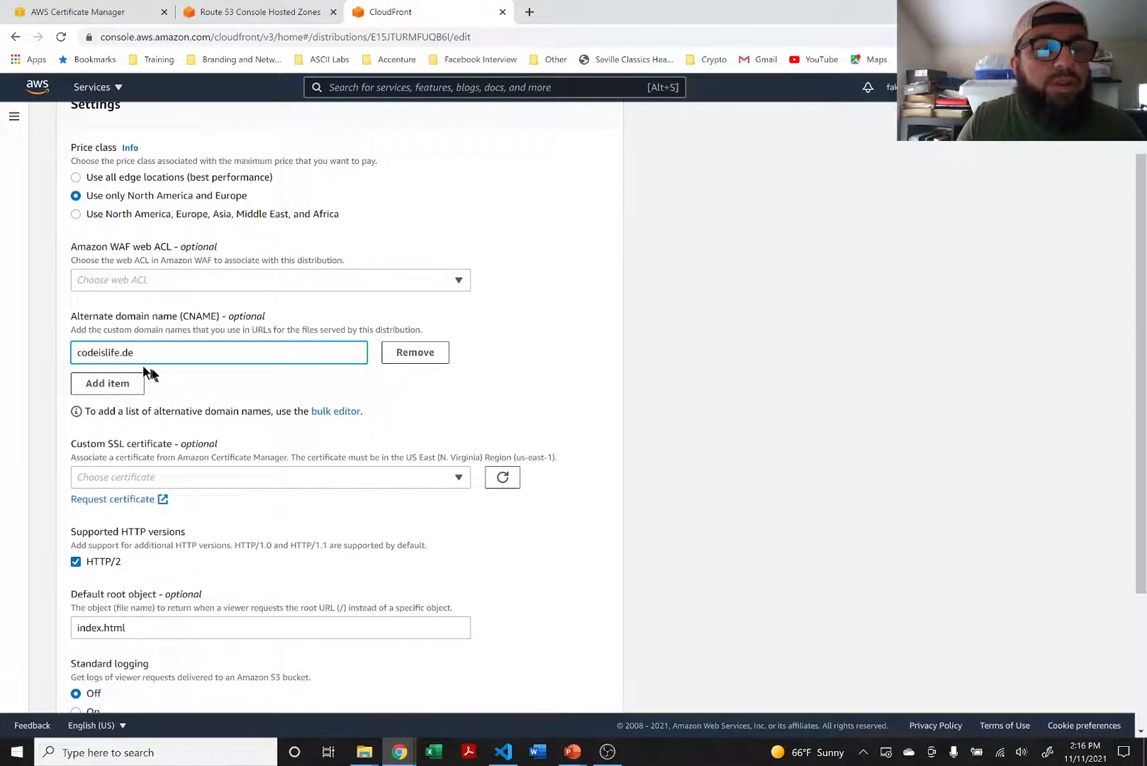
left_click(128, 386)
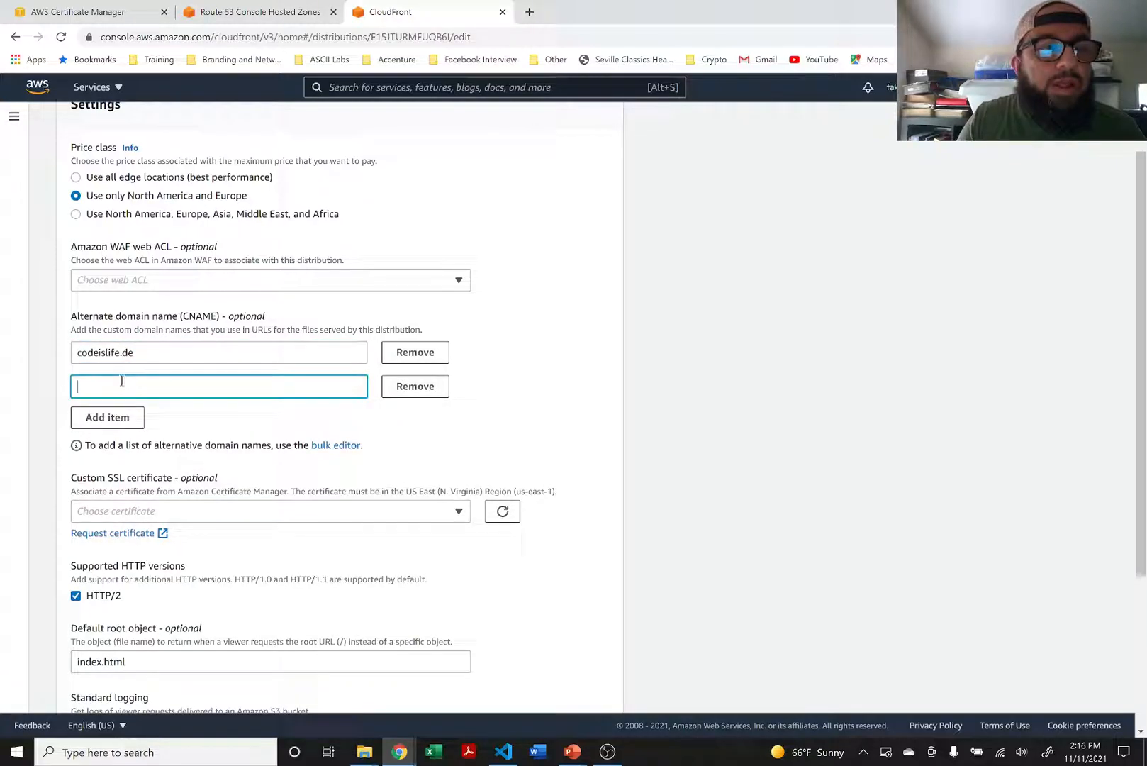
type("www.co")
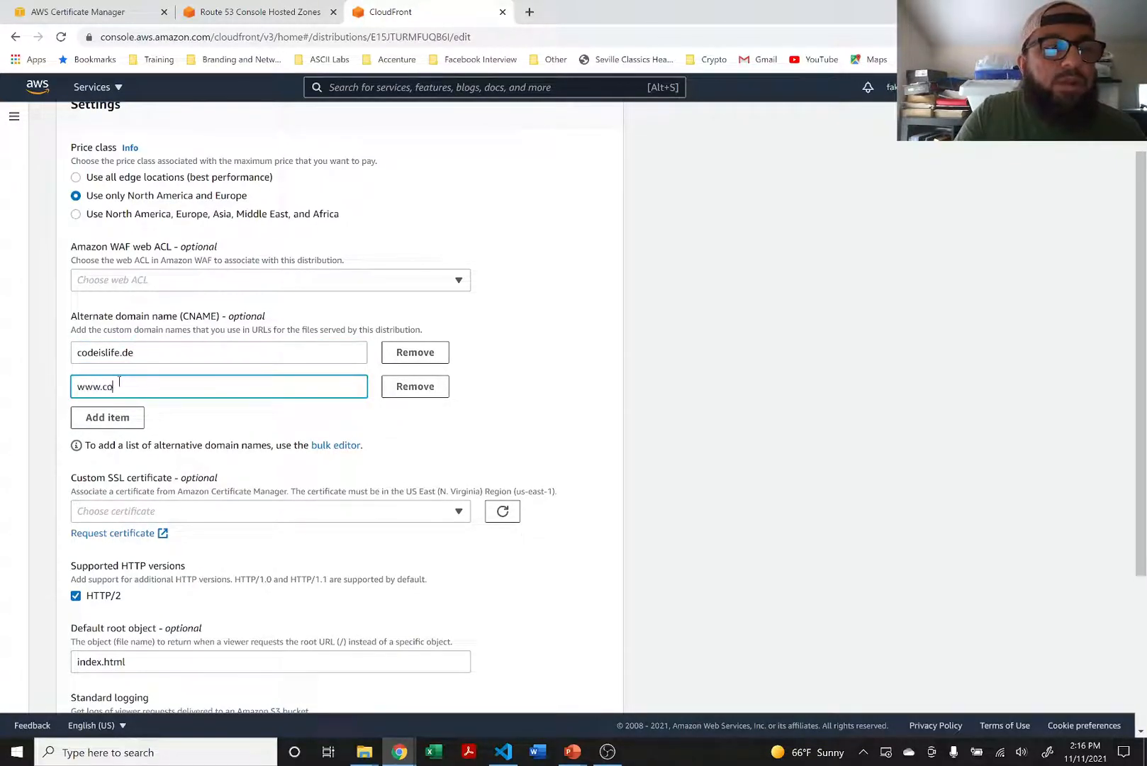
type("deislife")
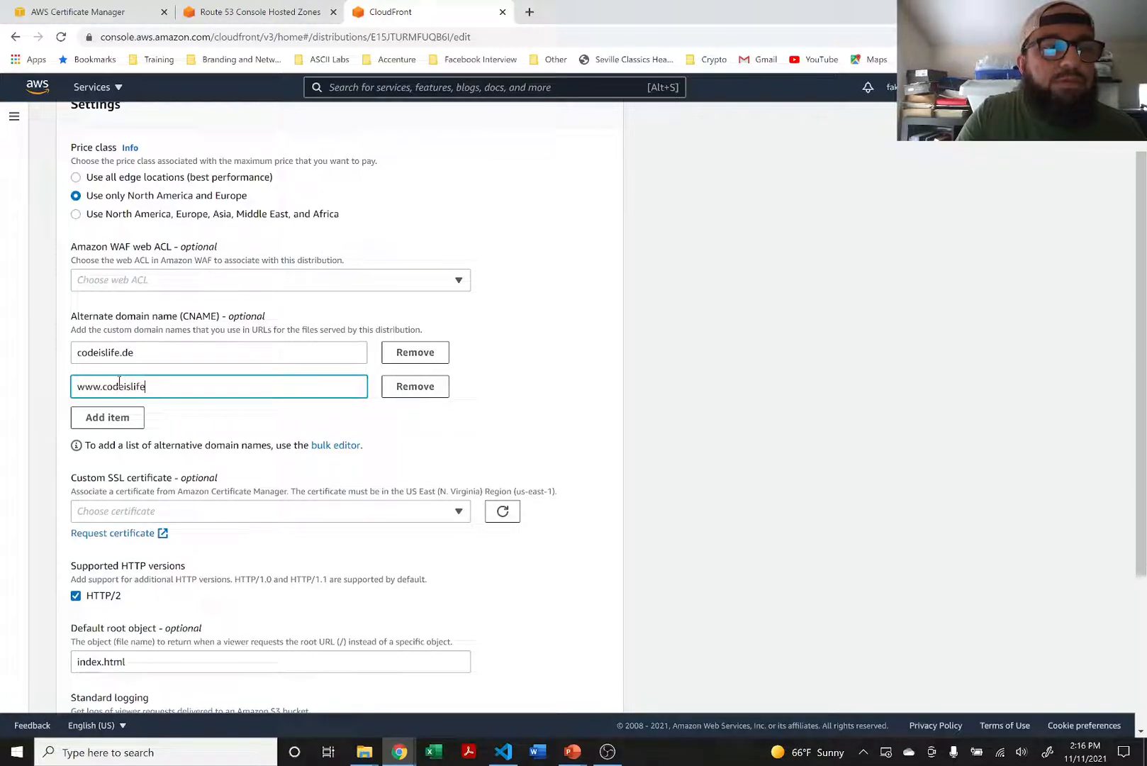
type(".de")
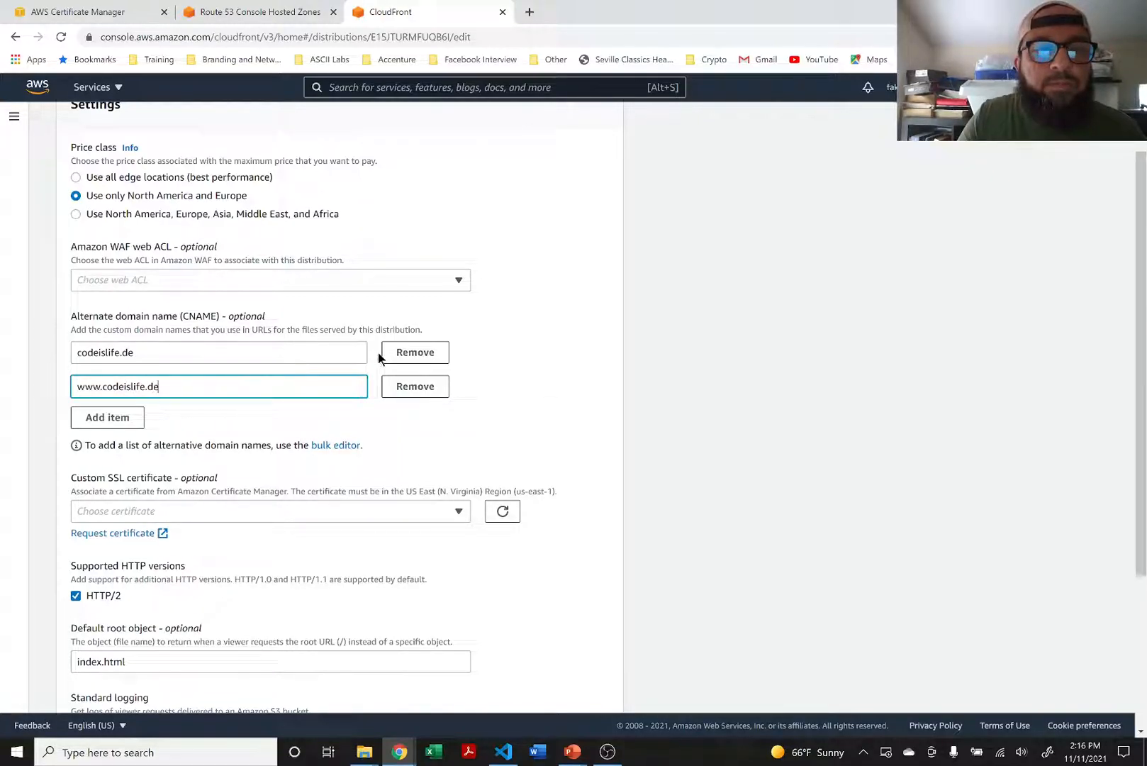
scroll(67, 387, "down", 3)
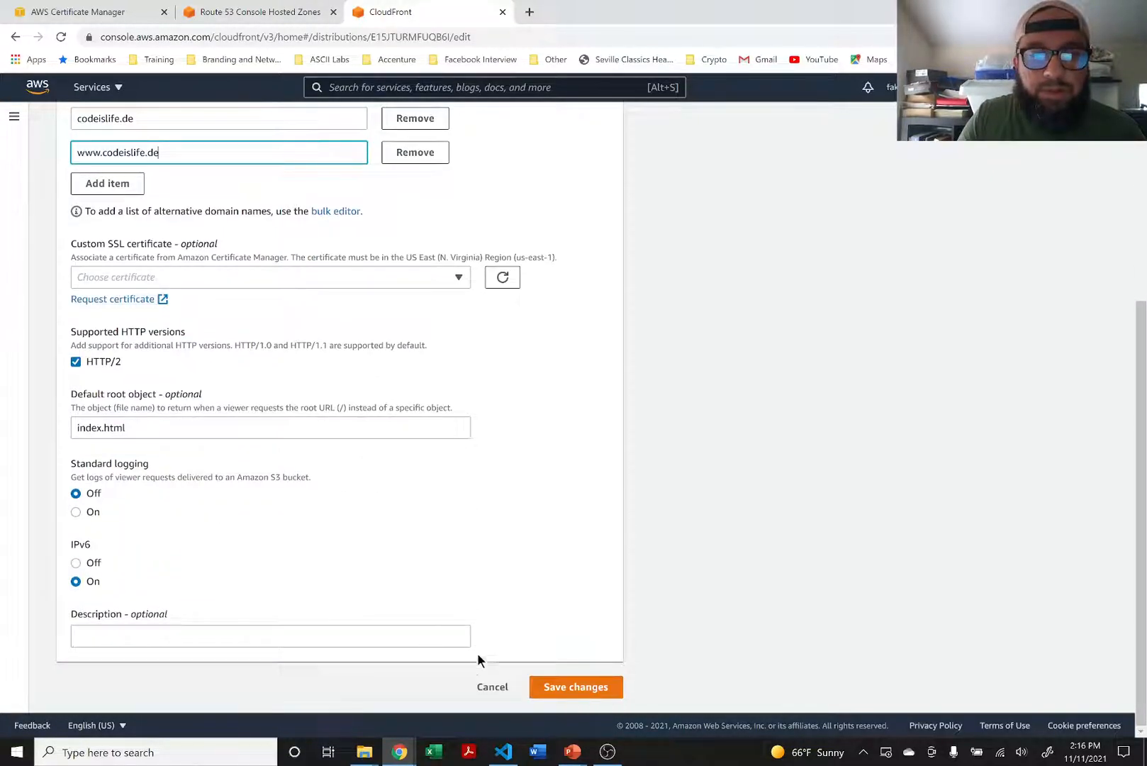
left_click(557, 687)
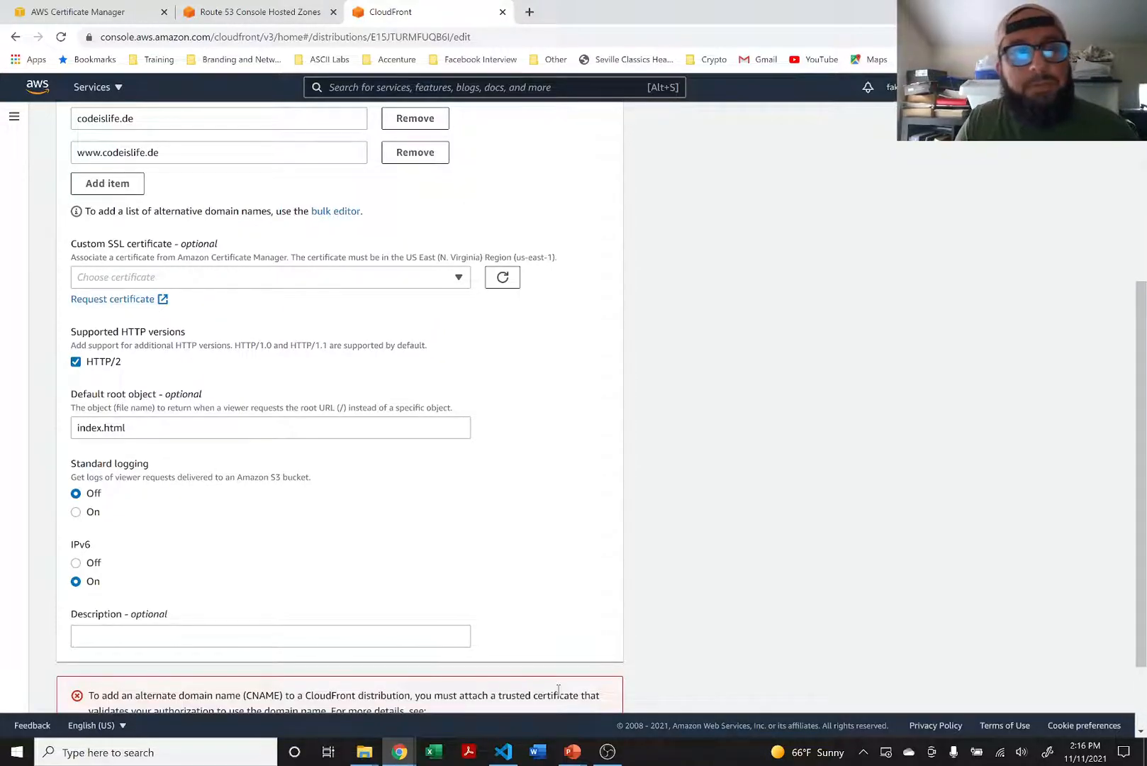
Review the alternate domain name requirements and check which custom SSL certificates are available for the distribution.
scroll(495, 533, "up", 1)
scroll(495, 533, "down", 2)
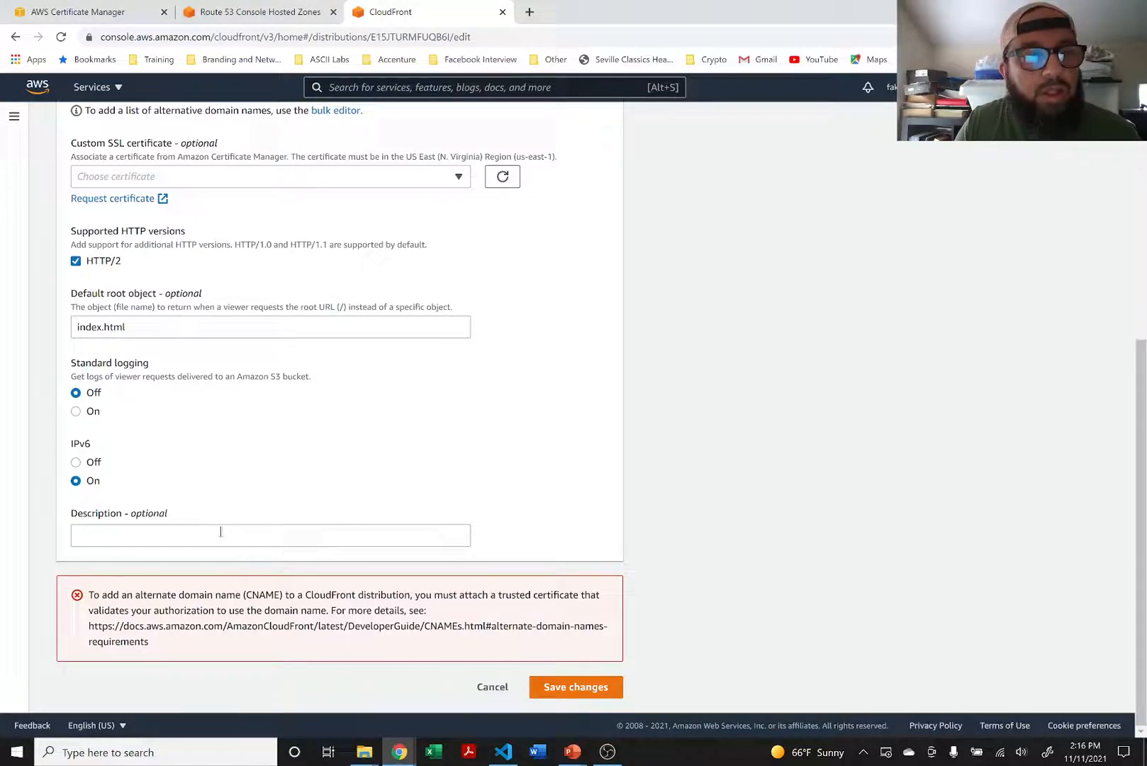
scroll(276, 508, "up", 2)
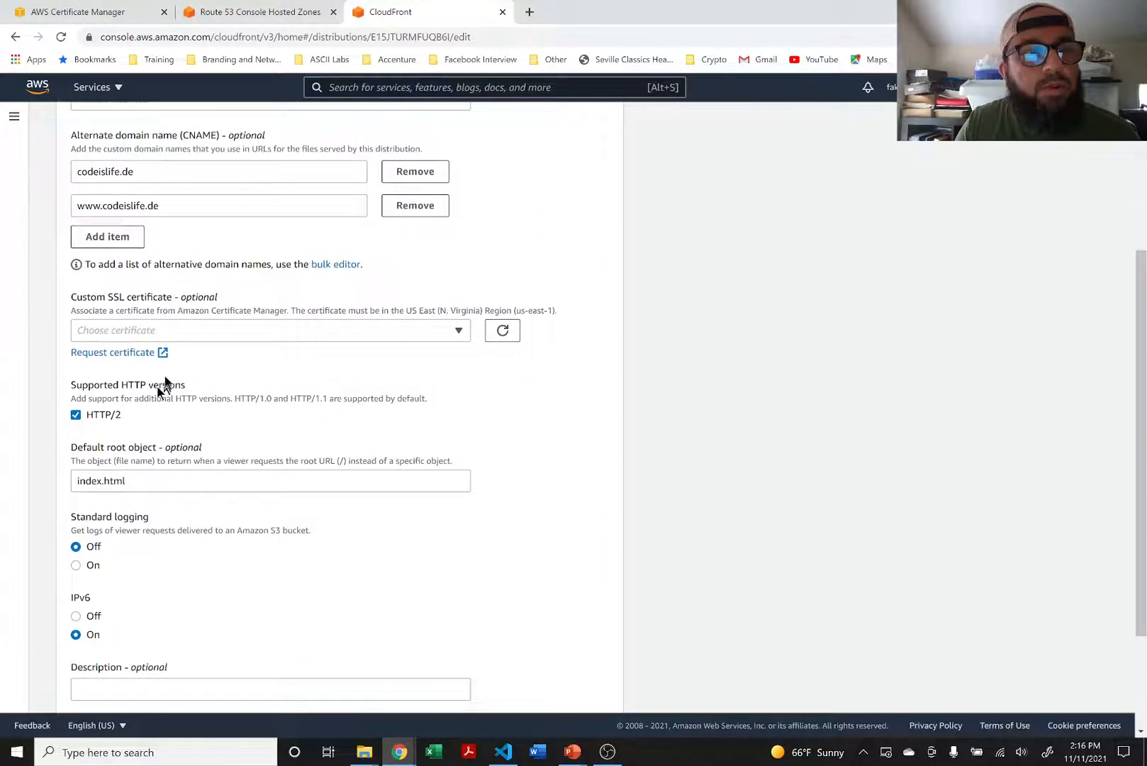
left_click(211, 326)
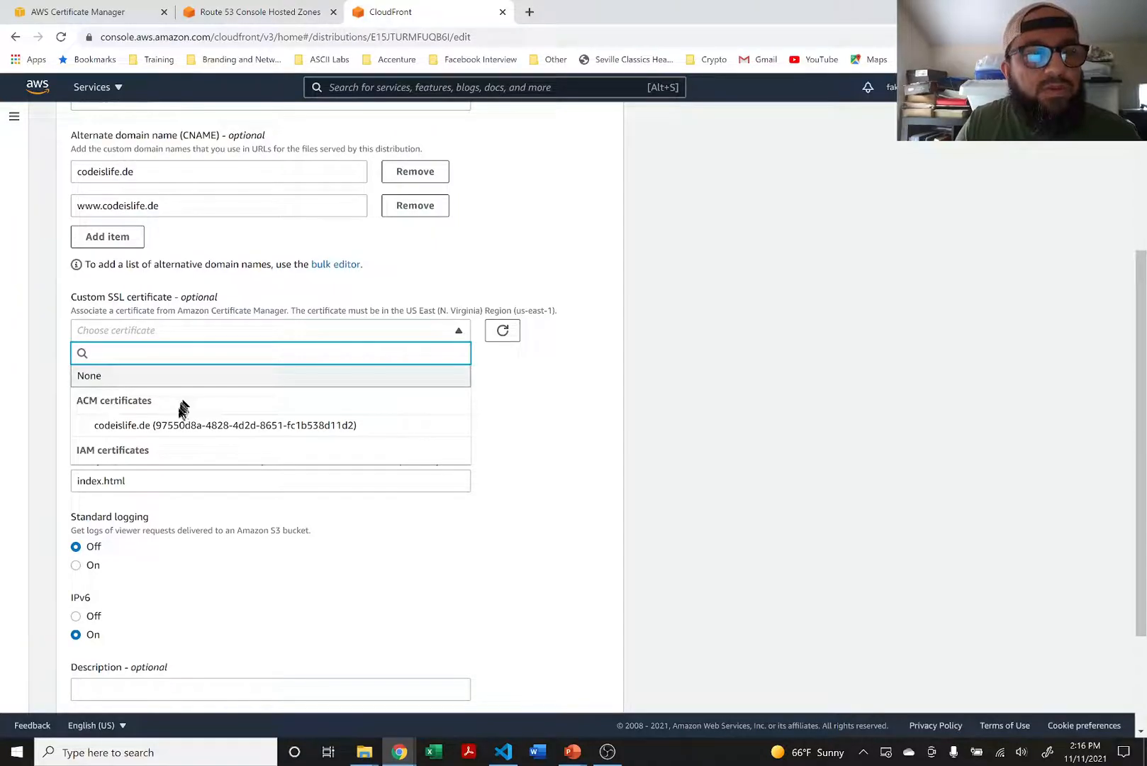
left_click(47, 382)
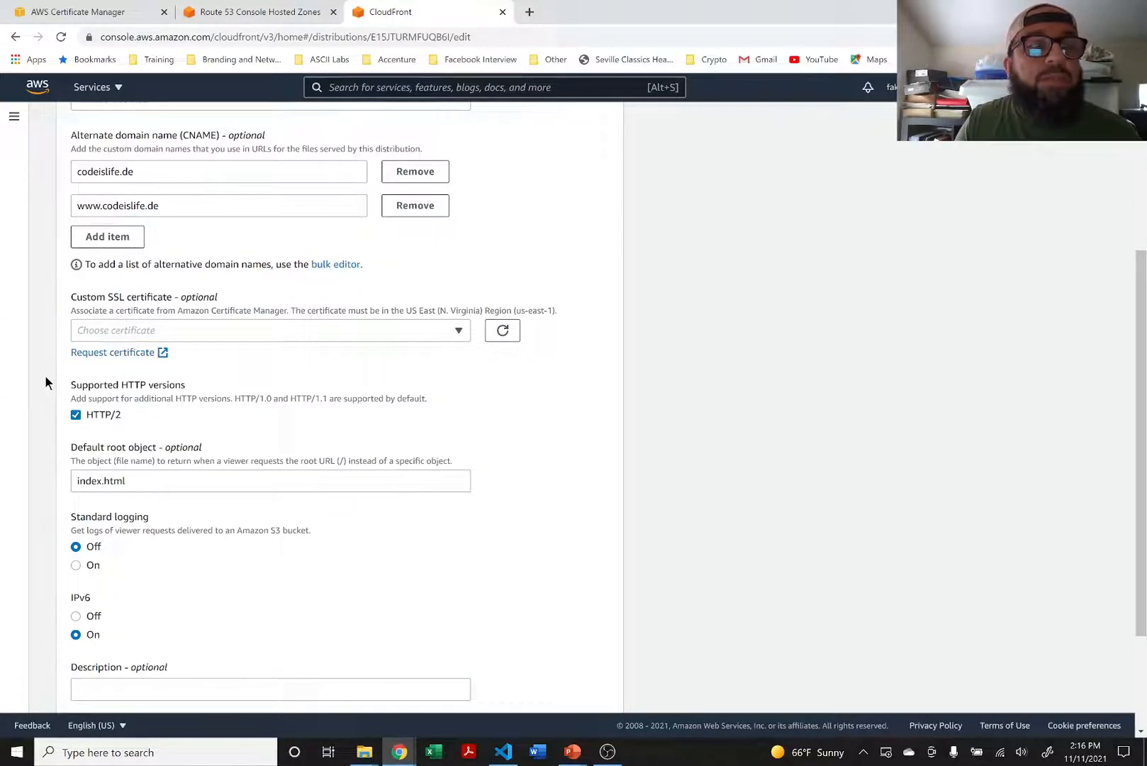
scroll(45, 382, "up", 4)
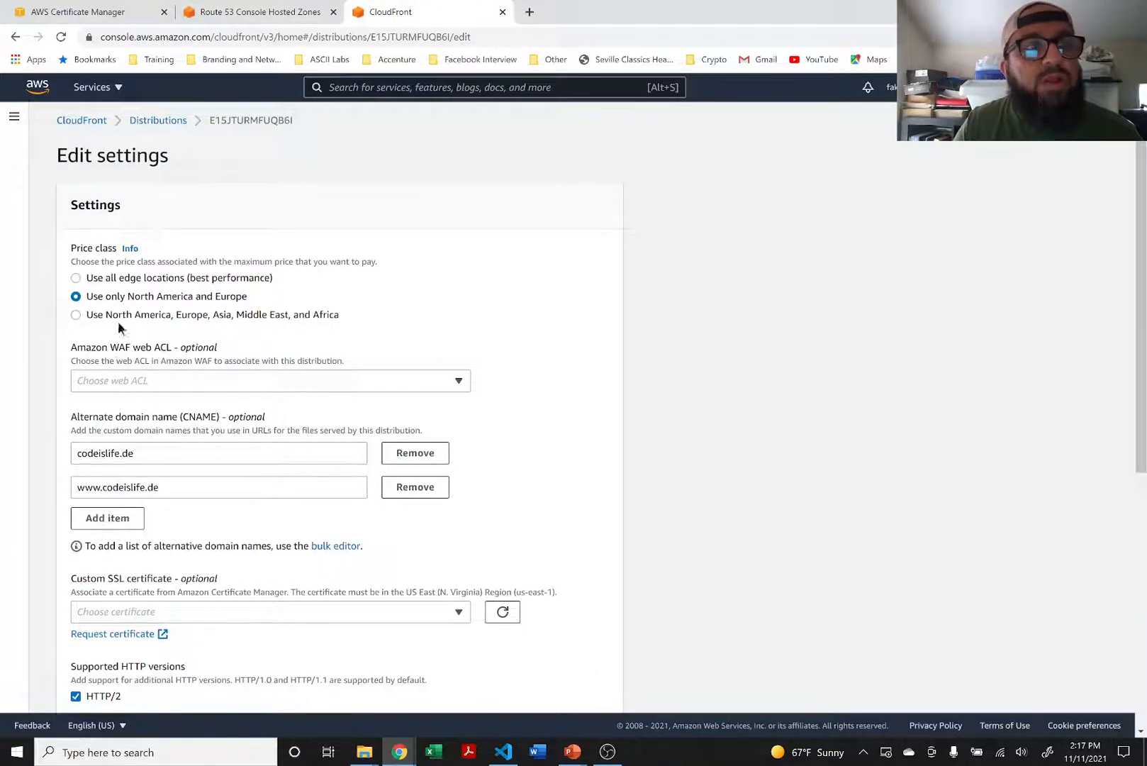
Attach the codeislife.de ACM certificate as the distribution's custom SSL certificate and save the changes.
scroll(94, 340, "down", 2)
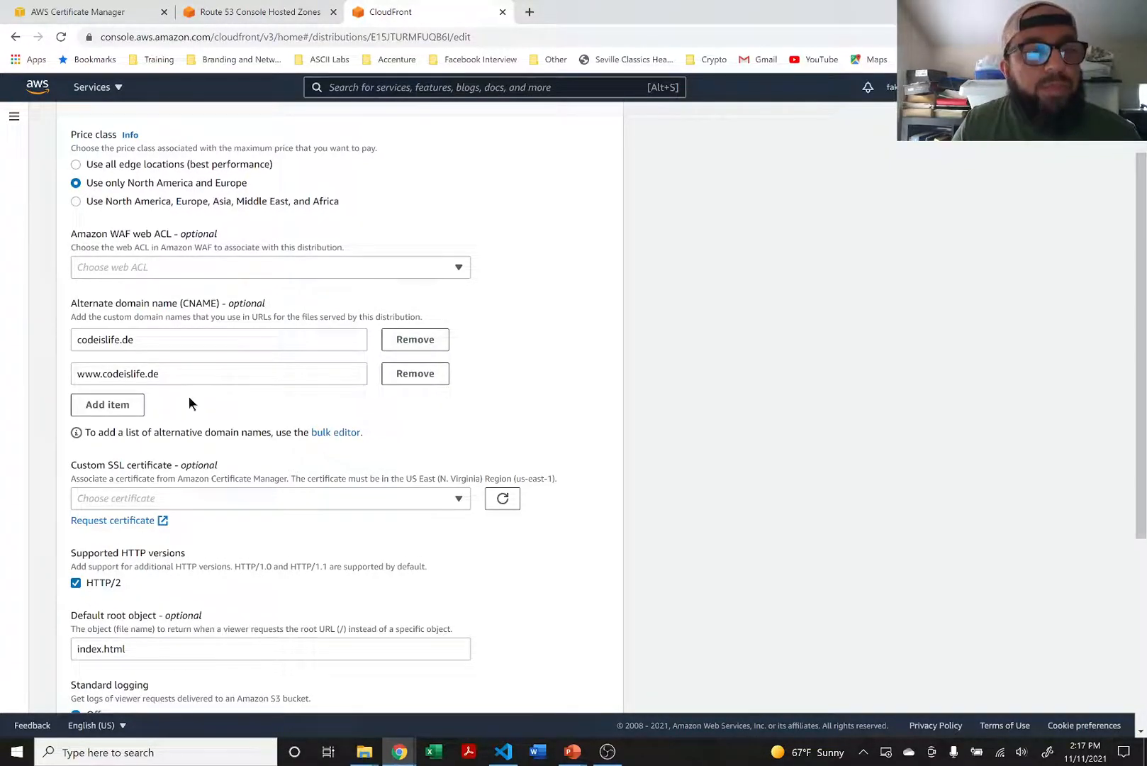
scroll(189, 403, "down", 2)
left_click(200, 376)
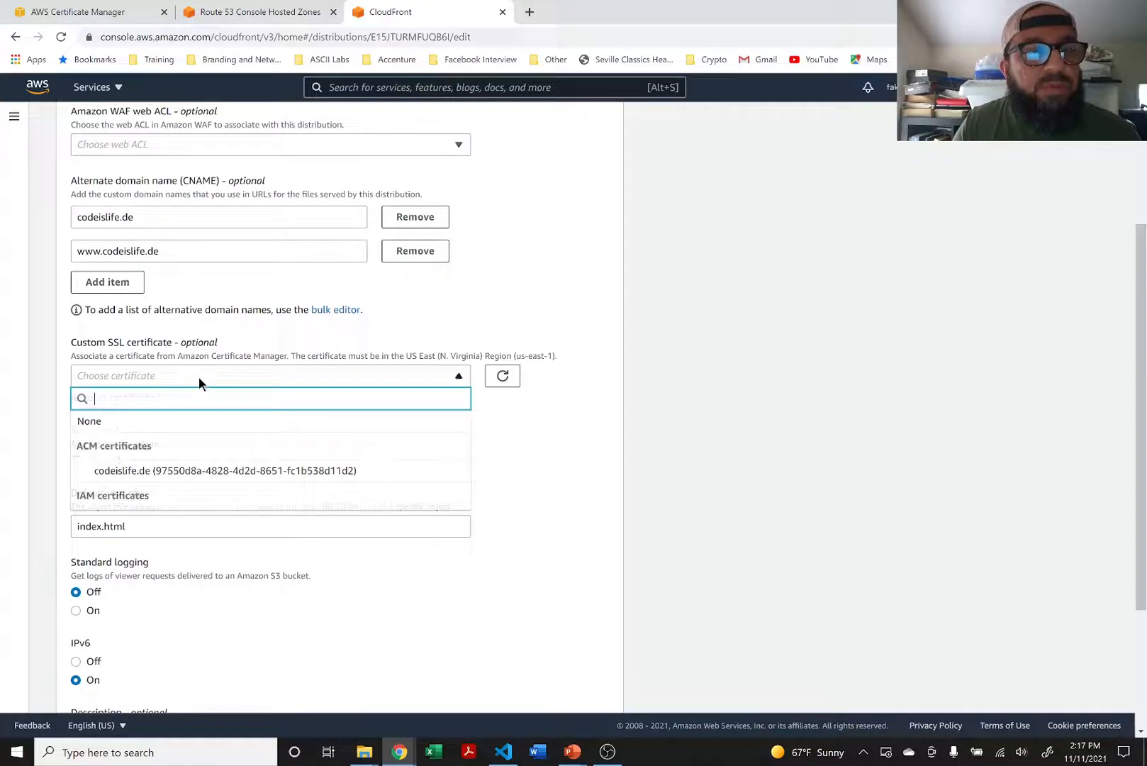
left_click(193, 471)
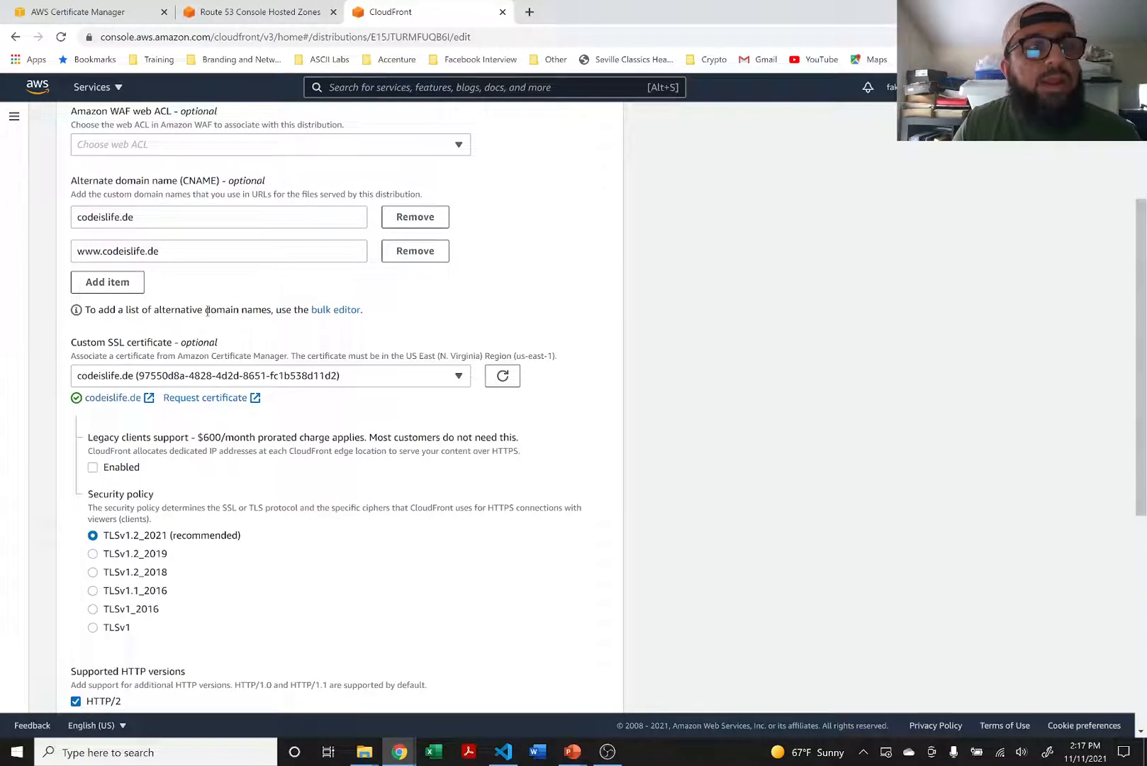
scroll(136, 261, "down", 1)
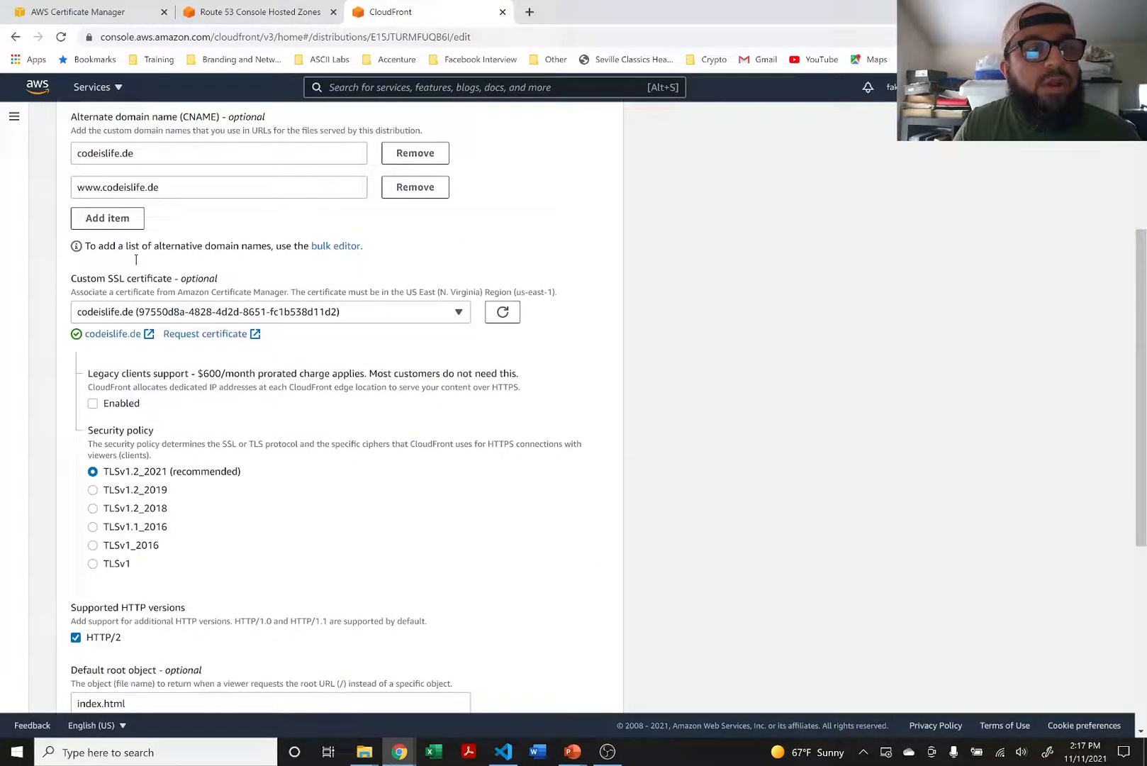
scroll(136, 260, "down", 6)
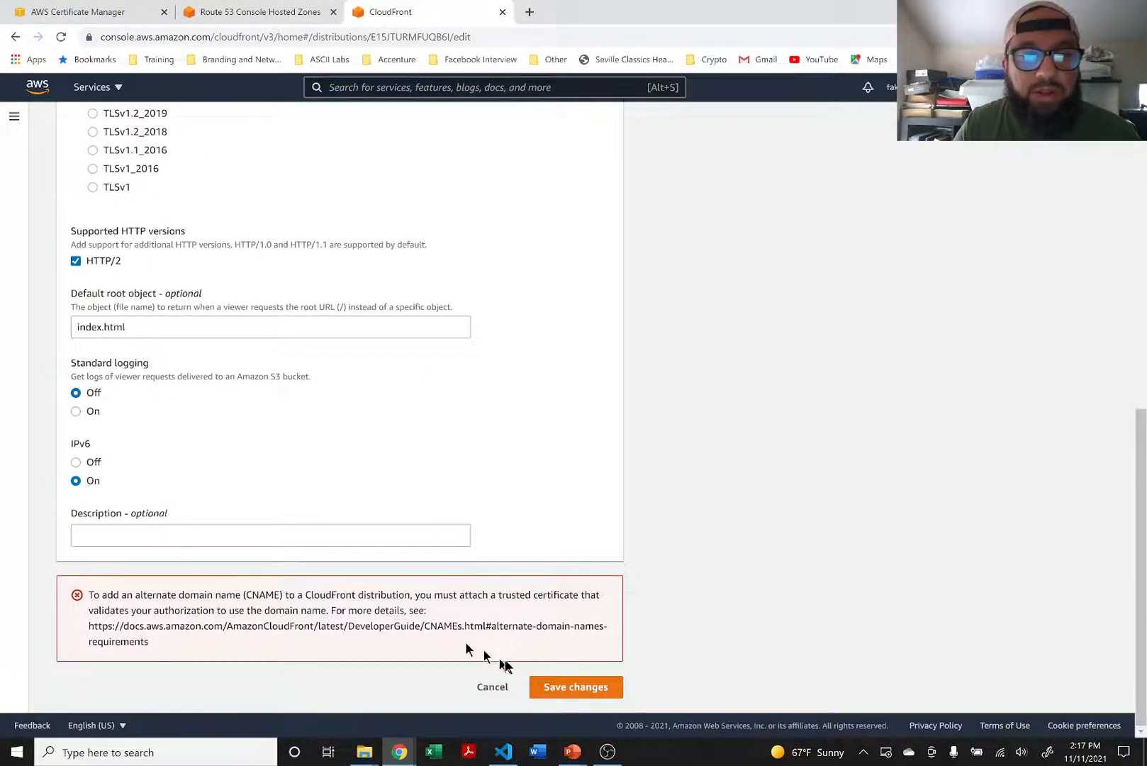
left_click(548, 686)
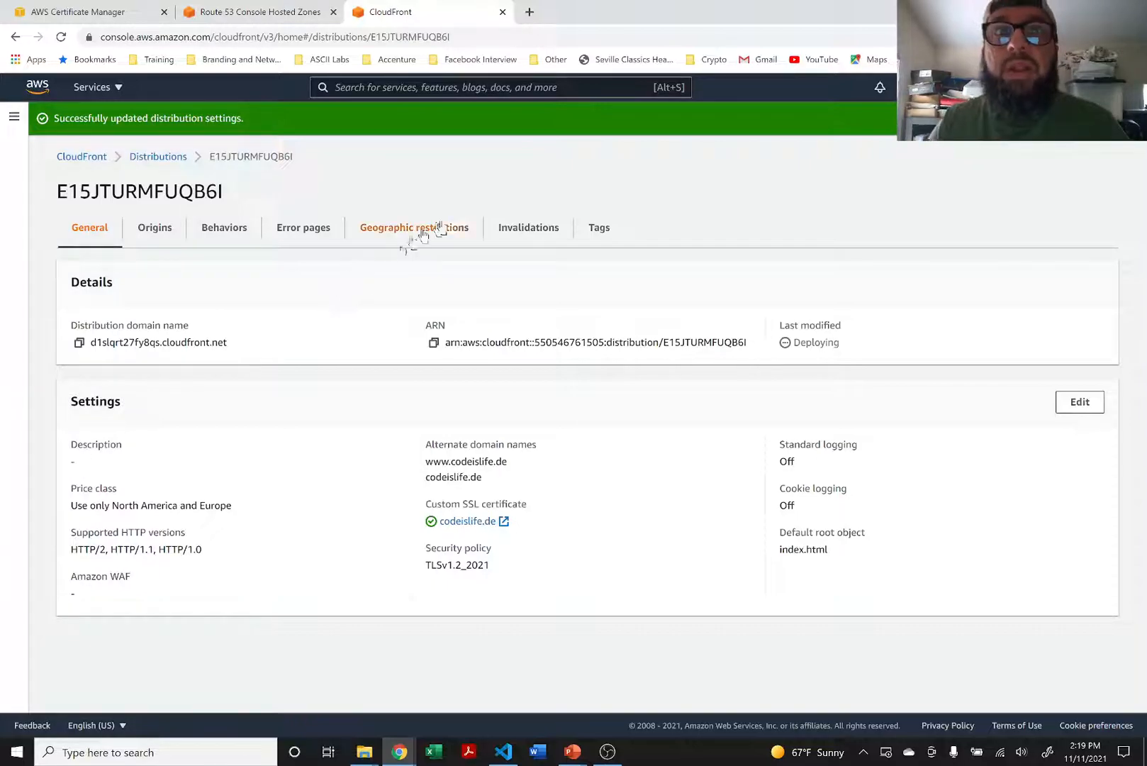
Open a new incognito window and visit codeislife.de to test the site again.
left_click(1135, 37)
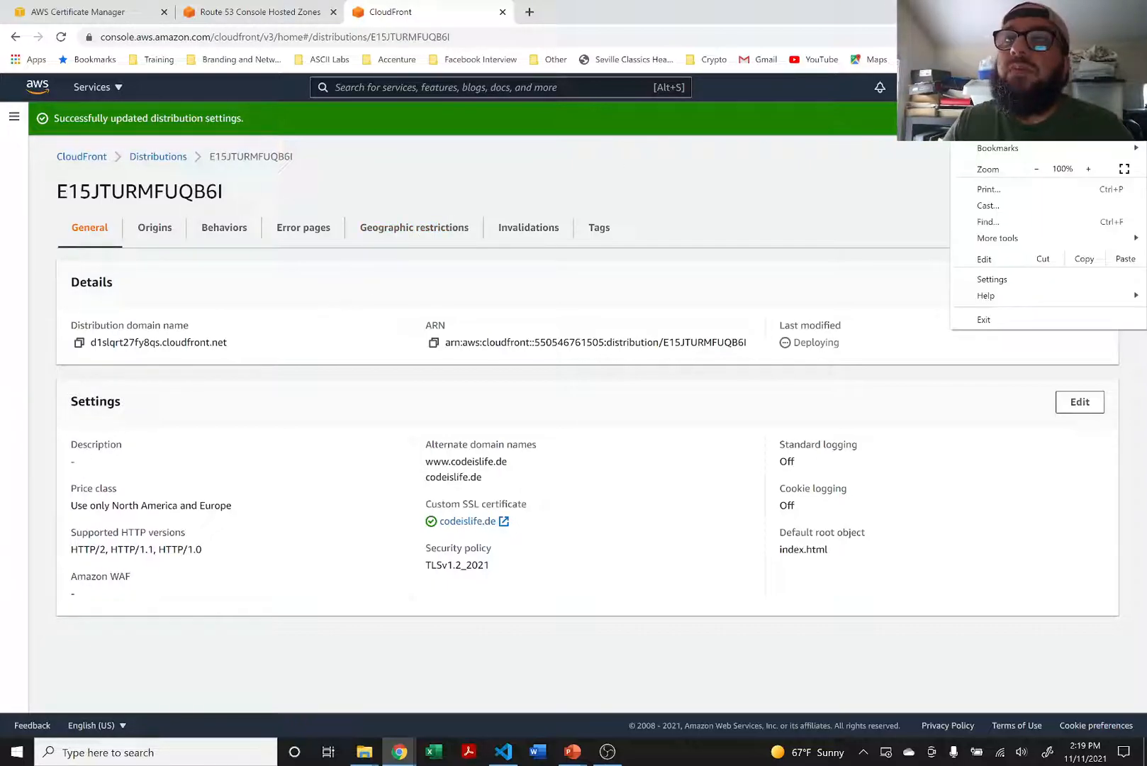
left_click(1011, 92)
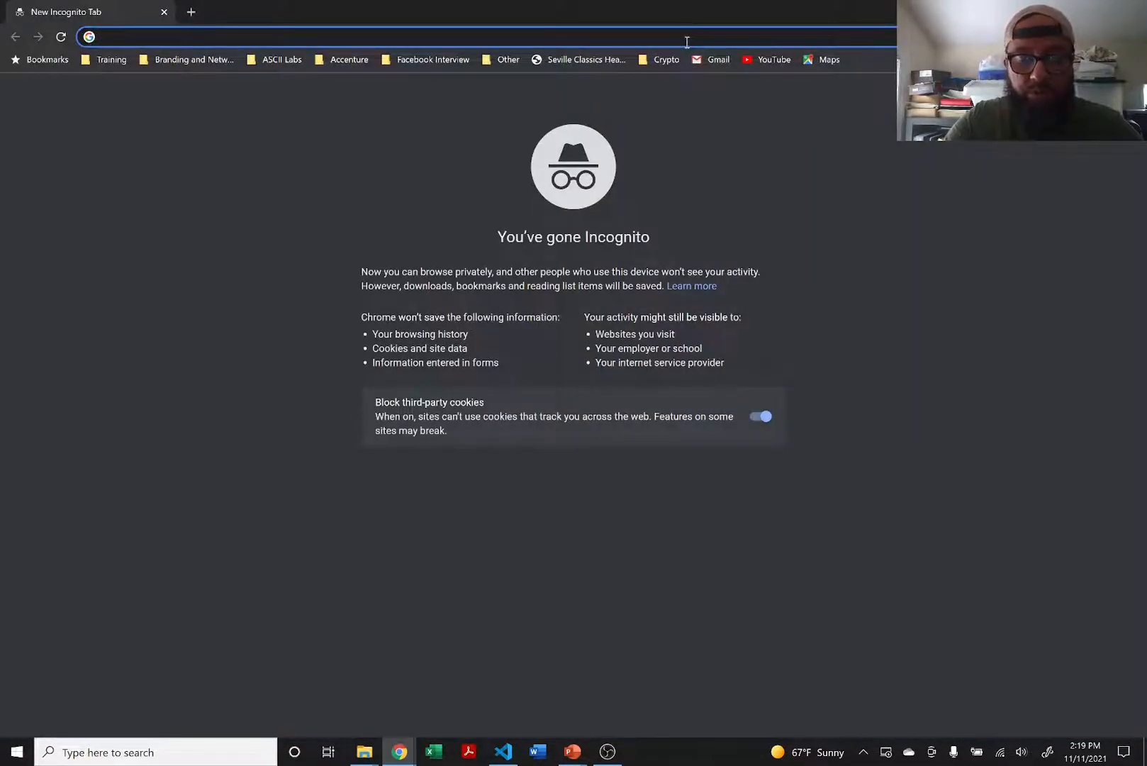
type("codeislife.net")
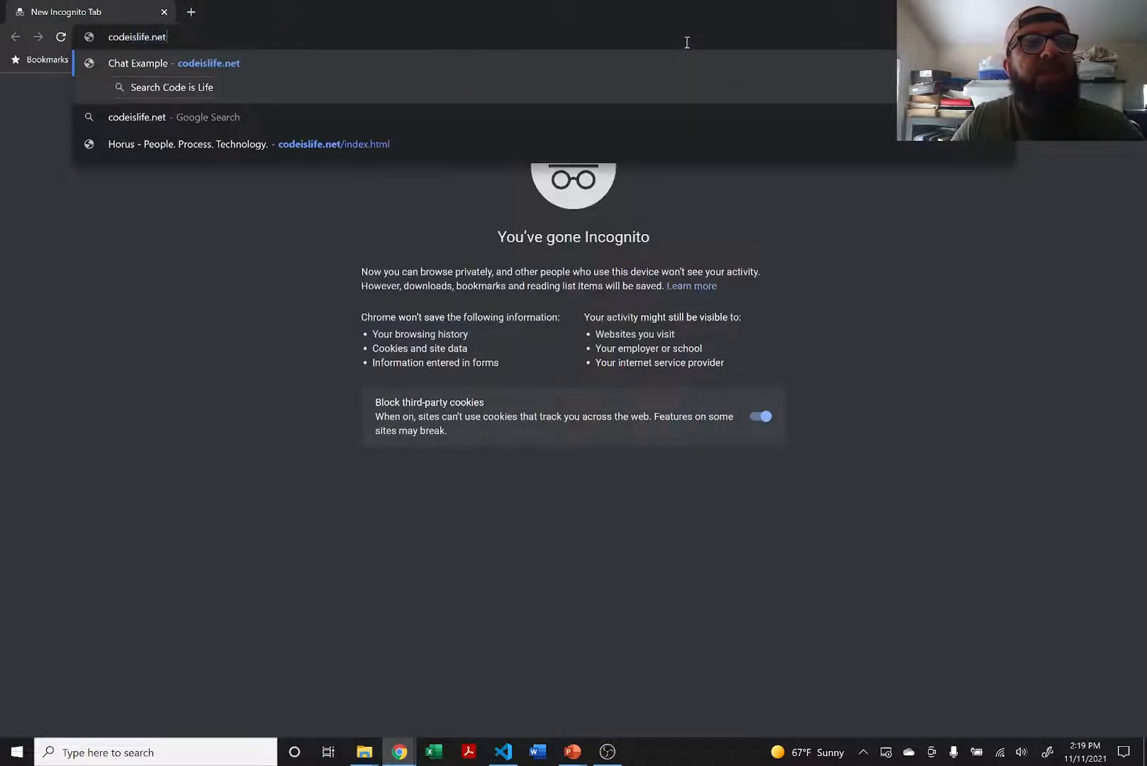
key("BackSpace")
key("BackSpace")
key("BackSpace")
type("de")
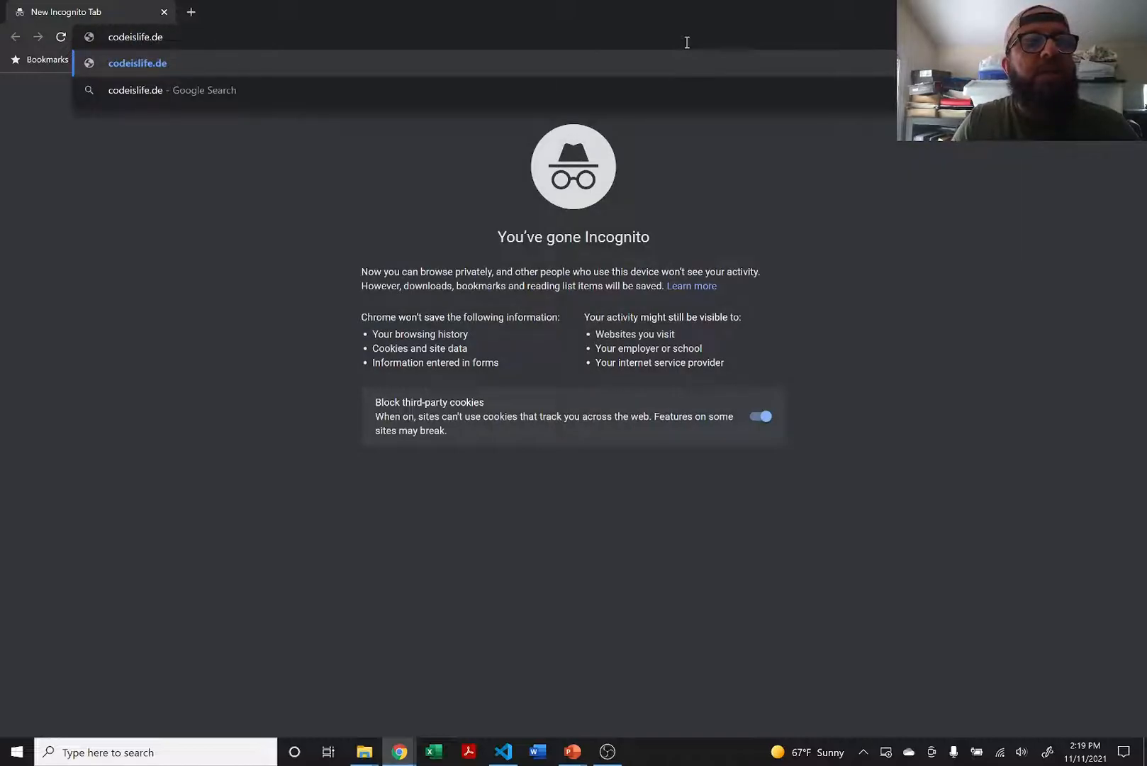
key("Return")
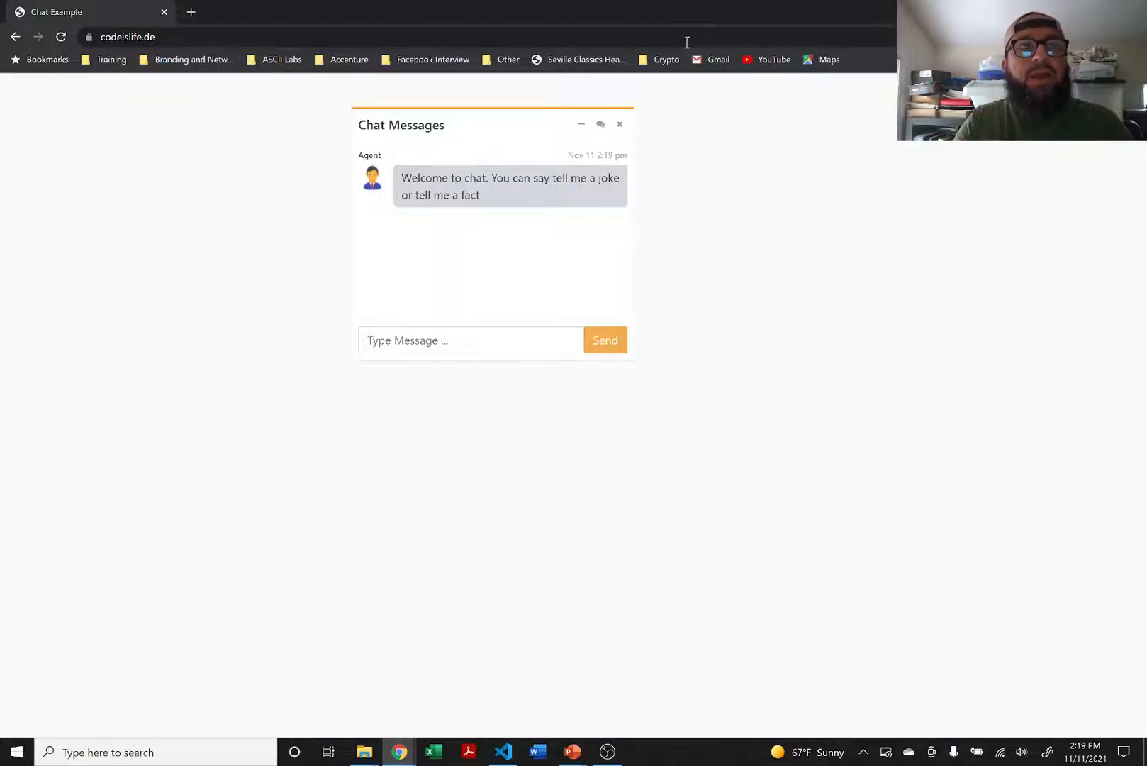
left_click(253, 36)
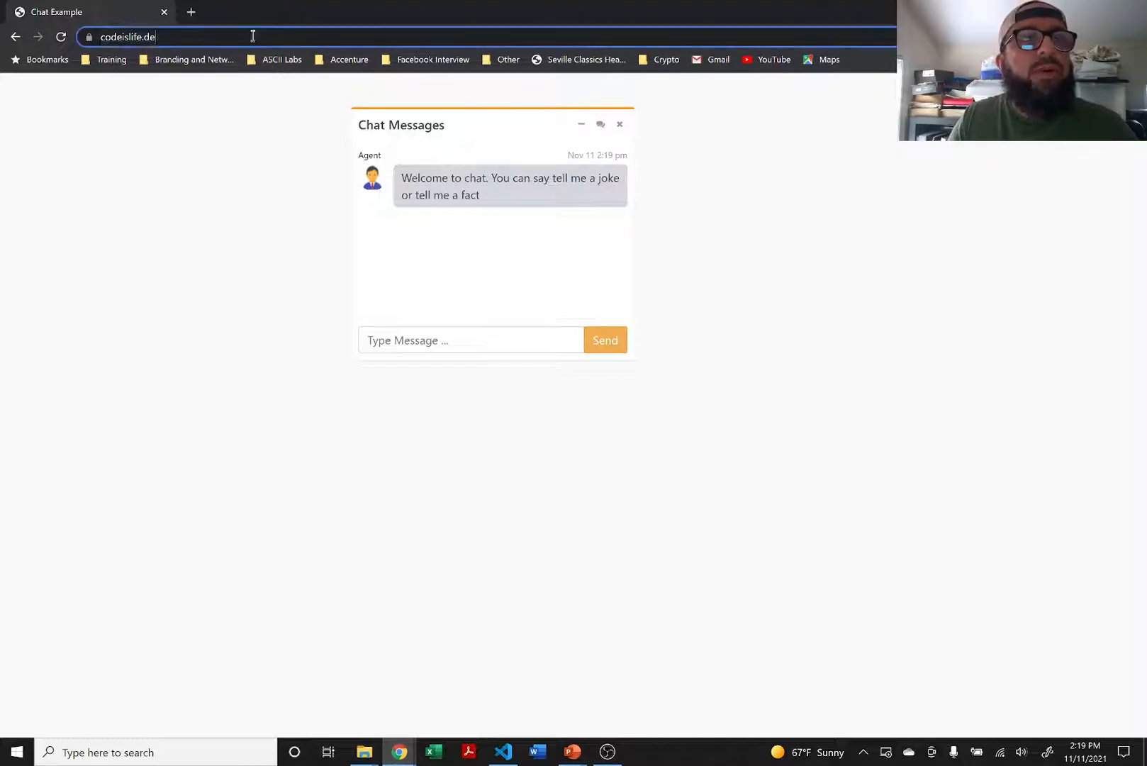
left_click(252, 36)
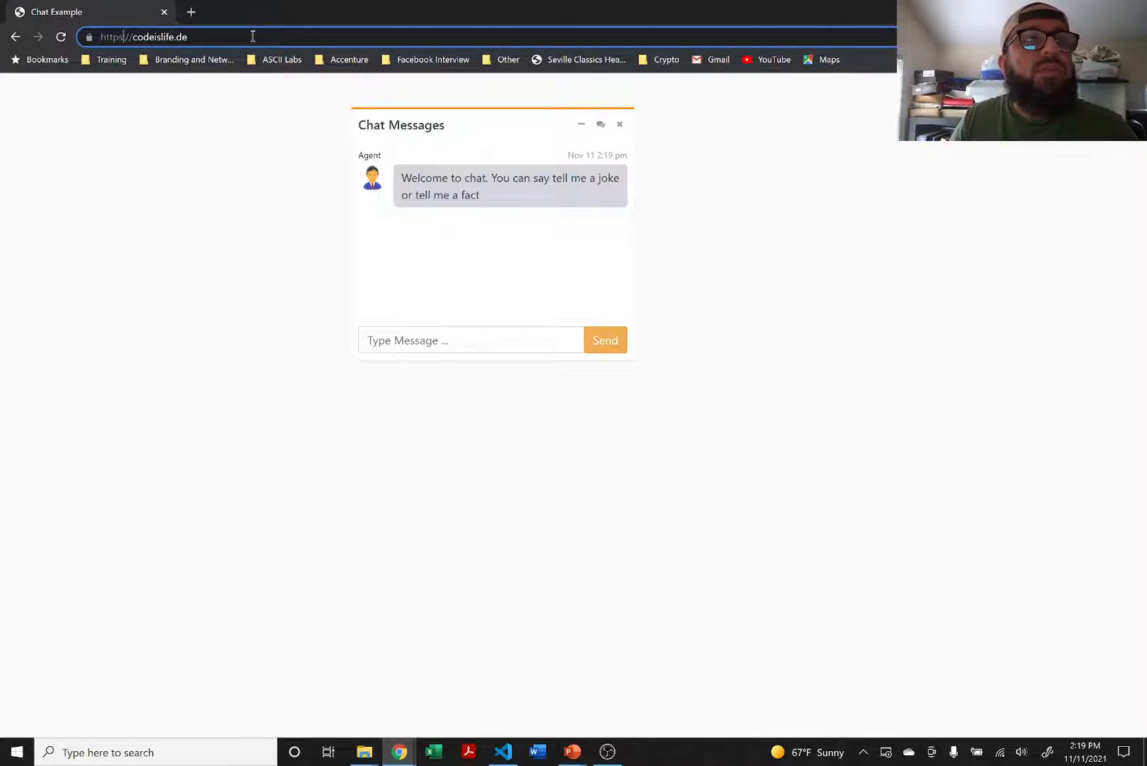
key("BackSpace")
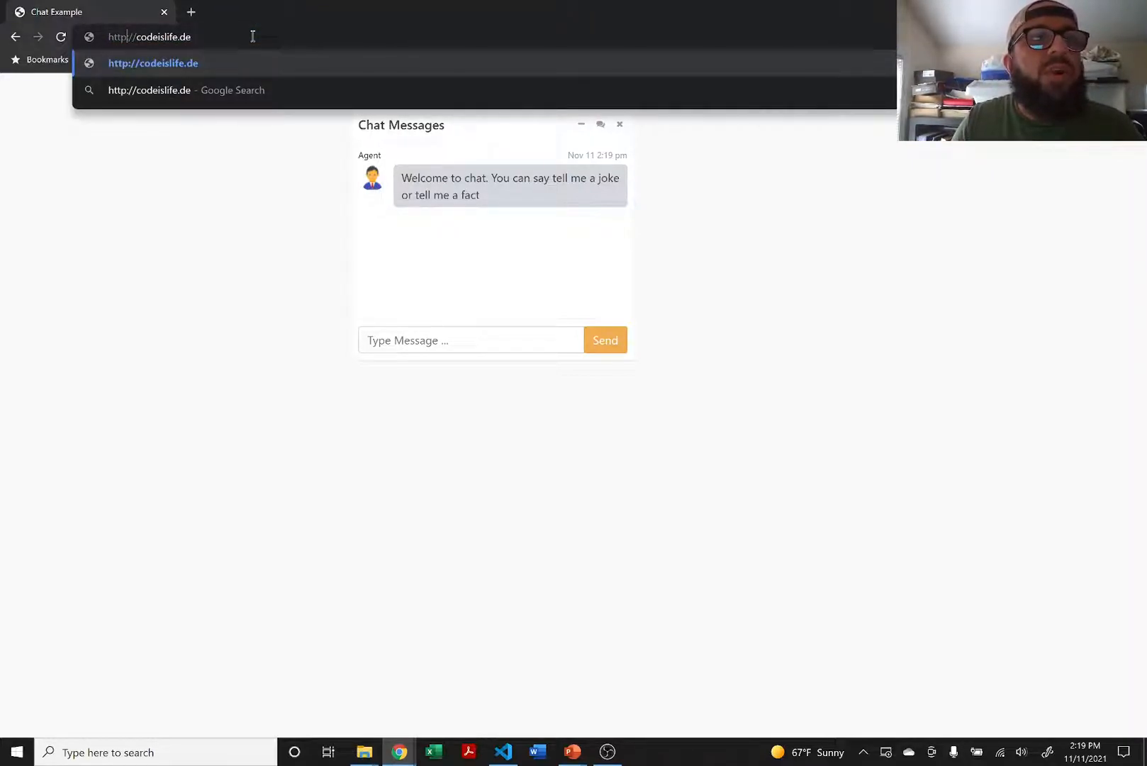
key("Return")
left_click(253, 36)
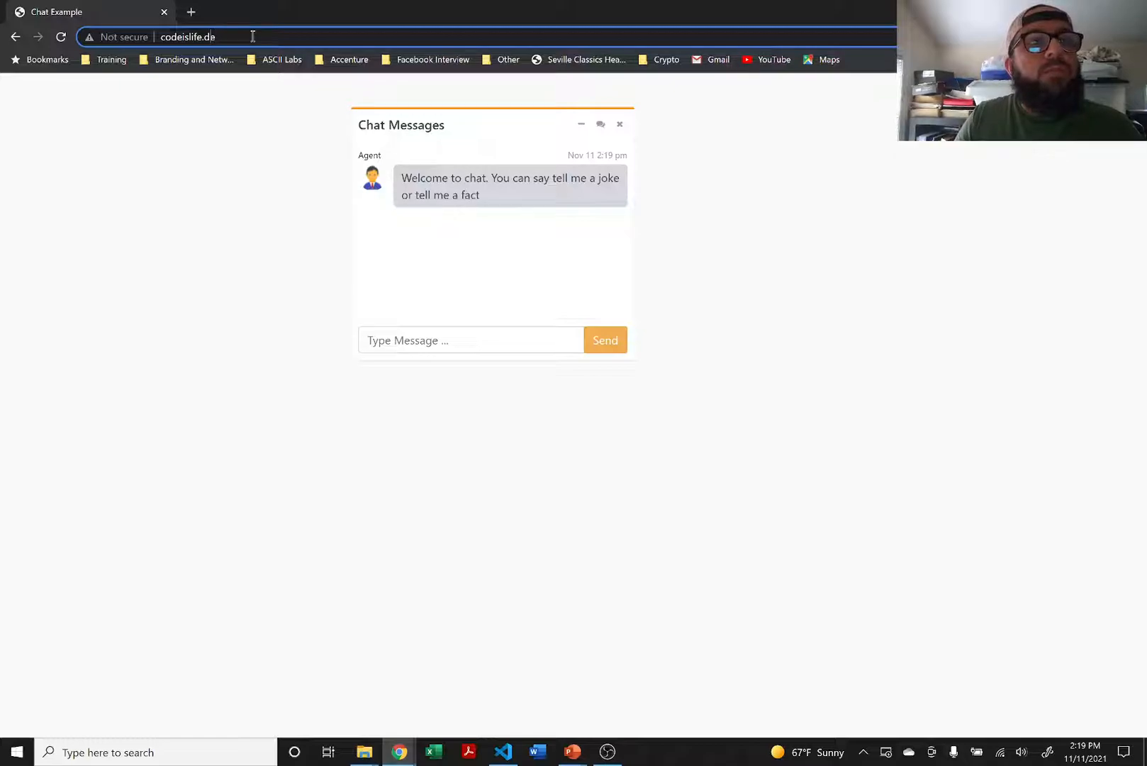
key("Home")
type("https:")
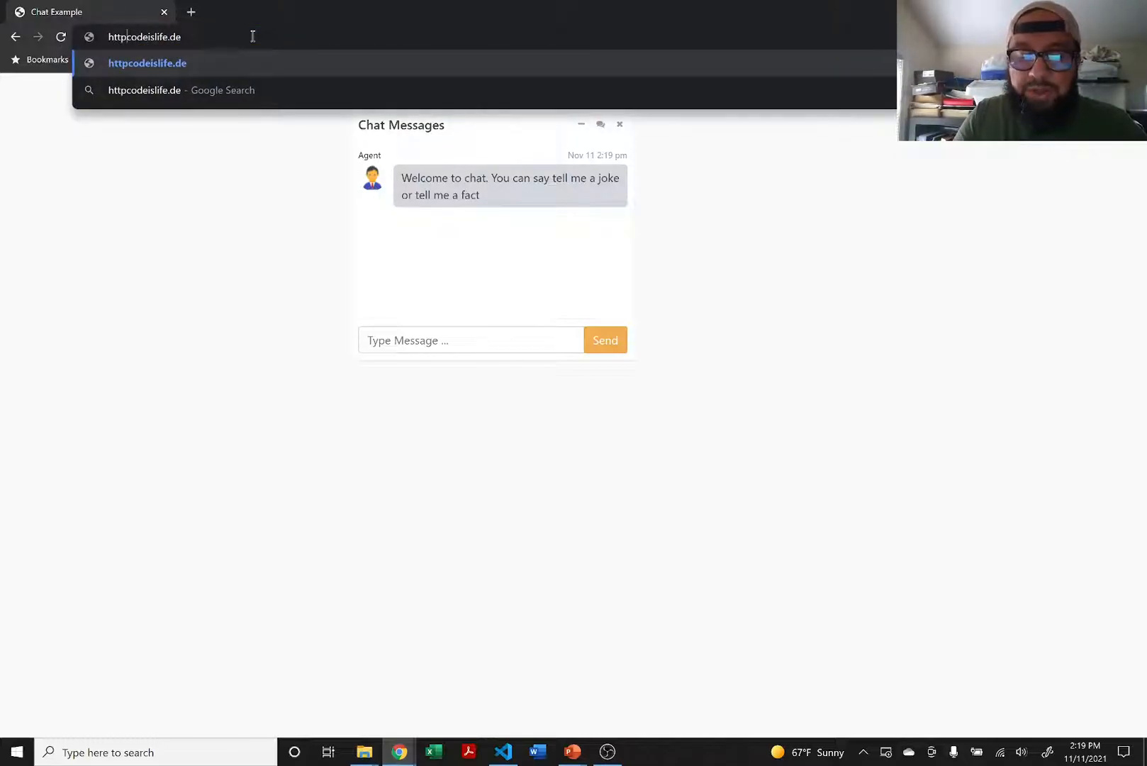
type("//")
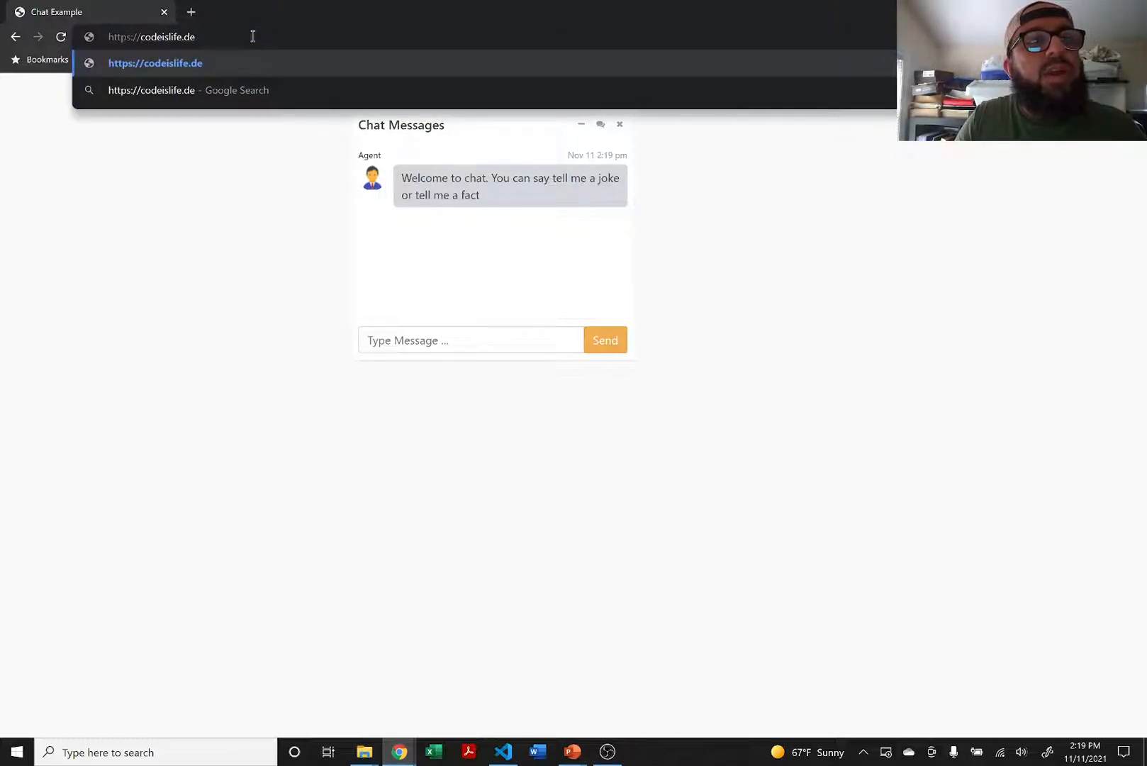
key("Return")
left_click(252, 36)
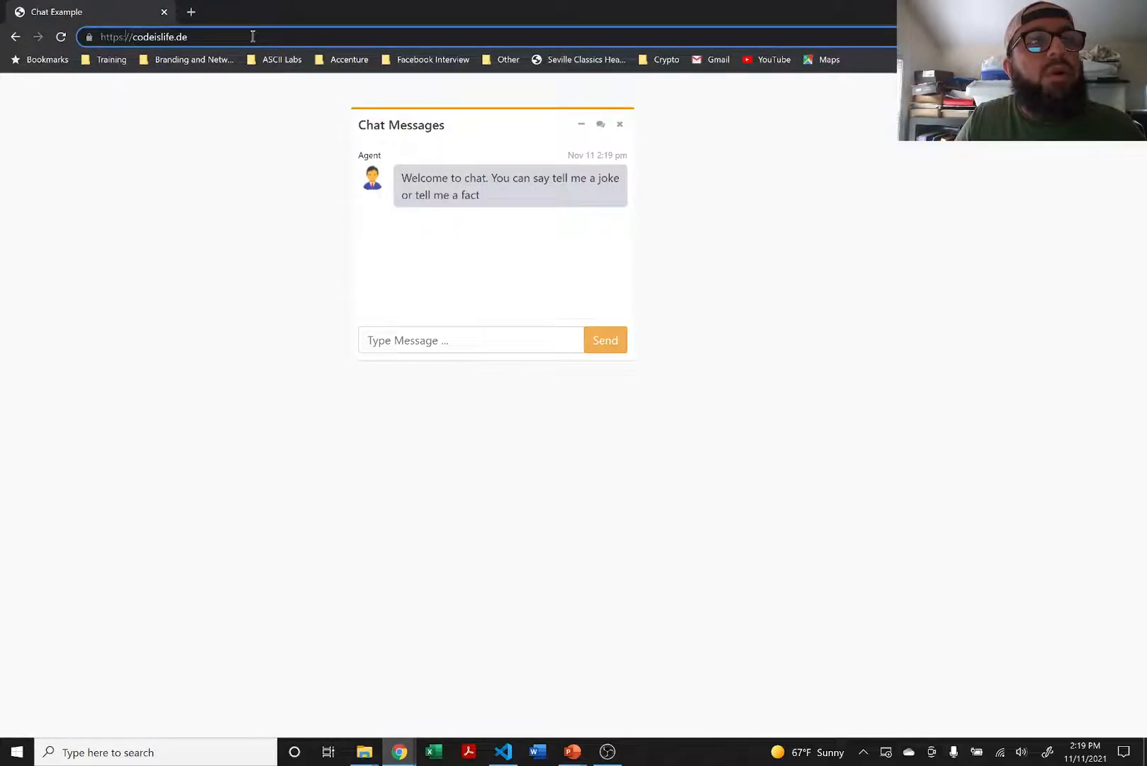
key("Right")
key("Left")
key("Left")
key("Left")
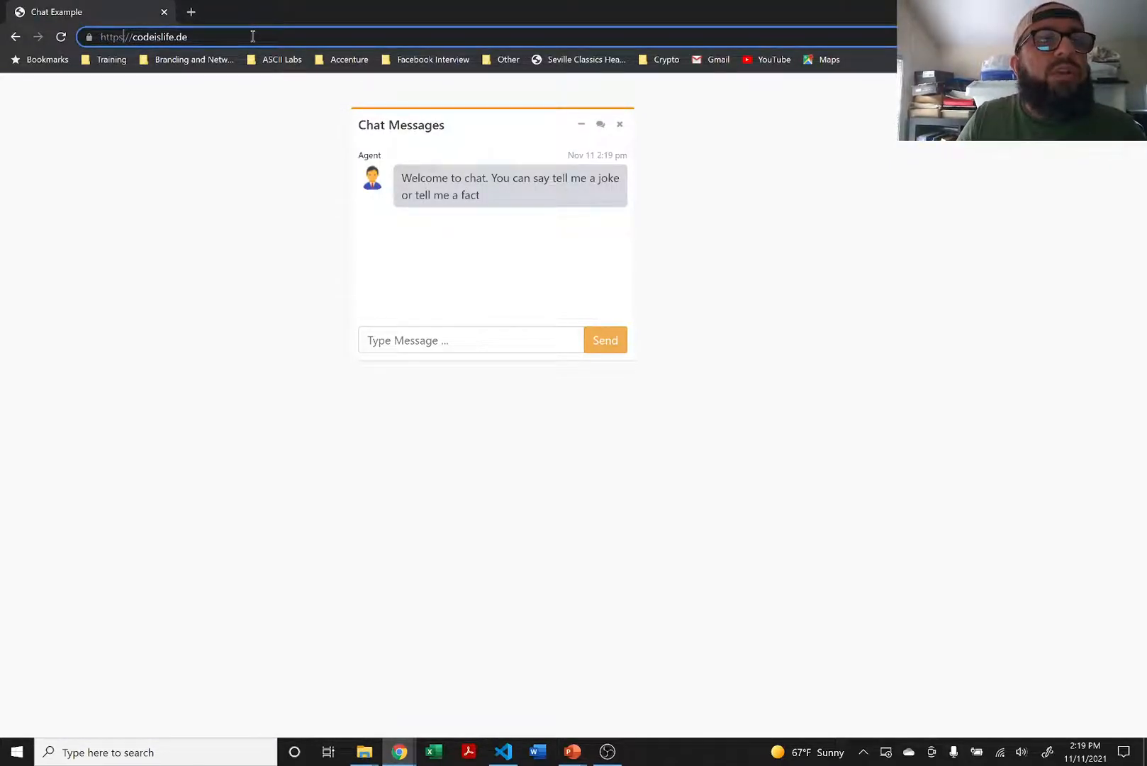
key("BackSpace")
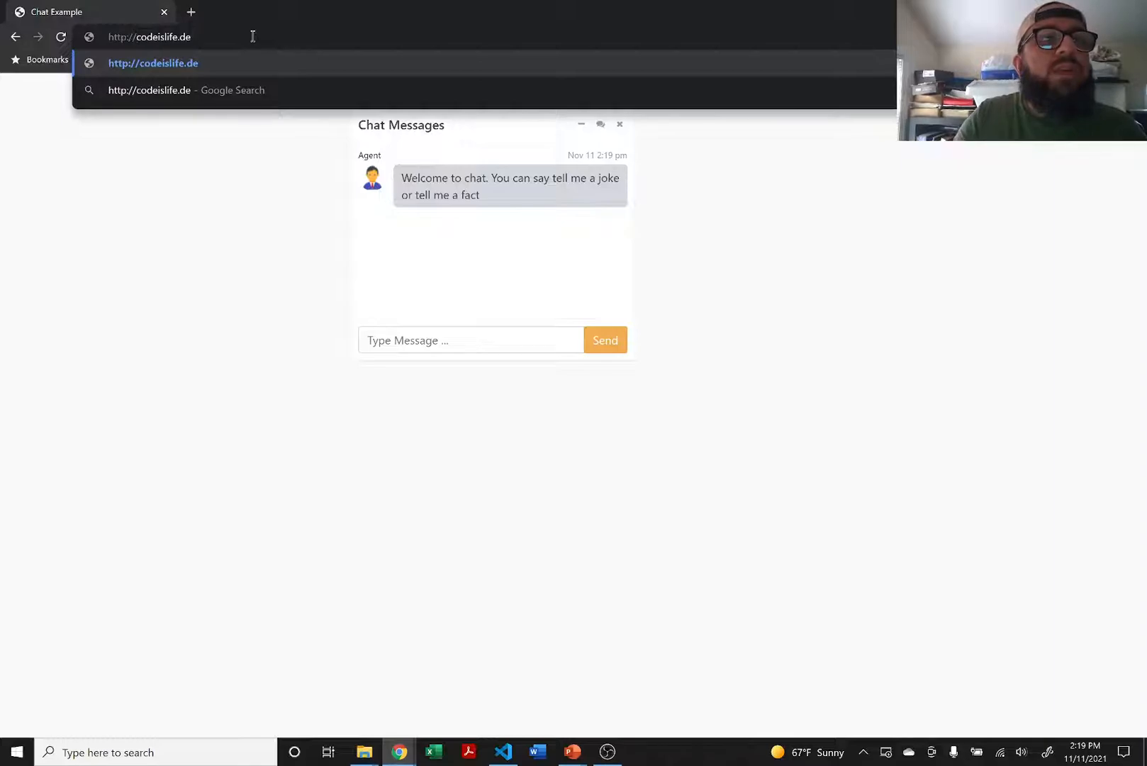
type("www.")
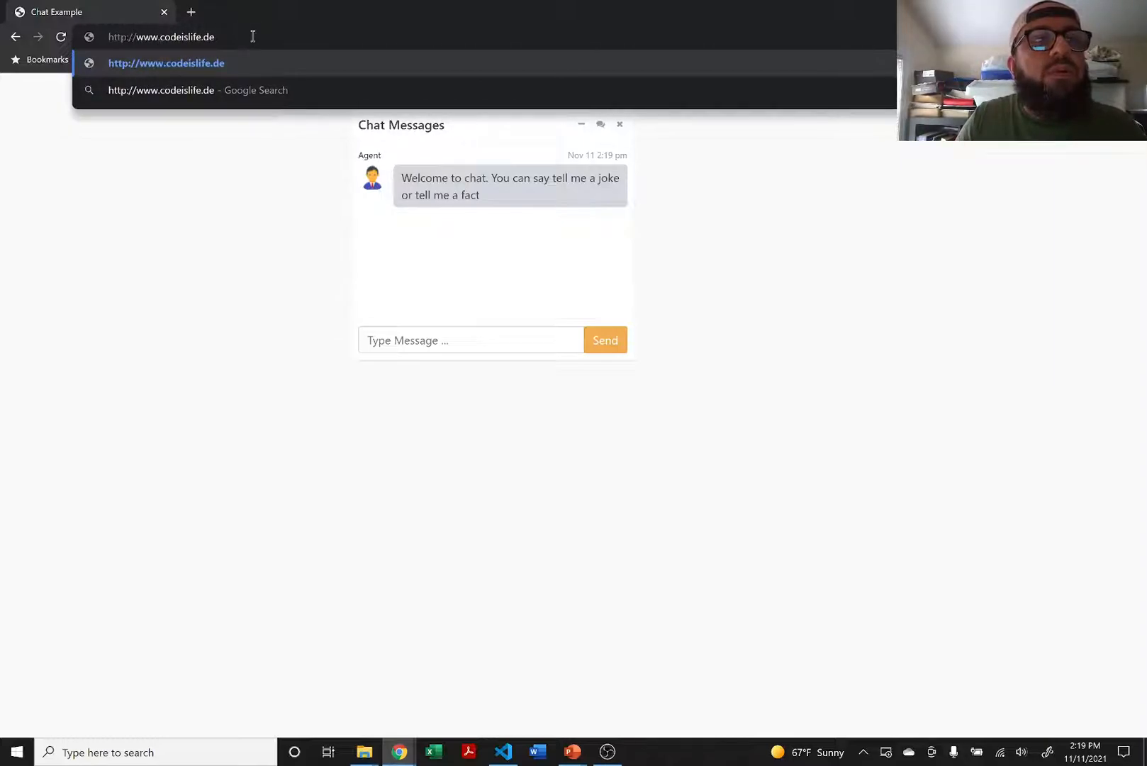
key("Return")
left_click(252, 36)
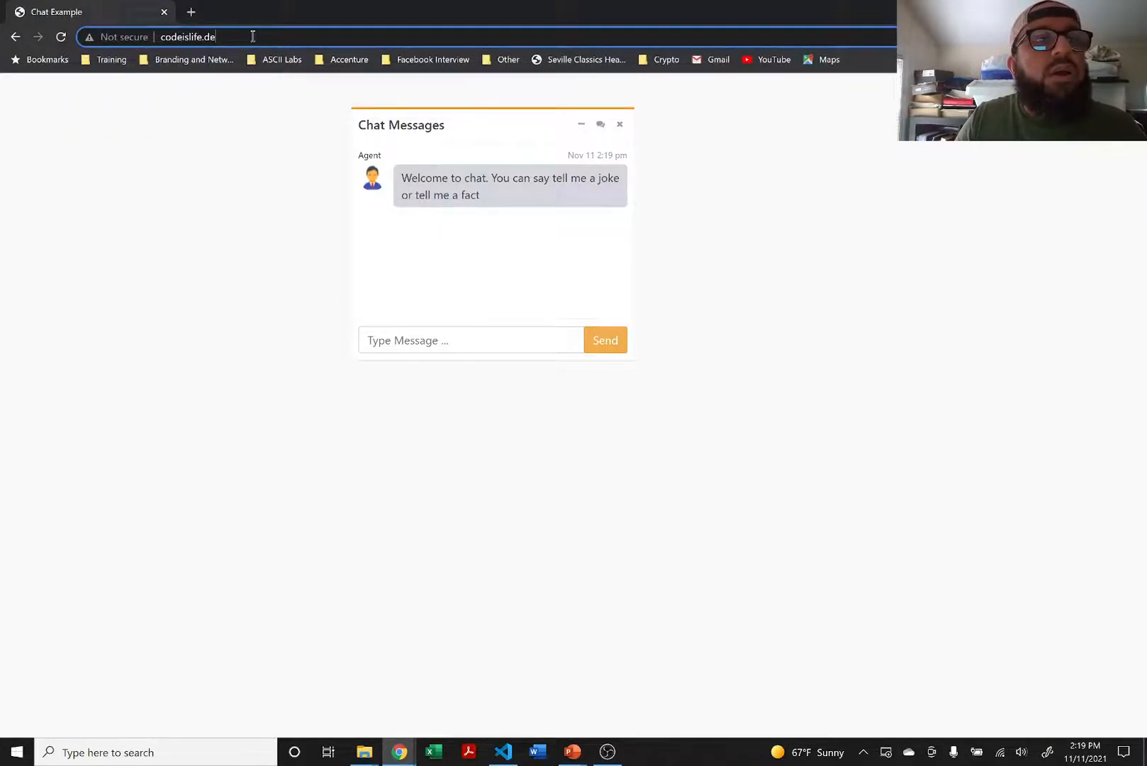
left_click(253, 36)
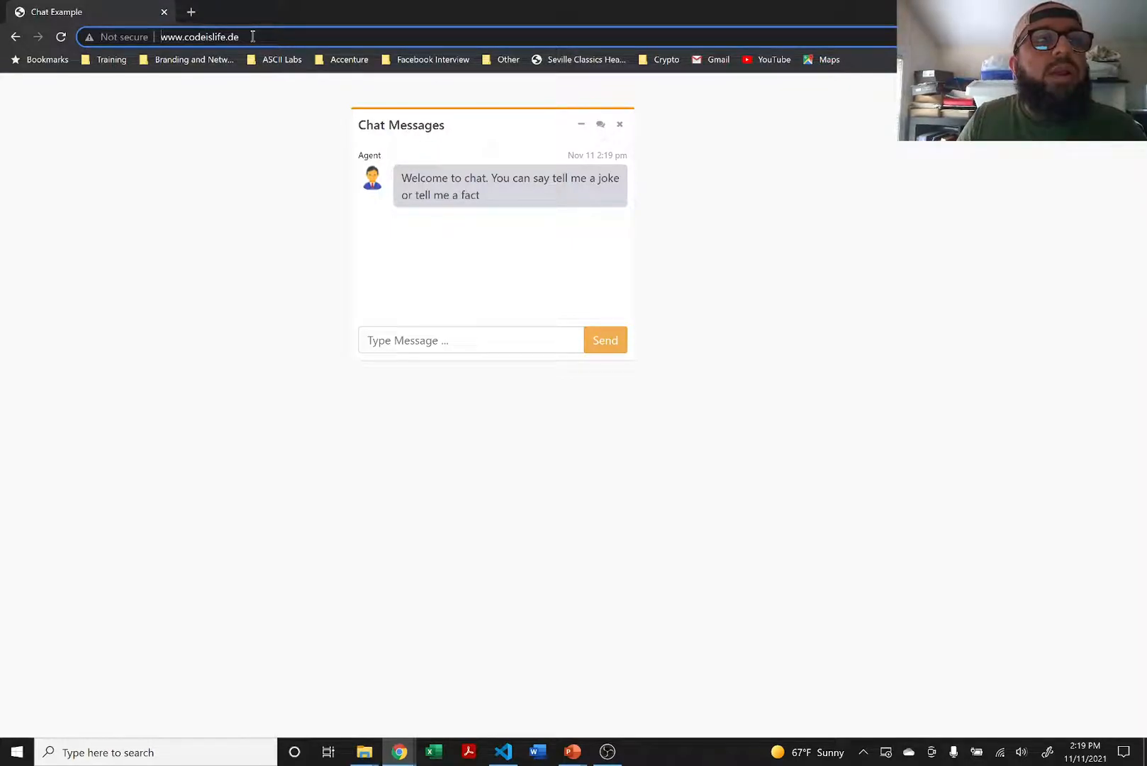
type("https:")
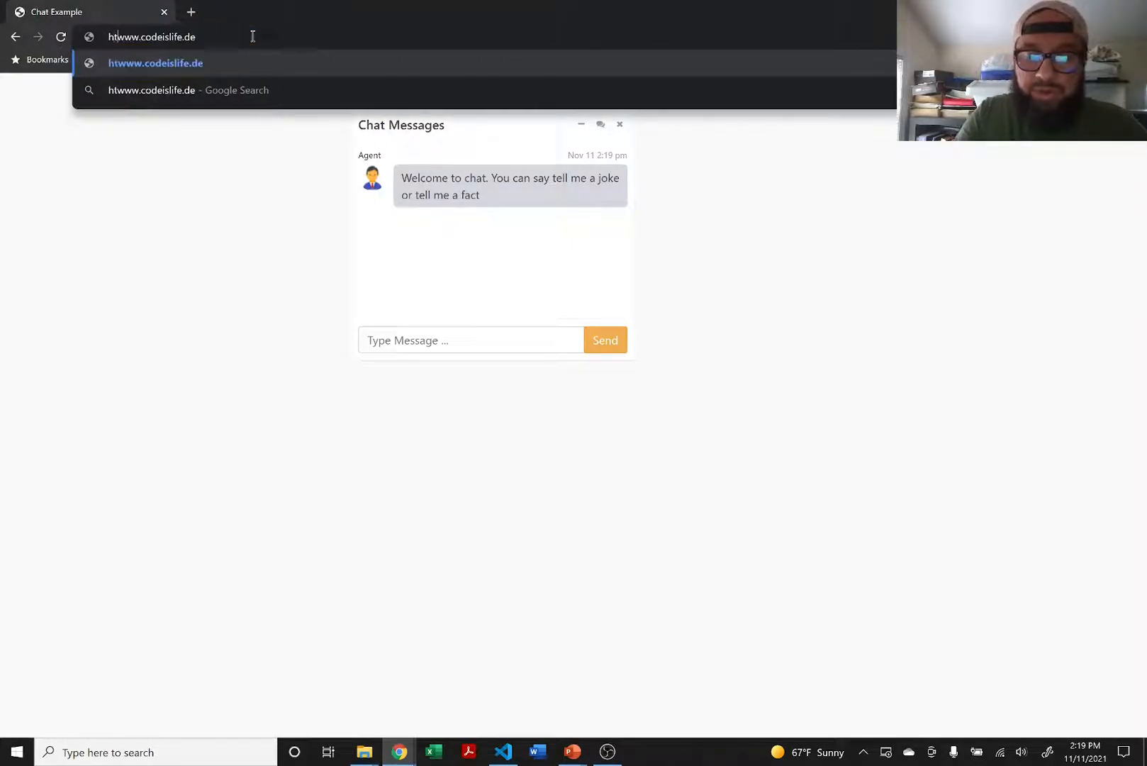
type("//")
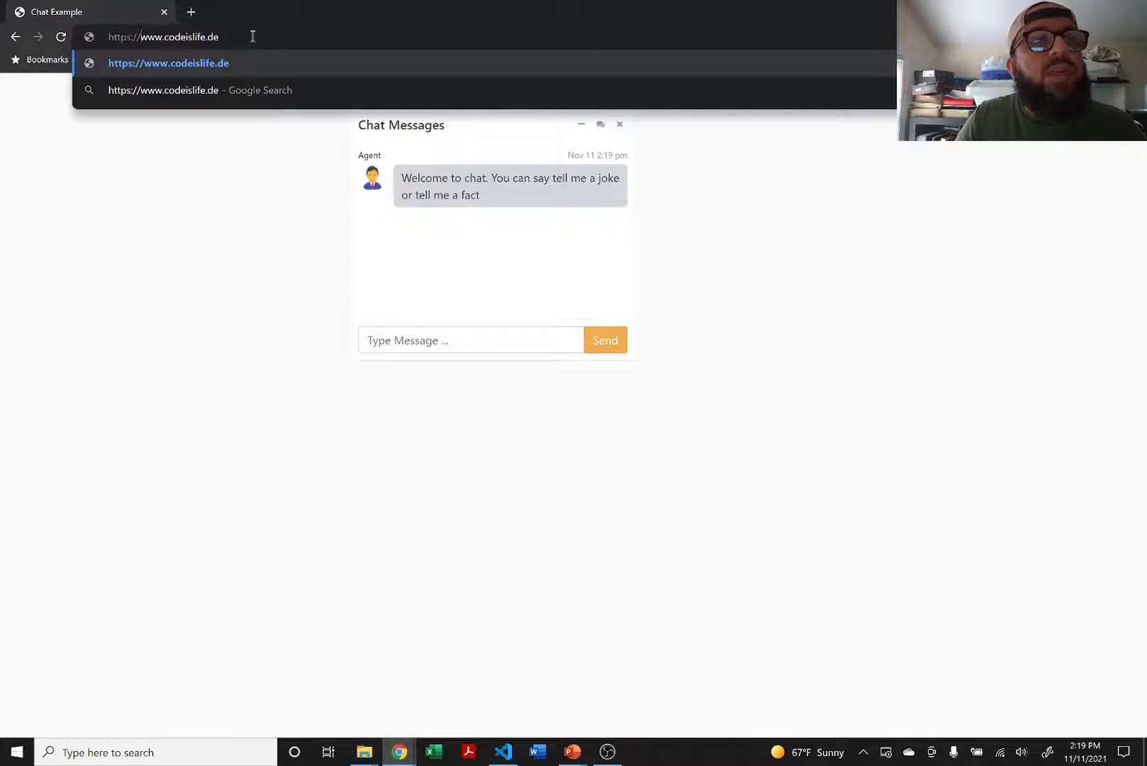
key("Return")
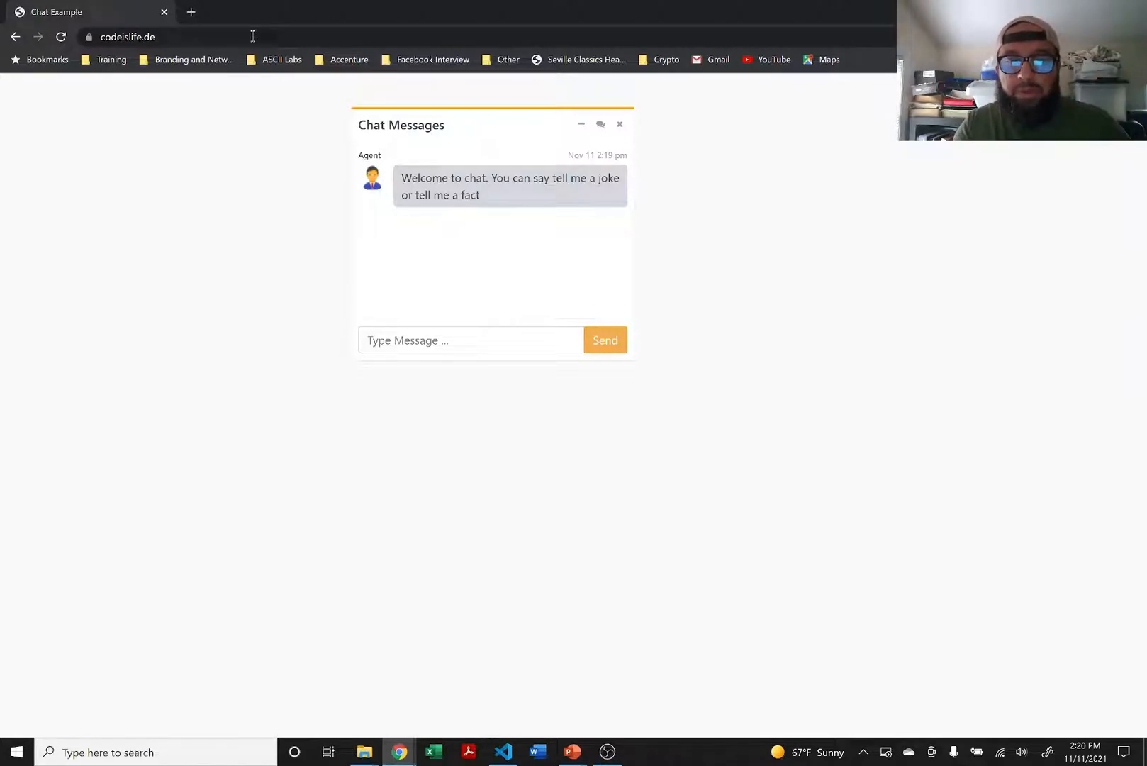
Switch to the PowerPoint presentation and show the Architecture slide to review the Route 53, CloudFront and S3 setup.
left_click(565, 750)
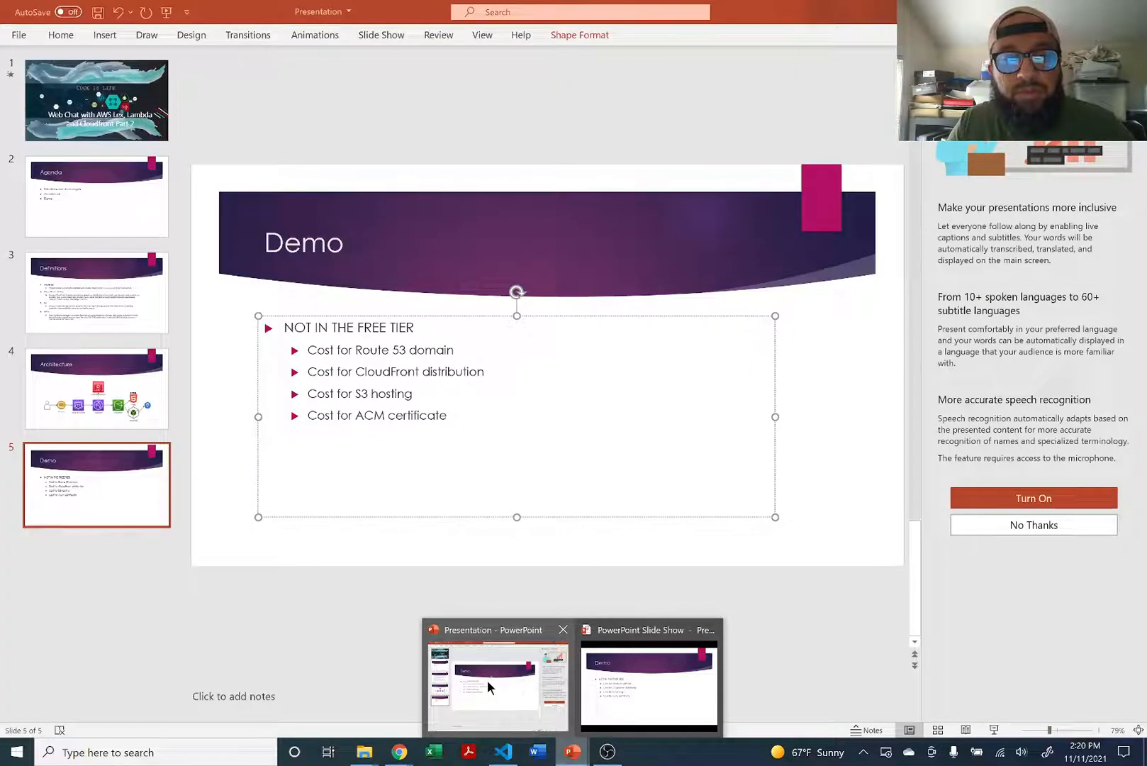
left_click(487, 680)
left_click(79, 383)
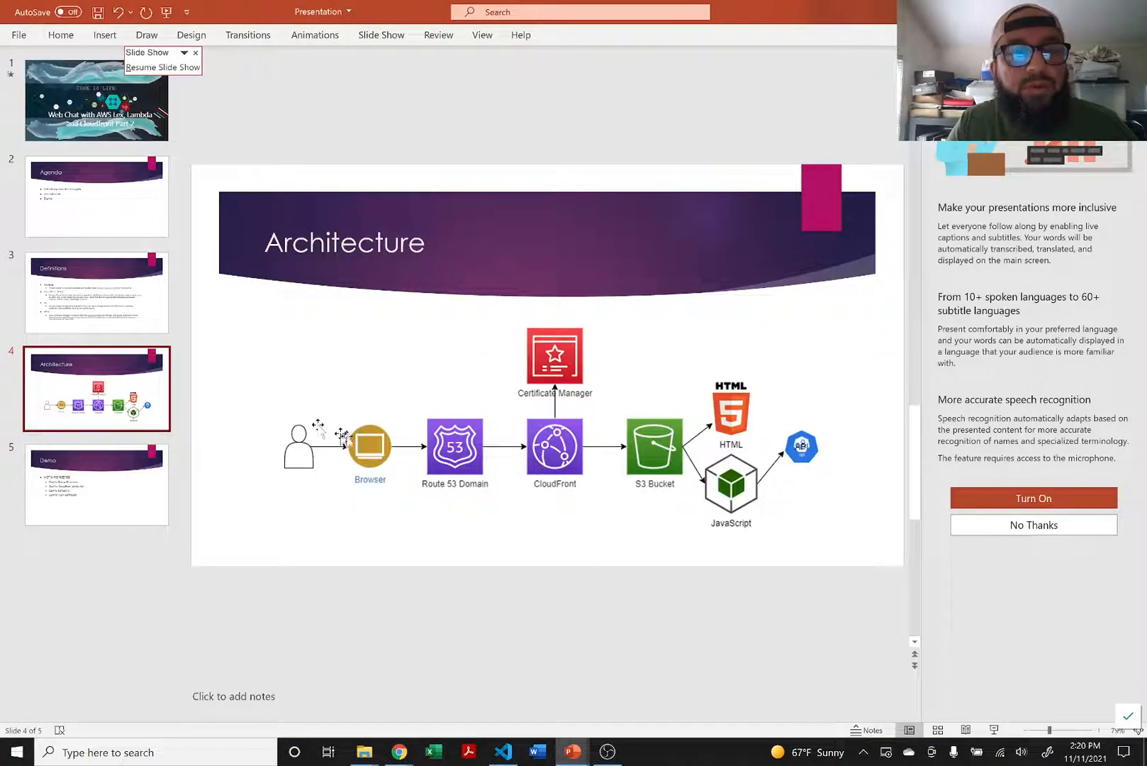
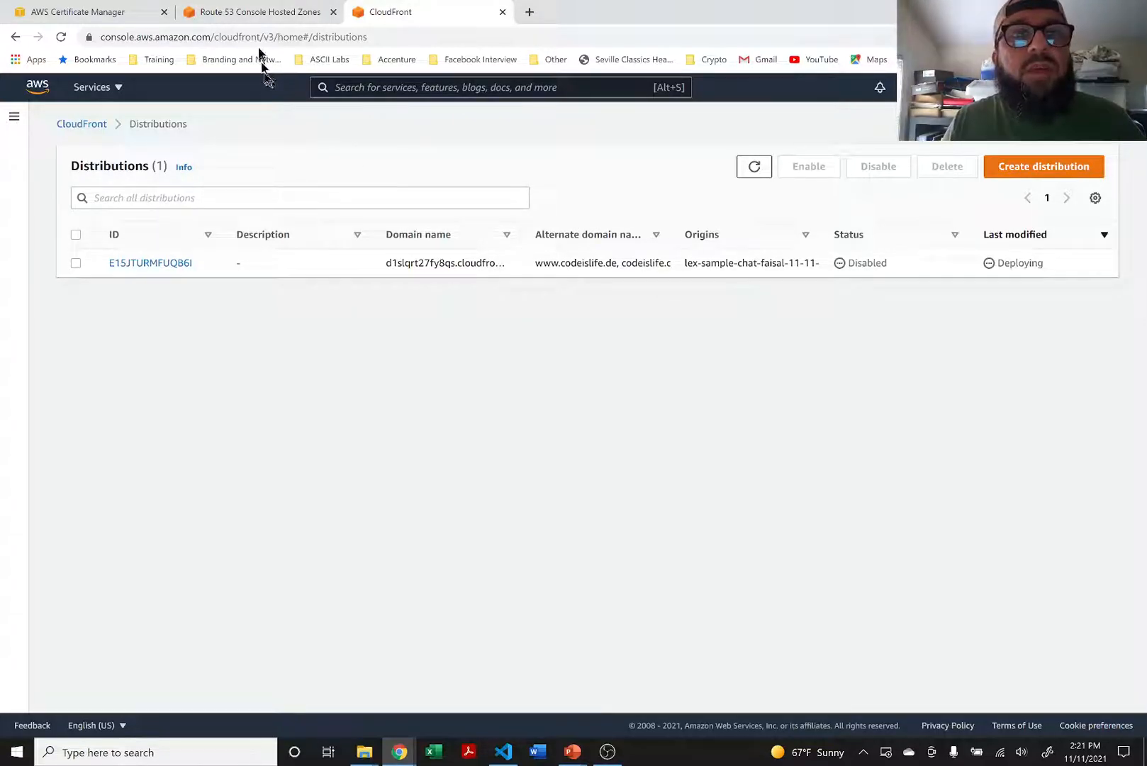
Delete the A record, the ACM validation CNAME and the www CNAME from the codeislife.de hosted zone in Route 53.
left_click(251, 15)
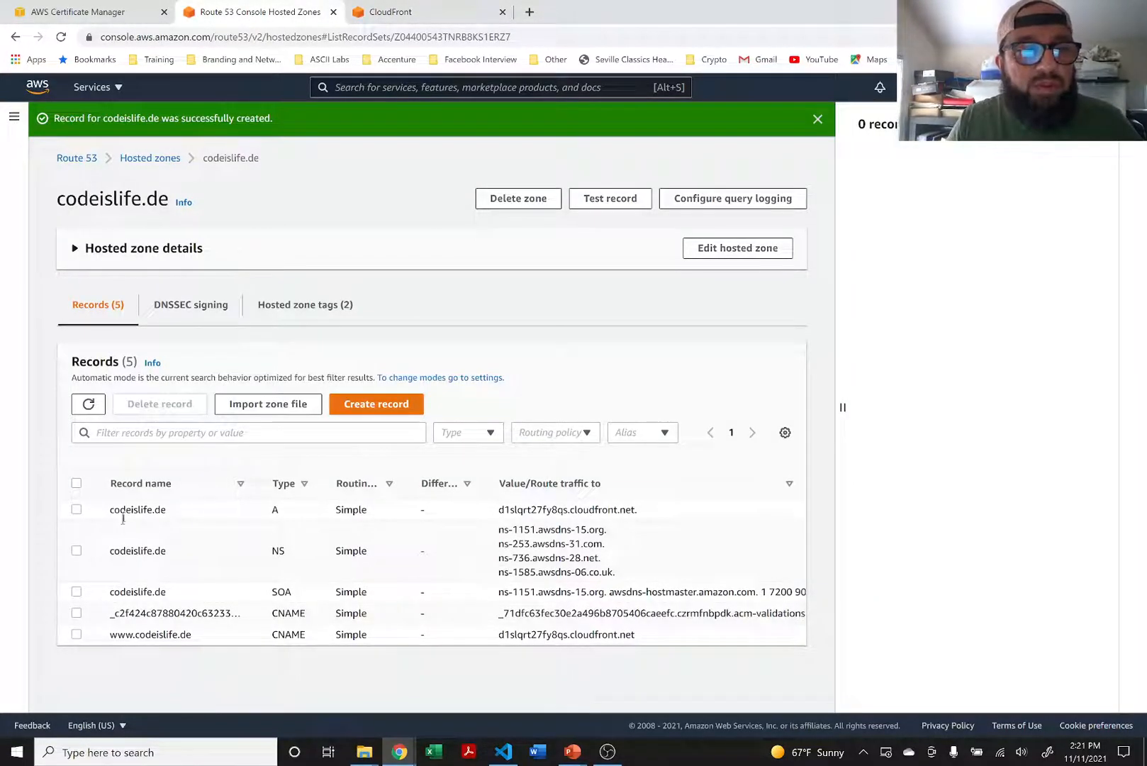
left_click(77, 510)
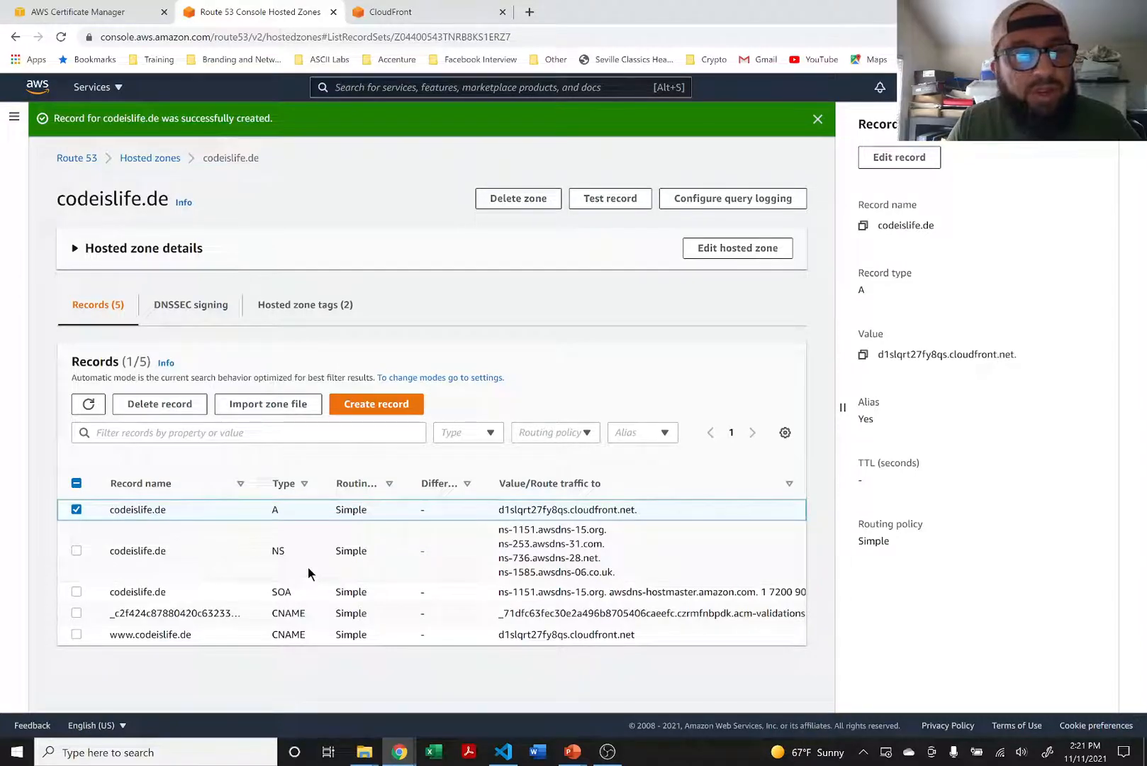
left_click(76, 612)
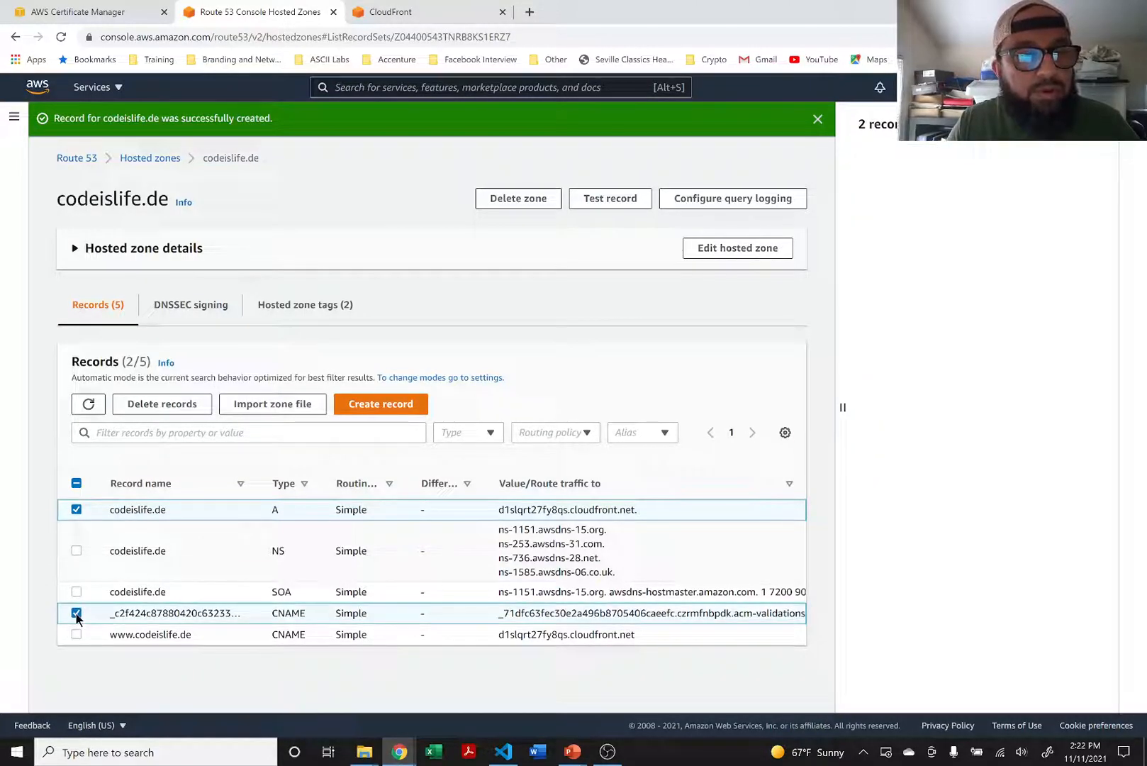
left_click(77, 634)
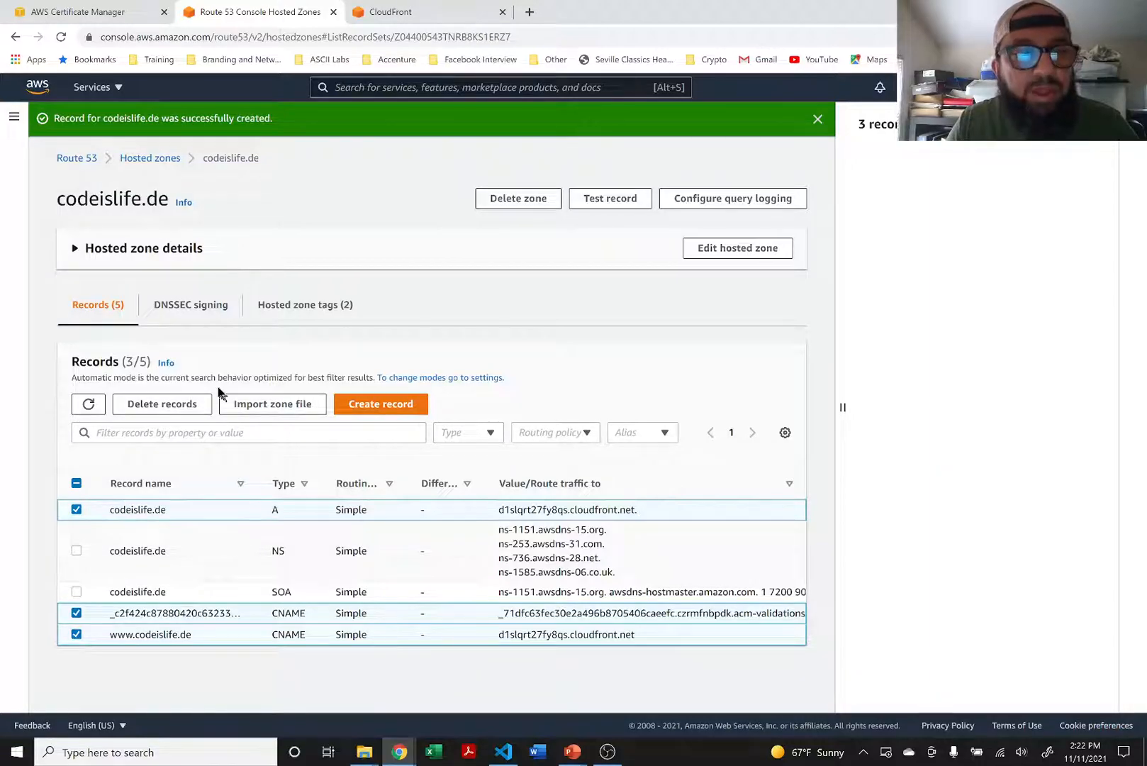
left_click(162, 404)
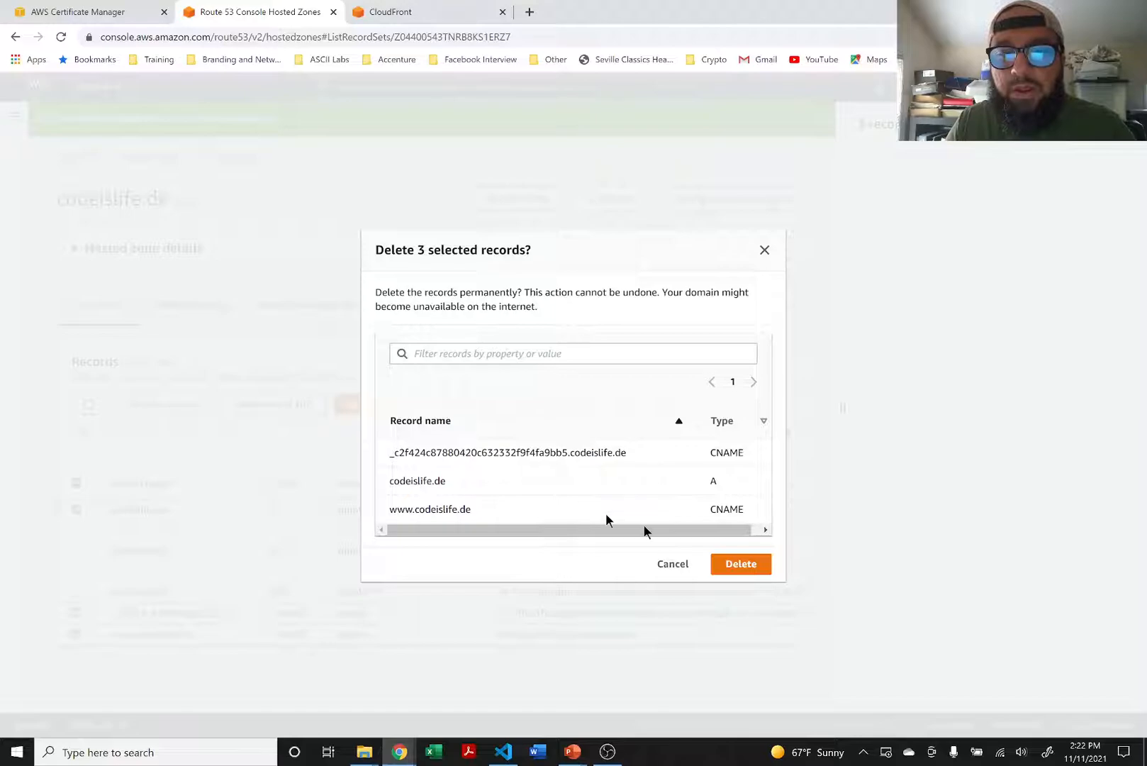
left_click(734, 564)
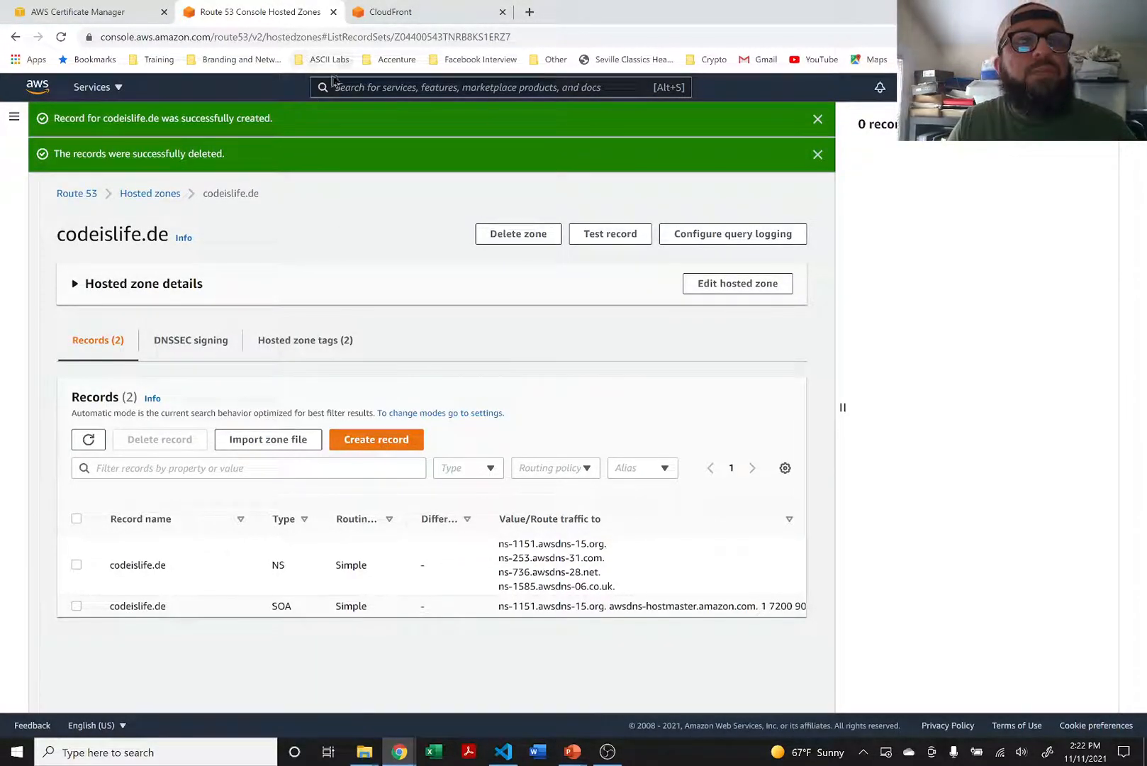
Reload the CloudFront distributions list to check the deployment status of the chat site's distribution.
left_click(101, 13)
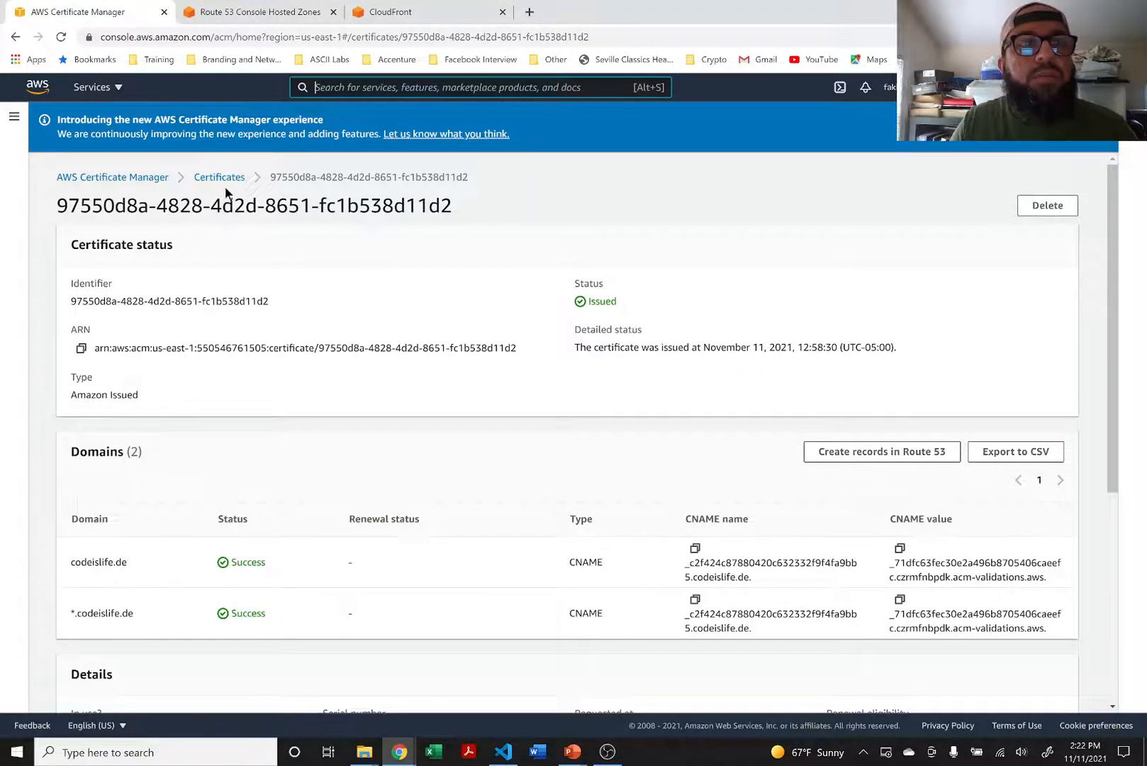
left_click(408, 14)
left_click(57, 39)
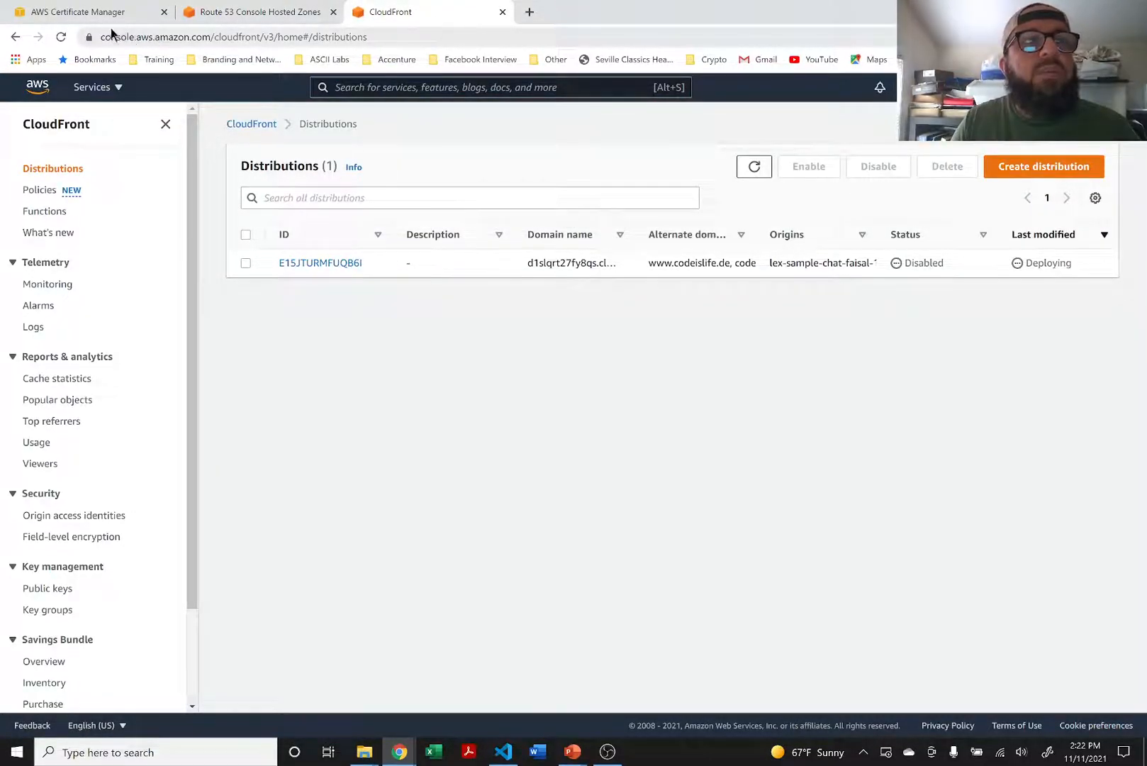
Try to delete the codeislife.de certificate from the AWS Certificate Manager certificates list, then dismiss the deletion dialog.
left_click(82, 12)
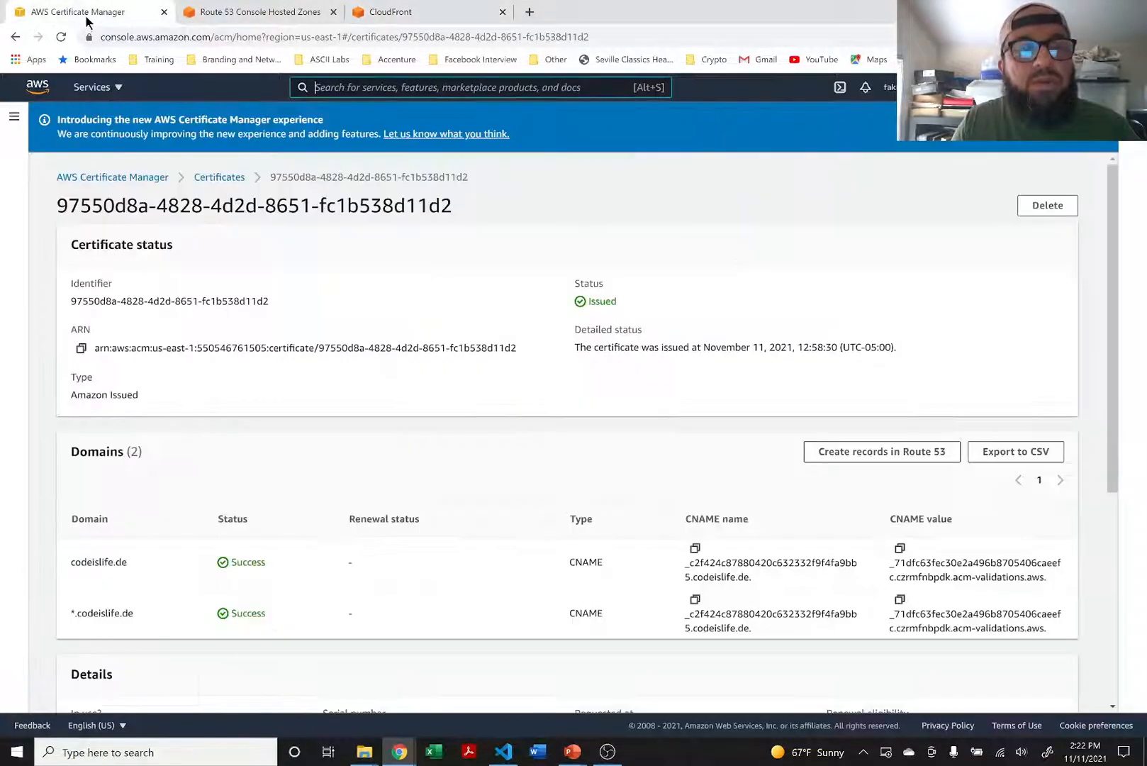
left_click(219, 177)
left_click(76, 312)
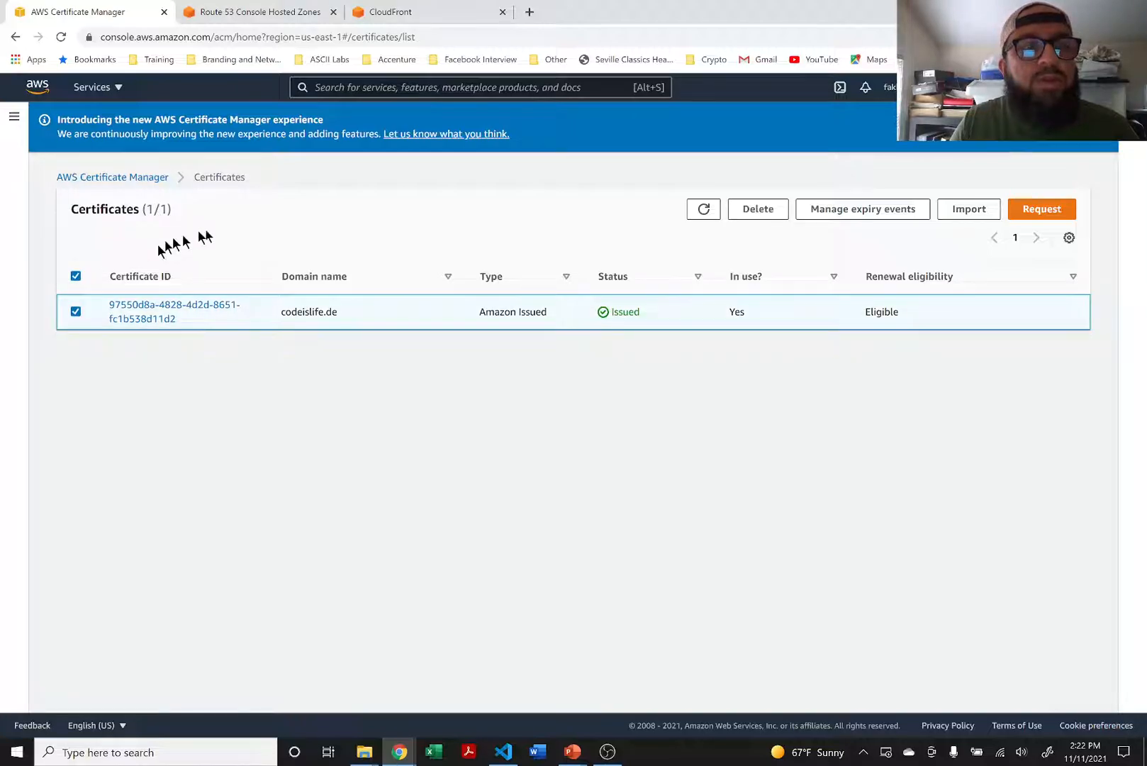
left_click(756, 207)
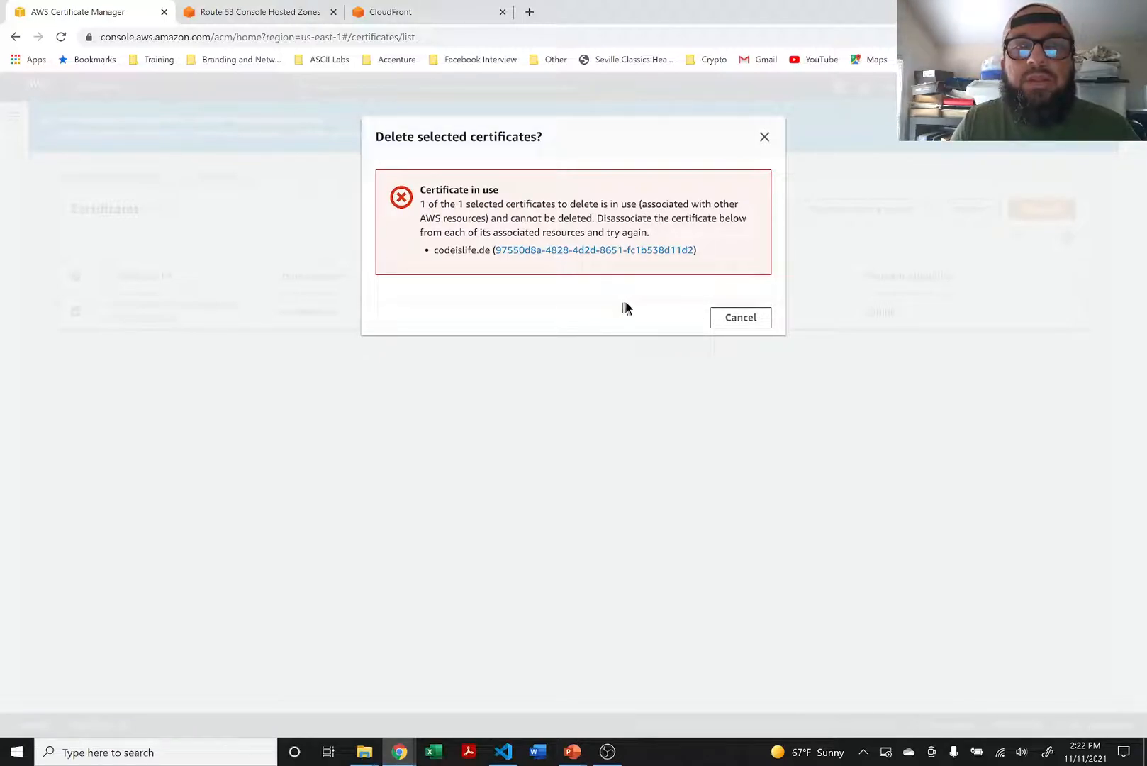
left_click(719, 318)
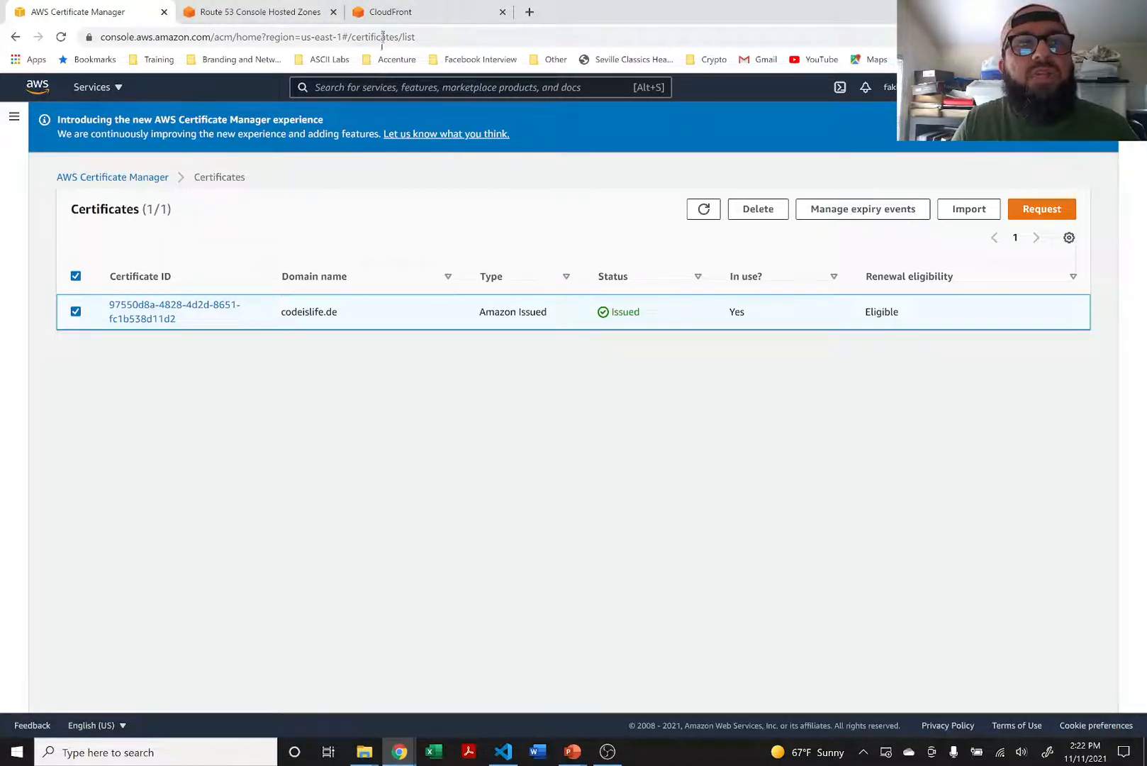
Search the AWS services for S3 and open the S3 bucket list in place of the Route 53 hosted zone.
left_click(251, 16)
left_click(352, 37)
left_click(345, 83)
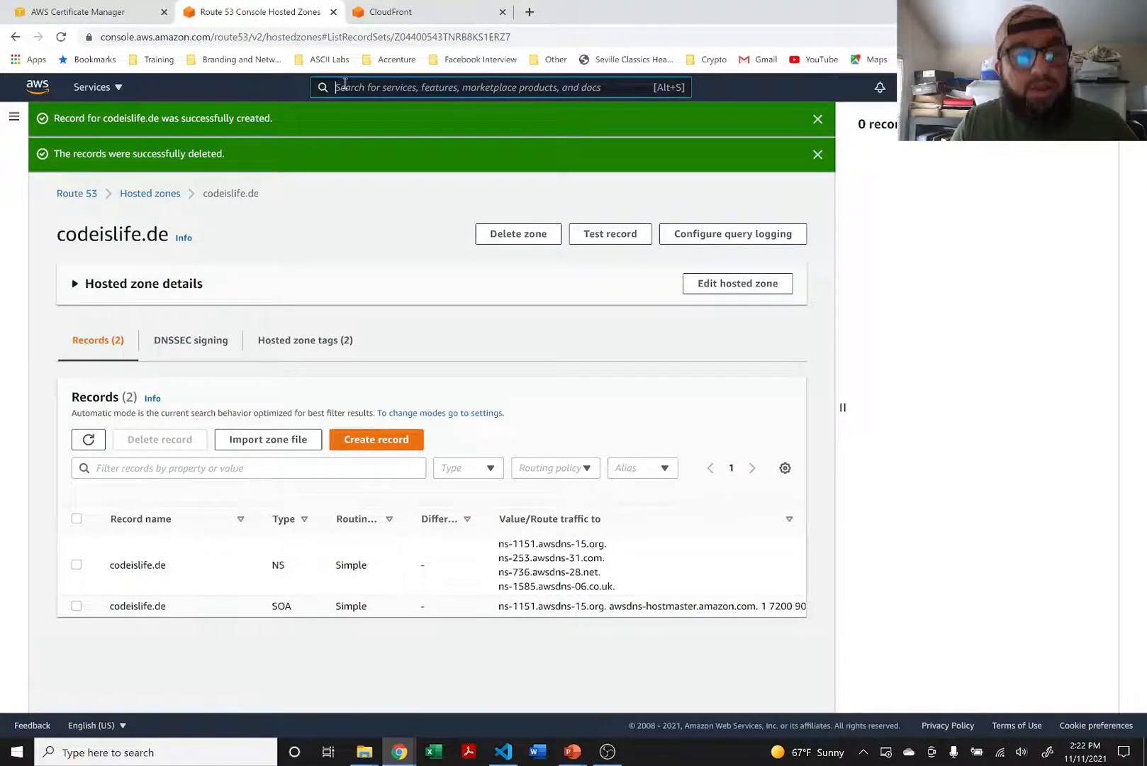
type("s")
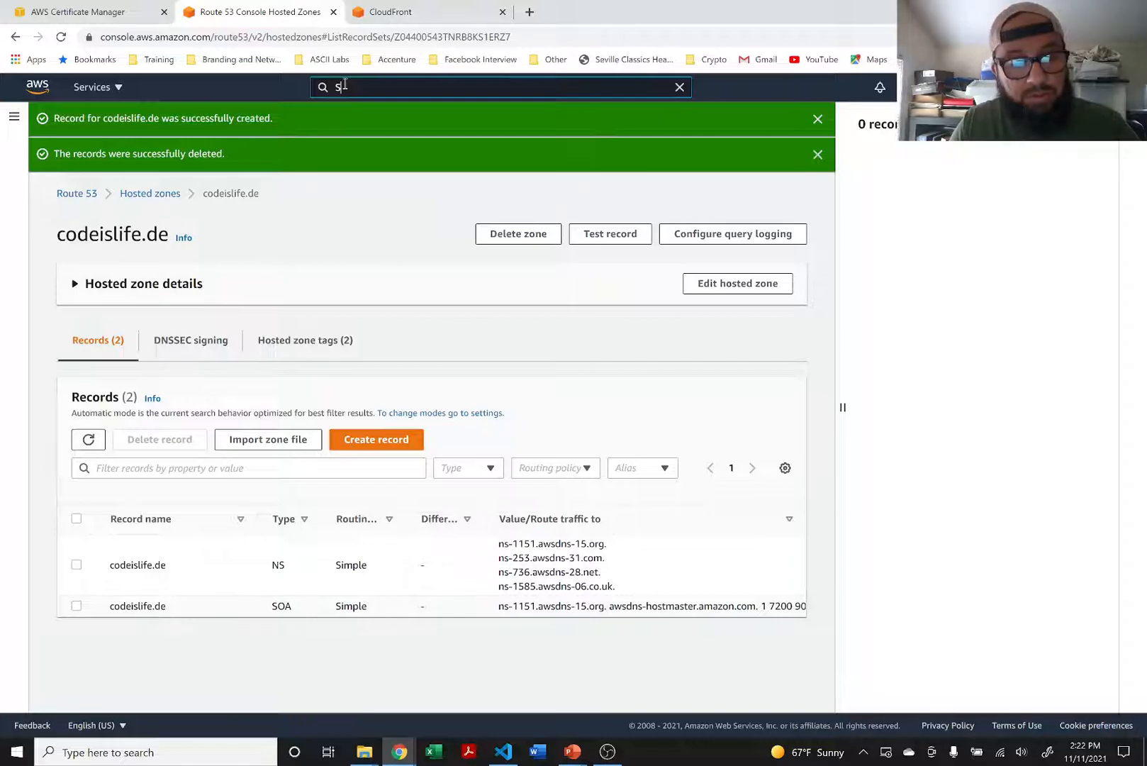
type("3")
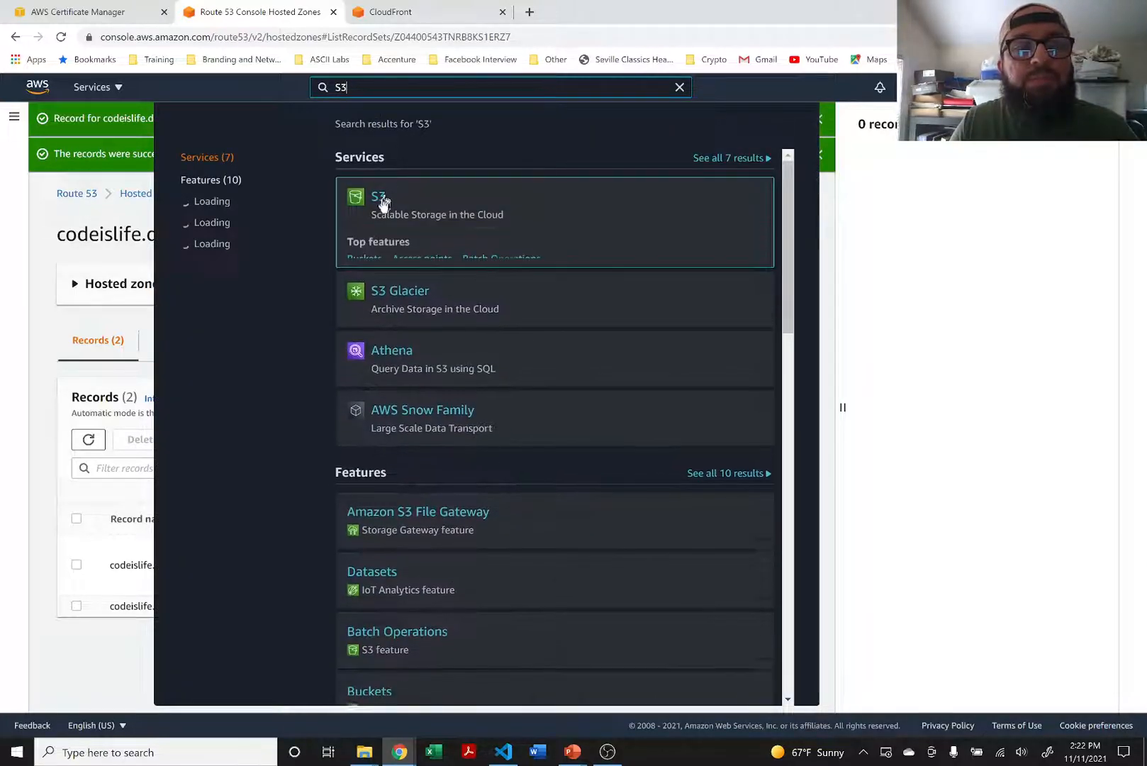
left_click(379, 204)
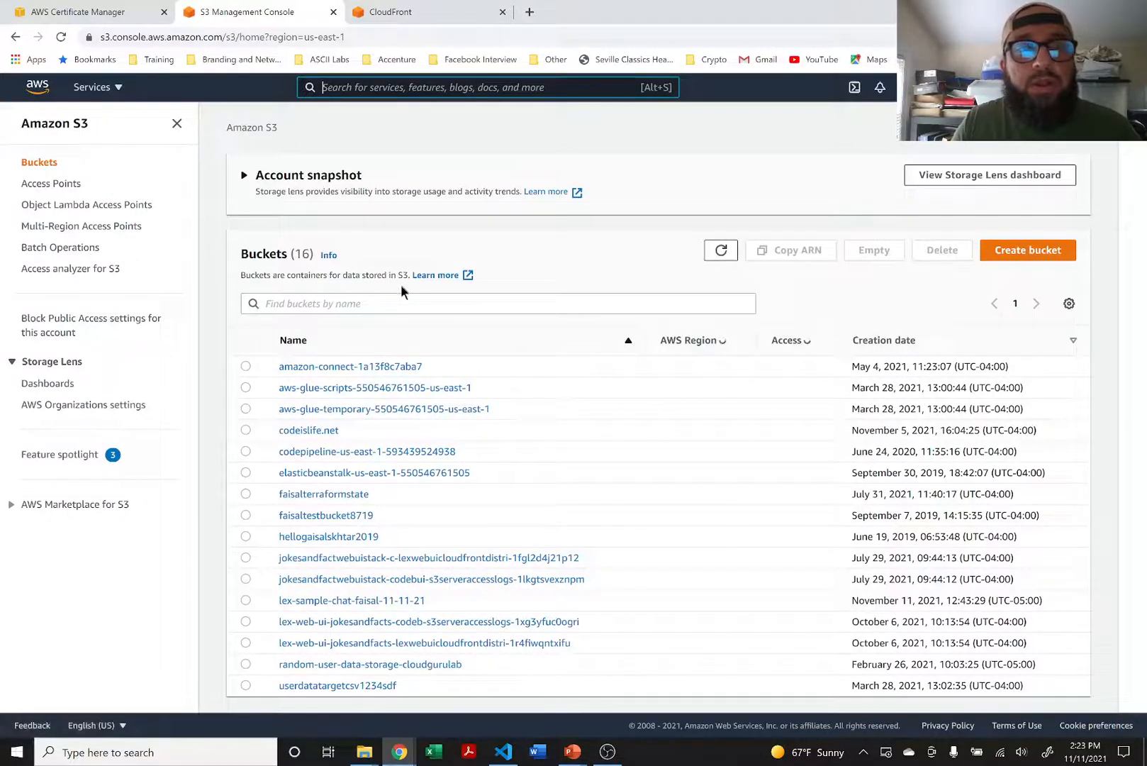
Filter the S3 buckets by "lex", select the lex-sample-chat bucket ending in 11-11-21 and try to delete it.
left_click(341, 364)
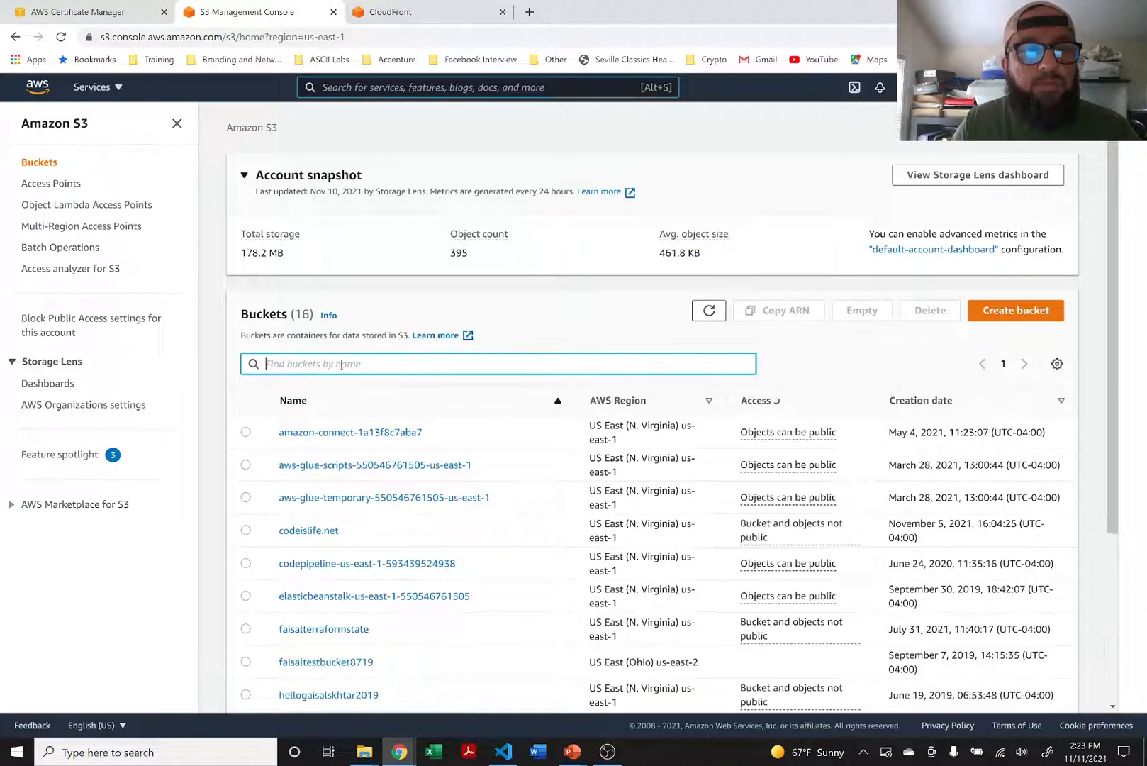
type("lex")
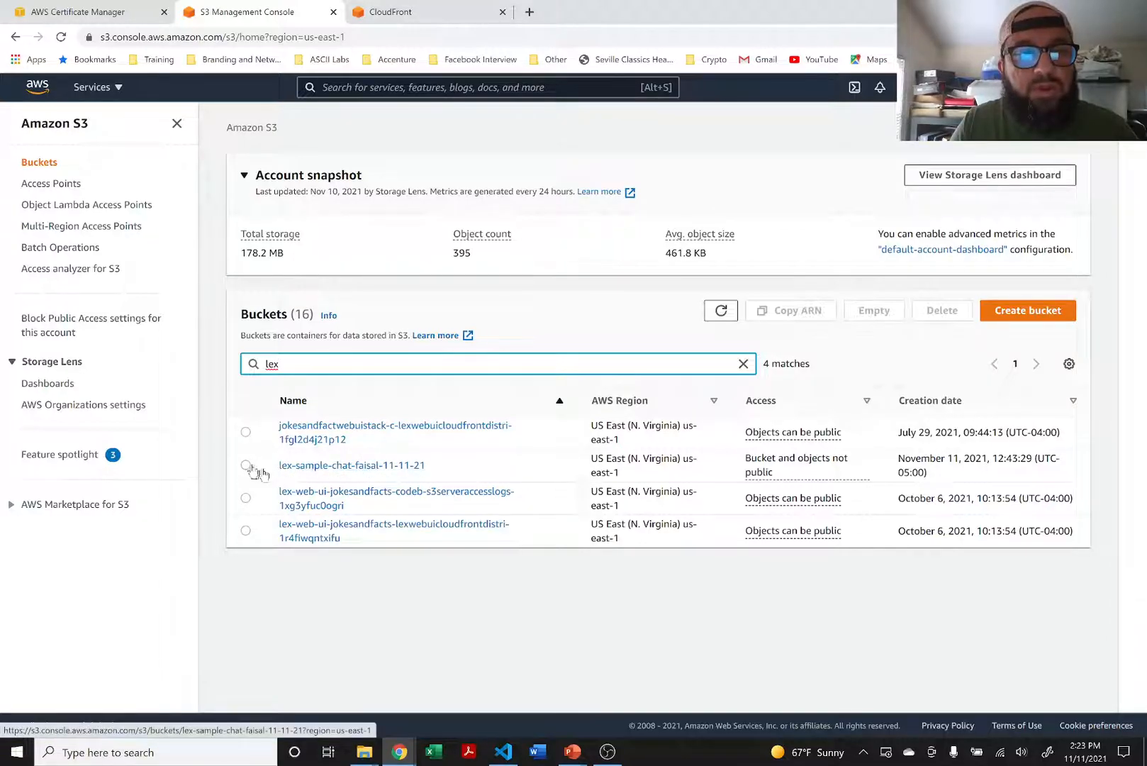
left_click(246, 466)
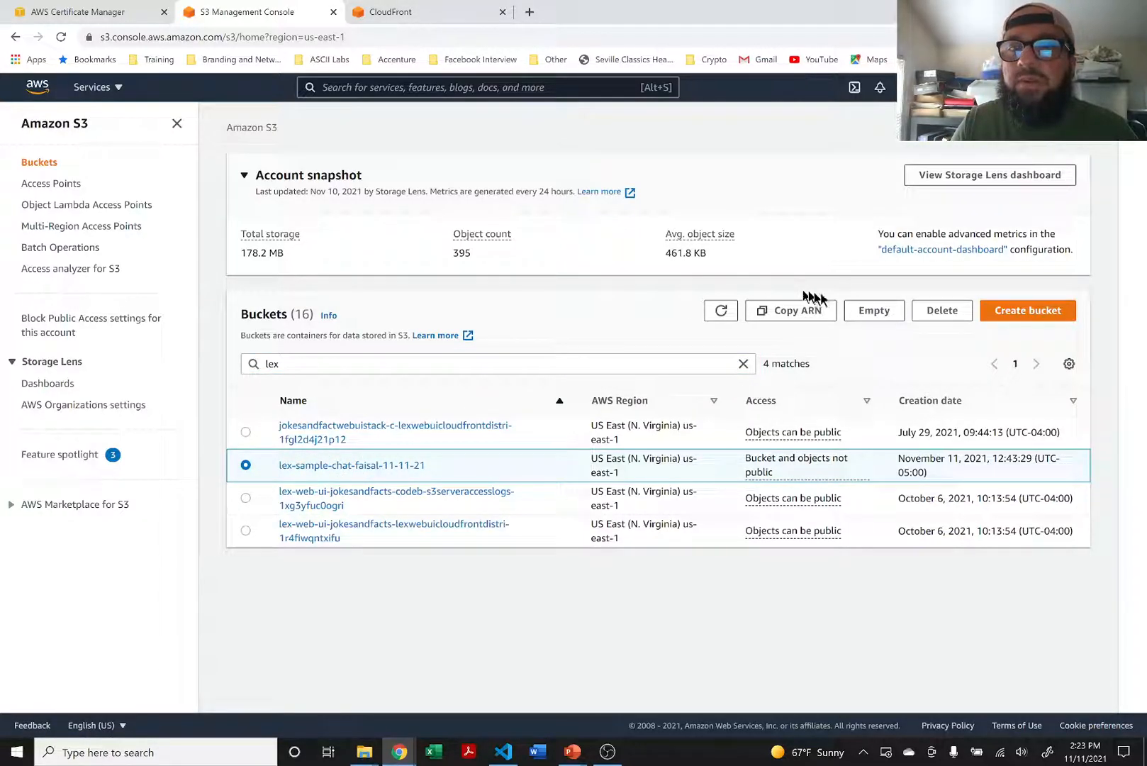
left_click(926, 310)
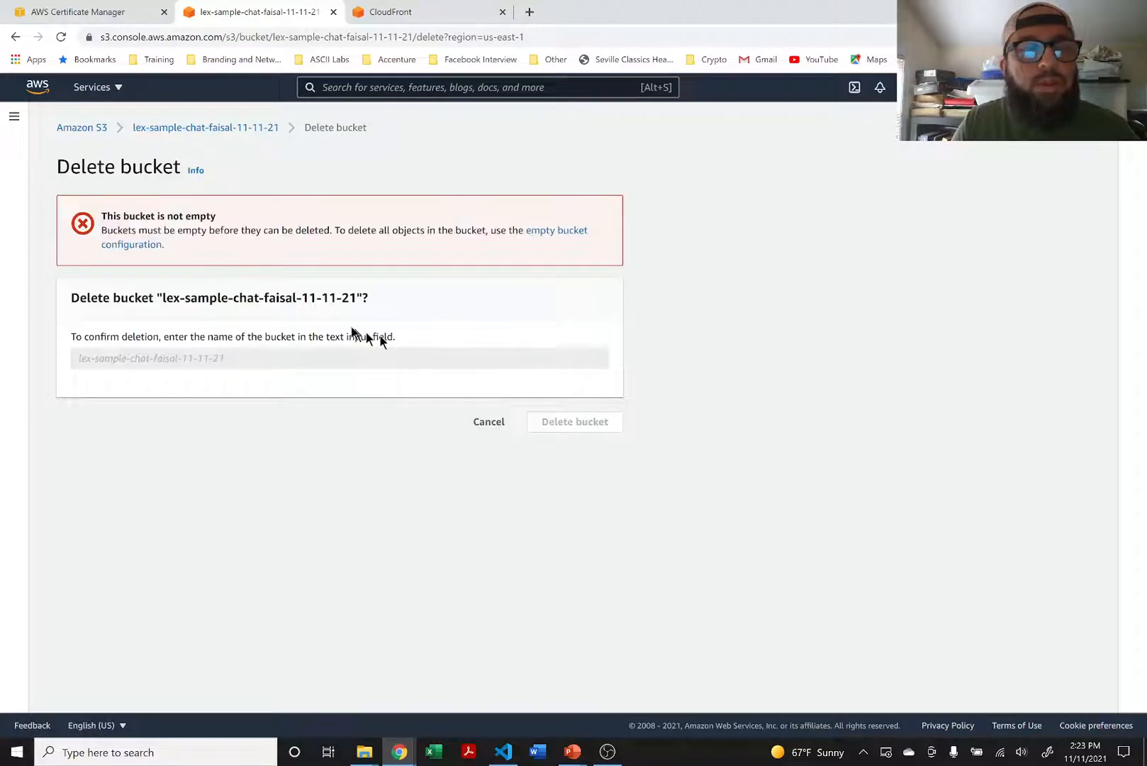
left_click(489, 421)
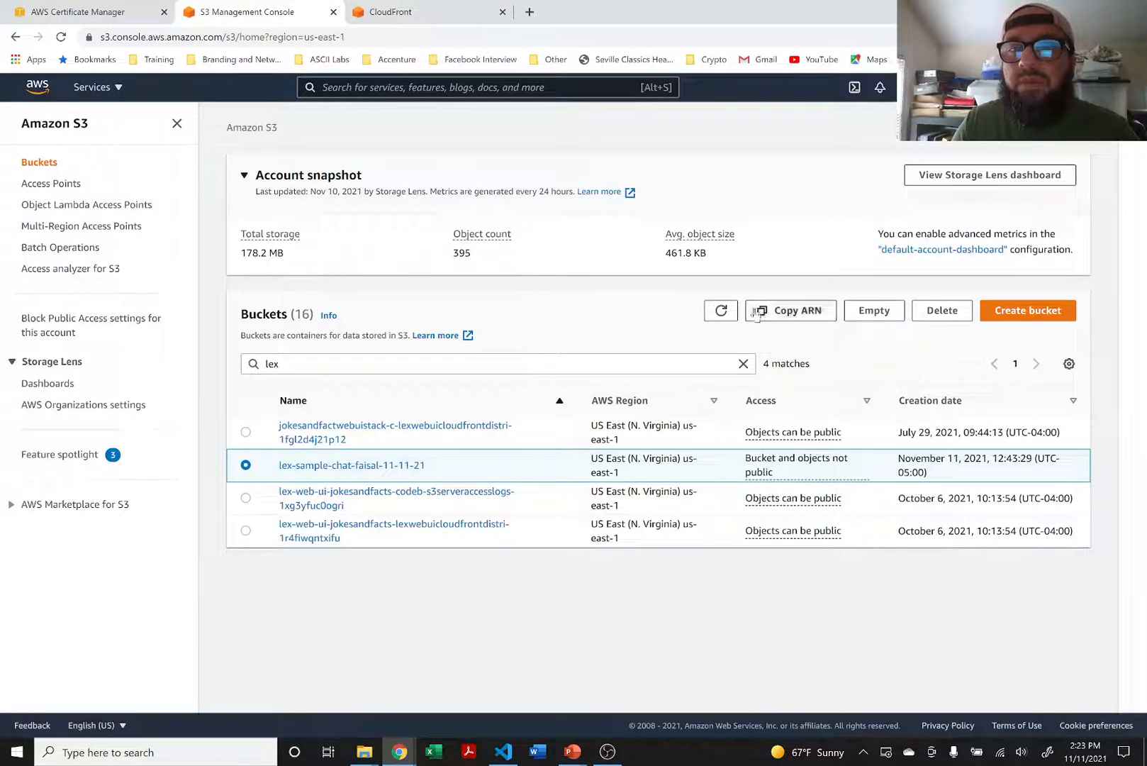
Empty the selected lex-sample-chat bucket, confirming with "permanently delete", and return to the bucket list.
left_click(871, 311)
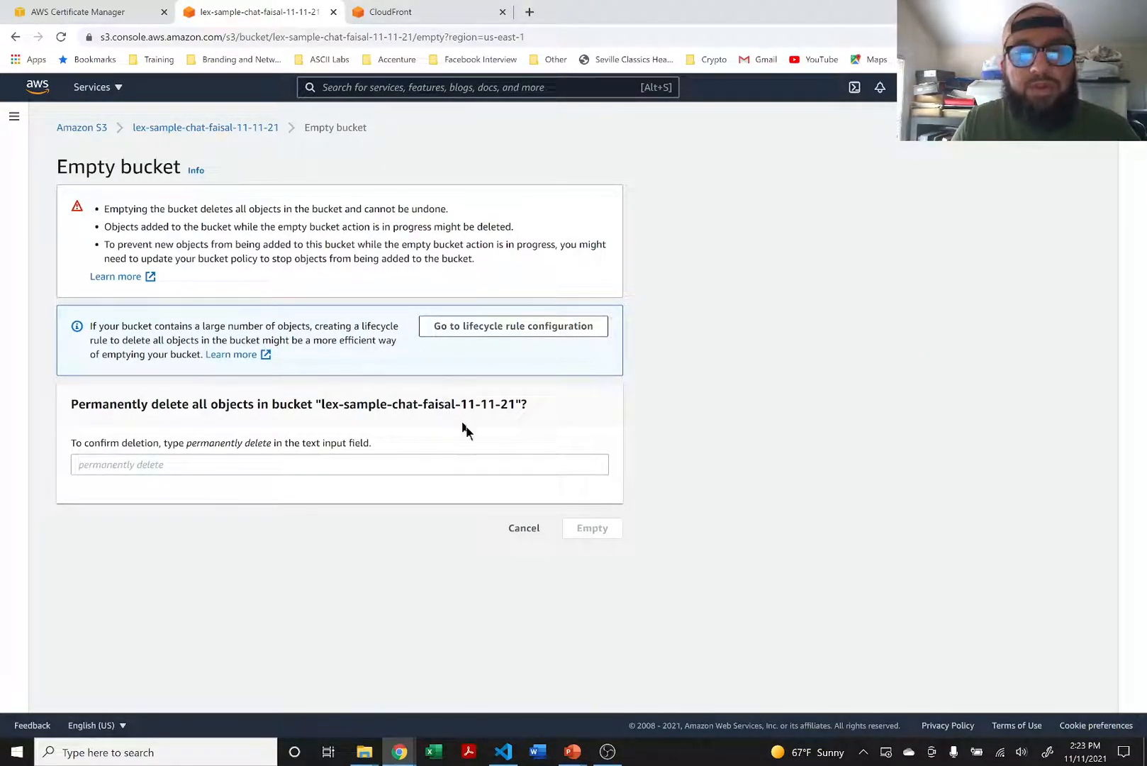
left_click(183, 465)
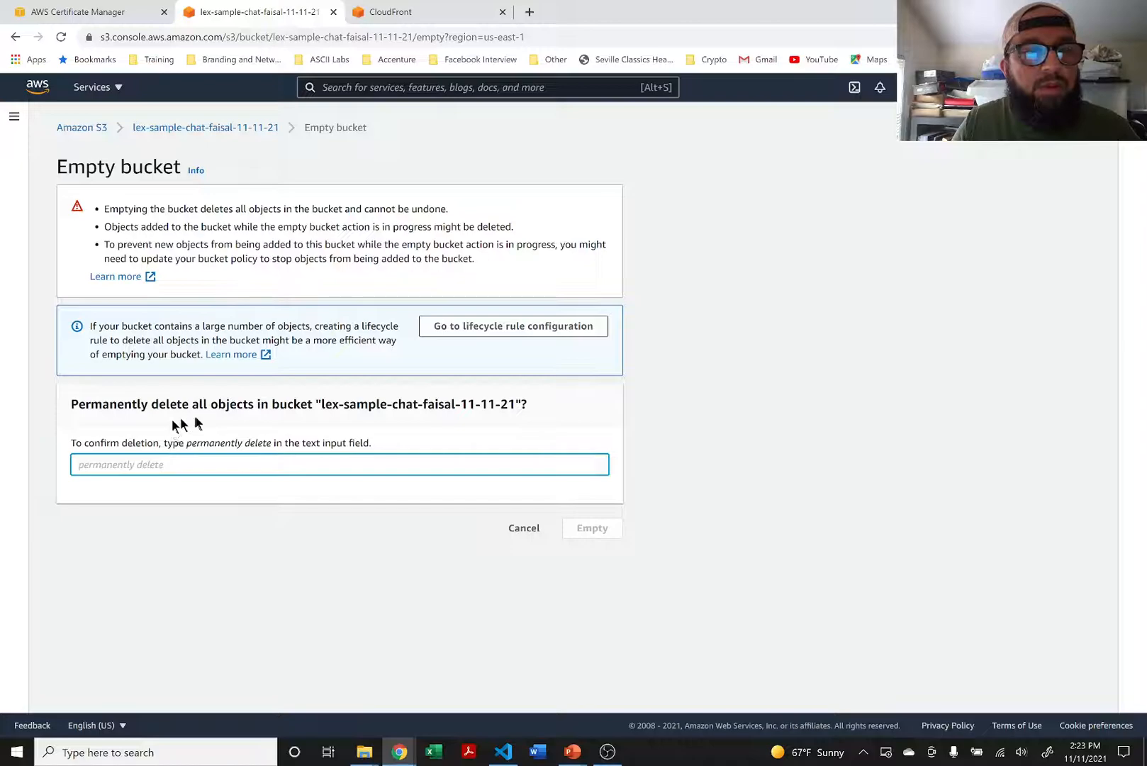
left_click_drag(191, 404, 74, 405)
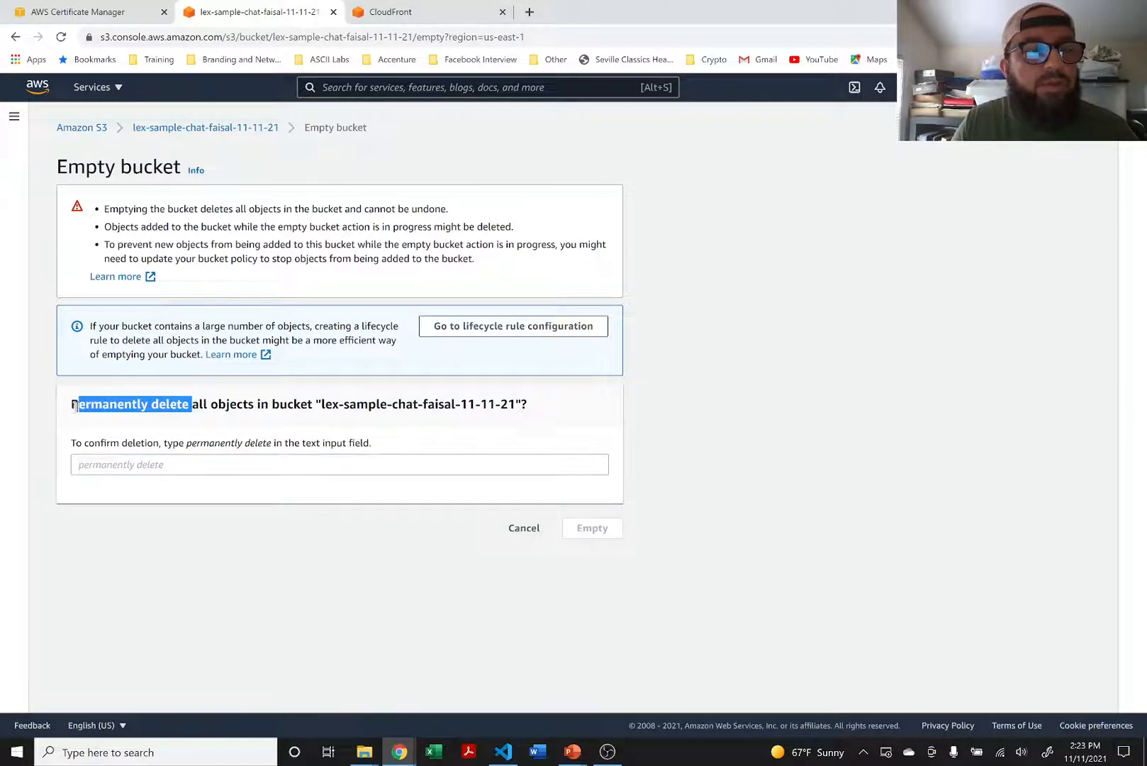
left_click(114, 464)
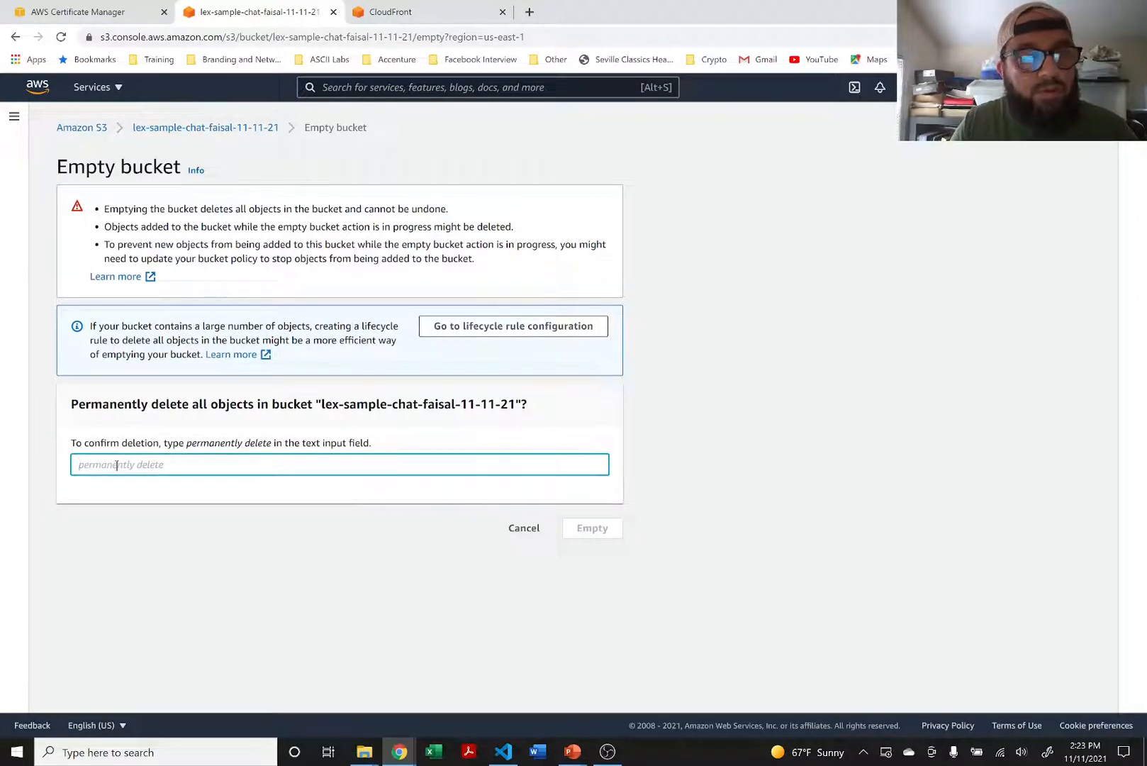
type("permanently delete")
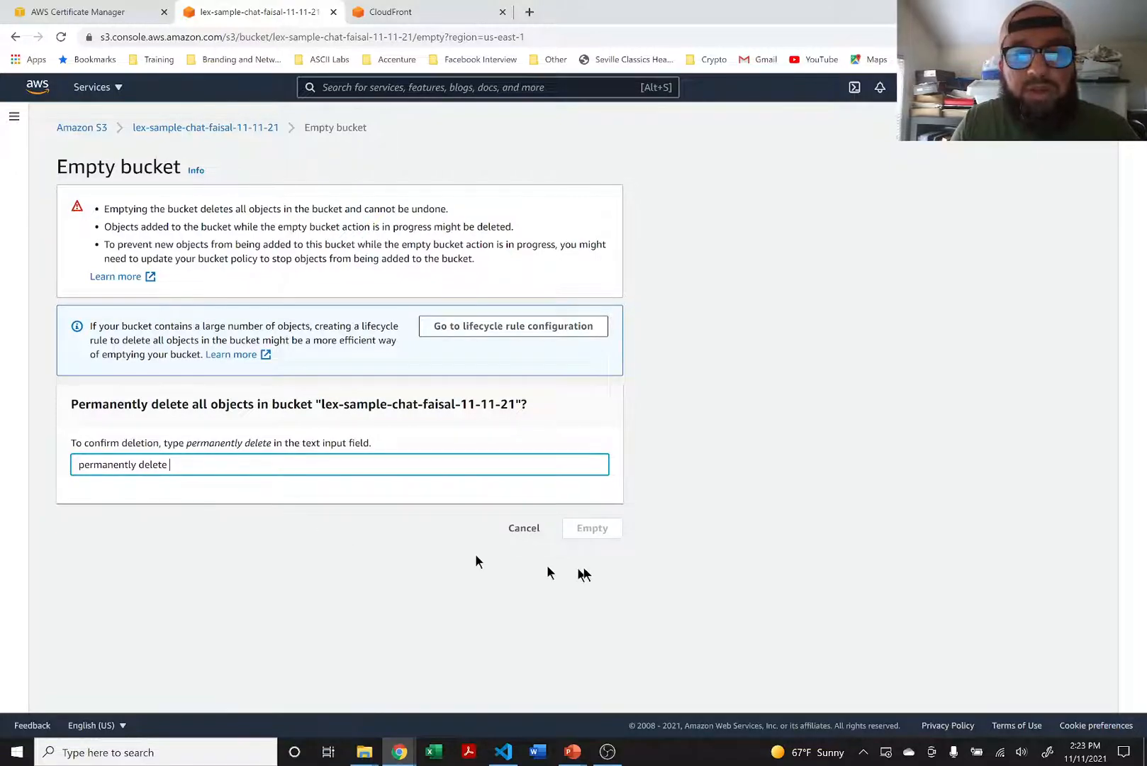
left_click(576, 533)
left_click(197, 468)
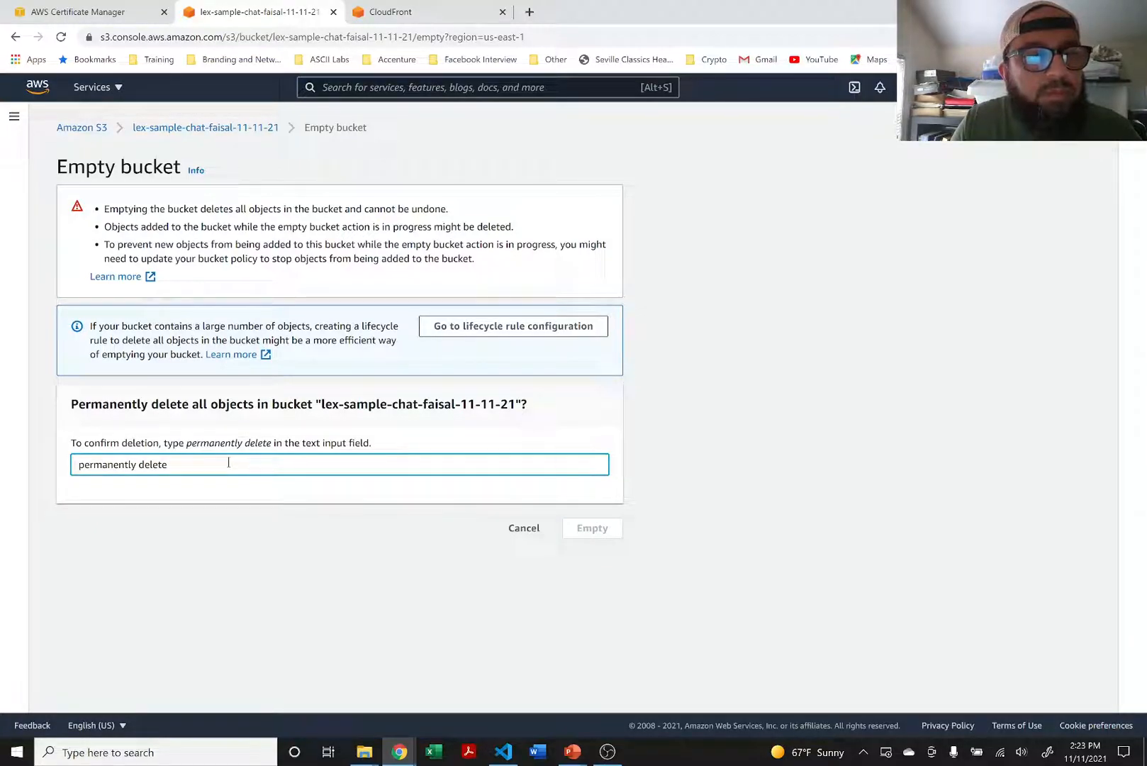
left_click_drag(177, 462, 30, 461)
key("BackSpace")
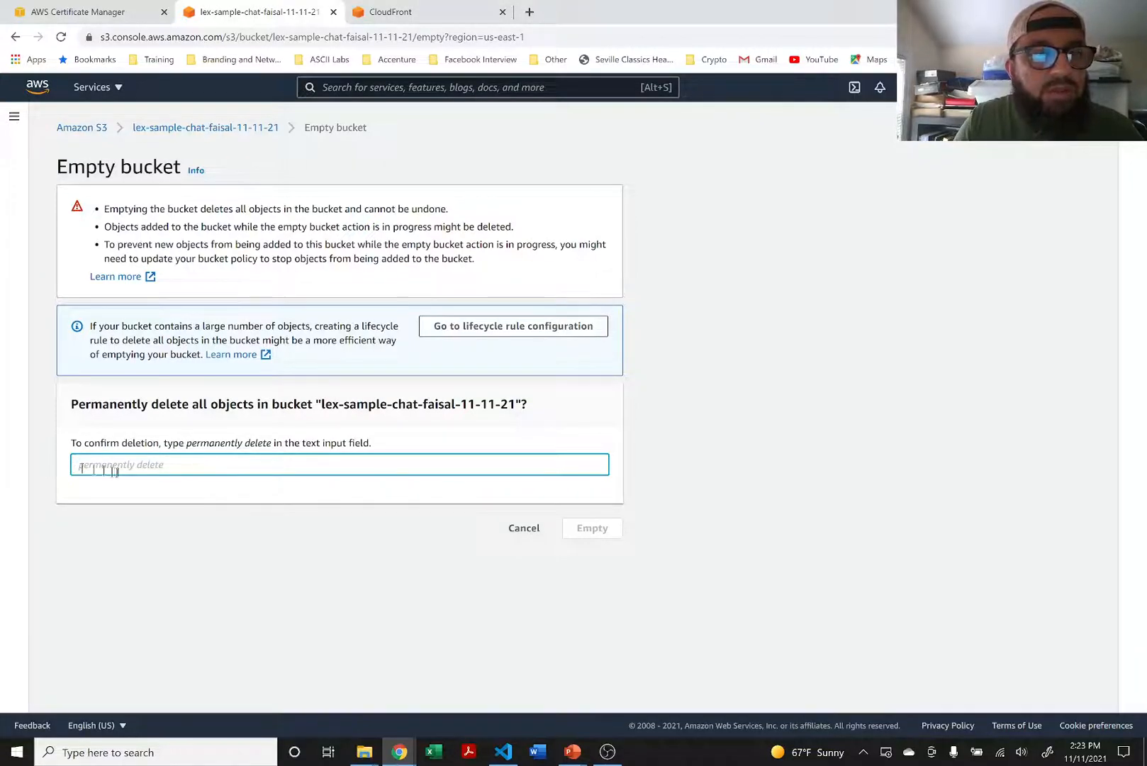
type("permanentl")
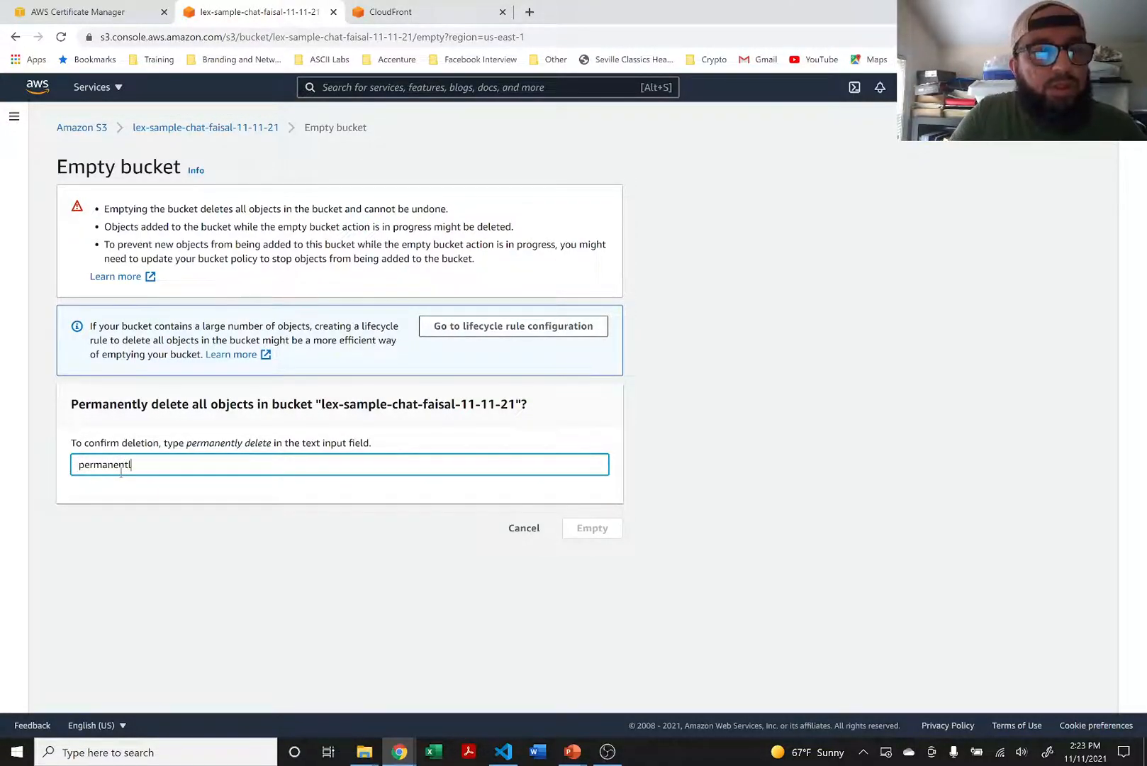
type("y delete")
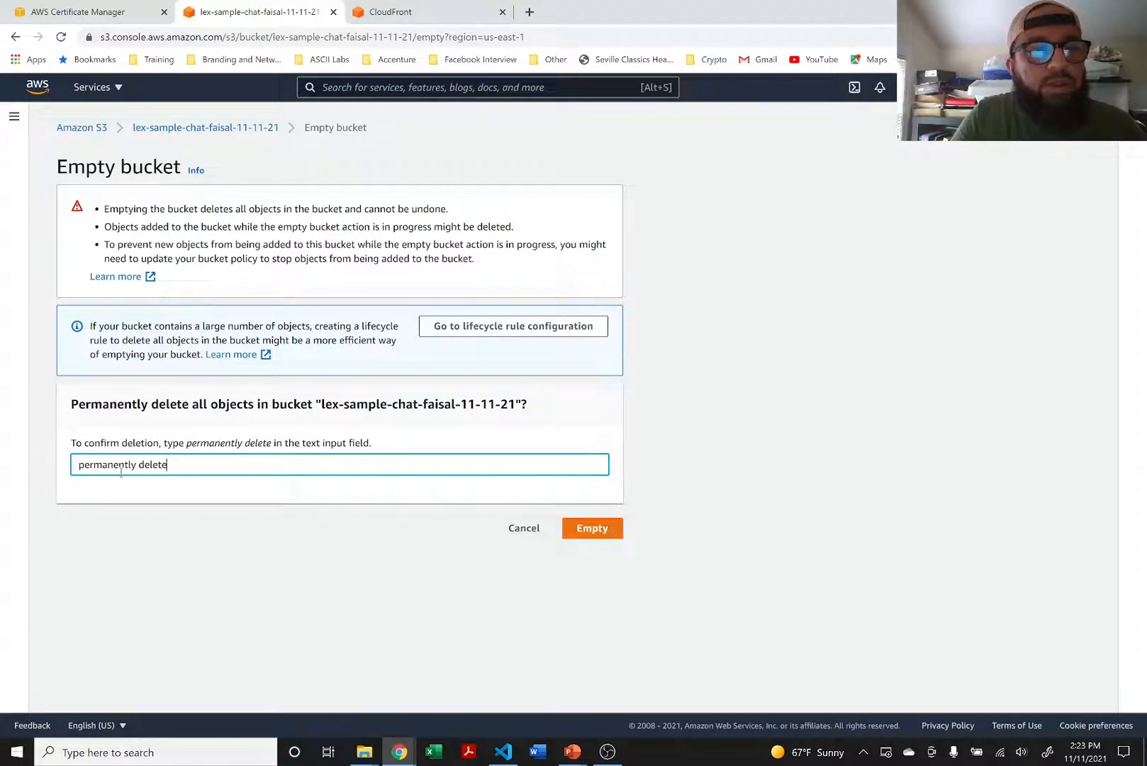
left_click(593, 533)
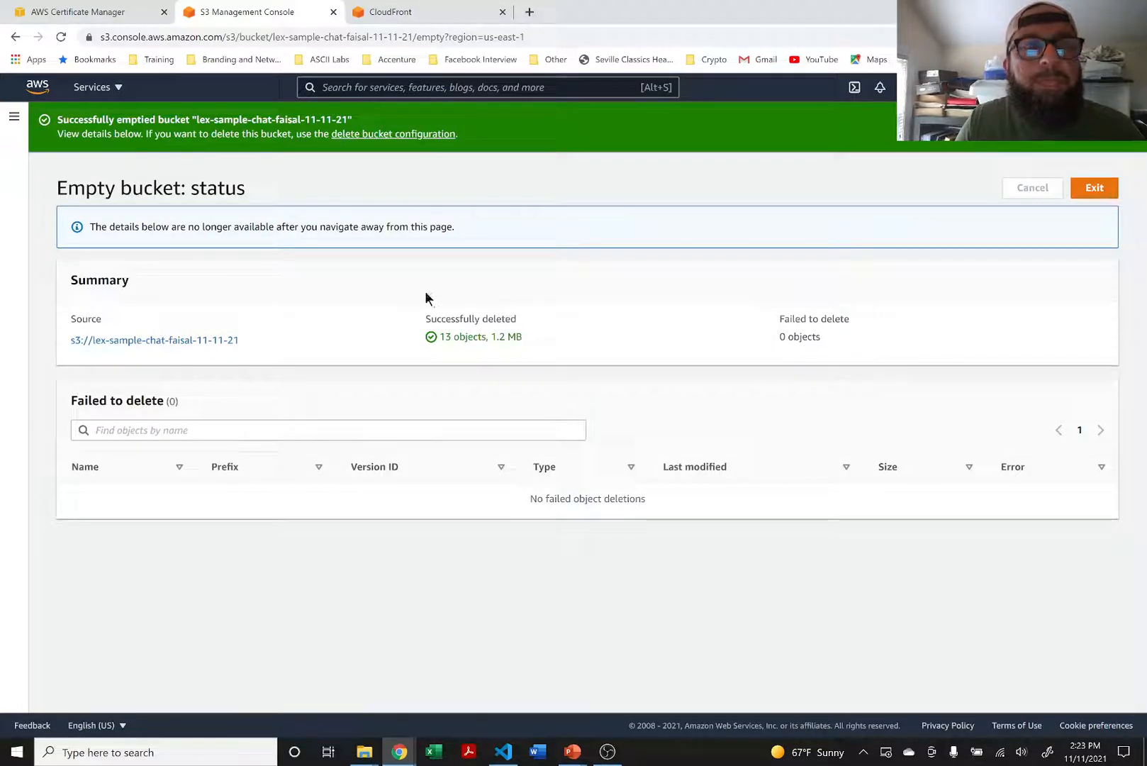
left_click(1093, 188)
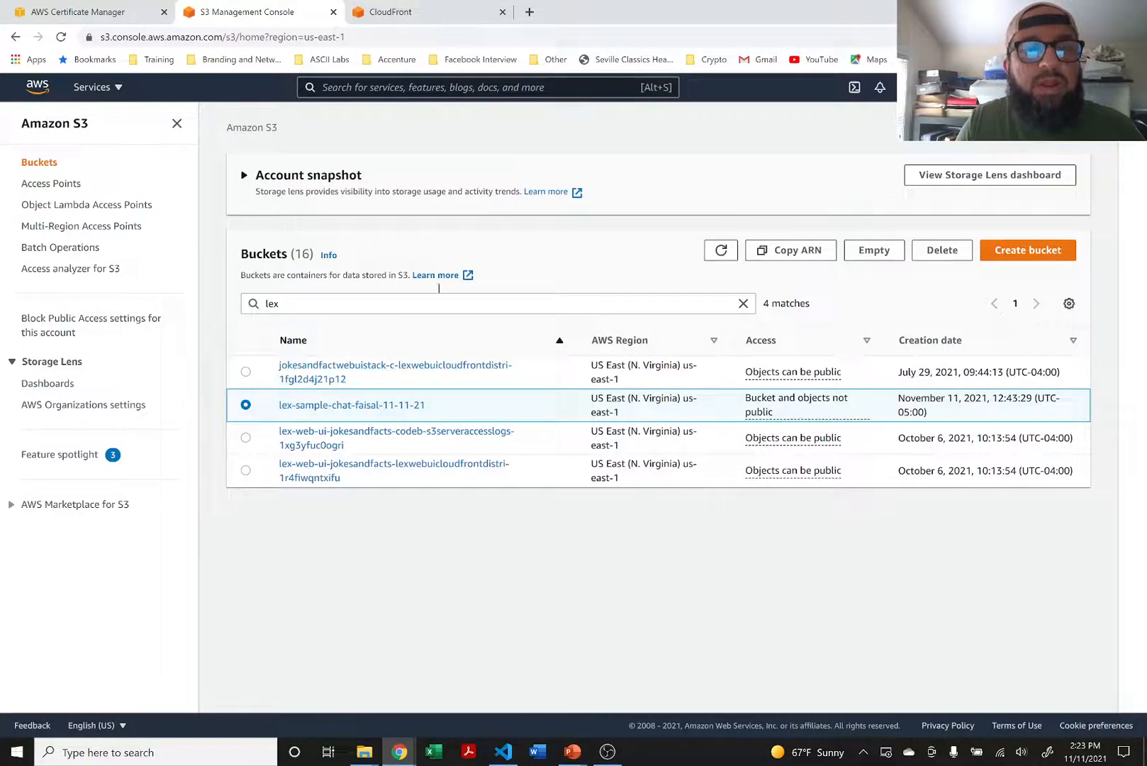
Delete the emptied lex-sample-chat bucket, confirming with its full bucket name.
left_click(941, 310)
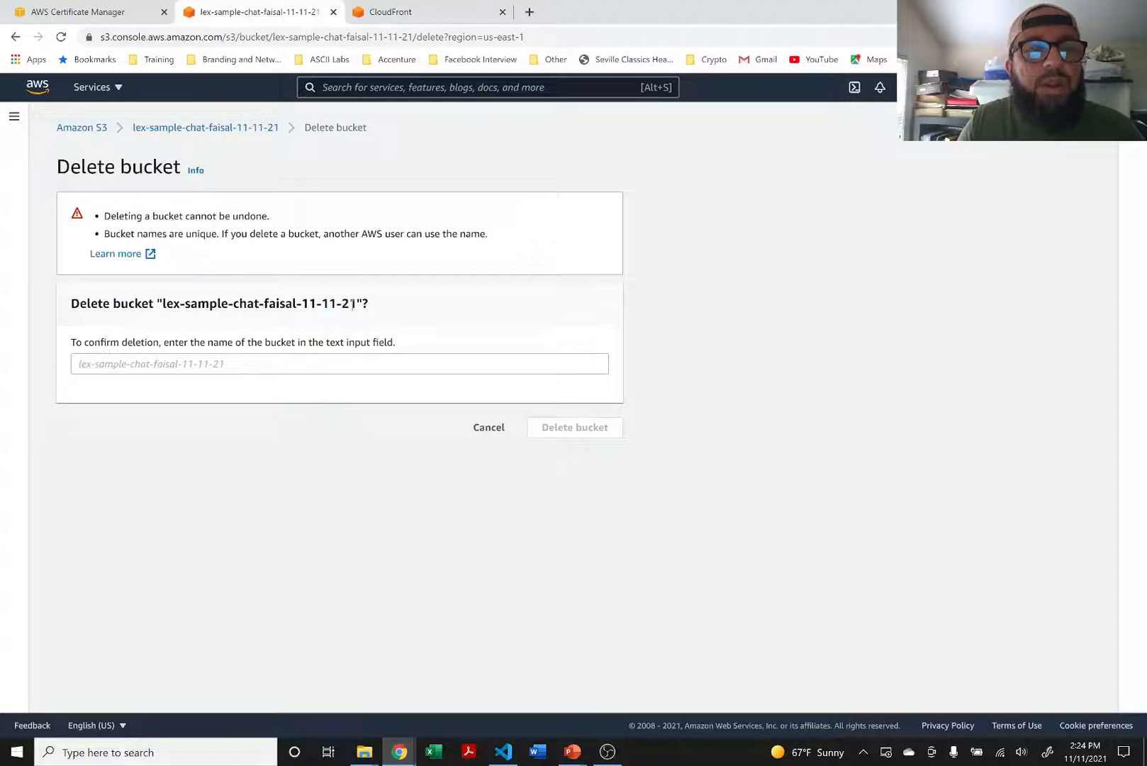
left_click_drag(353, 304, 162, 304)
key("ctrl+c")
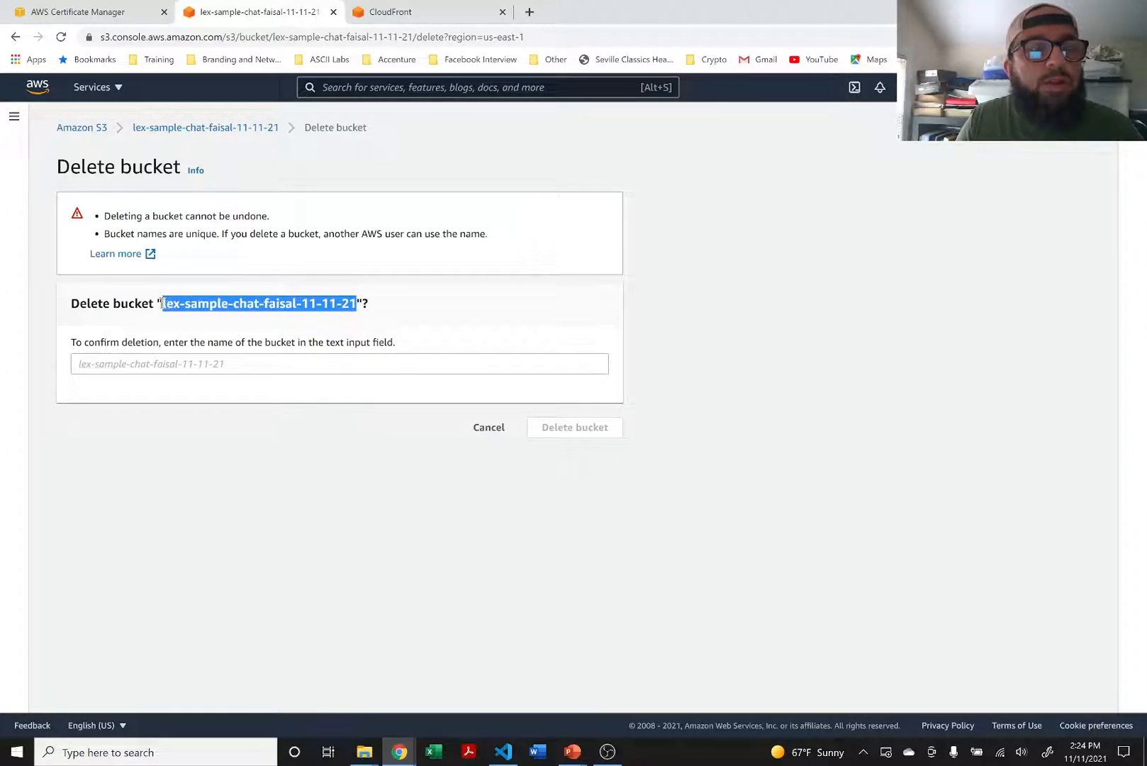
left_click(154, 363)
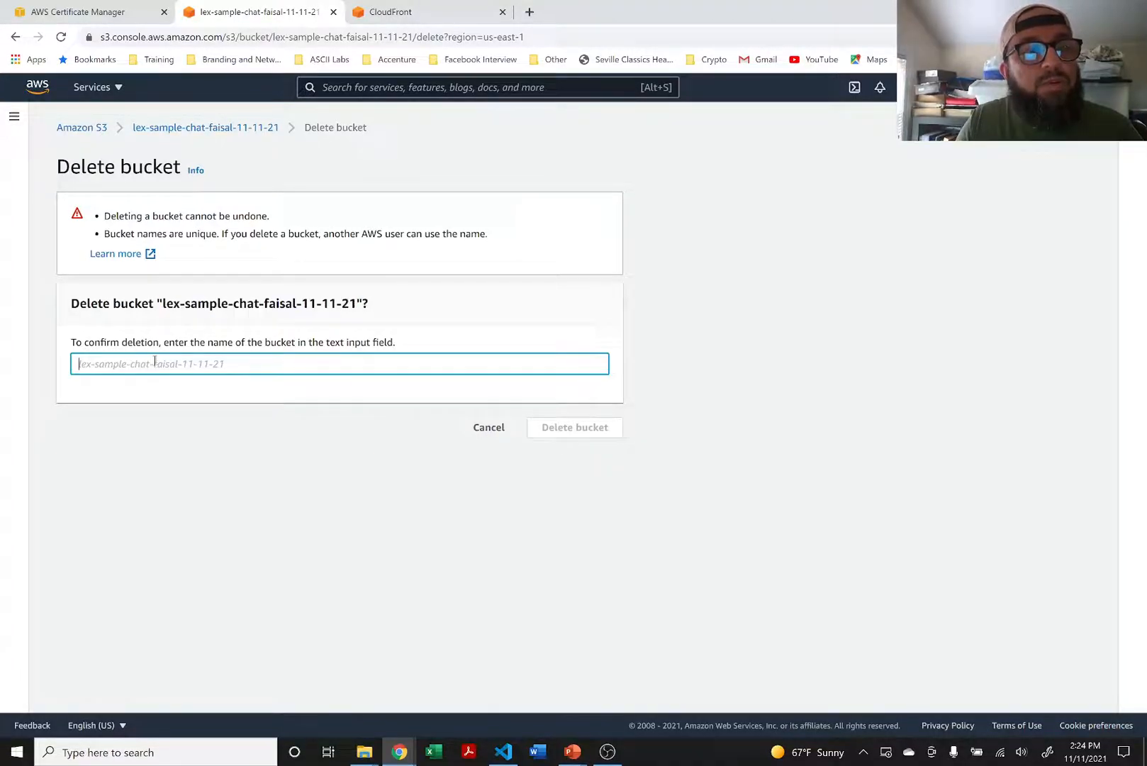
key("ctrl+v")
left_click(542, 429)
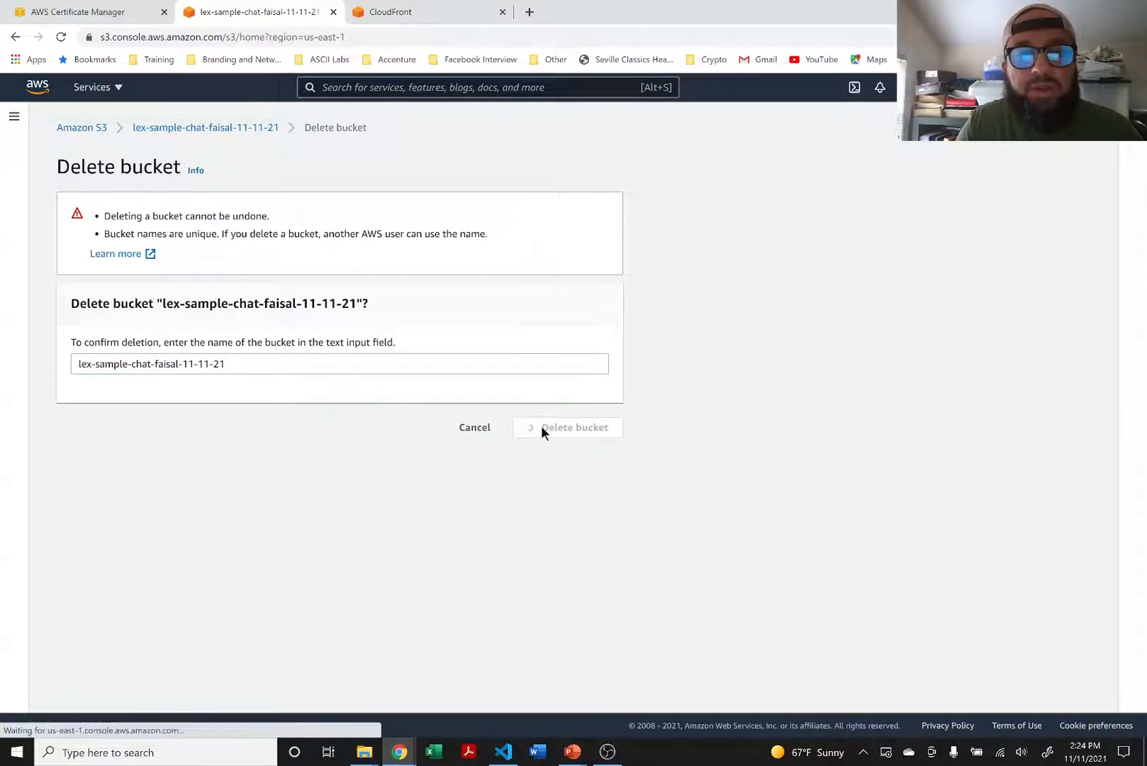
Reload the CloudFront distributions list and permanently delete the chat site's disabled distribution.
left_click(387, 13)
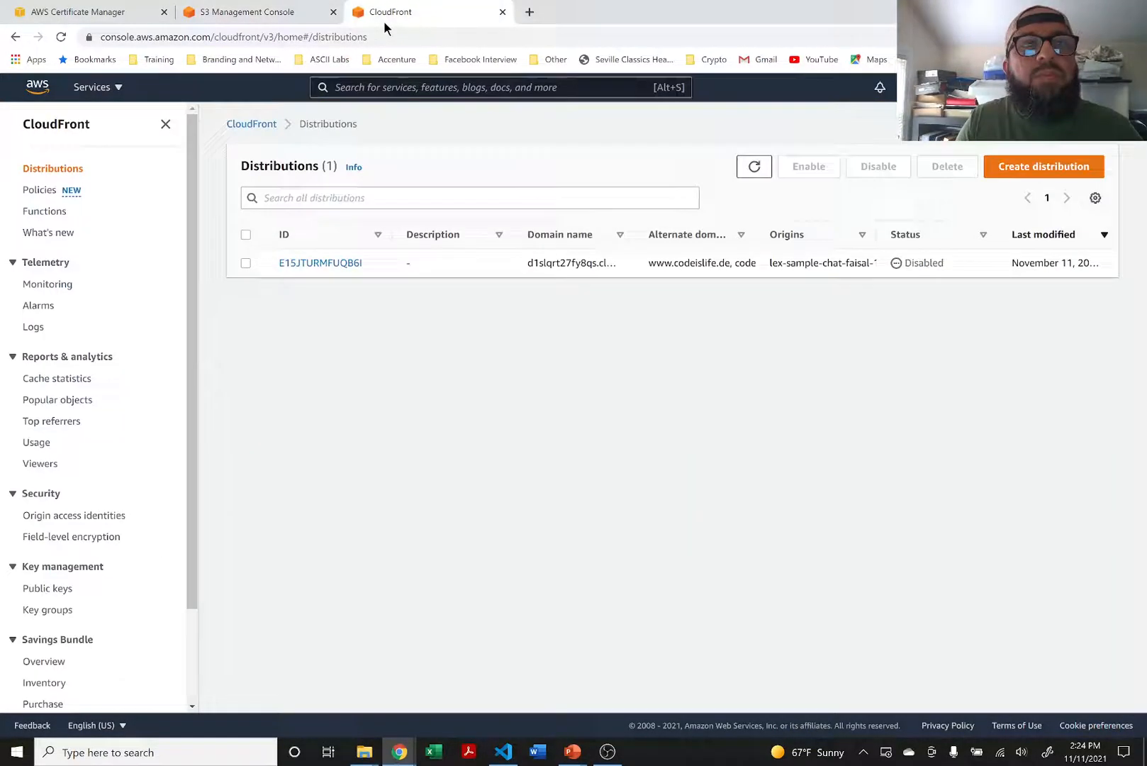
left_click(61, 37)
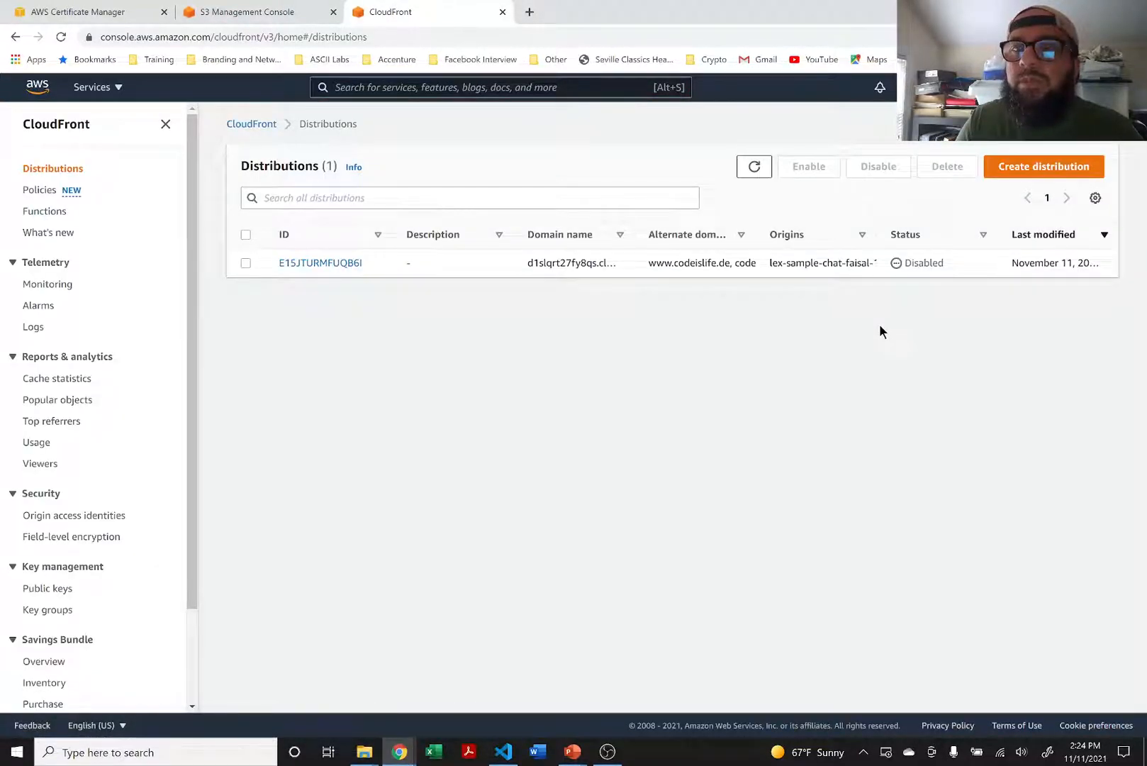
left_click(245, 263)
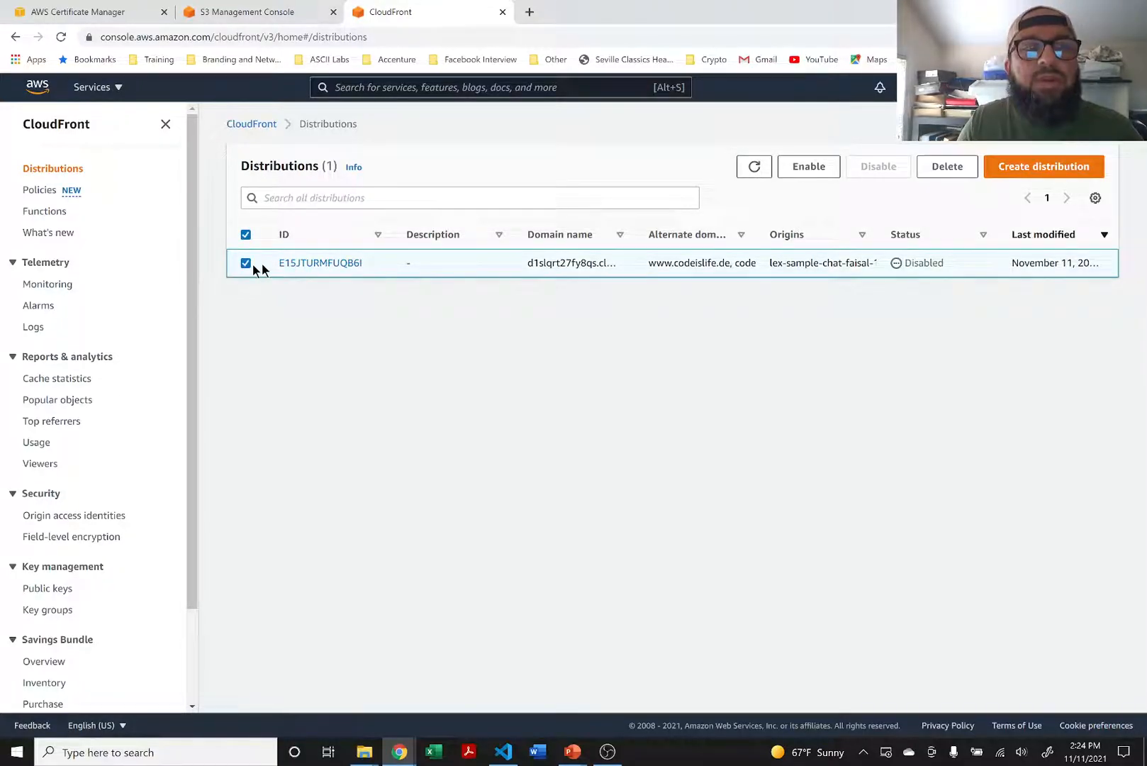
left_click(946, 170)
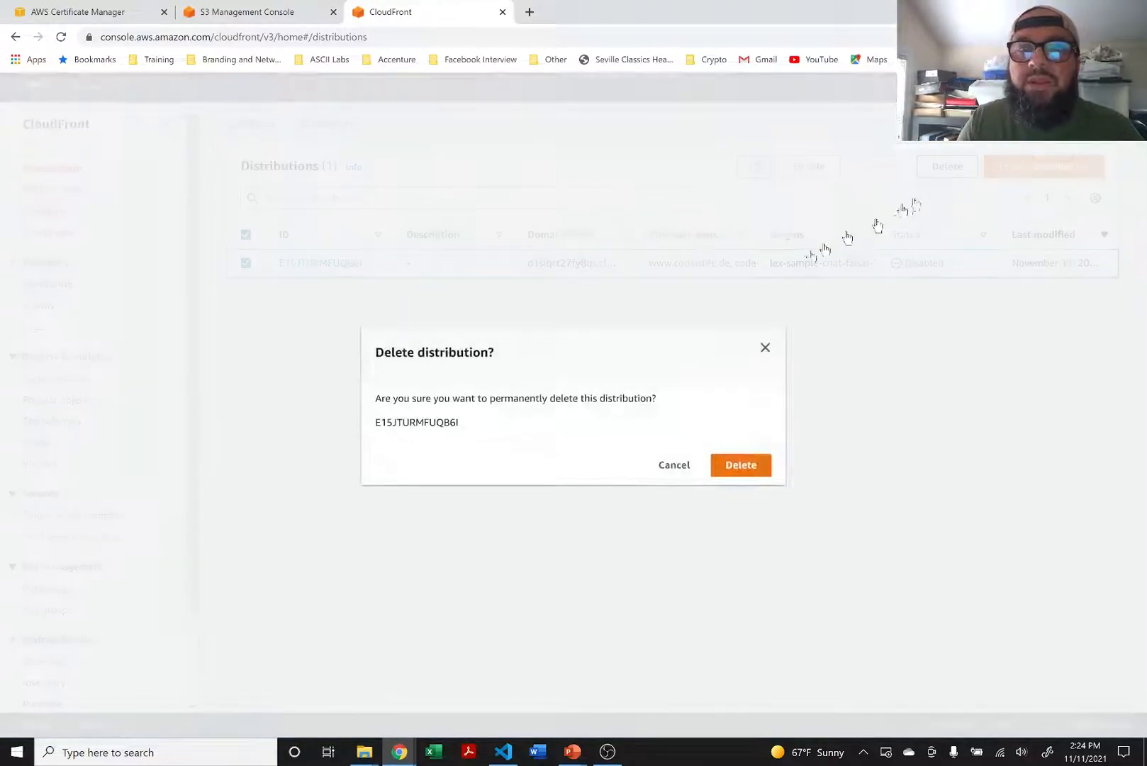
left_click(733, 470)
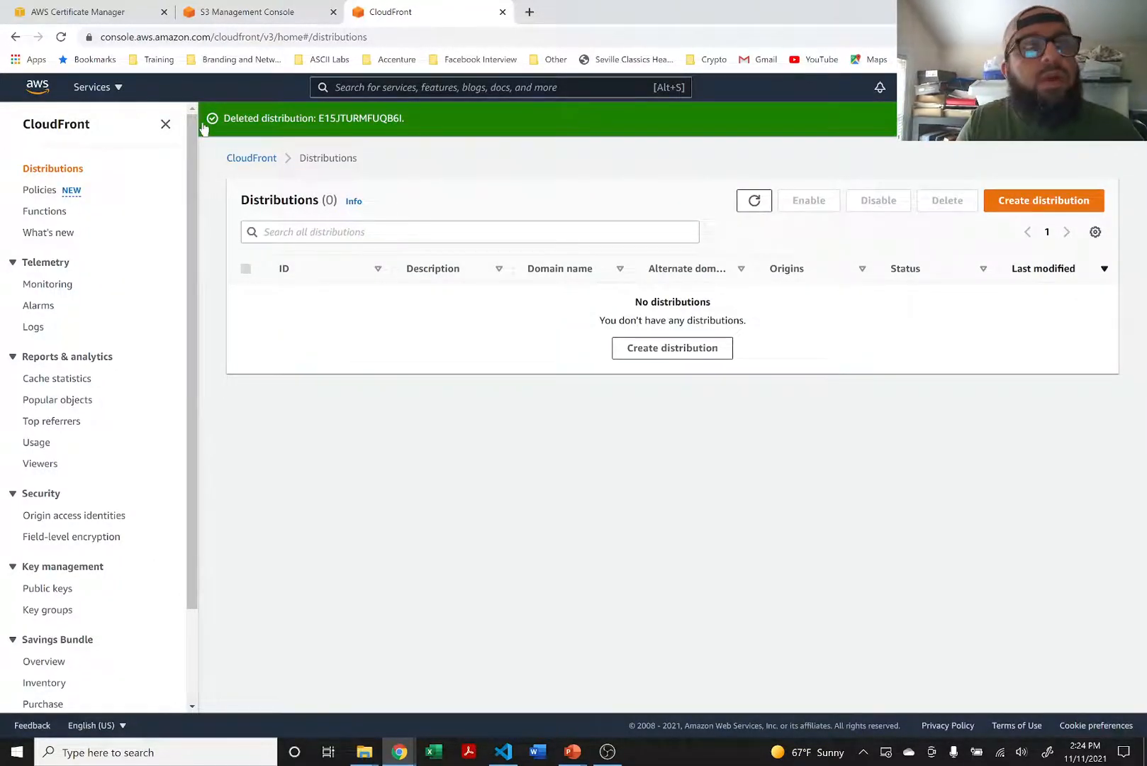
Reload the AWS Certificate Manager certificates list and delete the codeislife.de certificate, confirming with "delete".
left_click(86, 12)
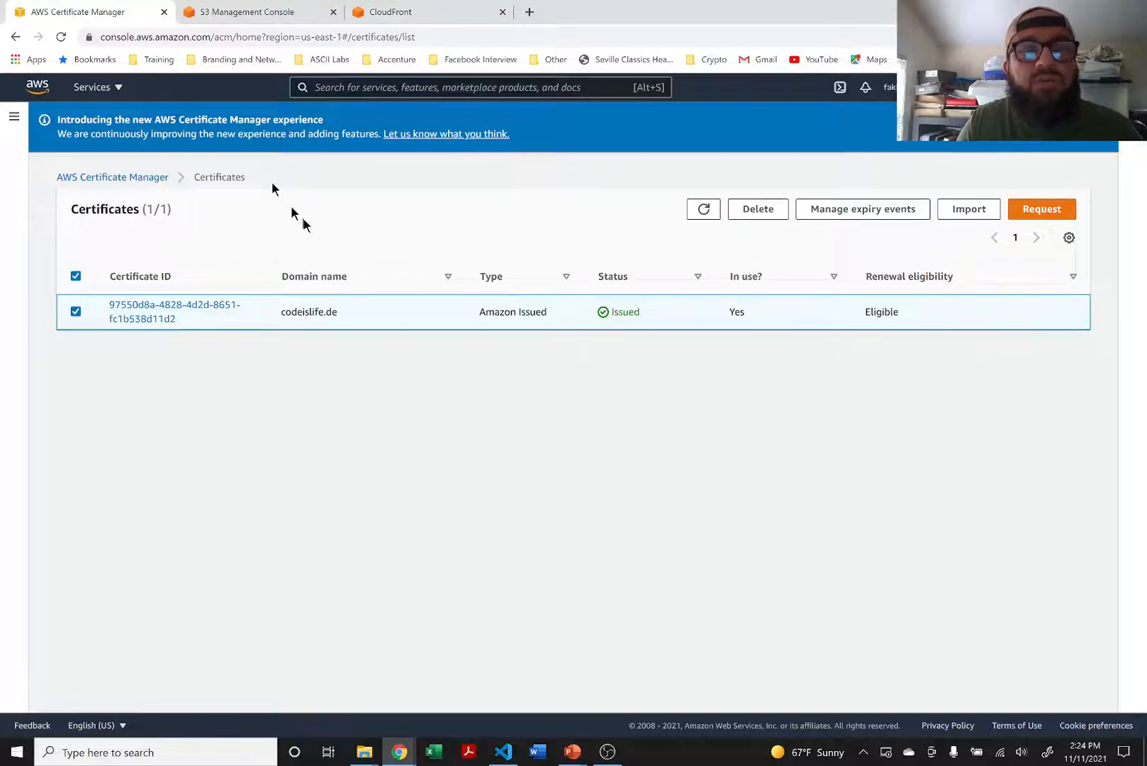
left_click(752, 208)
left_click(737, 319)
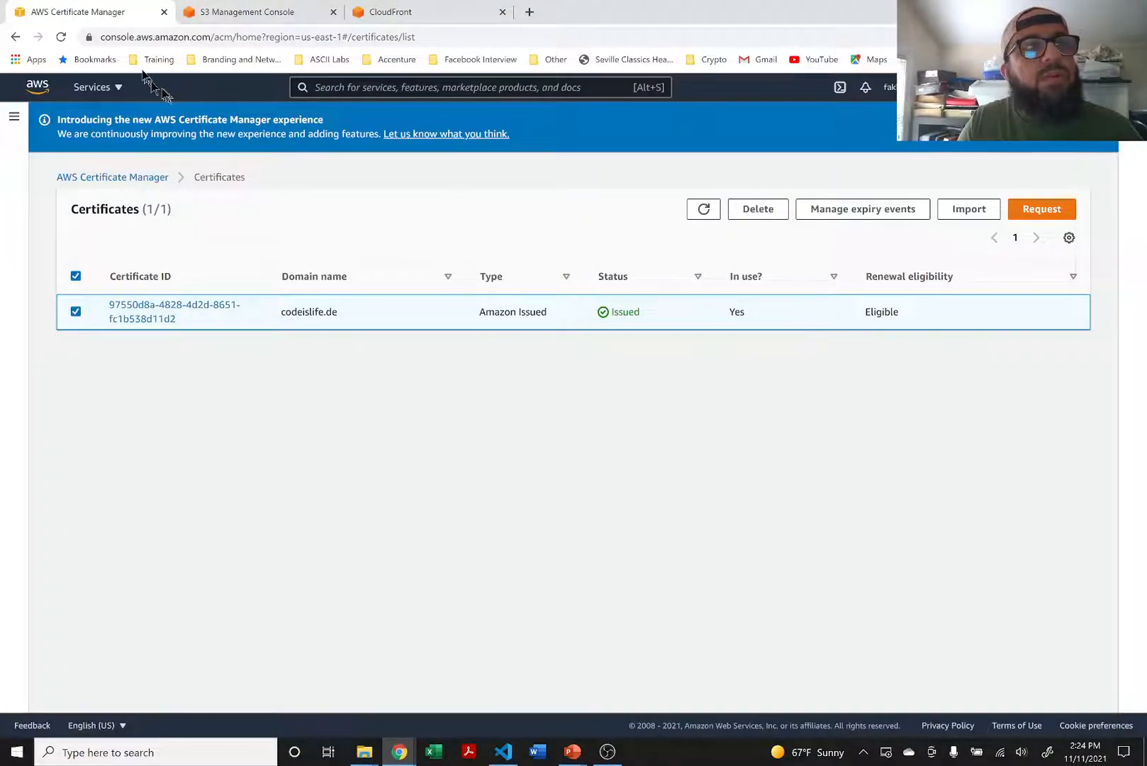
left_click(61, 37)
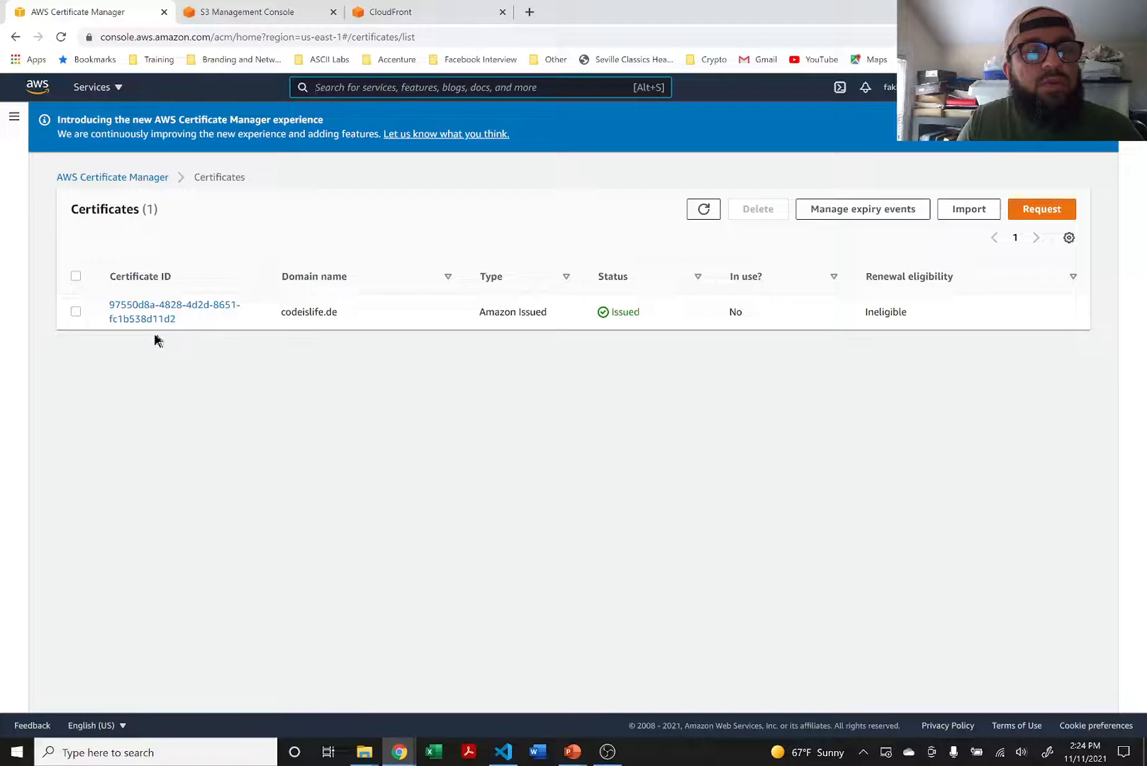
left_click(75, 312)
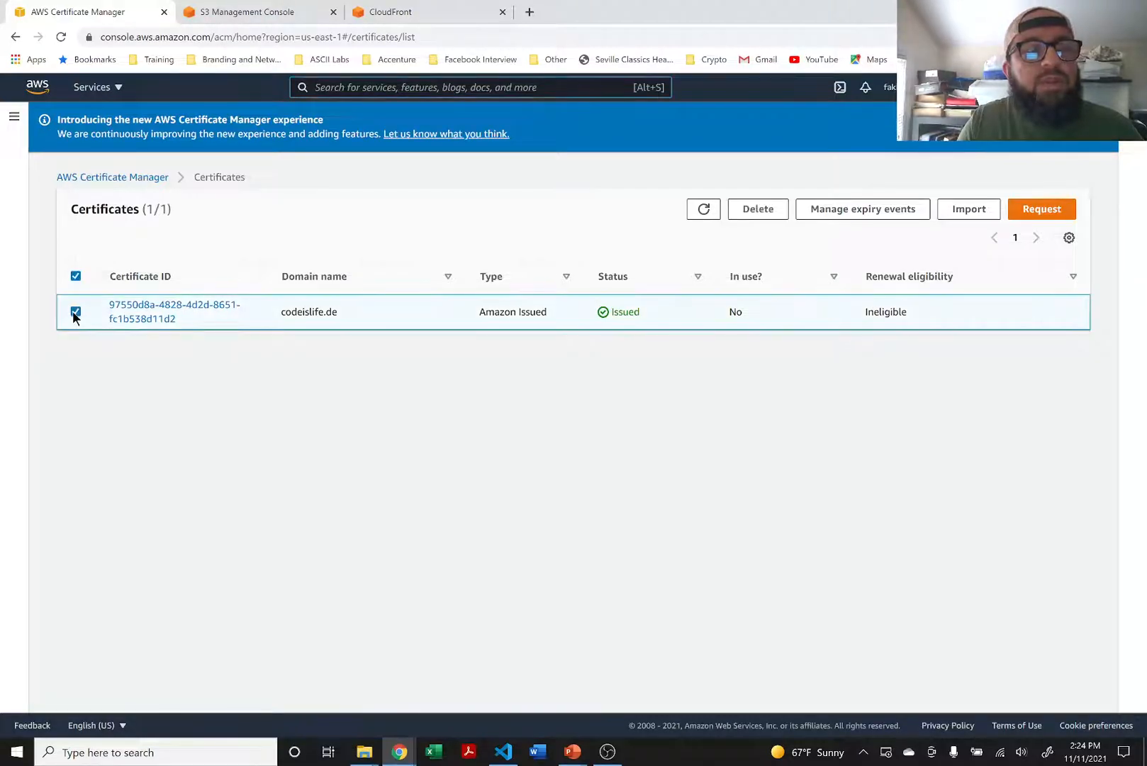
left_click(754, 211)
left_click(552, 250)
type("d")
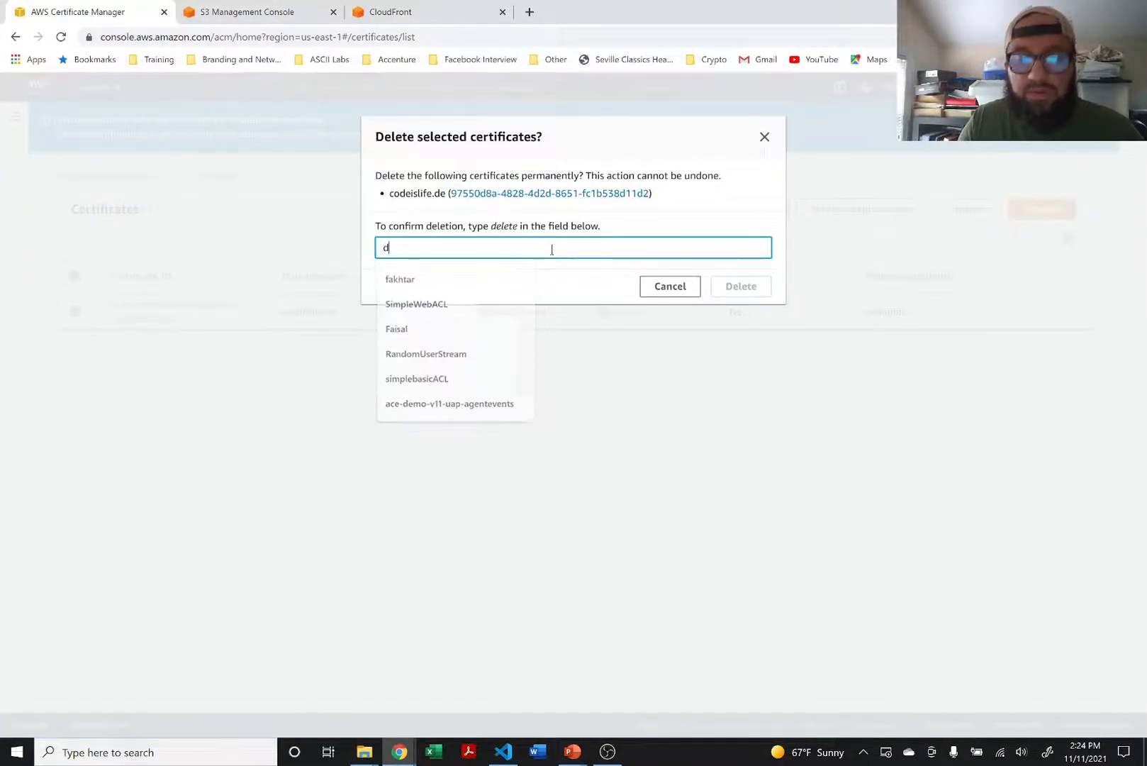
type("elete")
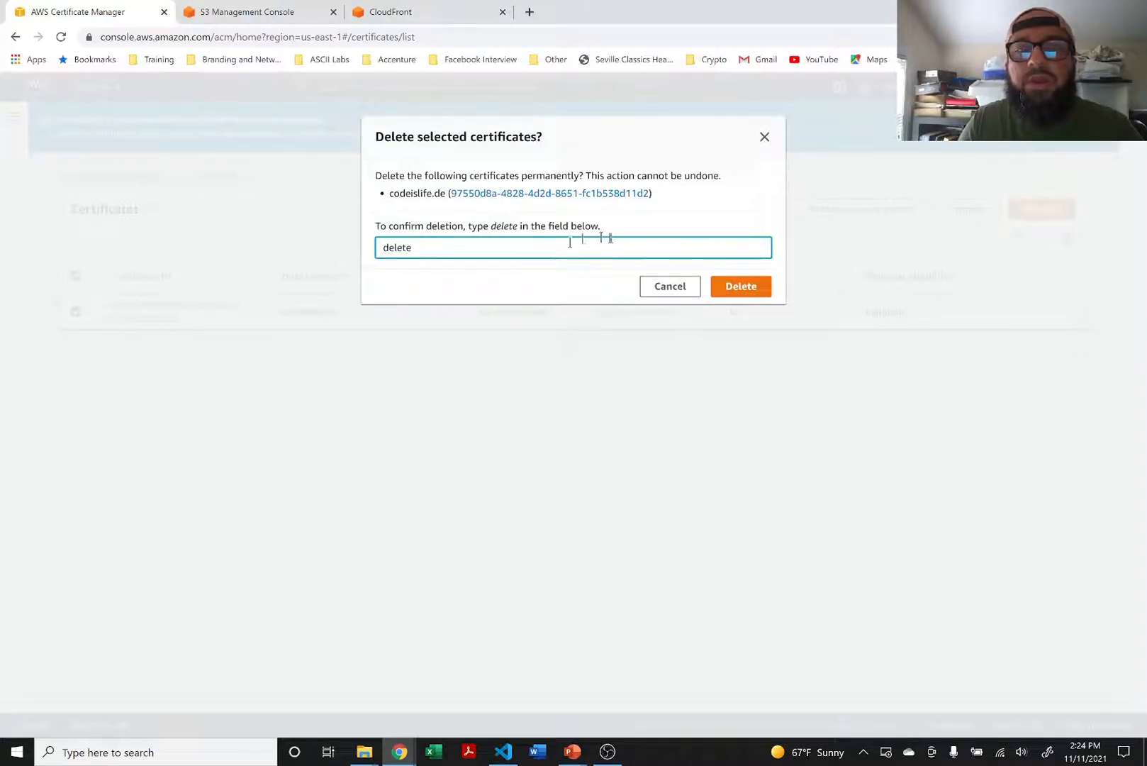
left_click(737, 285)
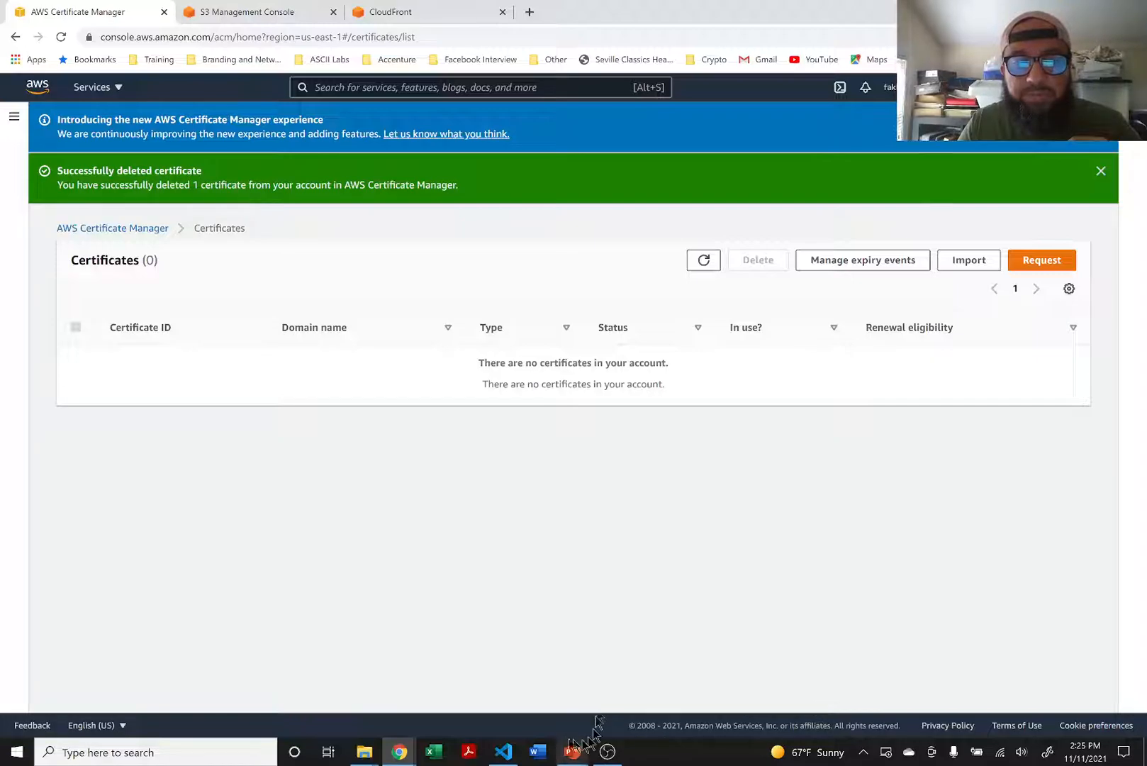
Switch back to the PowerPoint presentation's editing window to review the Architecture slide.
mouse_move(571, 746)
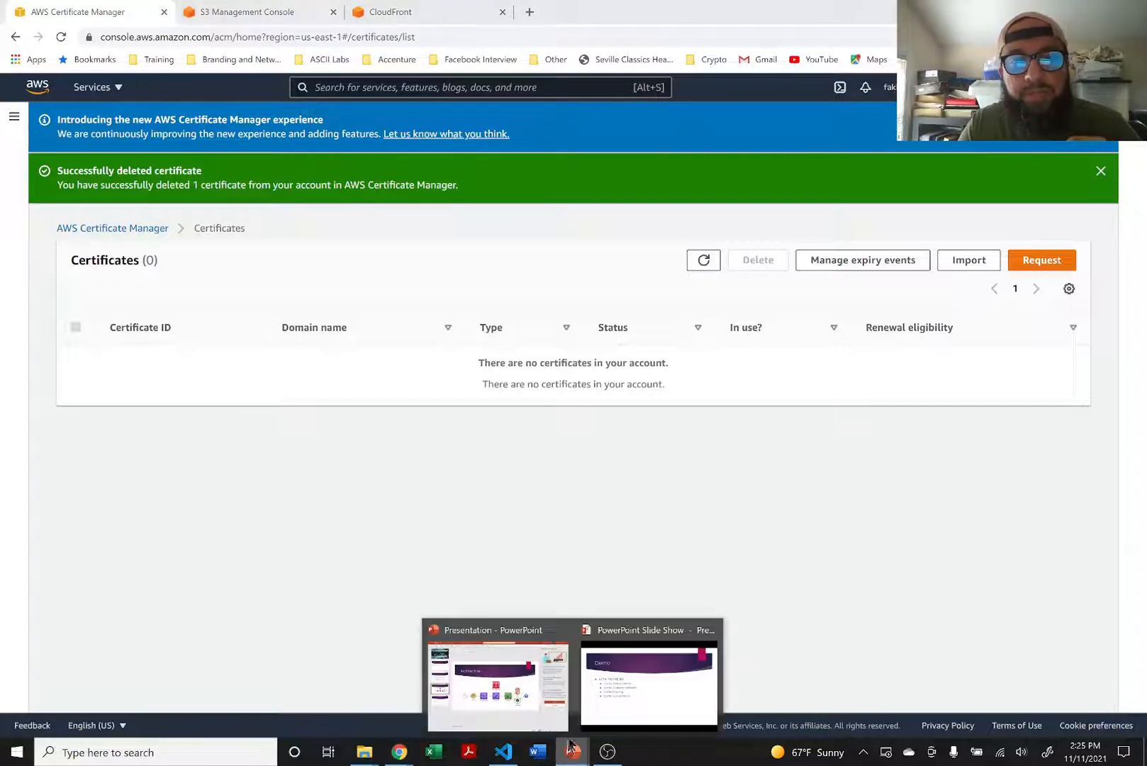
left_click(518, 689)
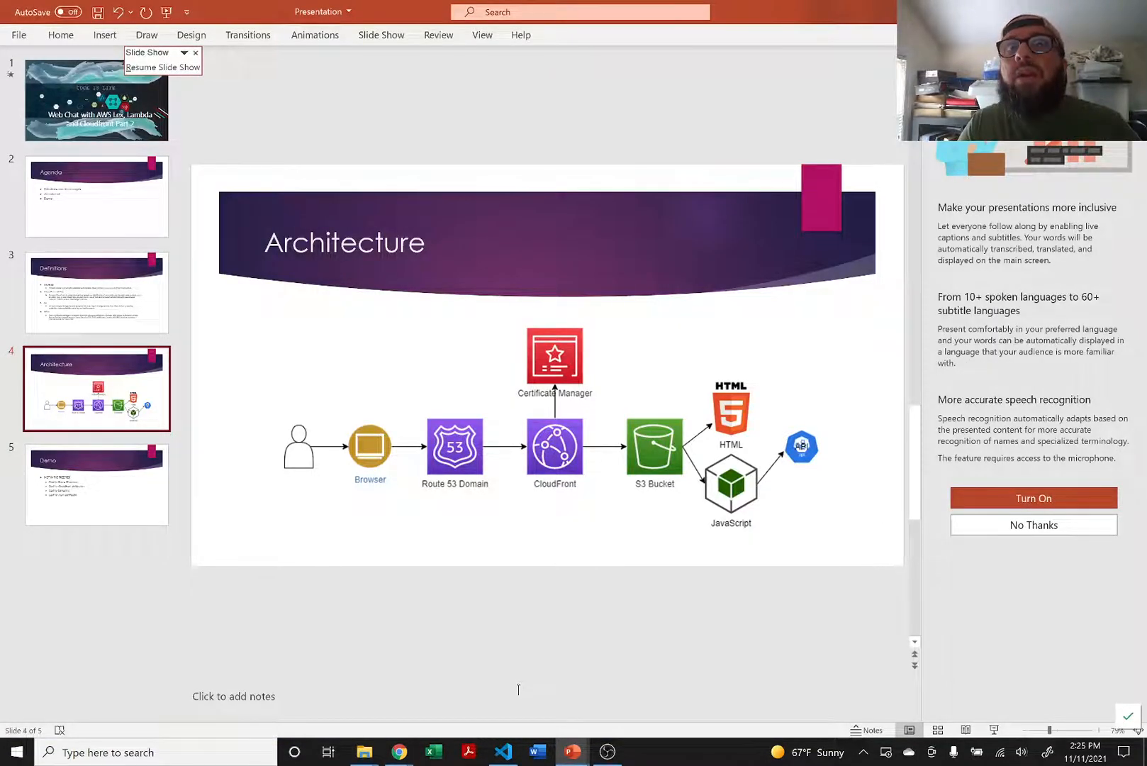